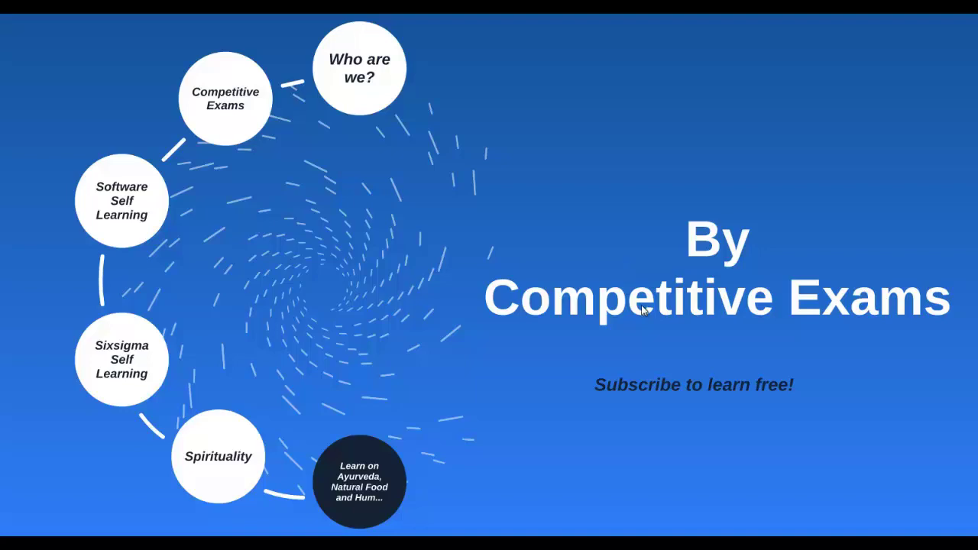
Draw a tall rectangle, about 132.9 by 90.9, centred on the grid in the Front viewport
{"action": "left_click", "coordinate": [642, 309]}
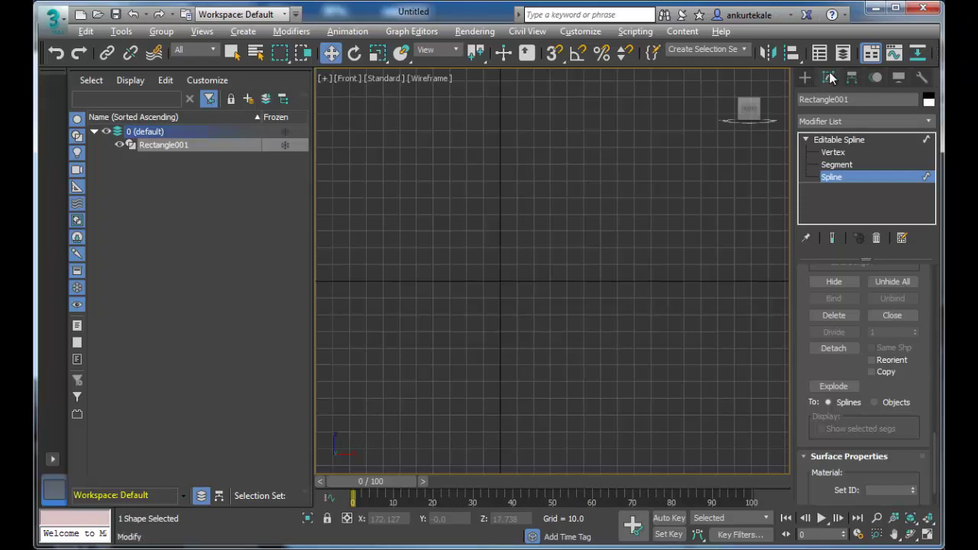
{"action": "left_click", "coordinate": [806, 77]}
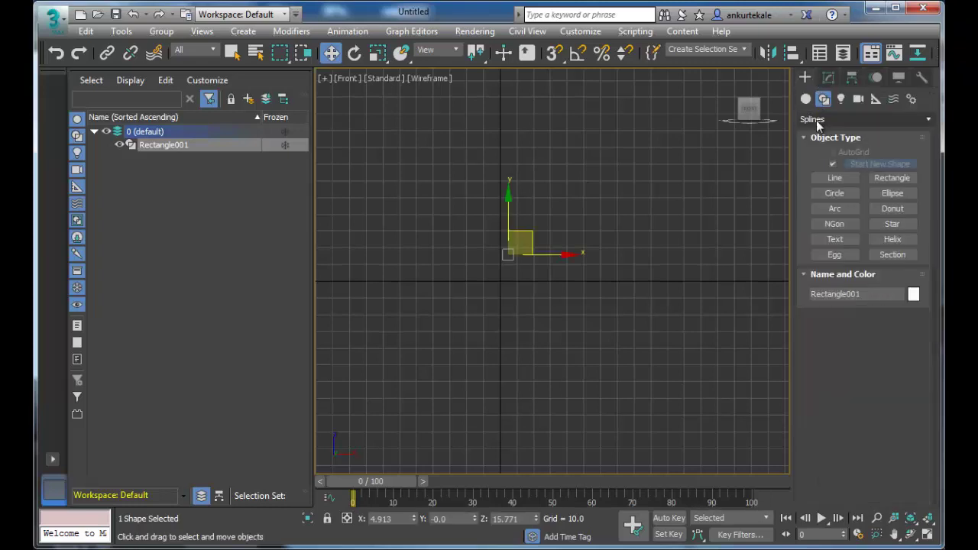
{"action": "left_click", "coordinate": [815, 120]}
{"action": "left_click", "coordinate": [815, 123]}
{"action": "left_click", "coordinate": [881, 181]}
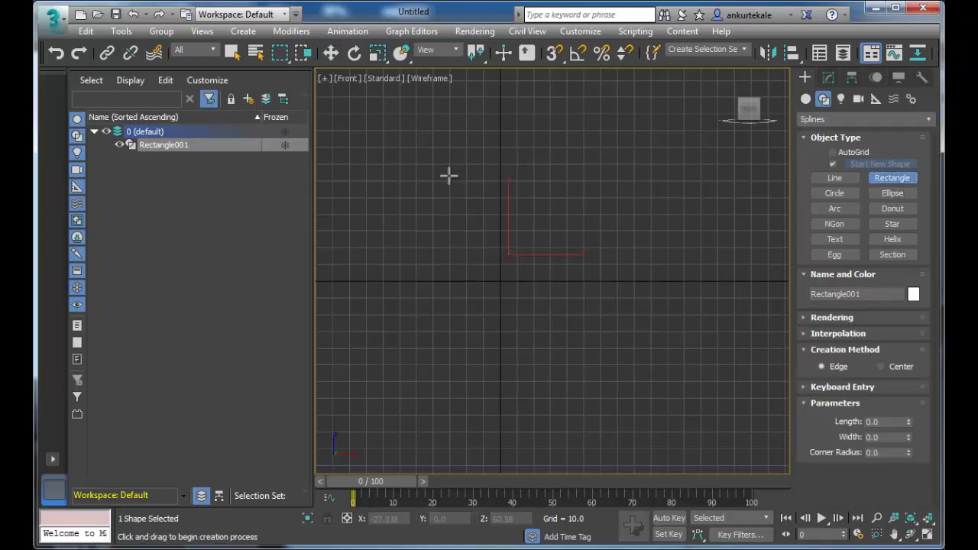
{"action": "left_click_drag", "start_coordinate": [428, 167], "coordinate": [580, 390]}
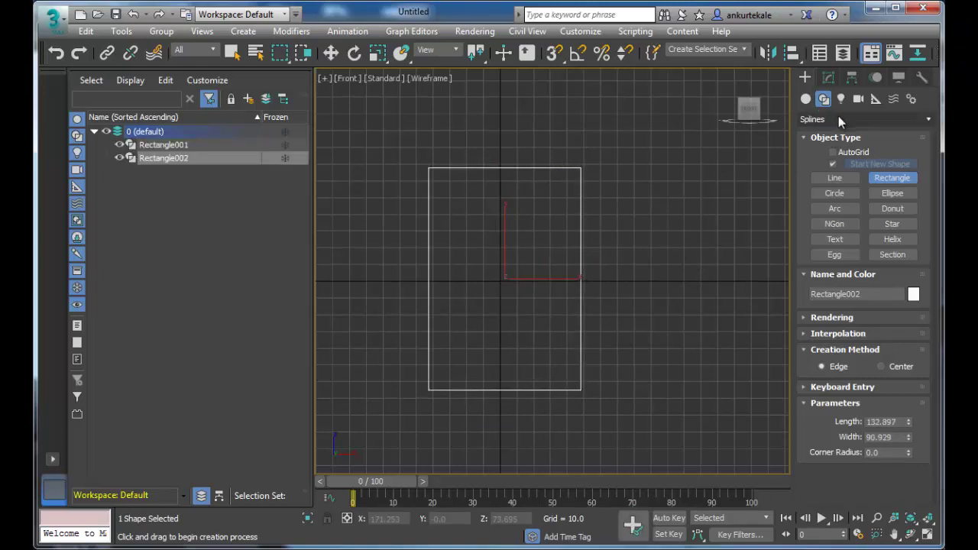
Convert Rectangle002 to an editable spline and leave only it selected
{"action": "left_click", "coordinate": [830, 76]}
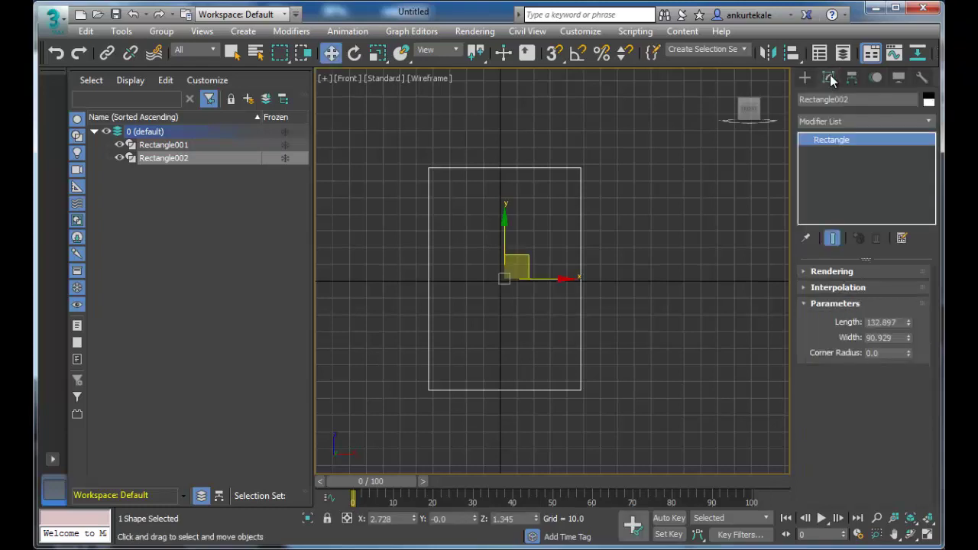
{"action": "right_click", "coordinate": [844, 145]}
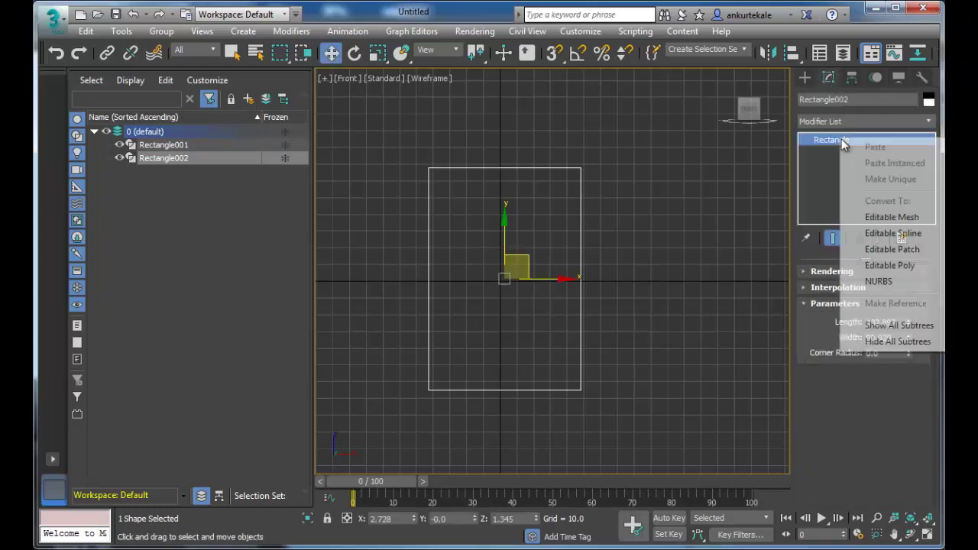
{"action": "left_click", "coordinate": [908, 237]}
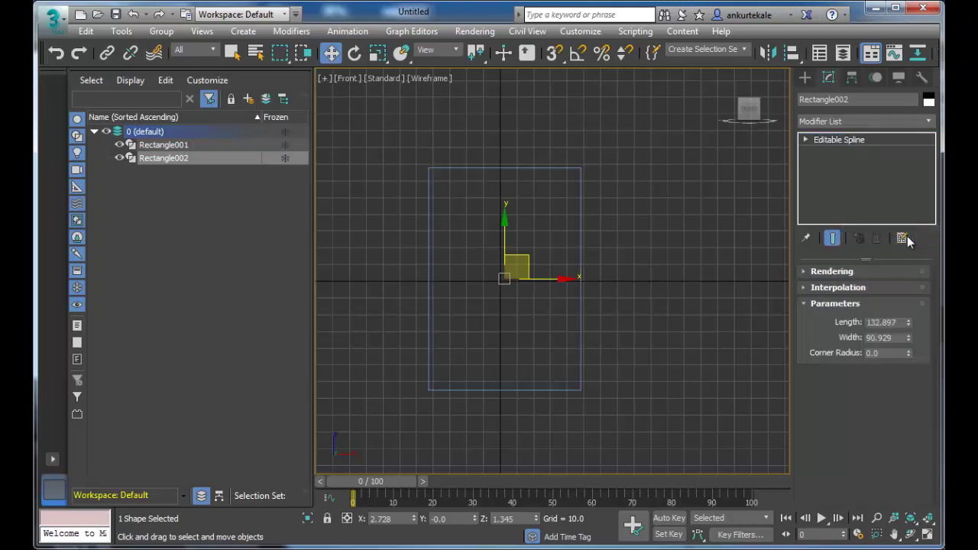
{"action": "left_click_drag", "start_coordinate": [379, 138], "coordinate": [670, 417]}
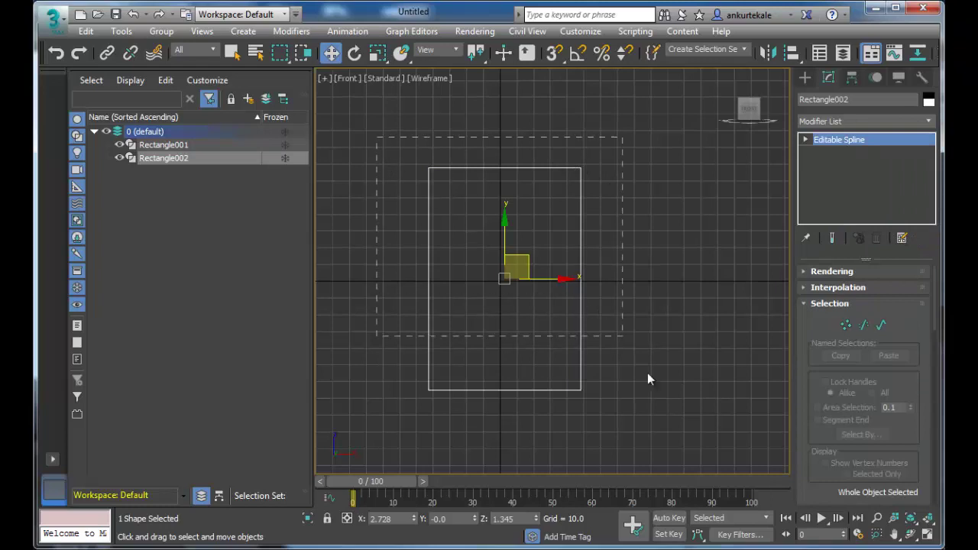
{"action": "left_click", "coordinate": [566, 167]}
Select all four vertices of Rectangle002 and fillet them by about 13.1 units
{"action": "double_click", "coordinate": [821, 143]}
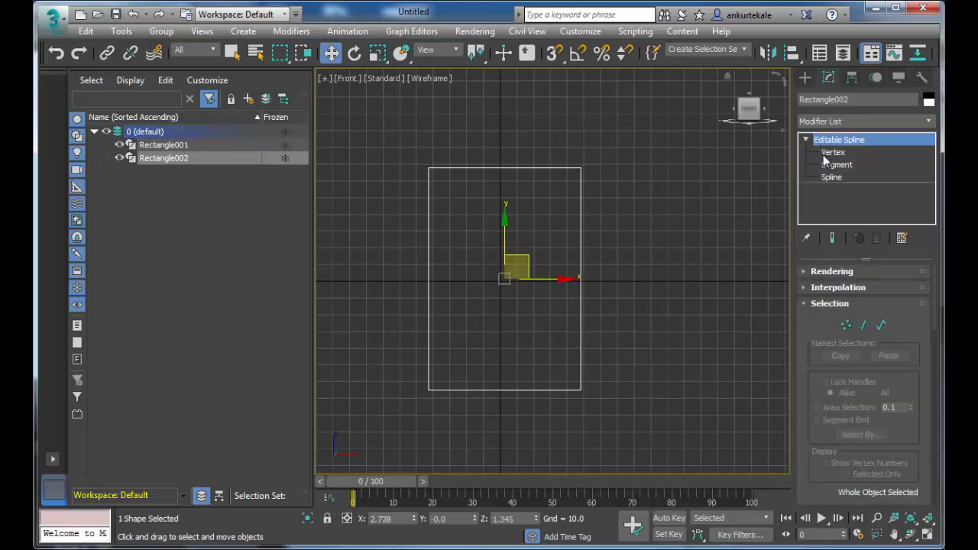
{"action": "left_click", "coordinate": [831, 152]}
{"action": "left_click", "coordinate": [831, 177]}
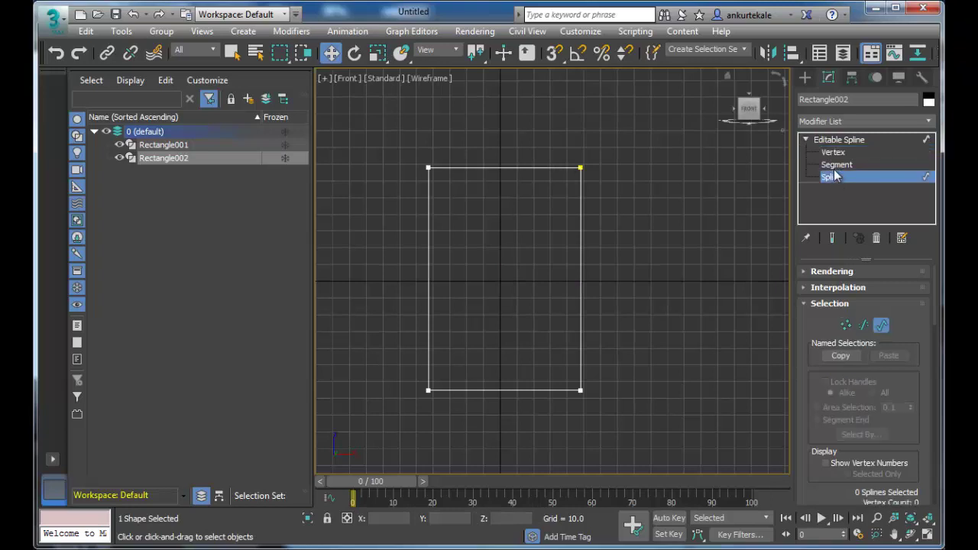
{"action": "left_click", "coordinate": [833, 152]}
{"action": "left_click_drag", "start_coordinate": [362, 149], "coordinate": [613, 453]}
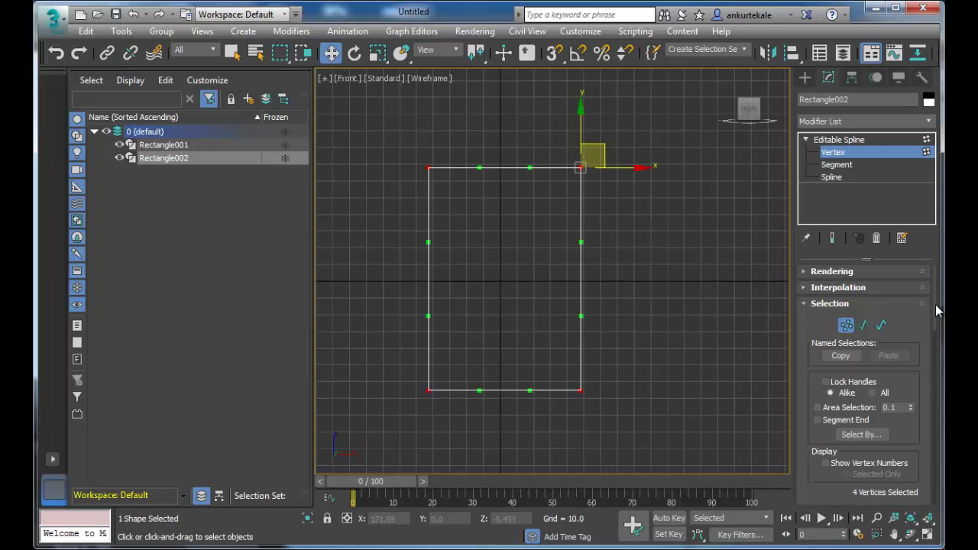
{"action": "left_click_drag", "start_coordinate": [938, 309], "coordinate": [943, 435]}
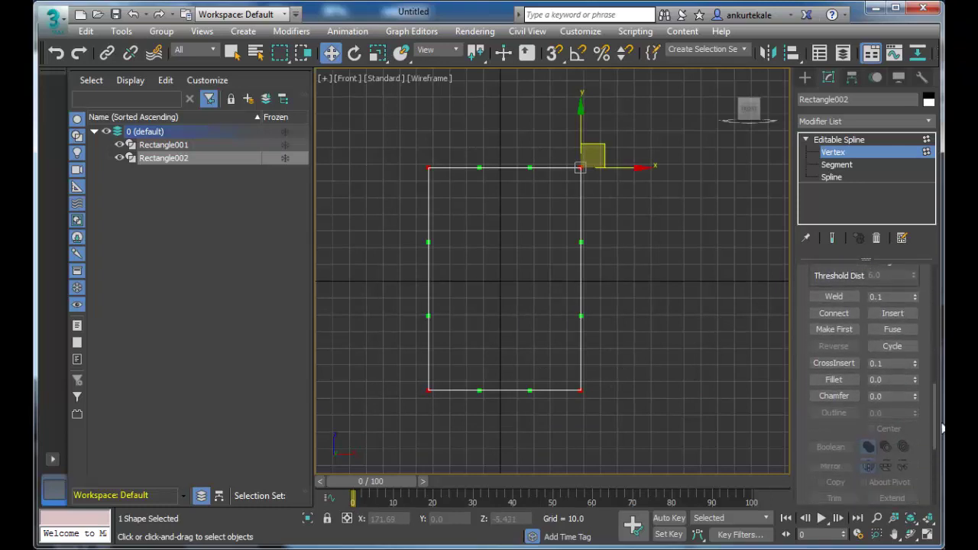
{"action": "left_click", "coordinate": [848, 381]}
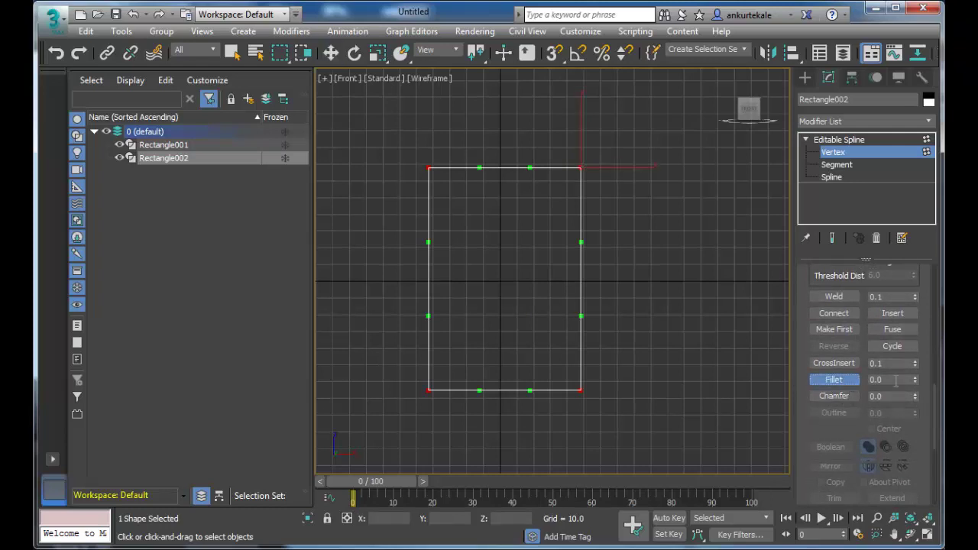
{"action": "left_click_drag", "start_coordinate": [579, 391], "coordinate": [567, 369]}
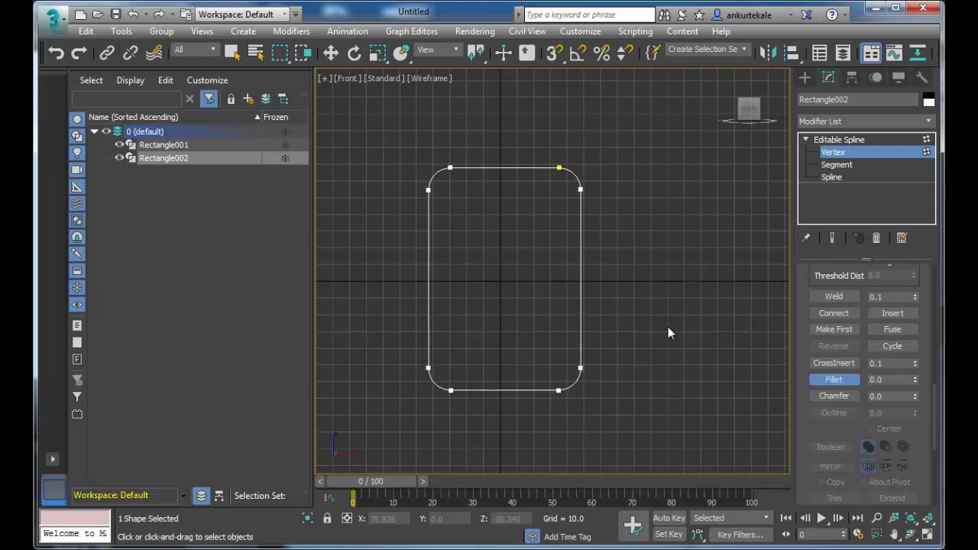
{"action": "mouse_move", "coordinate": [935, 403]}
{"action": "left_mouse_down"}
{"action": "mouse_move", "coordinate": [932, 468]}
{"action": "mouse_move", "coordinate": [935, 349]}
{"action": "mouse_move", "coordinate": [935, 405]}
{"action": "left_mouse_up"}
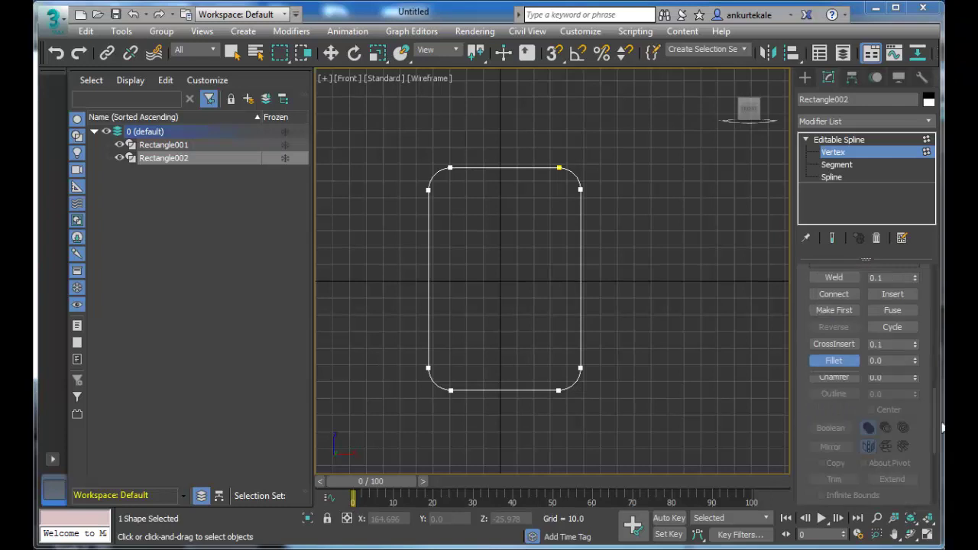
{"action": "left_click", "coordinate": [844, 367]}
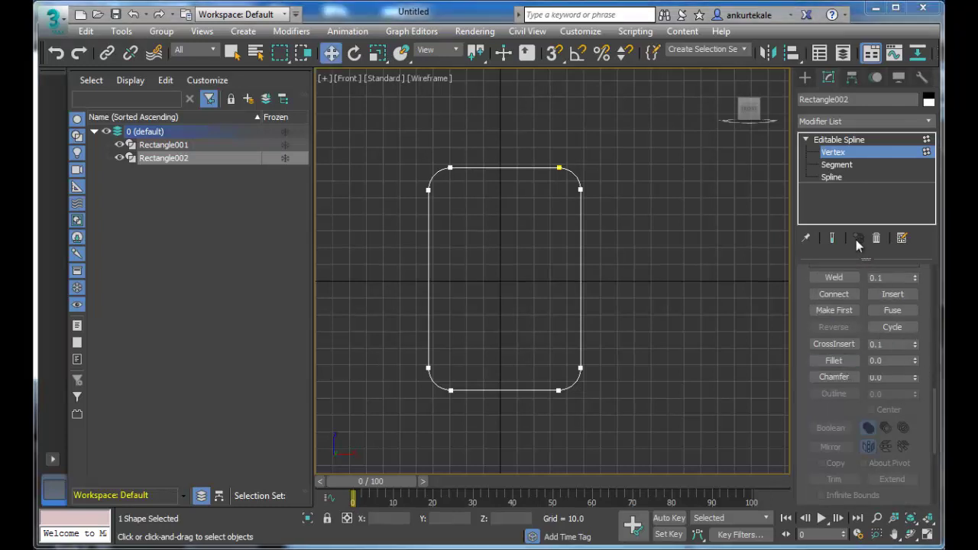
Outline the rounded spline by -18 to add a second wall, then select the inner spline
{"action": "left_click", "coordinate": [831, 177]}
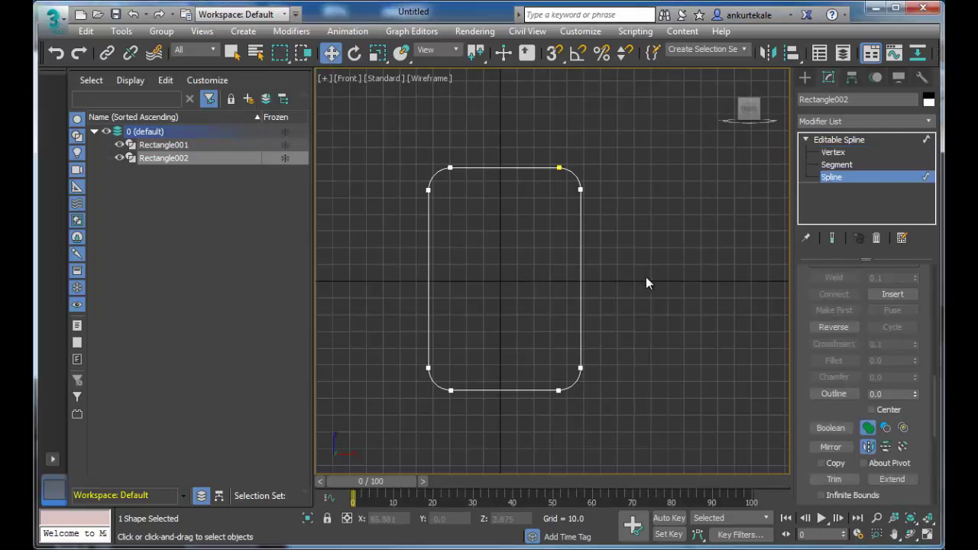
{"action": "left_click", "coordinate": [831, 394]}
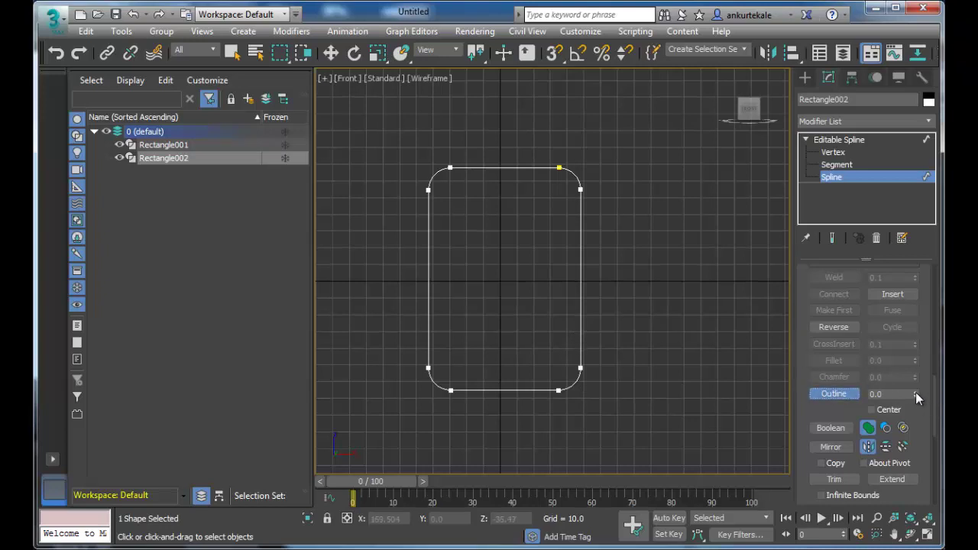
{"action": "left_click_drag", "start_coordinate": [915, 392], "coordinate": [927, 407]}
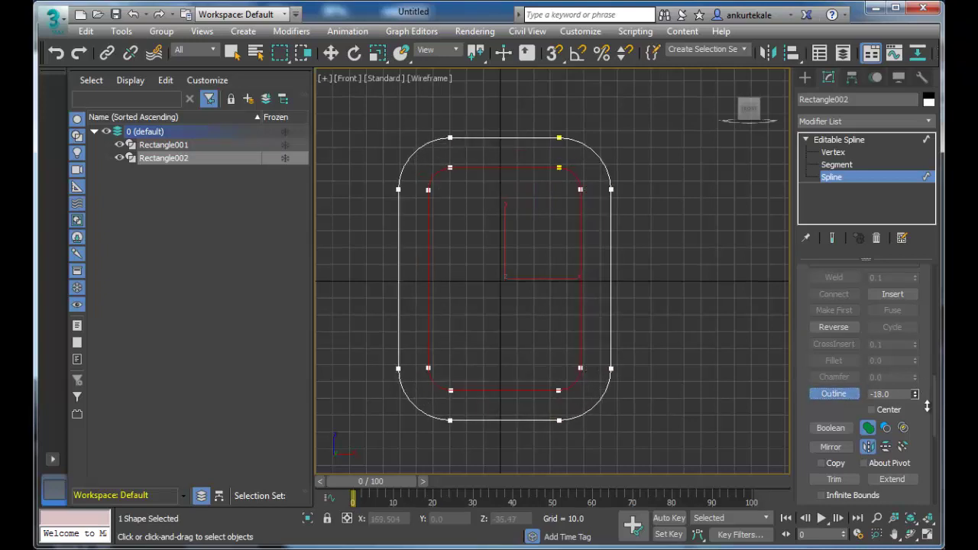
{"action": "left_click", "coordinate": [835, 394]}
{"action": "left_click", "coordinate": [667, 370]}
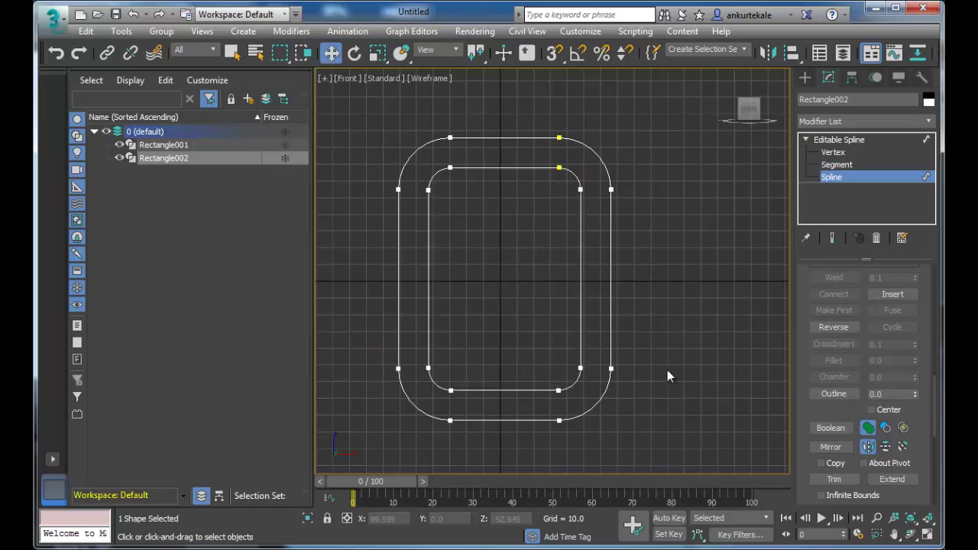
{"action": "left_click", "coordinate": [466, 166]}
{"action": "left_click", "coordinate": [474, 138]}
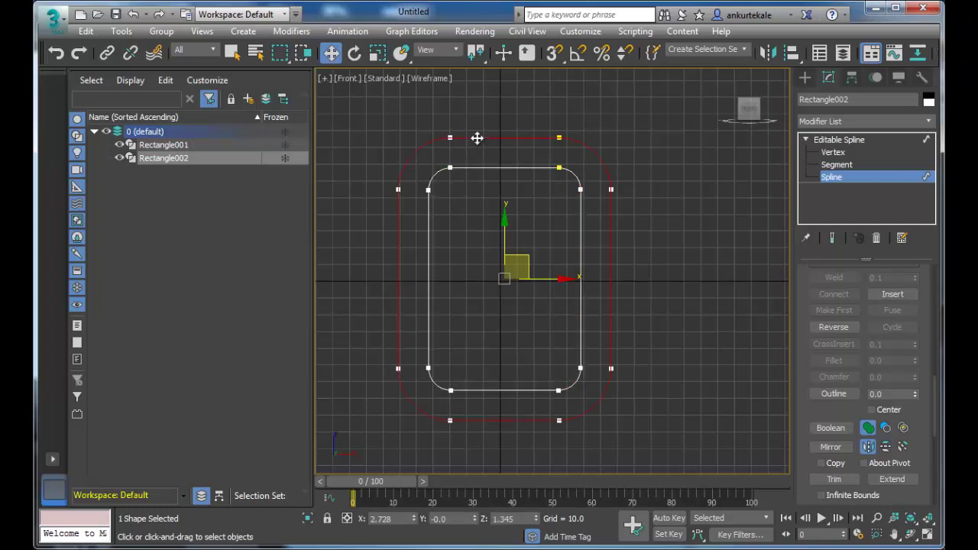
{"action": "left_click", "coordinate": [580, 237]}
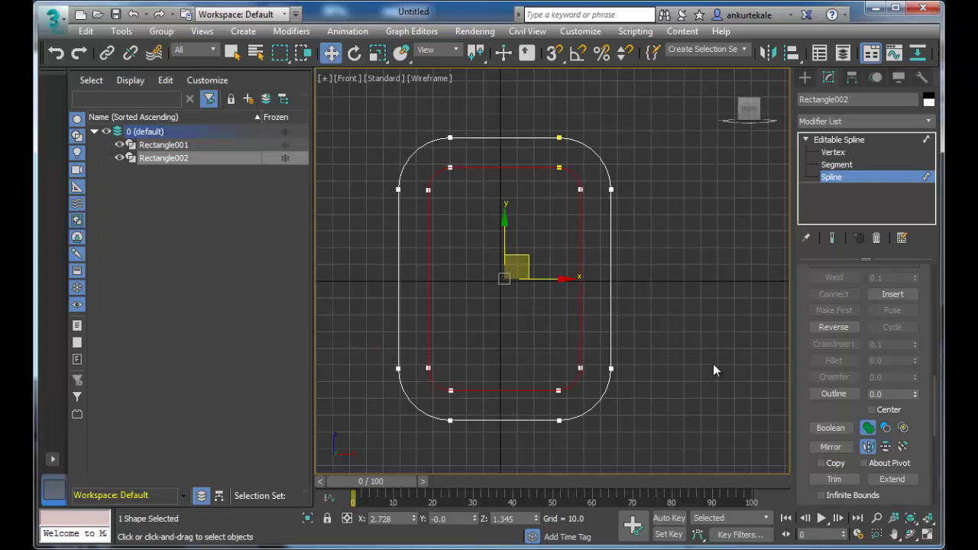
{"action": "left_click", "coordinate": [807, 78]}
{"action": "left_click", "coordinate": [886, 178]}
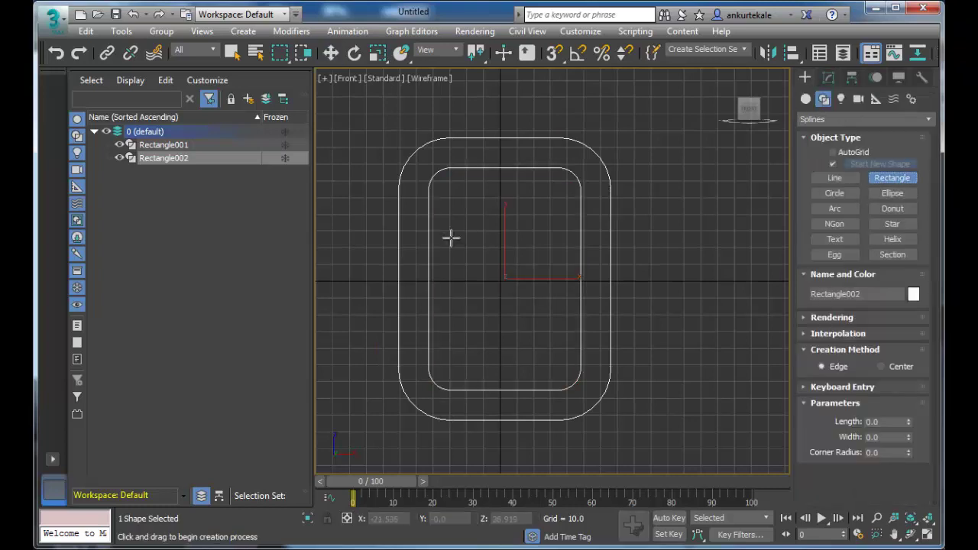
{"action": "left_click_drag", "start_coordinate": [433, 174], "coordinate": [577, 383]}
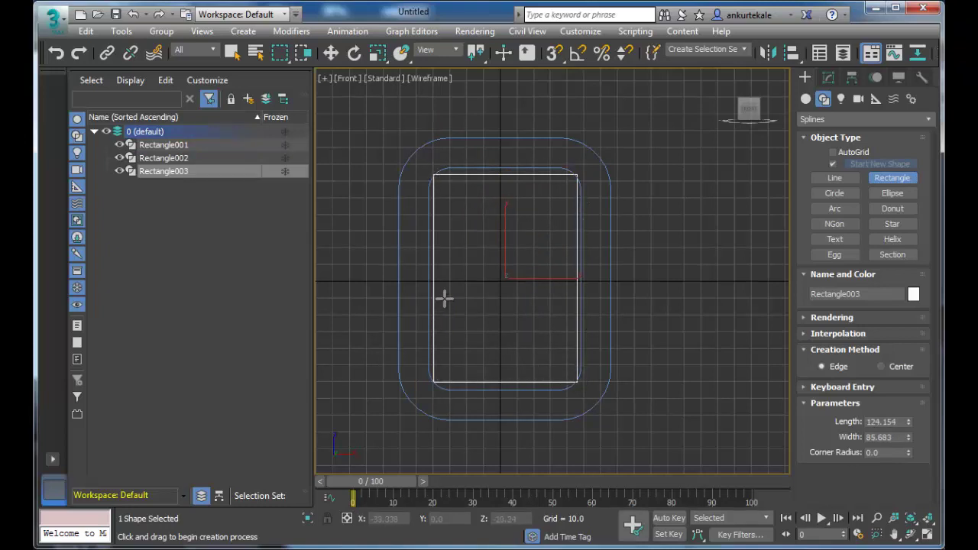
{"action": "key", "text": "ctrl+z"}
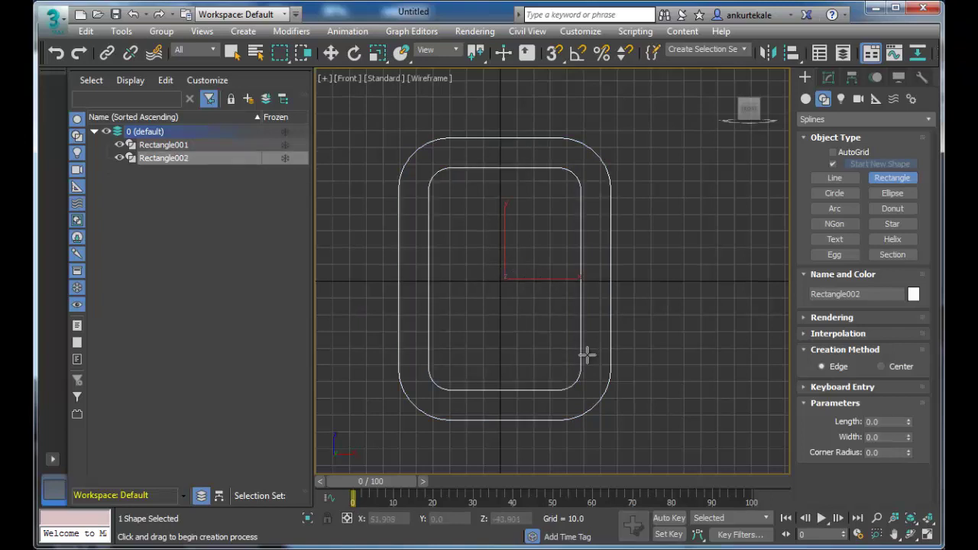
{"action": "left_click", "coordinate": [525, 167]}
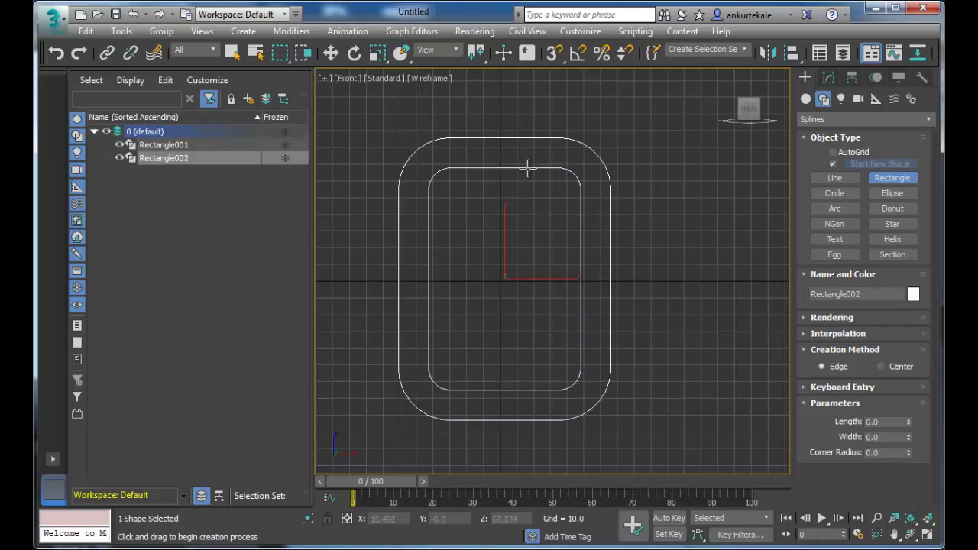
{"action": "left_click", "coordinate": [527, 168]}
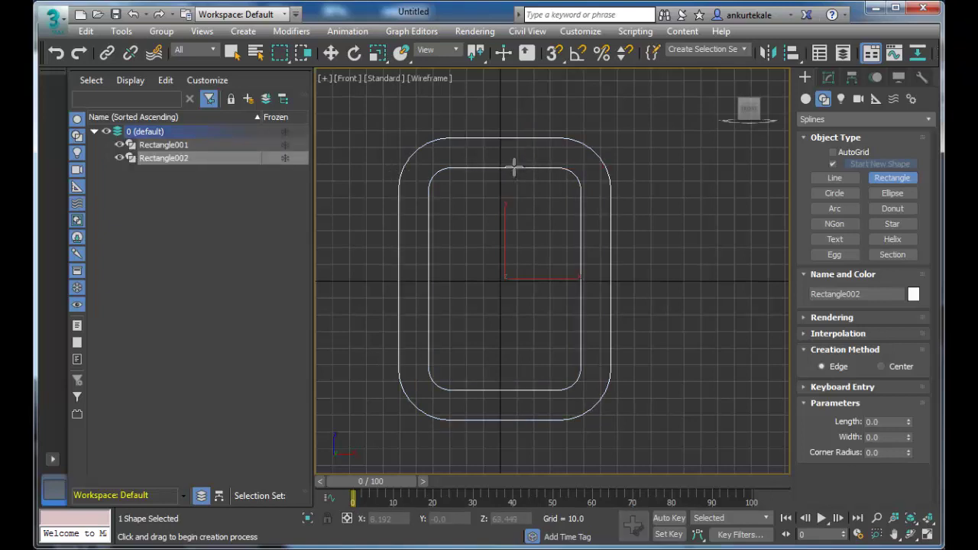
{"action": "left_click", "coordinate": [514, 168]}
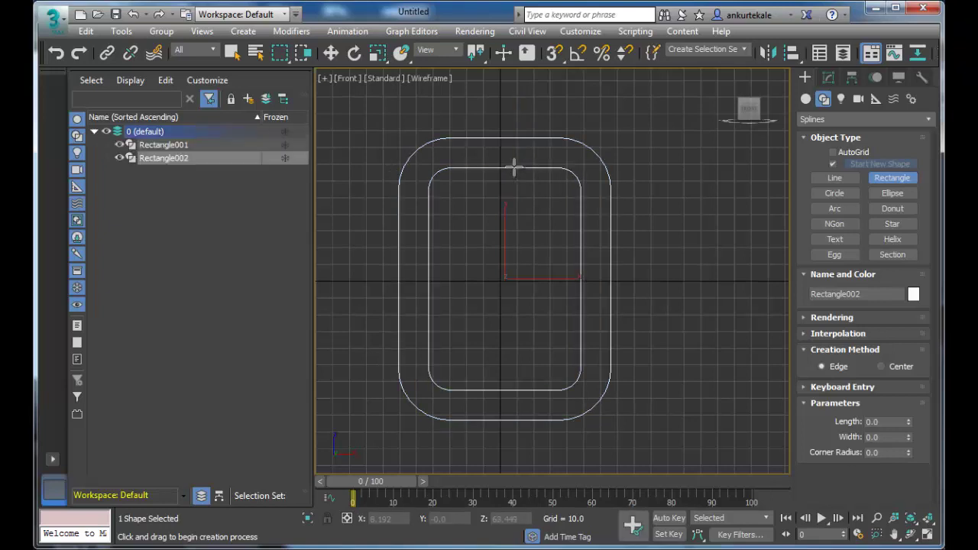
{"action": "left_click", "coordinate": [212, 145]}
{"action": "left_click", "coordinate": [194, 168]}
{"action": "left_click", "coordinate": [452, 169]}
{"action": "left_click", "coordinate": [486, 166]}
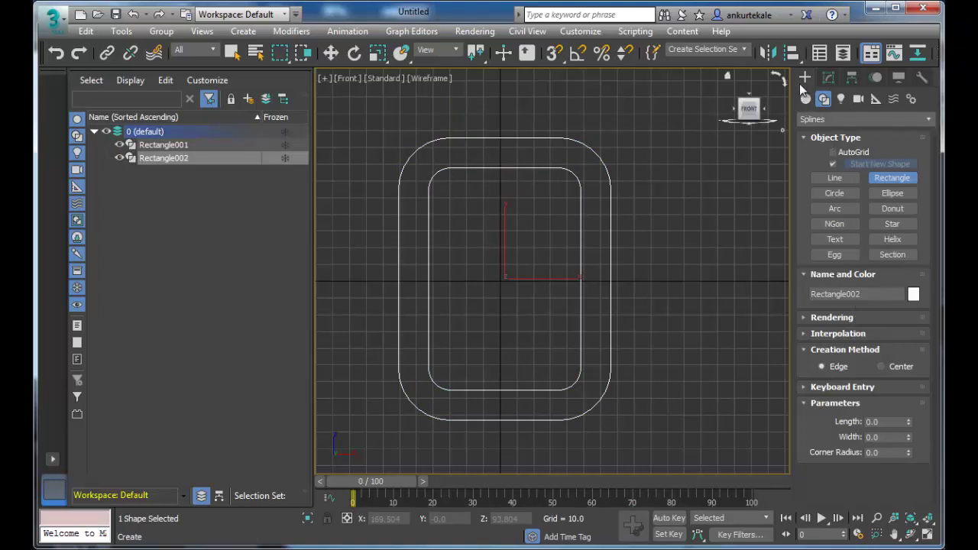
{"action": "left_click", "coordinate": [828, 78]}
Detach a copy of the inner rounded spline as a new shape named 'detached'
{"action": "left_click", "coordinate": [831, 177]}
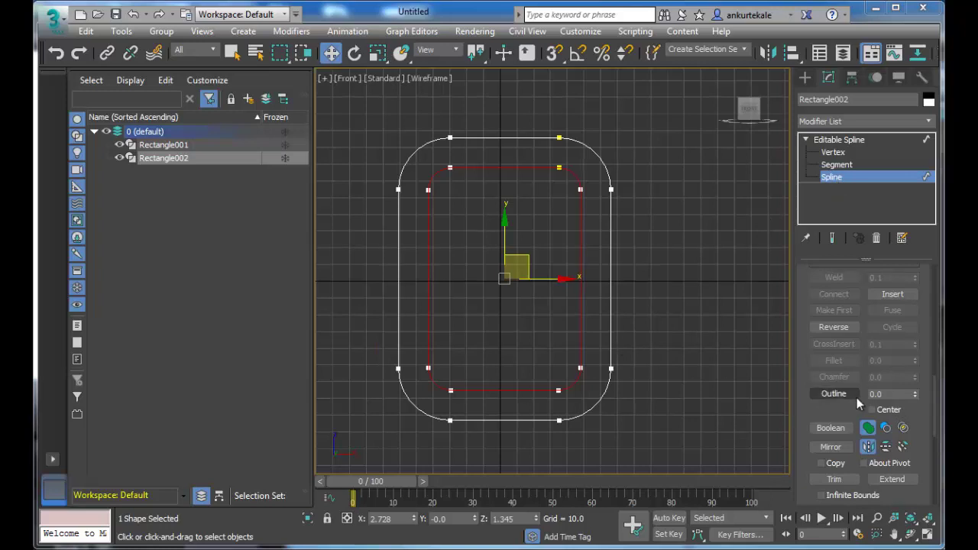
{"action": "left_click", "coordinate": [868, 447]}
{"action": "mouse_move", "coordinate": [932, 386]}
{"action": "left_mouse_down"}
{"action": "mouse_move", "coordinate": [944, 428]}
{"action": "mouse_move", "coordinate": [938, 467]}
{"action": "left_mouse_up"}
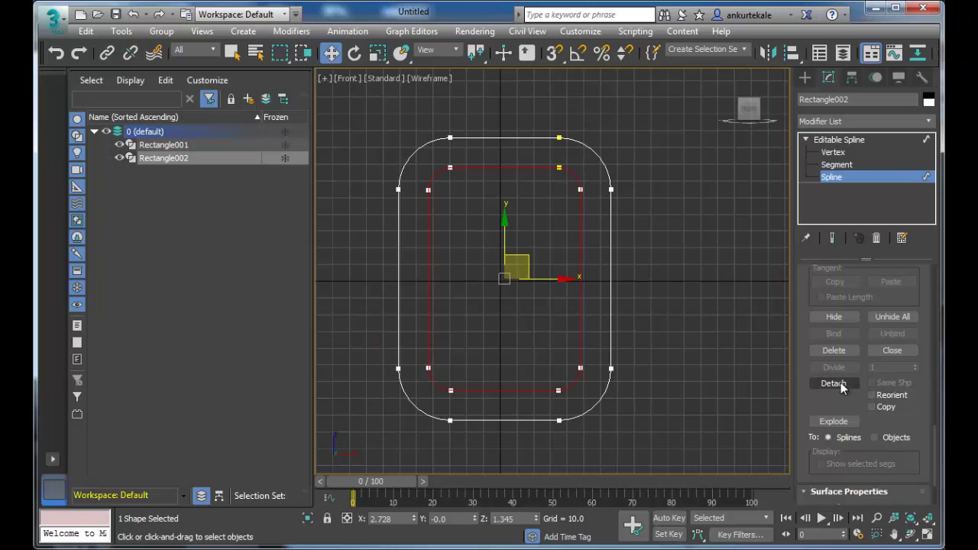
{"action": "left_click", "coordinate": [872, 406]}
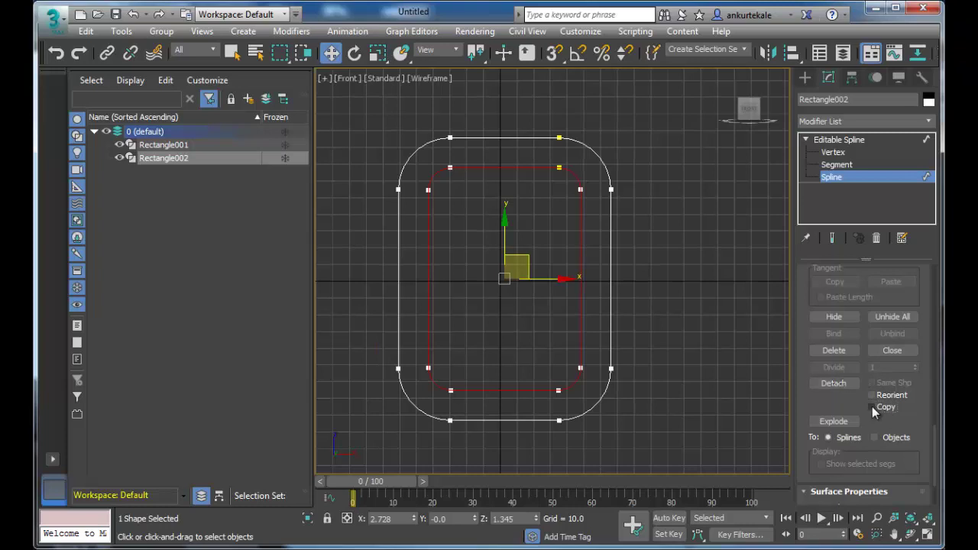
{"action": "left_click", "coordinate": [837, 384]}
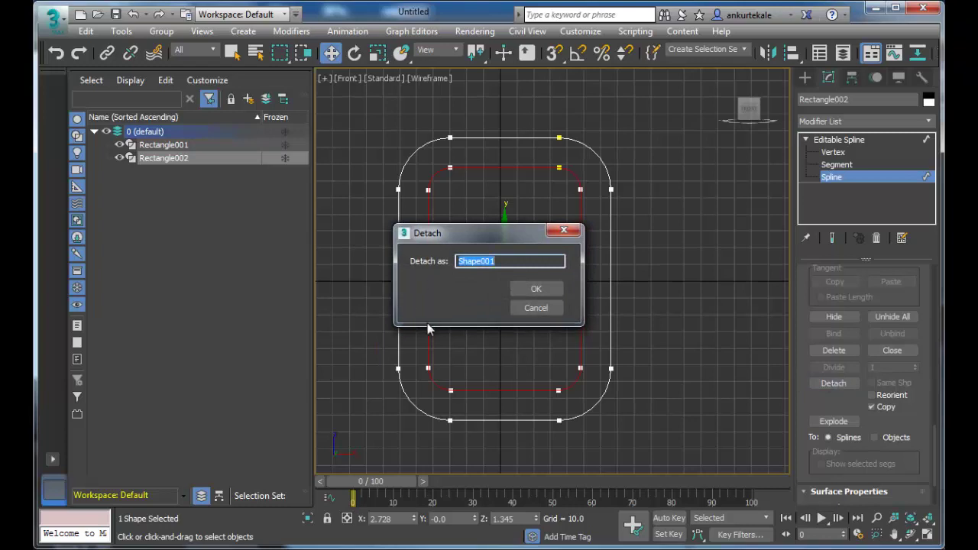
{"action": "type", "text": "back"}
{"action": "type", "text": "grou"}
{"action": "key", "text": "BackSpace"}
{"action": "key", "text": "BackSpace"}
{"action": "key", "text": "BackSpace"}
{"action": "key", "text": "BackSpace"}
{"action": "type", "text": "deta"}
{"action": "type", "text": "ched"}
{"action": "left_click", "coordinate": [523, 288]}
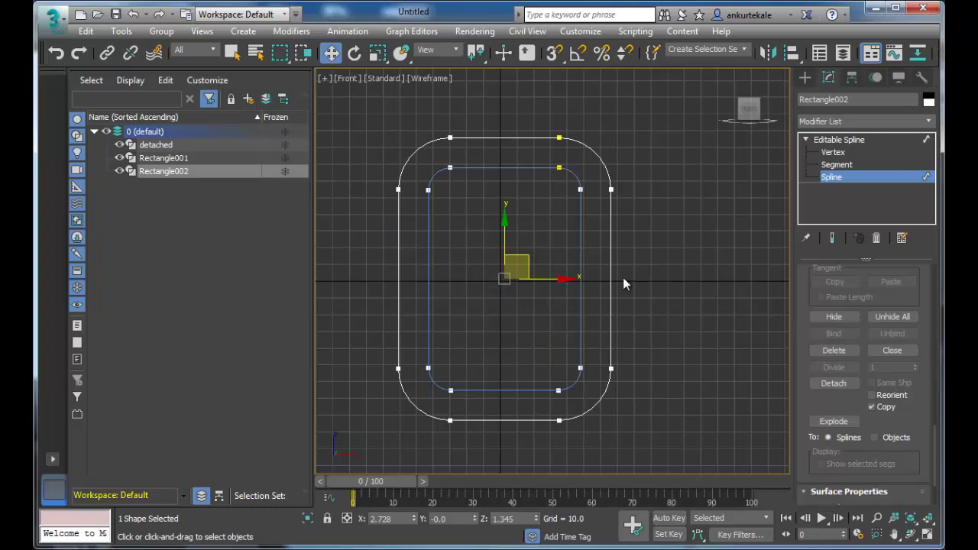
Convert the 'detached' shape to an editable poly and check the panel in Perspective
{"action": "left_click", "coordinate": [156, 146]}
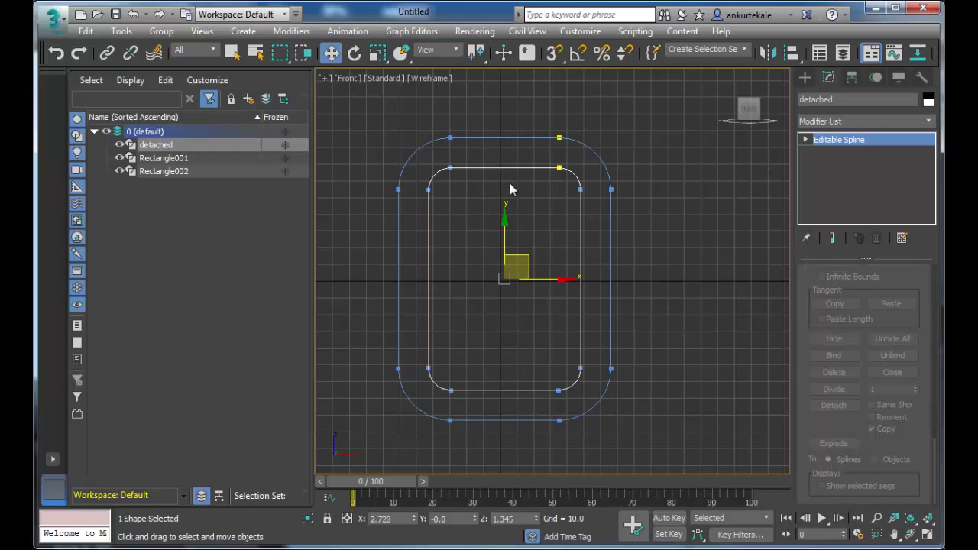
{"action": "right_click", "coordinate": [514, 165]}
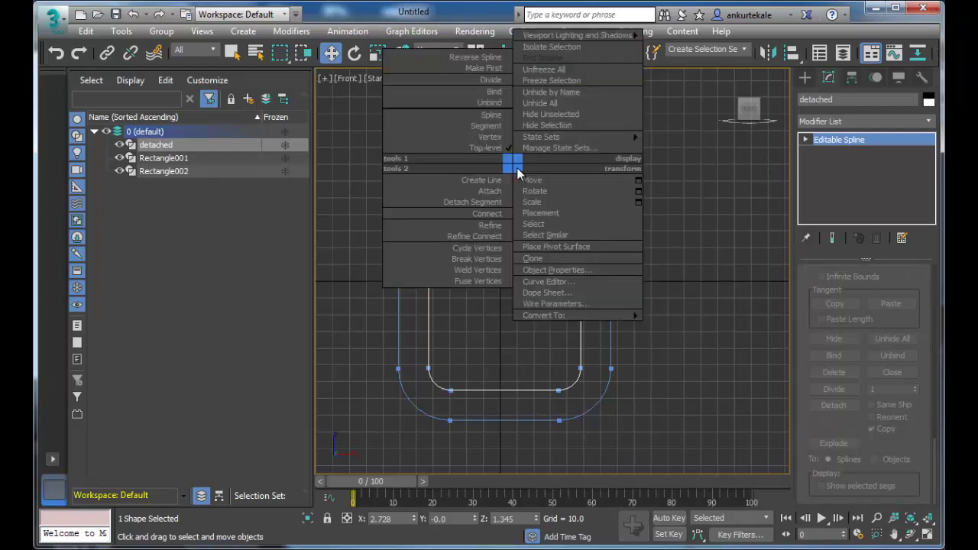
{"action": "mouse_move", "coordinate": [544, 315]}
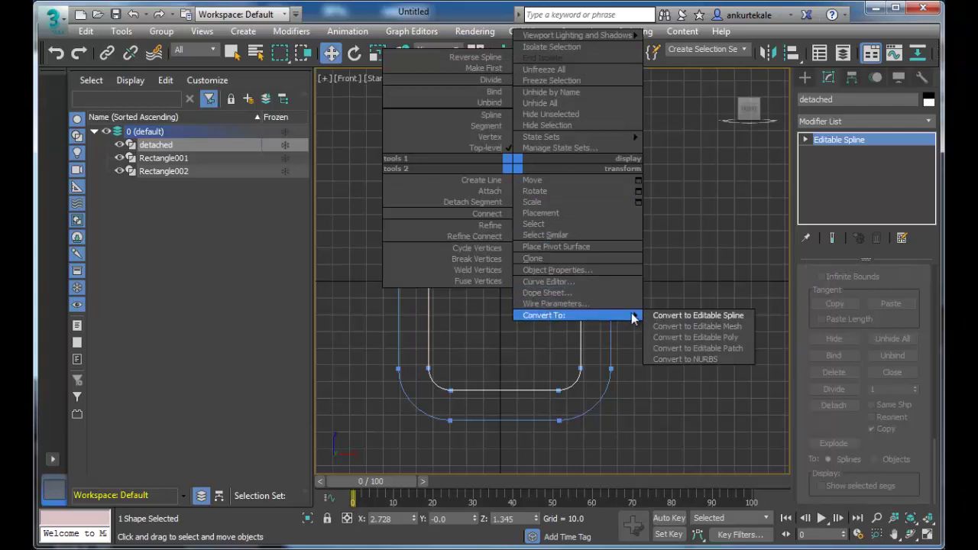
{"action": "left_click", "coordinate": [709, 336]}
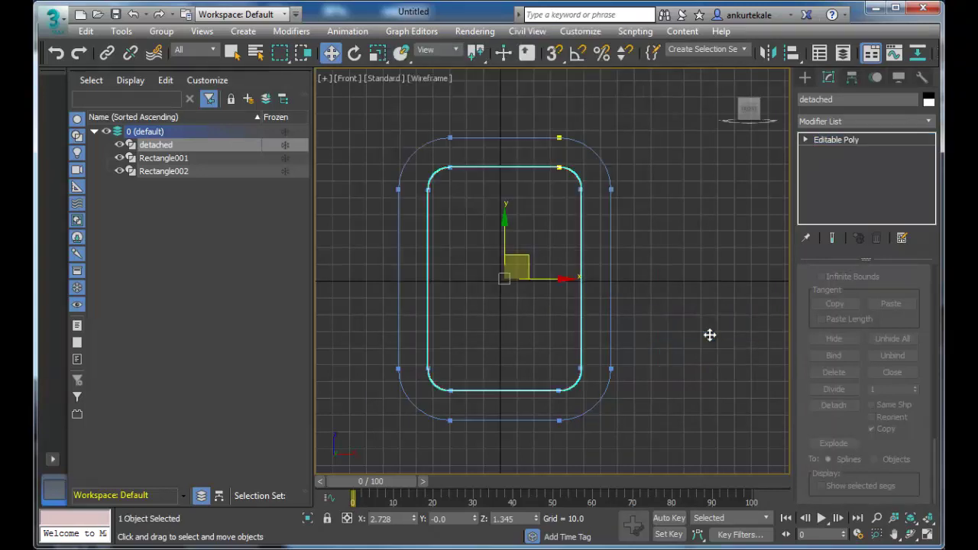
{"action": "left_click", "coordinate": [711, 332]}
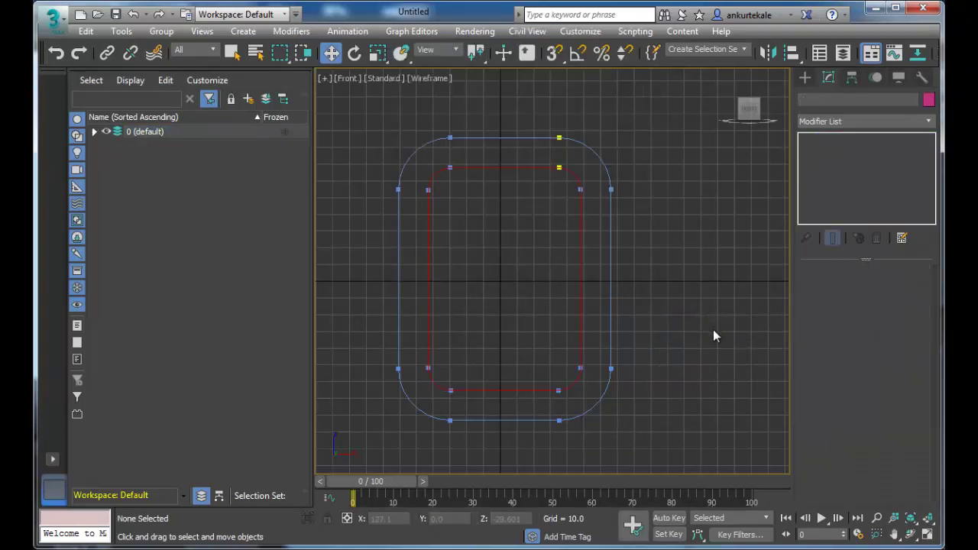
{"action": "key", "text": "alt+w"}
{"action": "left_click", "coordinate": [672, 404]}
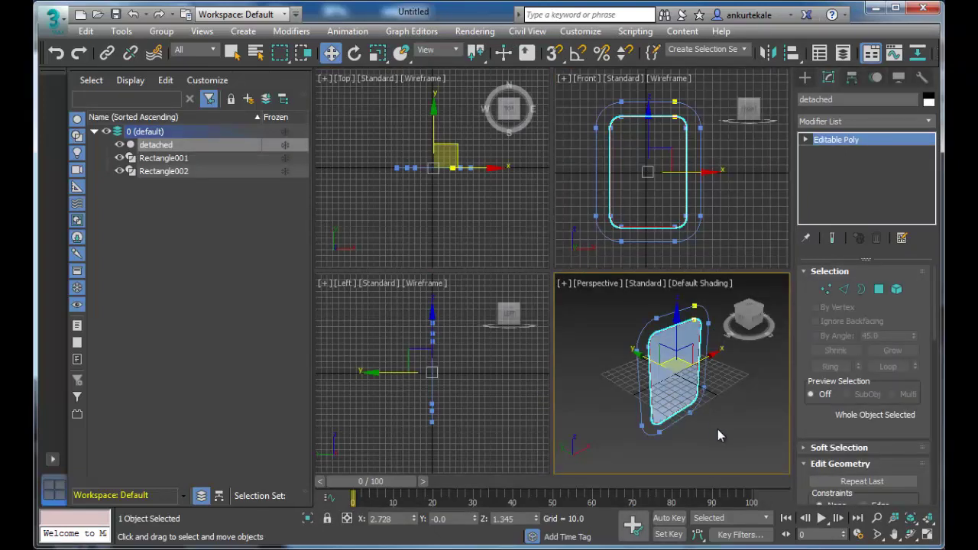
{"action": "left_click", "coordinate": [717, 435]}
{"action": "key", "text": "alt+w"}
{"action": "left_click", "coordinate": [561, 273]}
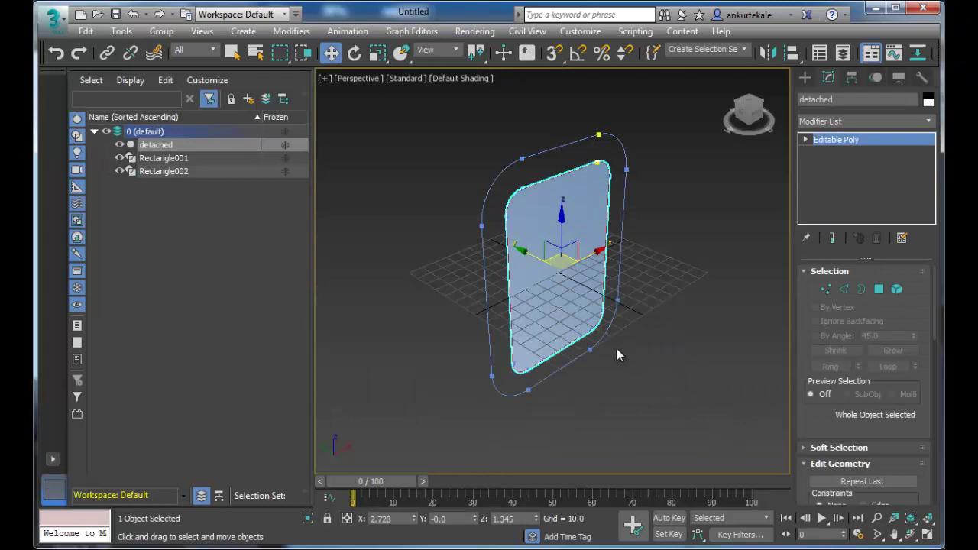
{"action": "left_click", "coordinate": [672, 363]}
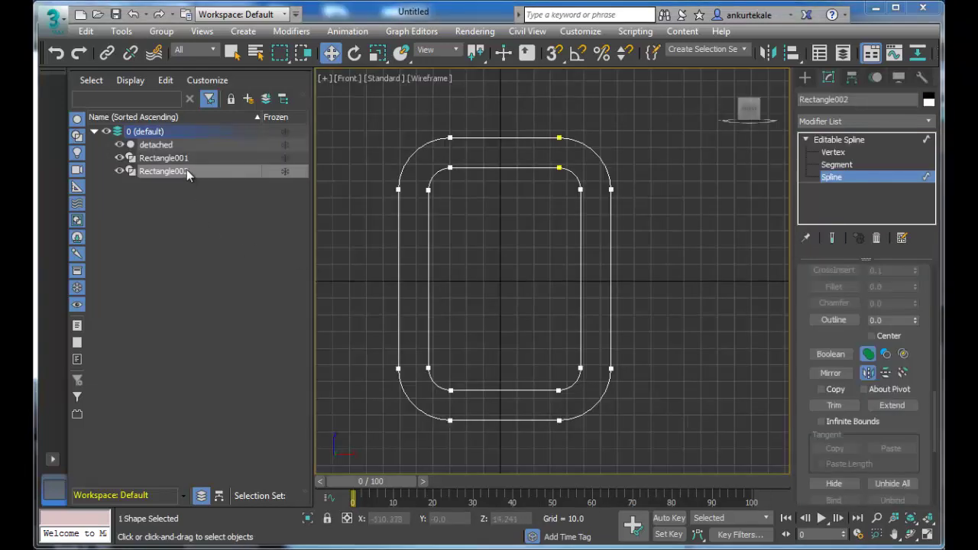
Select both splines of Rectangle002 and expand its Rendering rollout
{"action": "double_click", "coordinate": [186, 171]}
{"action": "left_click", "coordinate": [197, 178]}
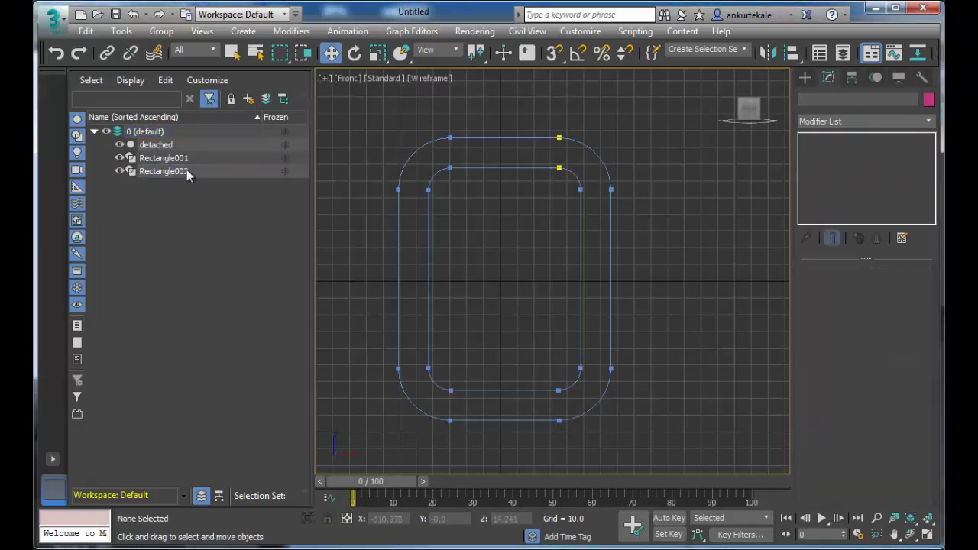
{"action": "left_click", "coordinate": [187, 169]}
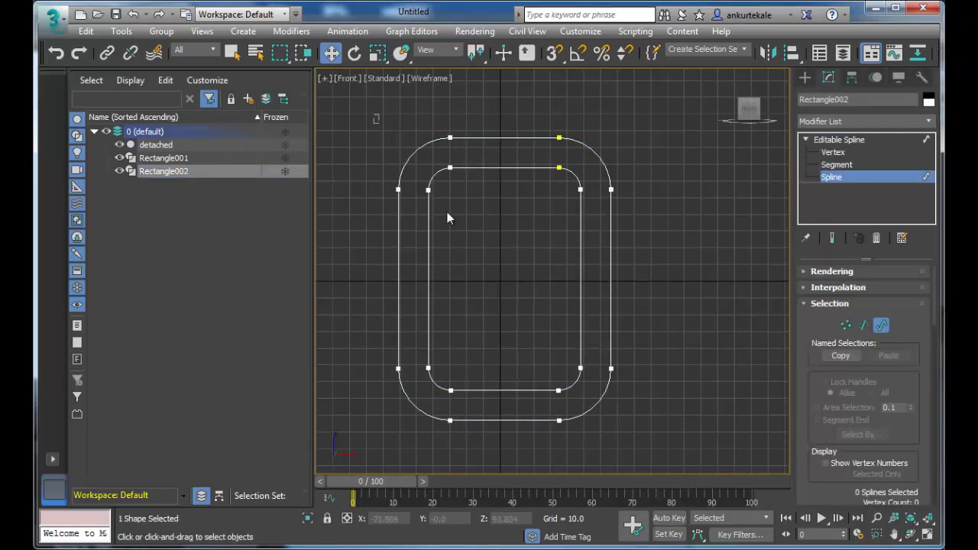
{"action": "left_click_drag", "start_coordinate": [375, 115], "coordinate": [685, 429]}
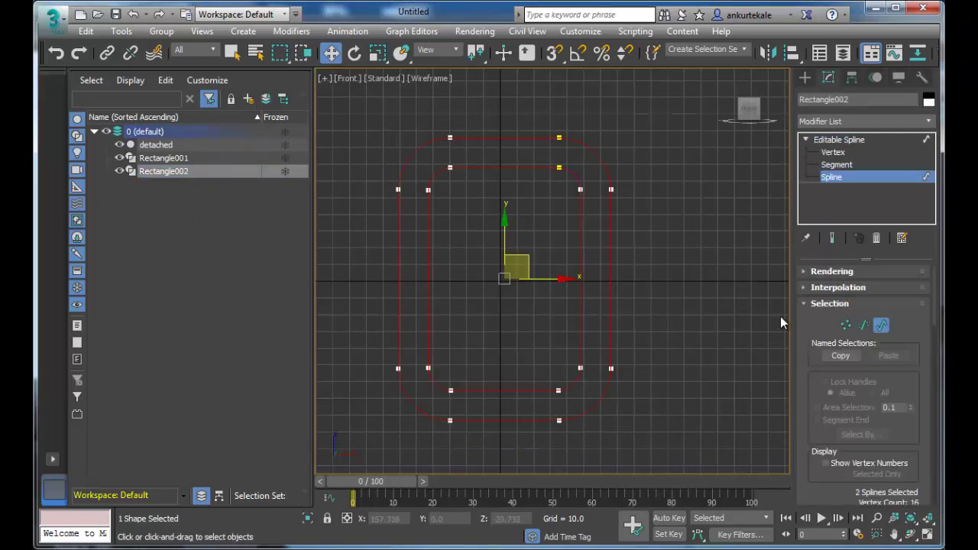
{"action": "left_click", "coordinate": [806, 271]}
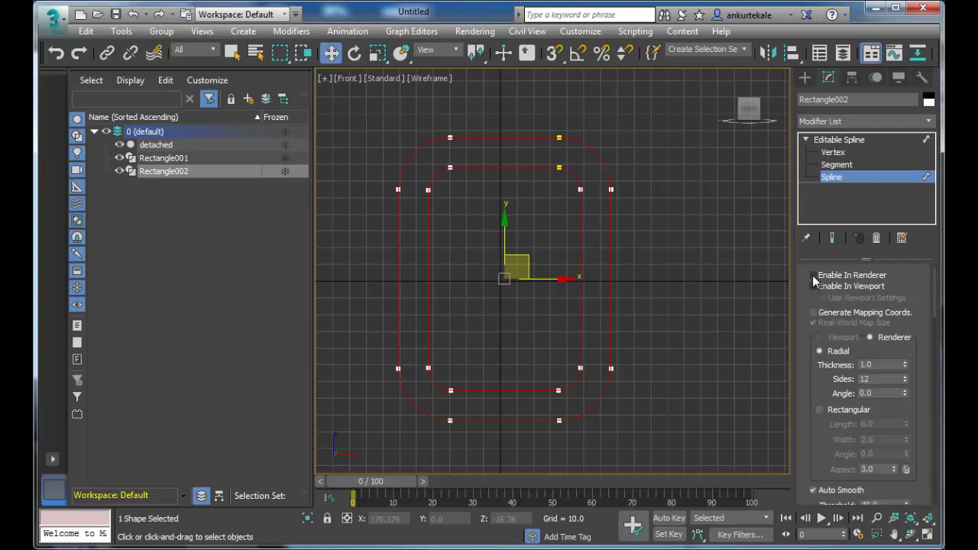
Turn on Enable In Renderer and Enable In Viewport for Rectangle002's splines
{"action": "left_click", "coordinate": [813, 275]}
{"action": "left_click", "coordinate": [813, 286]}
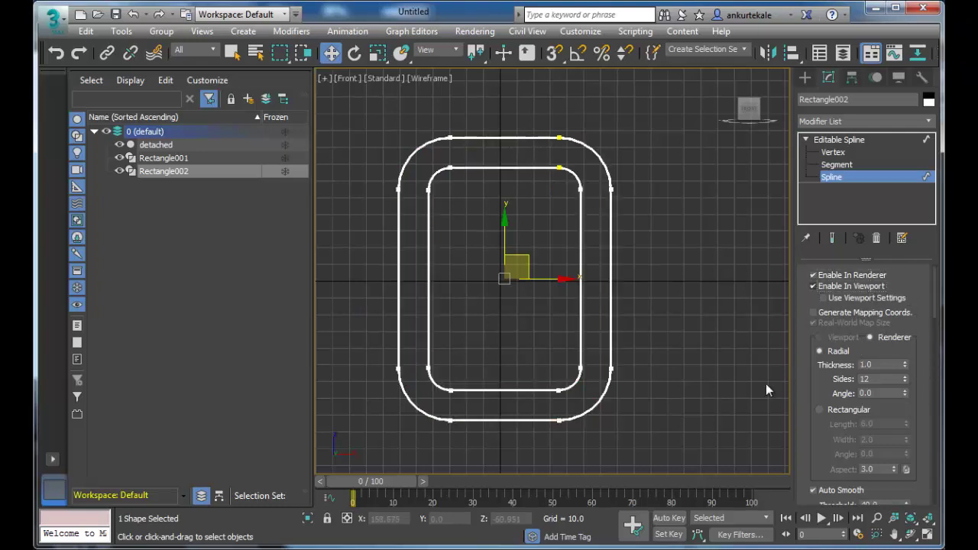
{"action": "key", "text": "alt+w"}
{"action": "left_click", "coordinate": [736, 406]}
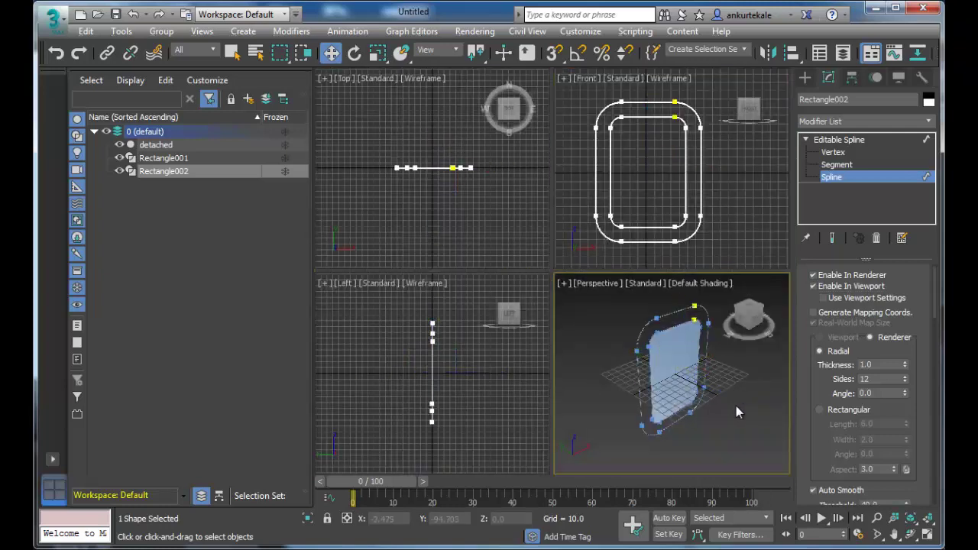
{"action": "key", "text": "alt+w"}
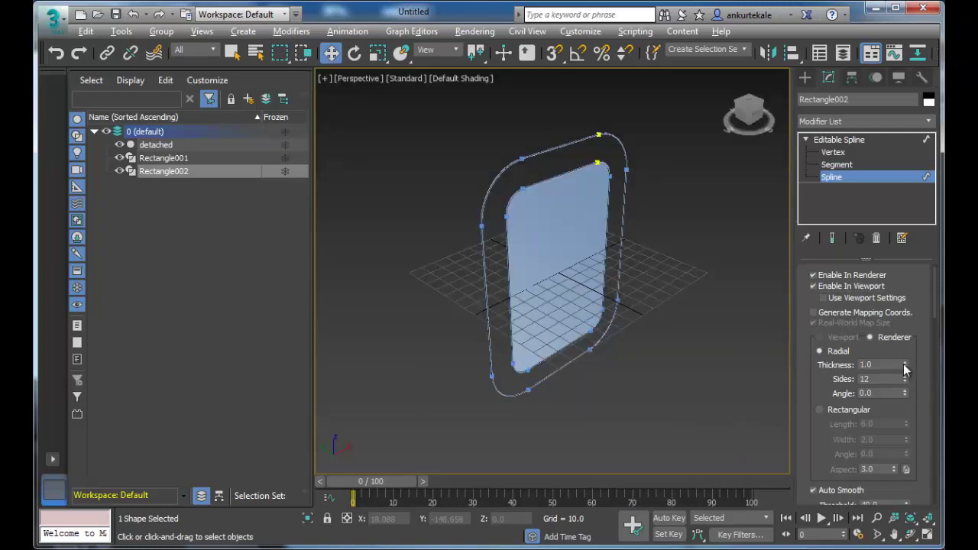
Raise the radial tube thickness to 2.126 and orbit to view the frame
{"action": "left_click_drag", "start_coordinate": [904, 364], "coordinate": [904, 358]}
{"action": "scroll", "coordinate": [654, 342], "scroll_direction": "up", "scroll_amount": 5}
{"action": "scroll", "coordinate": [575, 334], "scroll_direction": "up", "scroll_amount": 2}
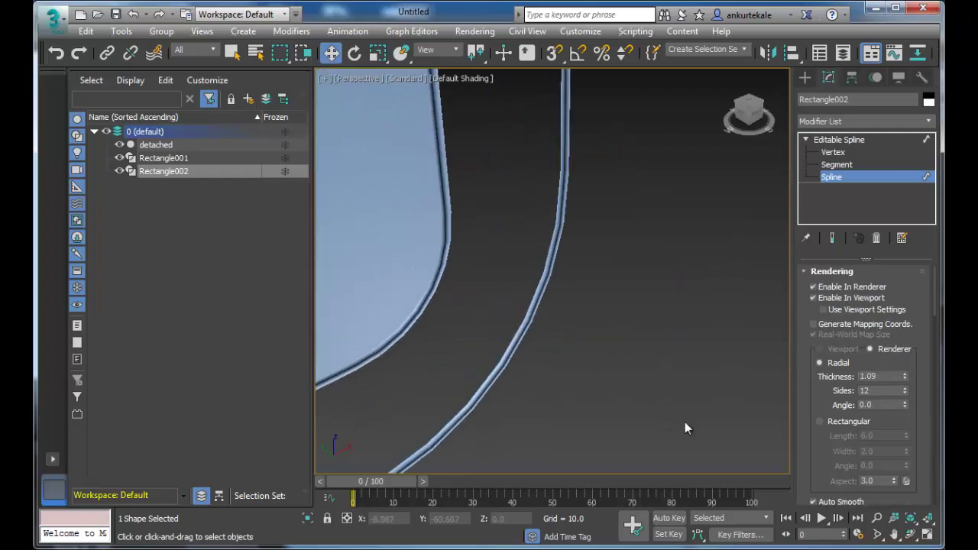
{"action": "scroll", "coordinate": [685, 424], "scroll_direction": "up", "scroll_amount": 2}
{"action": "scroll", "coordinate": [672, 382], "scroll_direction": "up", "scroll_amount": 2}
{"action": "scroll", "coordinate": [631, 397], "scroll_direction": "up", "scroll_amount": 1}
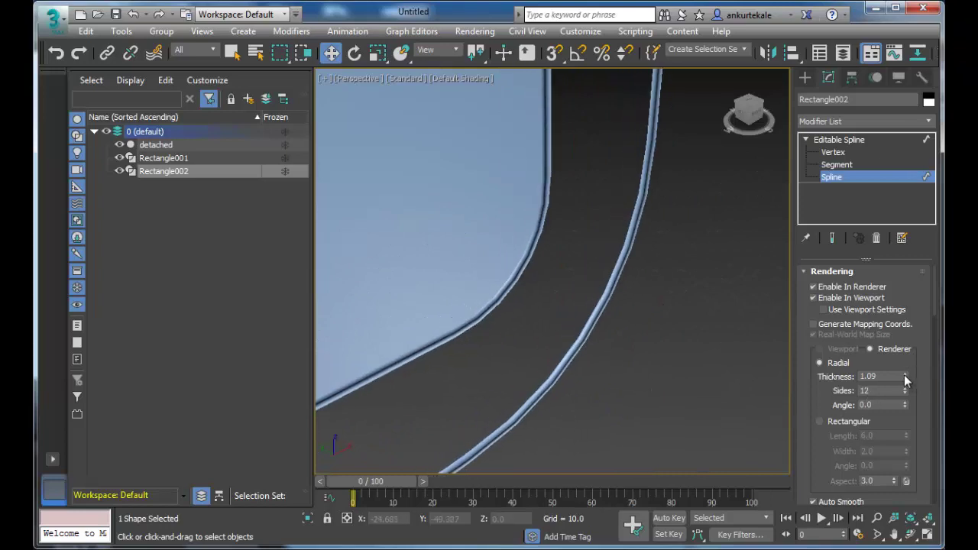
{"action": "left_click_drag", "start_coordinate": [904, 378], "coordinate": [903, 305]}
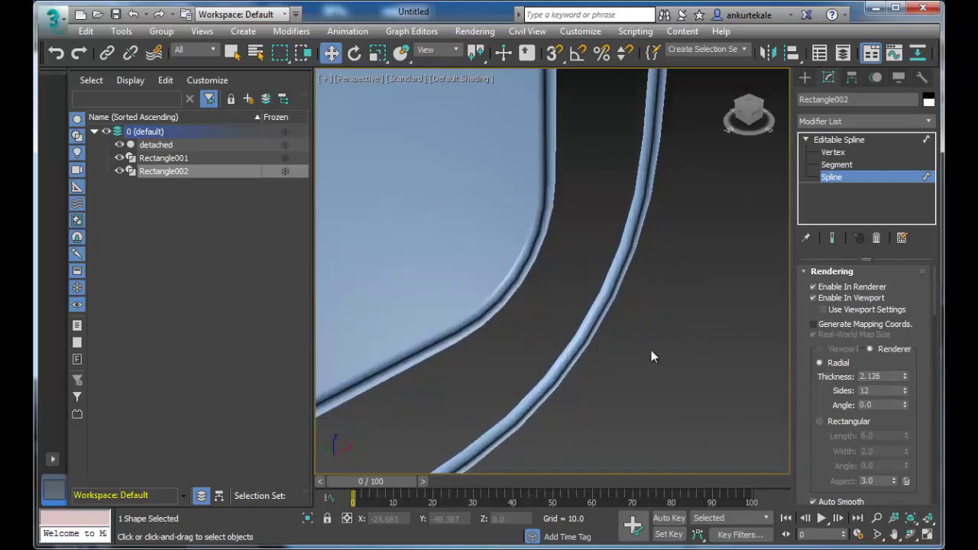
{"action": "scroll", "coordinate": [672, 393], "scroll_direction": "down", "scroll_amount": 8}
{"action": "mouse_move", "coordinate": [692, 399]}
{"action": "middle_mouse_down", "text": "alt"}
{"action": "mouse_move", "coordinate": [693, 388]}
{"action": "mouse_move", "coordinate": [684, 393]}
{"action": "mouse_move", "coordinate": [649, 370]}
{"action": "mouse_move", "coordinate": [662, 411]}
{"action": "middle_mouse_up", "text": "alt"}
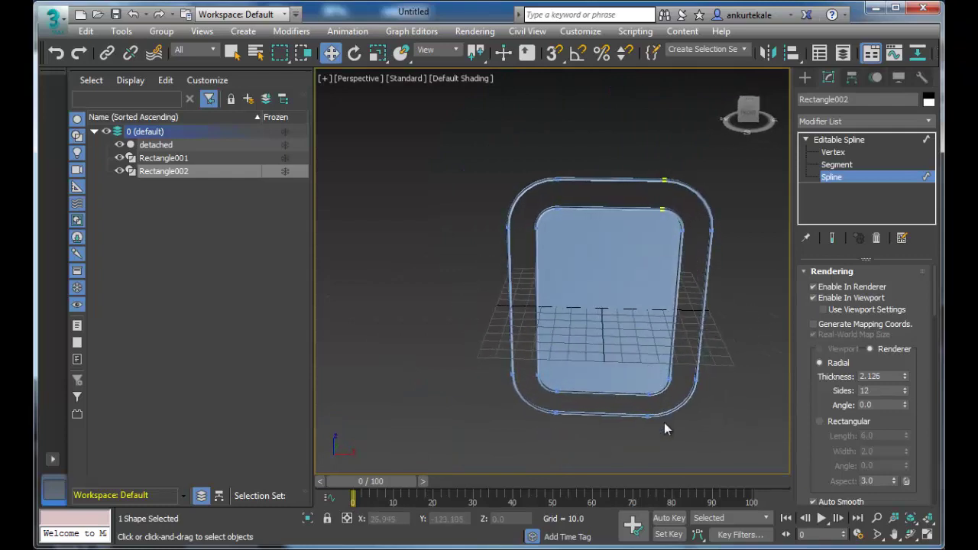
{"action": "key", "text": "alt+w"}
Move the frame splines upward in the maximized Front view
{"action": "right_click", "coordinate": [648, 256]}
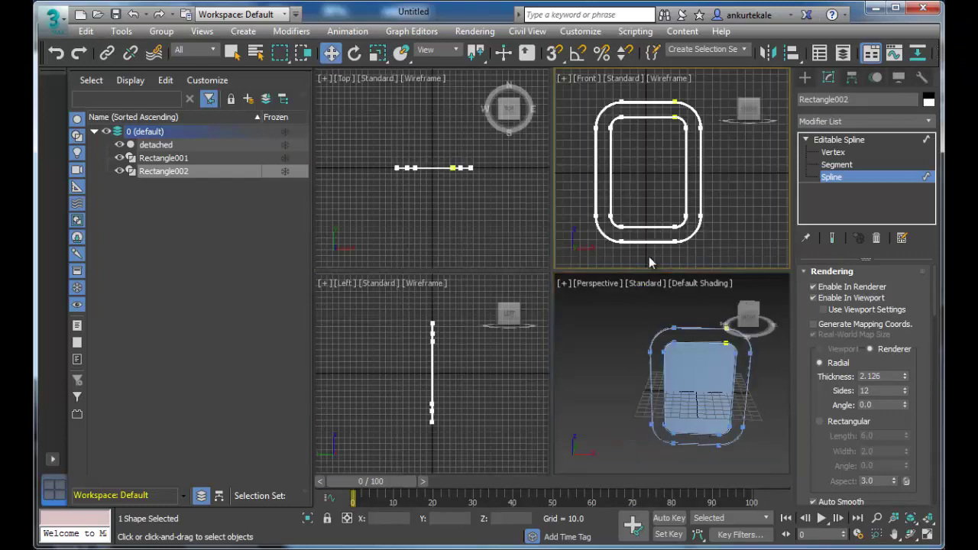
{"action": "key", "text": "alt+w"}
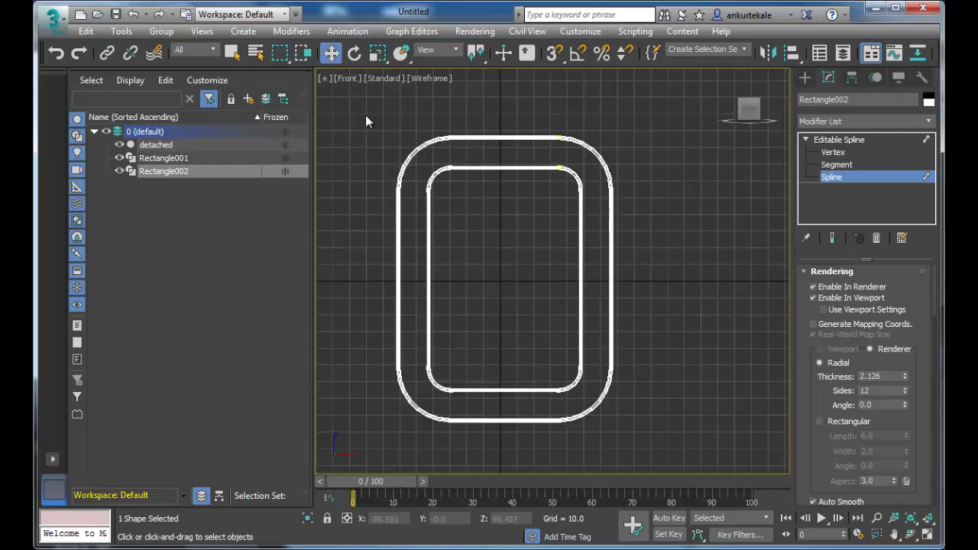
{"action": "left_click_drag", "start_coordinate": [365, 119], "coordinate": [661, 457]}
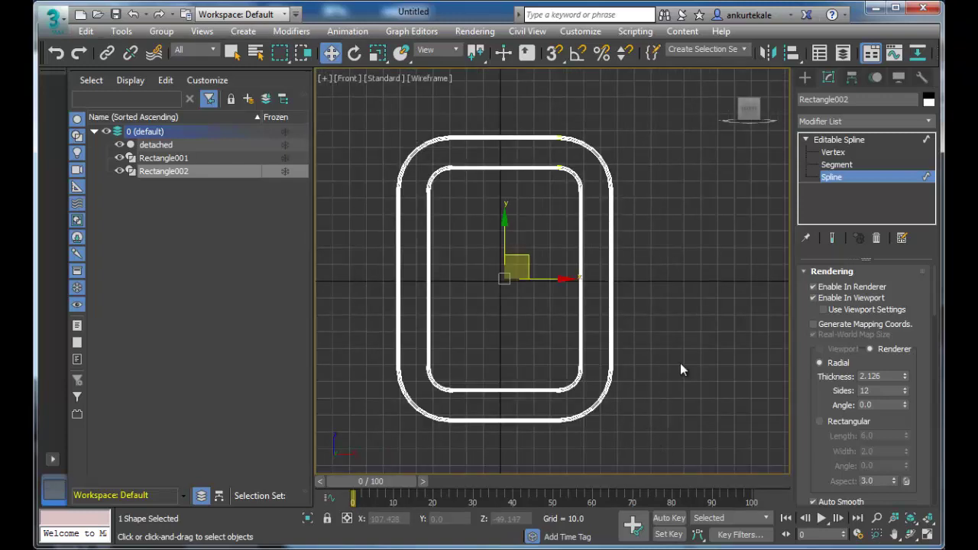
{"action": "middle_click_drag", "start_coordinate": [682, 370], "coordinate": [701, 419]}
{"action": "mouse_move", "coordinate": [525, 288]}
{"action": "left_mouse_down"}
{"action": "mouse_move", "coordinate": [564, 131]}
{"action": "mouse_move", "coordinate": [558, 144]}
{"action": "left_mouse_up"}
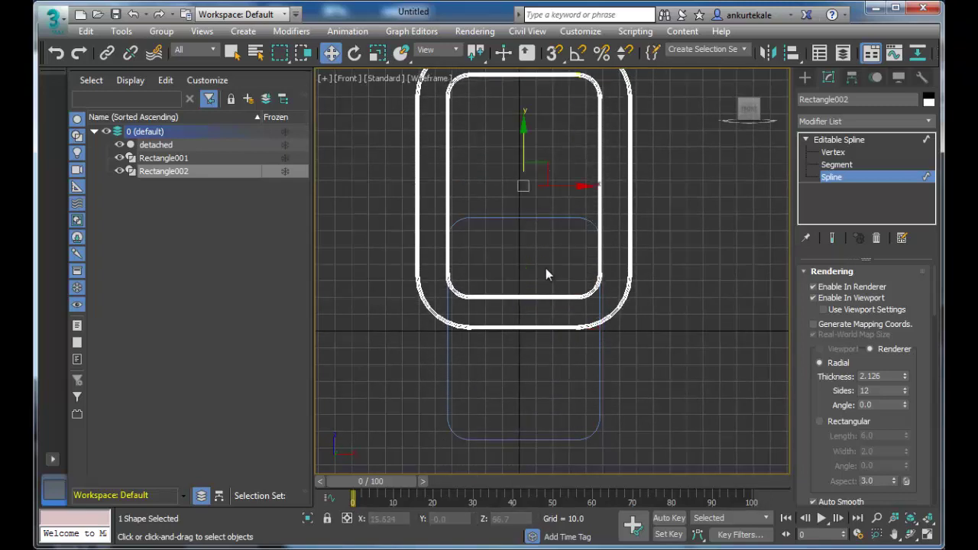
{"action": "left_click", "coordinate": [602, 385]}
Move the 'detached' panel up to Y ≈ 85.757 inside the frame
{"action": "left_click", "coordinate": [156, 145]}
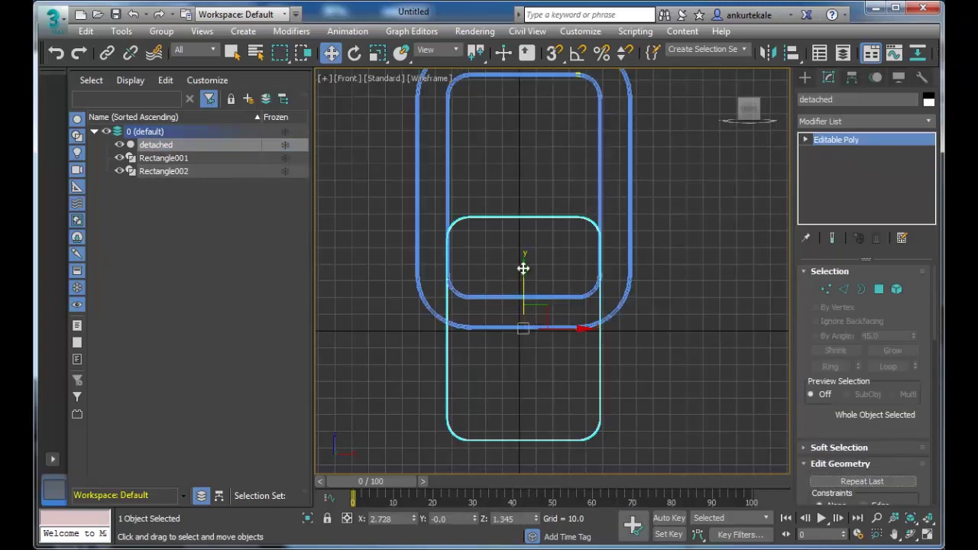
{"action": "left_click_drag", "start_coordinate": [524, 268], "coordinate": [528, 125]}
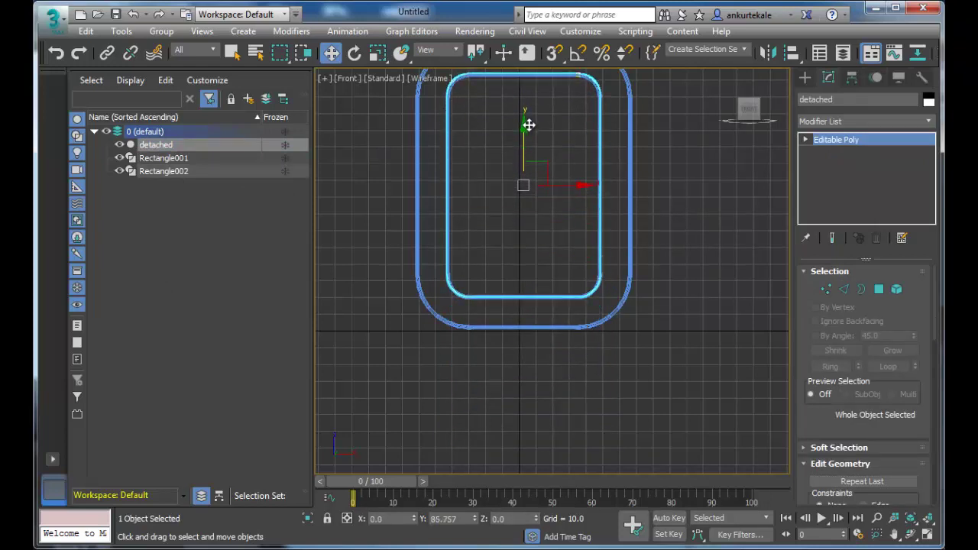
{"action": "left_click", "coordinate": [556, 409]}
Zoom and orbit the Perspective view to inspect the frame and panel at an angle
{"action": "key", "text": "alt+w"}
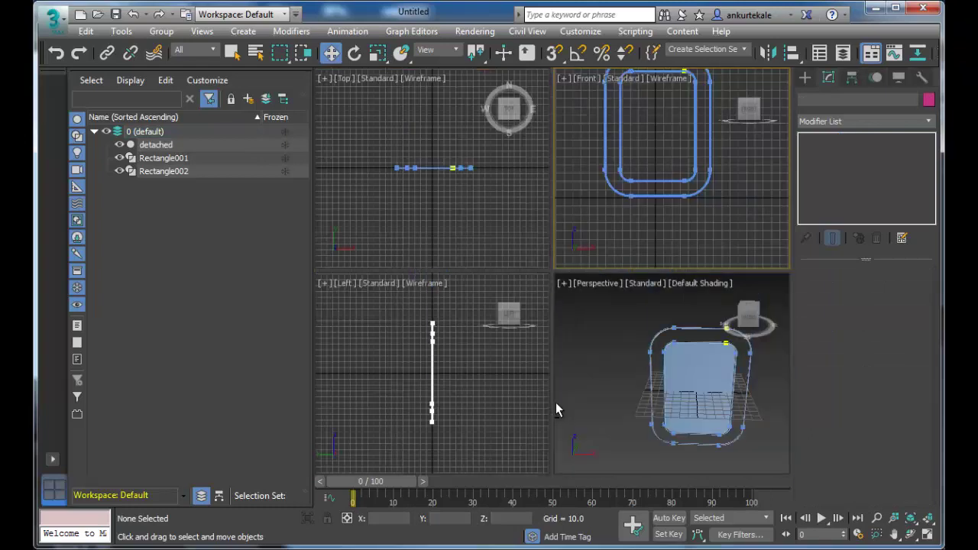
{"action": "scroll", "coordinate": [607, 414], "scroll_direction": "up", "scroll_amount": 3}
{"action": "key", "text": "alt+w"}
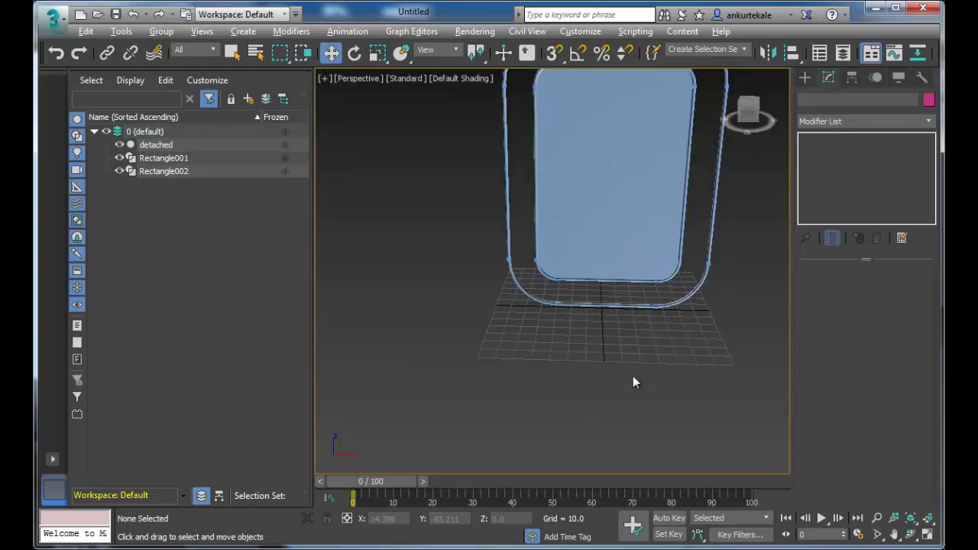
{"action": "scroll", "coordinate": [655, 374], "scroll_direction": "down", "scroll_amount": 1}
{"action": "scroll", "coordinate": [655, 375], "scroll_direction": "down", "scroll_amount": 4}
{"action": "scroll", "coordinate": [656, 374], "scroll_direction": "up", "scroll_amount": 5}
{"action": "scroll", "coordinate": [654, 389], "scroll_direction": "down", "scroll_amount": 4}
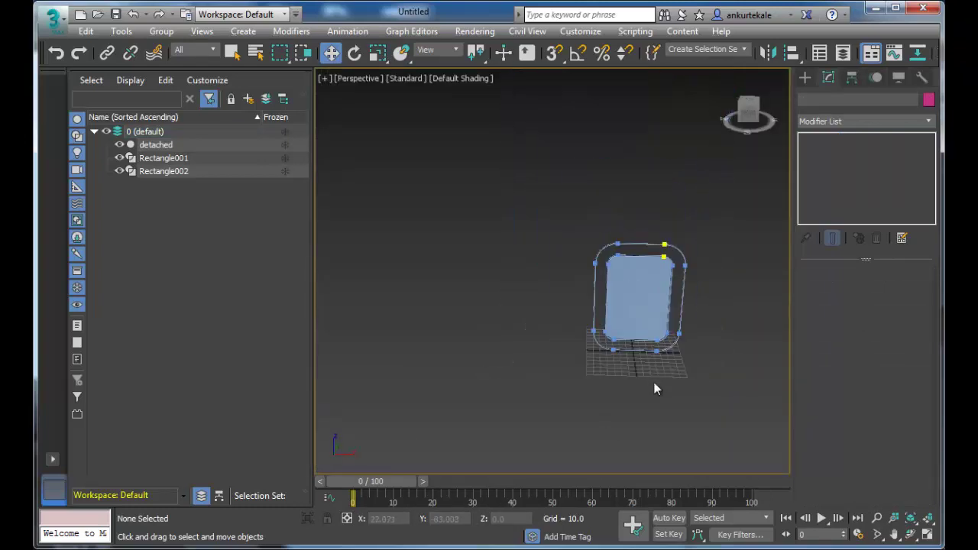
{"action": "scroll", "coordinate": [688, 380], "scroll_direction": "up", "scroll_amount": 3}
{"action": "scroll", "coordinate": [565, 374], "scroll_direction": "up", "scroll_amount": 4}
{"action": "scroll", "coordinate": [452, 382], "scroll_direction": "down", "scroll_amount": 2}
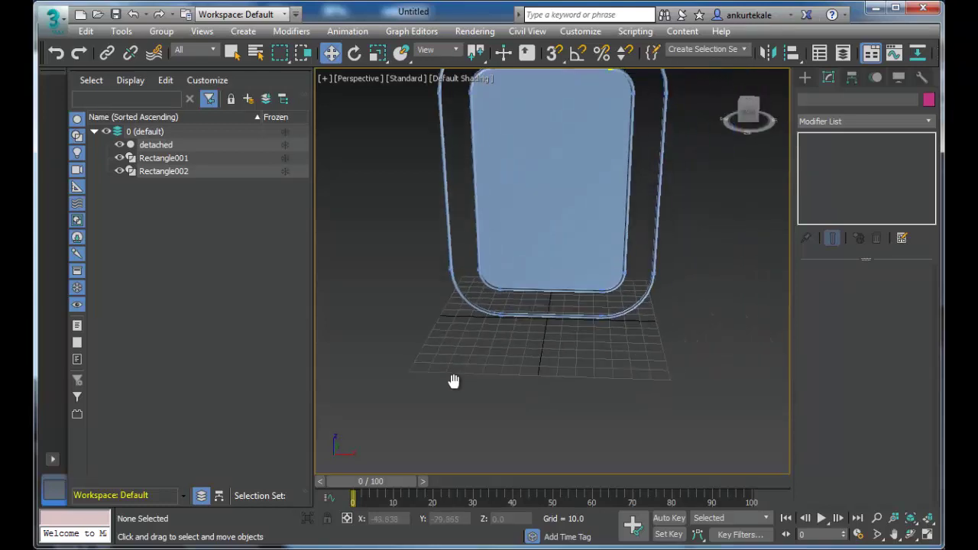
{"action": "scroll", "coordinate": [544, 367], "scroll_direction": "down", "scroll_amount": 3}
{"action": "mouse_move", "coordinate": [520, 356]}
{"action": "middle_mouse_down", "text": "alt"}
{"action": "mouse_move", "coordinate": [573, 373]}
{"action": "mouse_move", "coordinate": [584, 352]}
{"action": "mouse_move", "coordinate": [611, 363]}
{"action": "mouse_move", "coordinate": [568, 354]}
{"action": "mouse_move", "coordinate": [539, 380]}
{"action": "mouse_move", "coordinate": [566, 393]}
{"action": "middle_mouse_up", "text": "alt"}
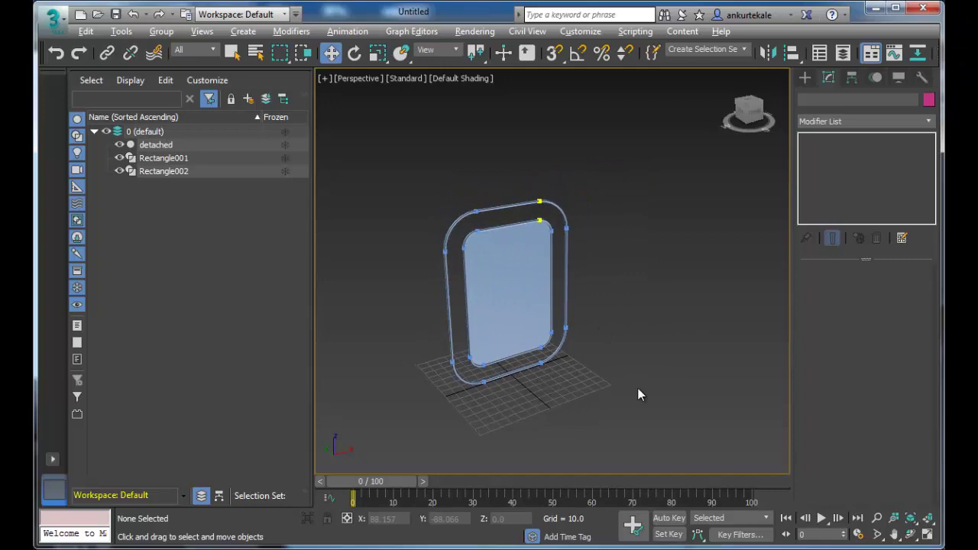
{"action": "key", "text": "alt+w"}
Maximize the Left view and pan and zoom onto the top end of the rail
{"action": "left_click", "coordinate": [483, 398]}
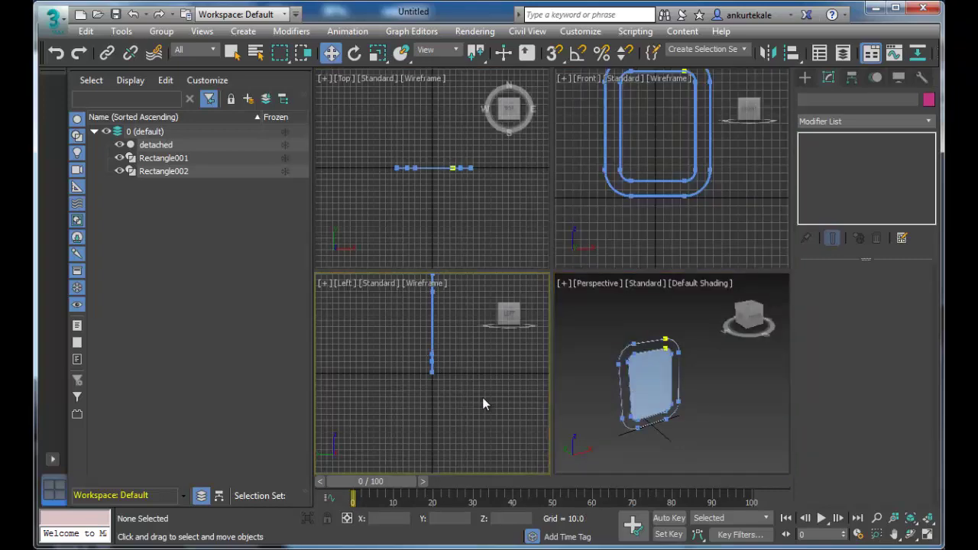
{"action": "key", "text": "alt+w"}
{"action": "middle_click_drag", "start_coordinate": [558, 344], "coordinate": [563, 429]}
{"action": "scroll", "coordinate": [578, 389], "scroll_direction": "up", "scroll_amount": 1}
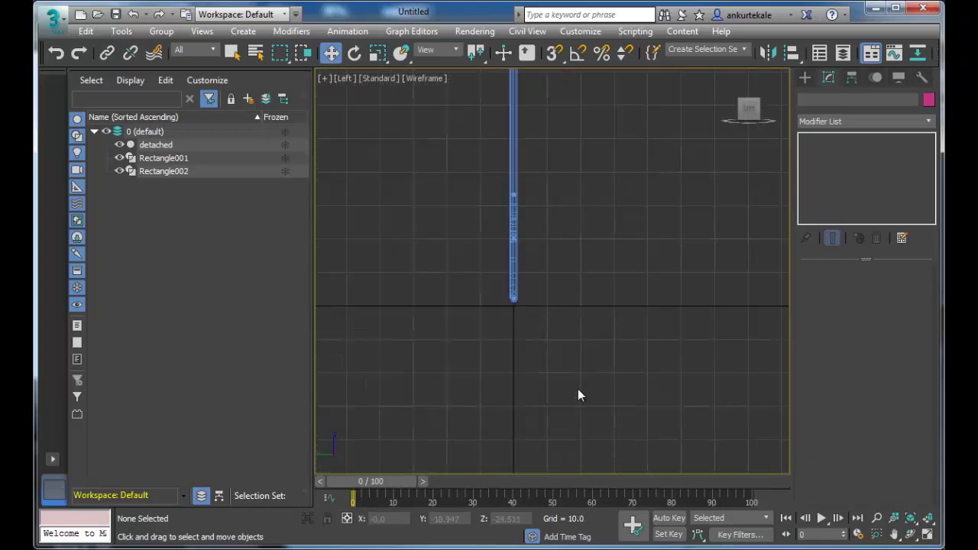
{"action": "scroll", "coordinate": [577, 395], "scroll_direction": "up", "scroll_amount": 2}
{"action": "scroll", "coordinate": [555, 402], "scroll_direction": "up", "scroll_amount": 2}
{"action": "middle_click_drag", "start_coordinate": [548, 370], "coordinate": [547, 274]}
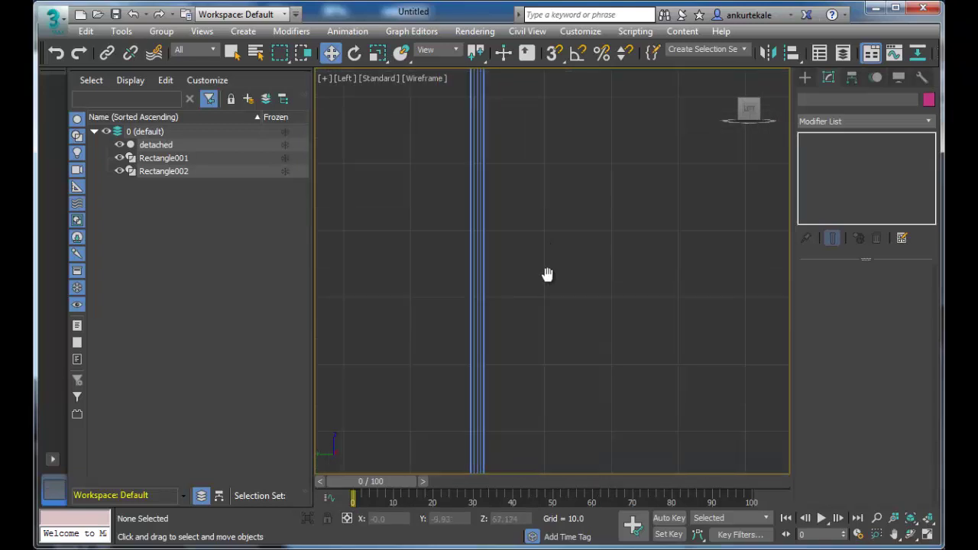
{"action": "middle_click_drag", "start_coordinate": [563, 323], "coordinate": [539, 212]}
{"action": "scroll", "coordinate": [618, 362], "scroll_direction": "down", "scroll_amount": 2}
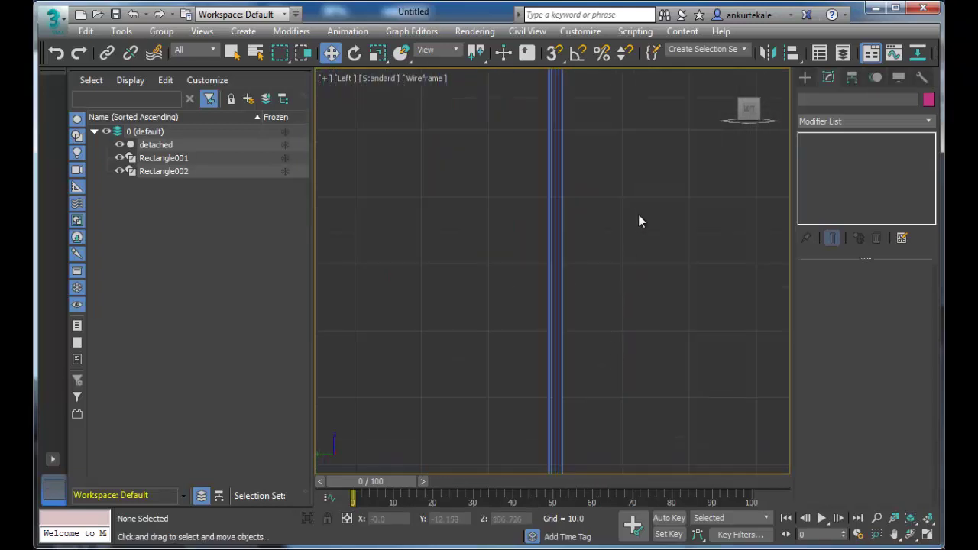
{"action": "mouse_move", "coordinate": [640, 222]}
{"action": "middle_mouse_down"}
{"action": "mouse_move", "coordinate": [624, 354]}
{"action": "mouse_move", "coordinate": [596, 377]}
{"action": "middle_mouse_up"}
{"action": "scroll", "coordinate": [600, 294], "scroll_direction": "up", "scroll_amount": 3}
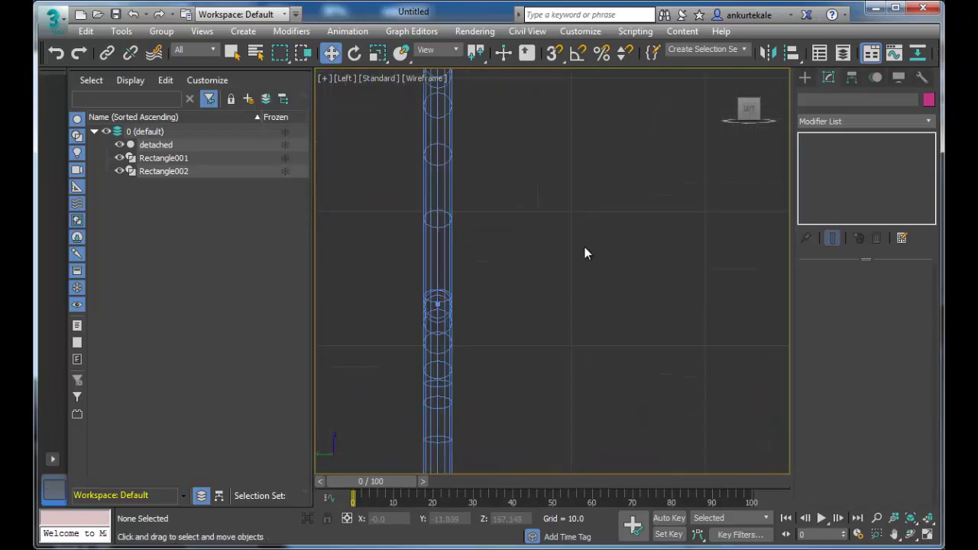
{"action": "middle_click_drag", "start_coordinate": [584, 254], "coordinate": [618, 385]}
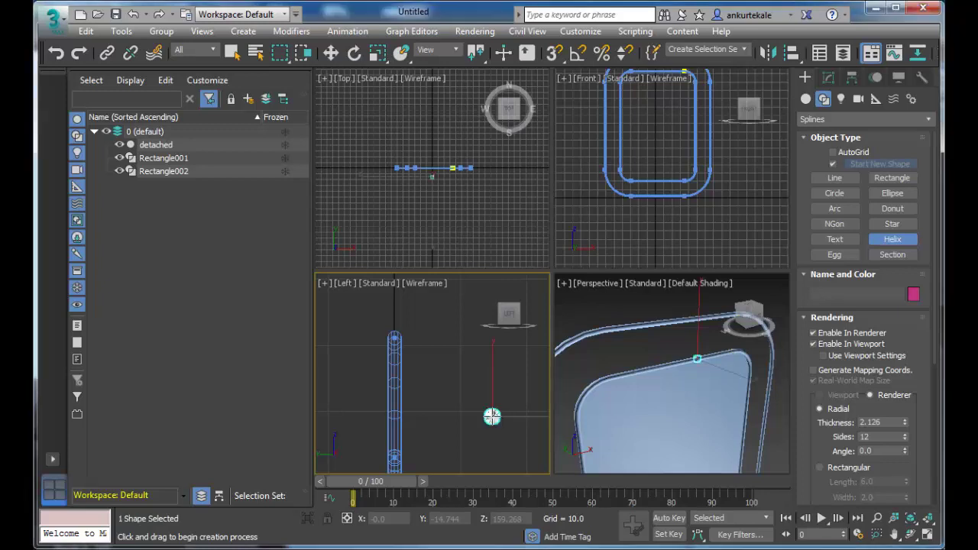
Drag out Helix001's radius and height on the top rail in the Left view, then view it in Perspective
{"action": "key", "text": "alt+w"}
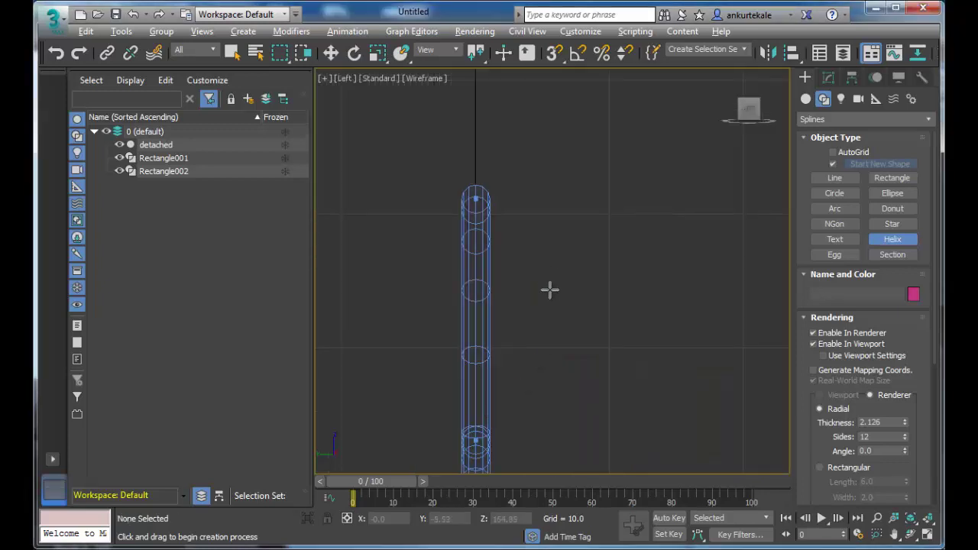
{"action": "scroll", "coordinate": [576, 356], "scroll_direction": "down", "scroll_amount": 1}
{"action": "scroll", "coordinate": [581, 360], "scroll_direction": "down", "scroll_amount": 1}
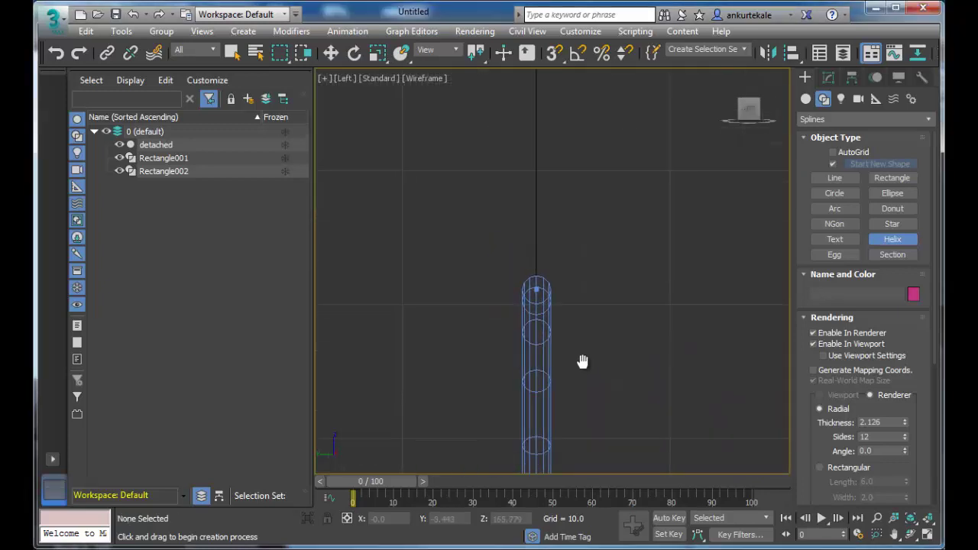
{"action": "scroll", "coordinate": [600, 370], "scroll_direction": "down", "scroll_amount": 1}
{"action": "middle_click_drag", "start_coordinate": [601, 350], "coordinate": [601, 335]}
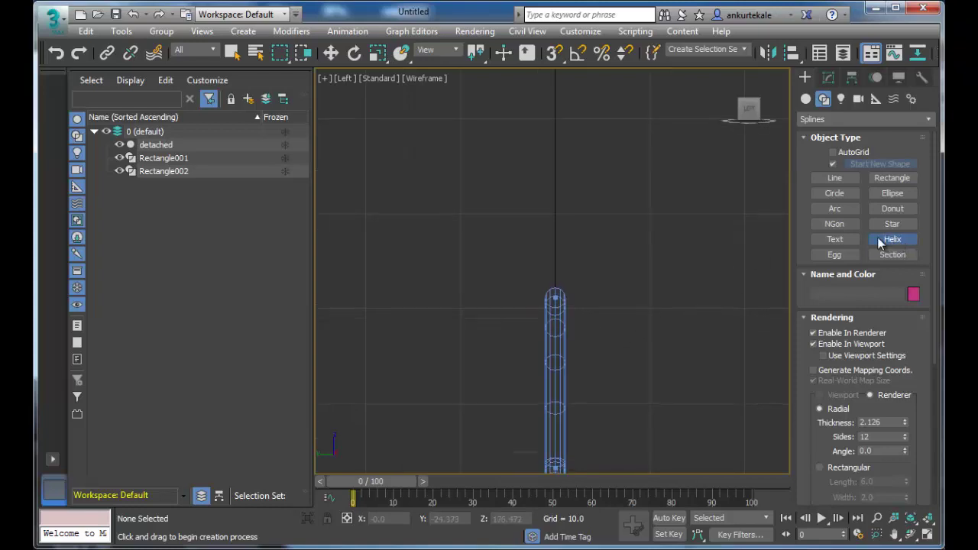
{"action": "left_click", "coordinate": [893, 240]}
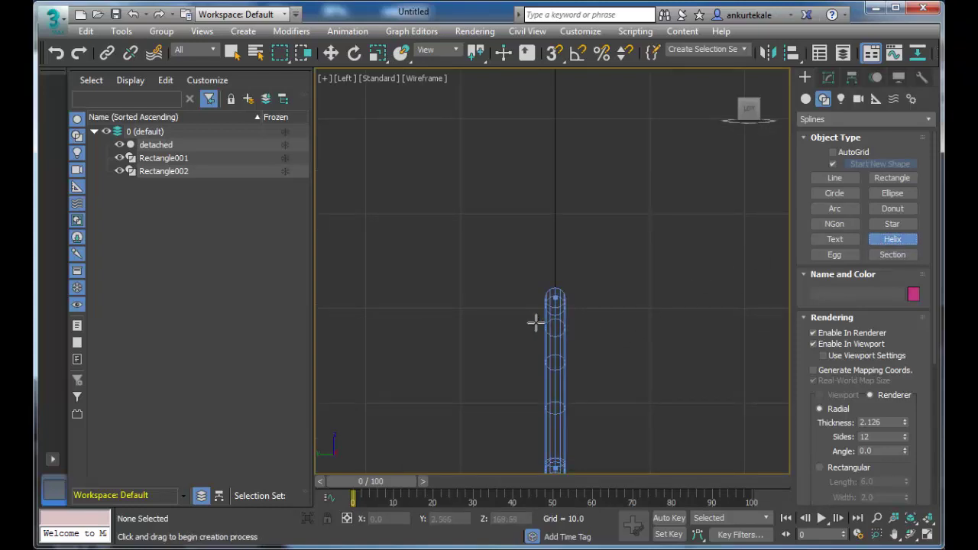
{"action": "mouse_move", "coordinate": [541, 324]}
{"action": "left_mouse_down"}
{"action": "mouse_move", "coordinate": [587, 348]}
{"action": "mouse_move", "coordinate": [574, 330]}
{"action": "left_mouse_up"}
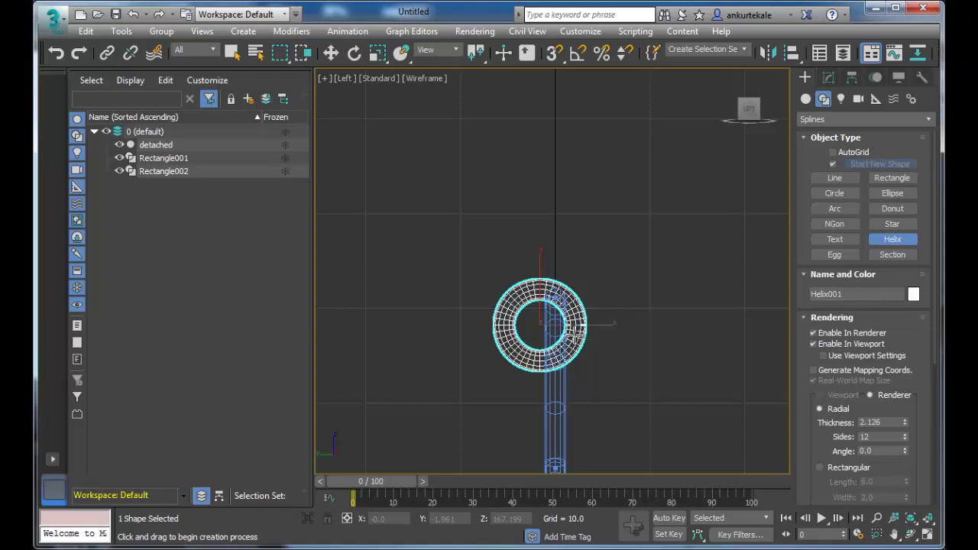
{"action": "left_click_drag", "start_coordinate": [578, 330], "coordinate": [578, 329]}
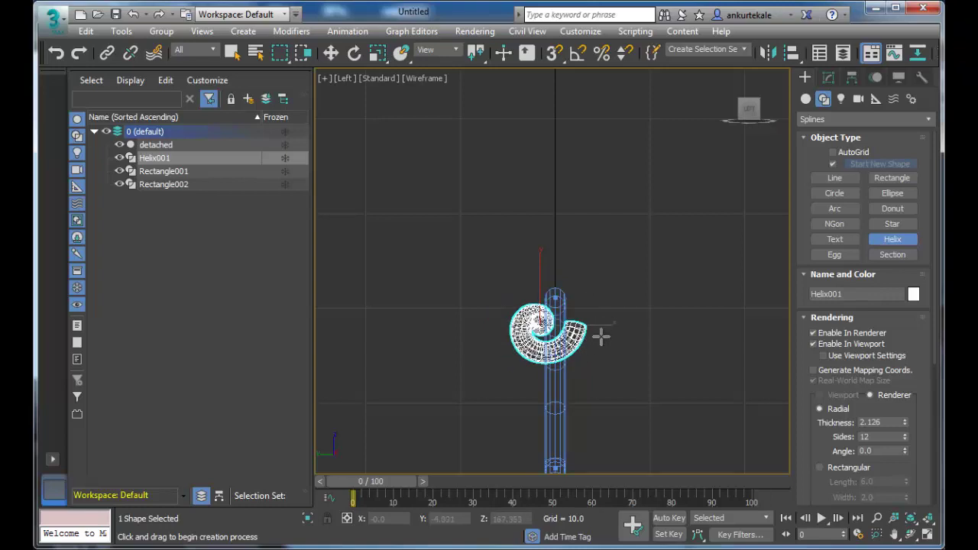
{"action": "scroll", "coordinate": [601, 342], "scroll_direction": "up", "scroll_amount": 1}
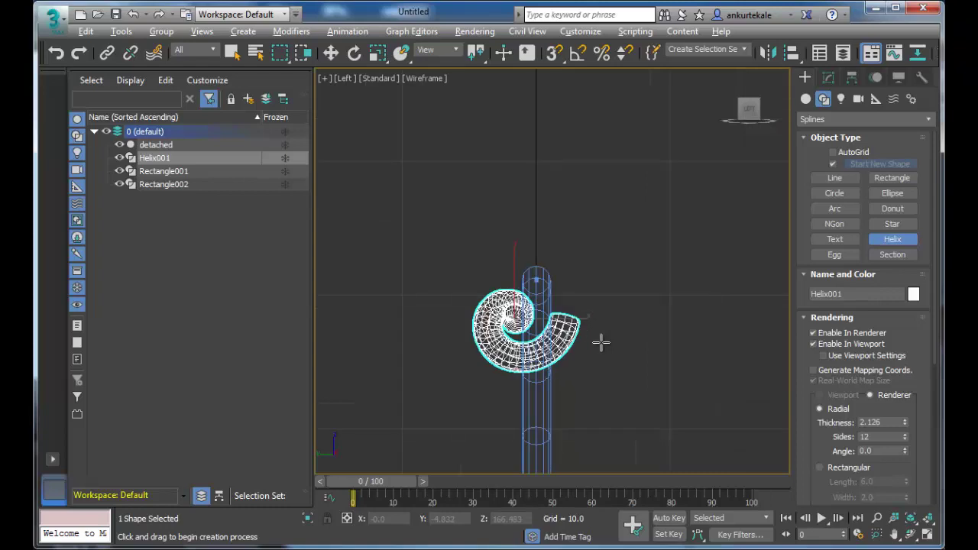
{"action": "key", "text": "alt+w"}
{"action": "left_click", "coordinate": [603, 366]}
{"action": "key", "text": "alt+w"}
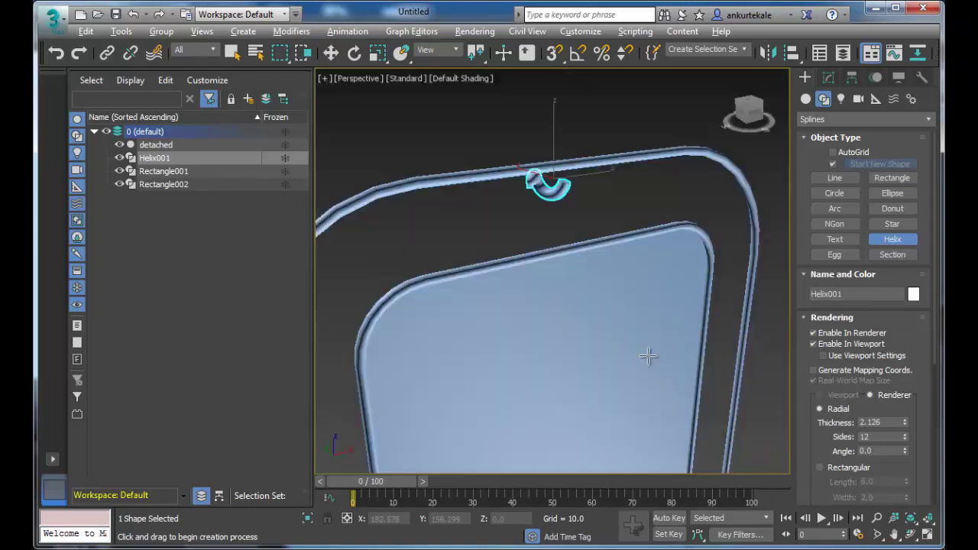
{"action": "left_click", "coordinate": [555, 195]}
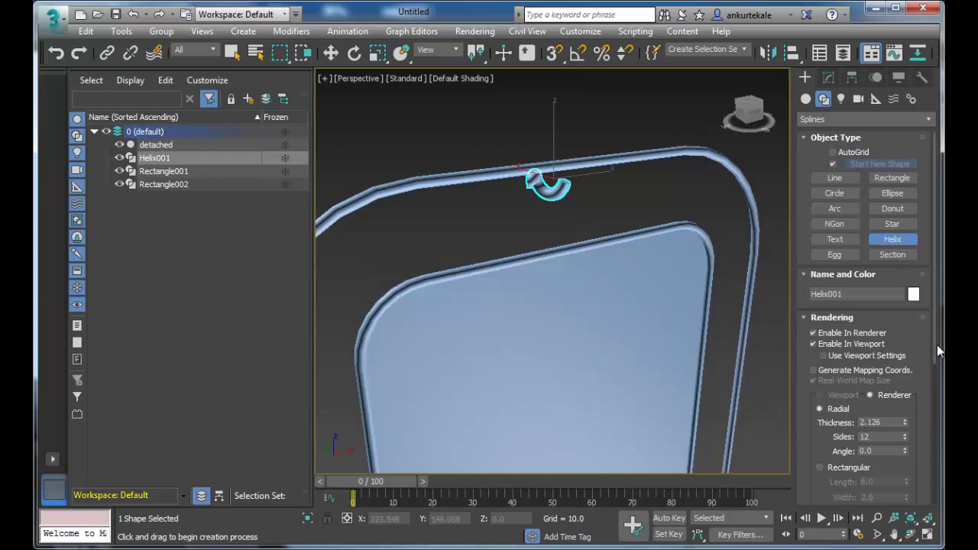
{"action": "scroll", "coordinate": [933, 369], "scroll_direction": "down", "scroll_amount": 5}
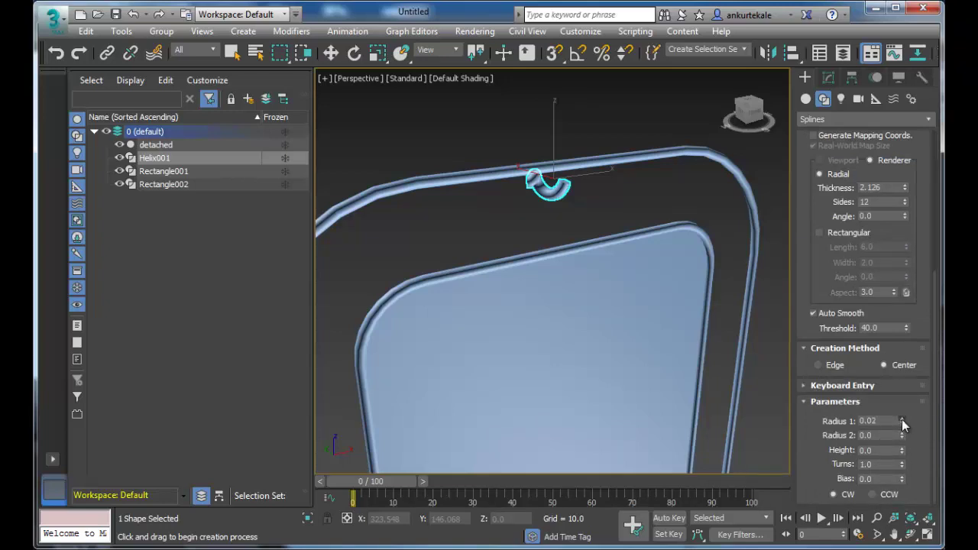
{"action": "left_click_drag", "start_coordinate": [901, 419], "coordinate": [902, 393]}
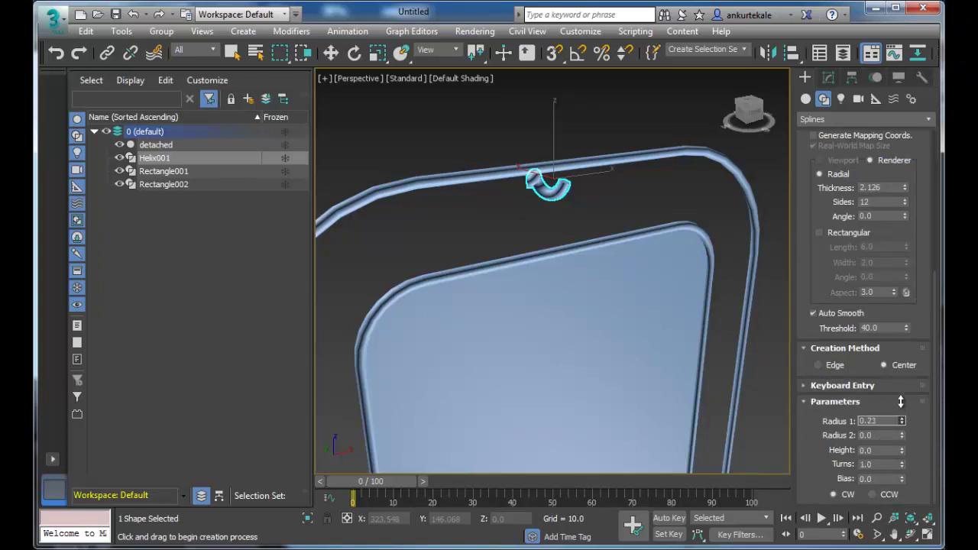
{"action": "right_click", "coordinate": [571, 192]}
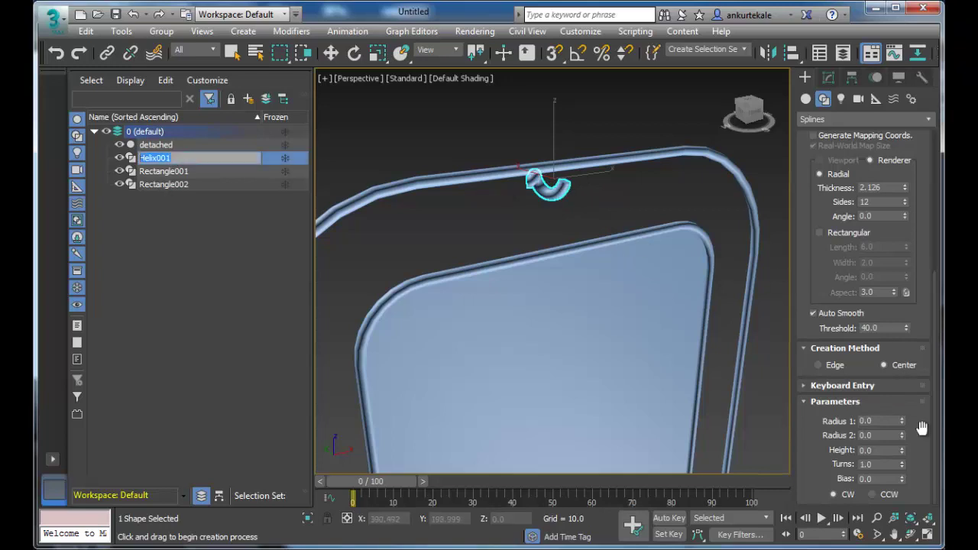
{"action": "left_click_drag", "start_coordinate": [901, 421], "coordinate": [901, 393]}
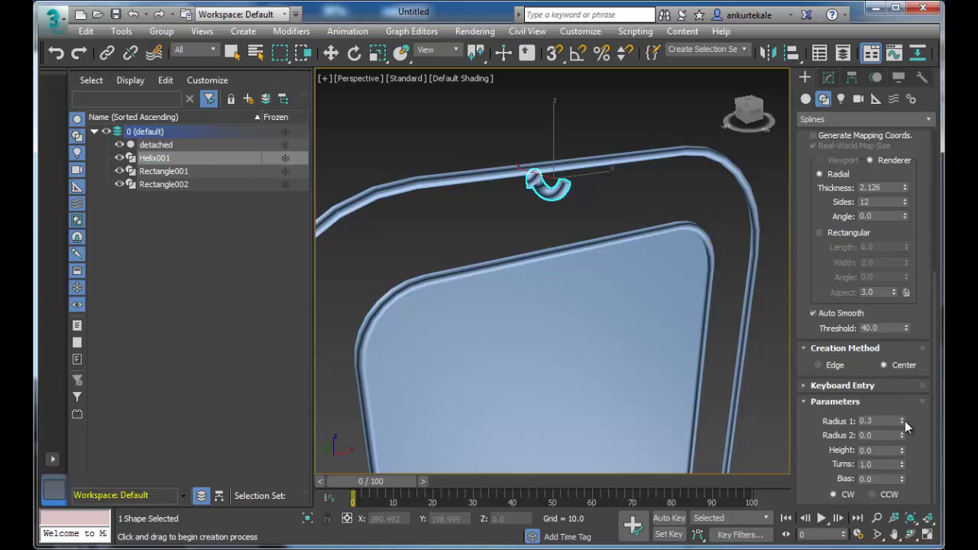
{"action": "left_click_drag", "start_coordinate": [903, 421], "coordinate": [913, 306]}
{"action": "key", "text": "alt+w"}
{"action": "left_click", "coordinate": [512, 402]}
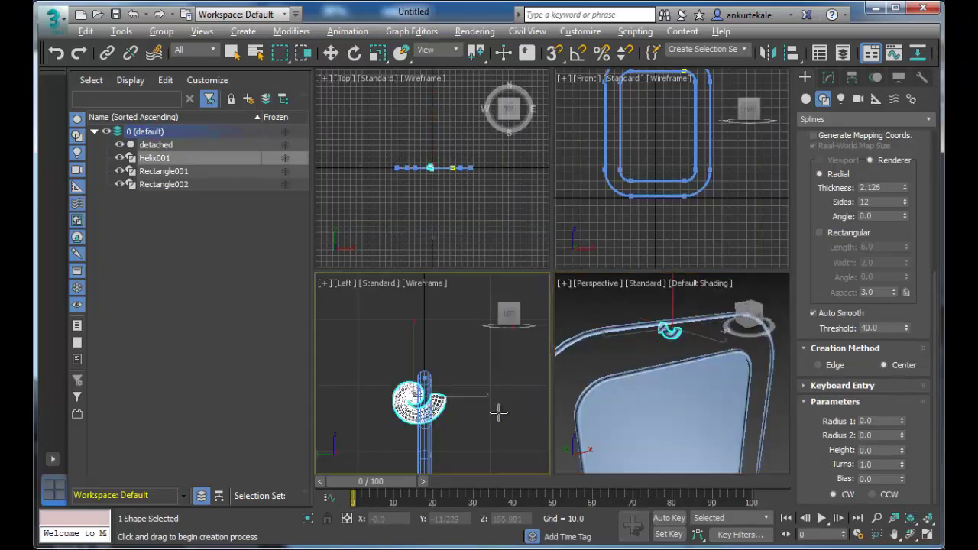
{"action": "key", "text": "alt+w"}
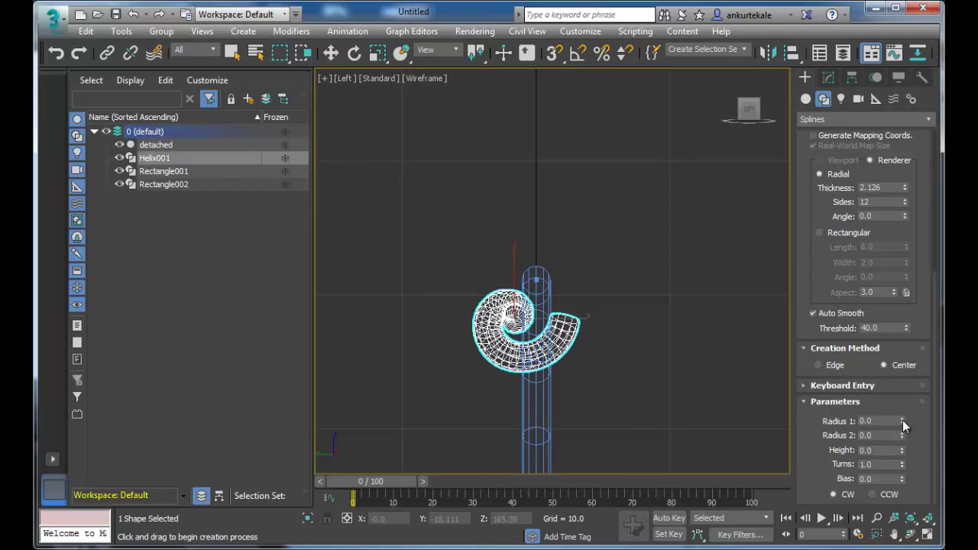
{"action": "left_click_drag", "start_coordinate": [902, 420], "coordinate": [908, 409]}
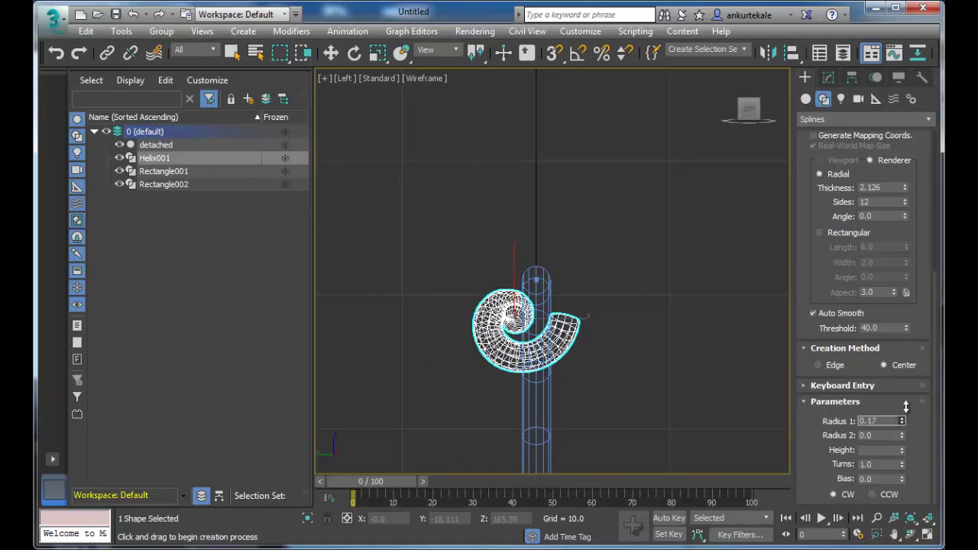
{"action": "left_click", "coordinate": [159, 158]}
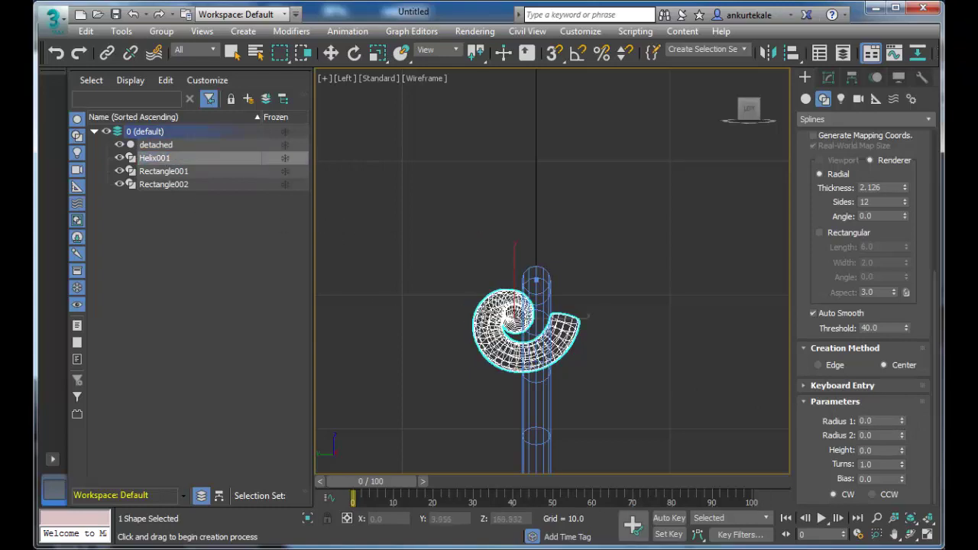
{"action": "key", "text": "w"}
Convert Helix001 to an Editable Poly and switch to Element sub-object level
{"action": "right_click", "coordinate": [483, 309]}
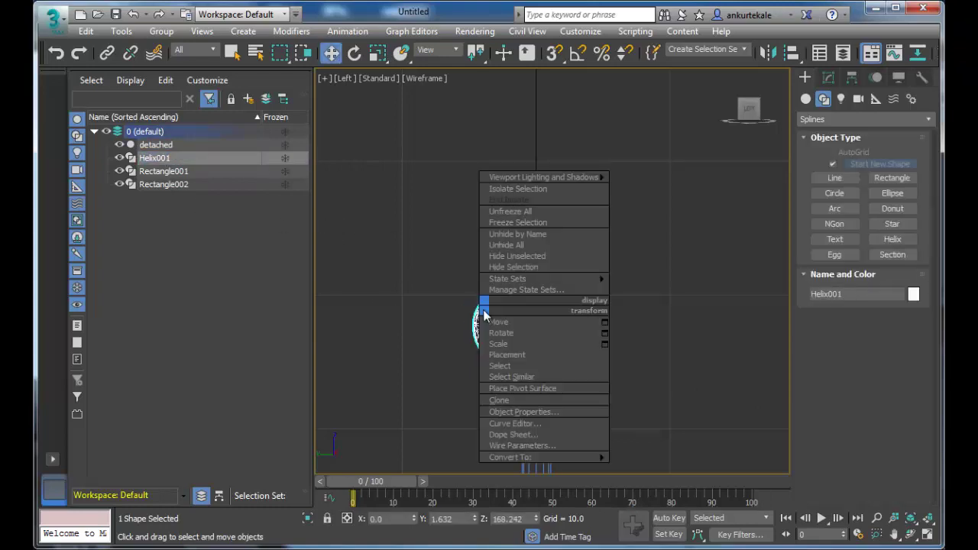
{"action": "left_click", "coordinate": [520, 457]}
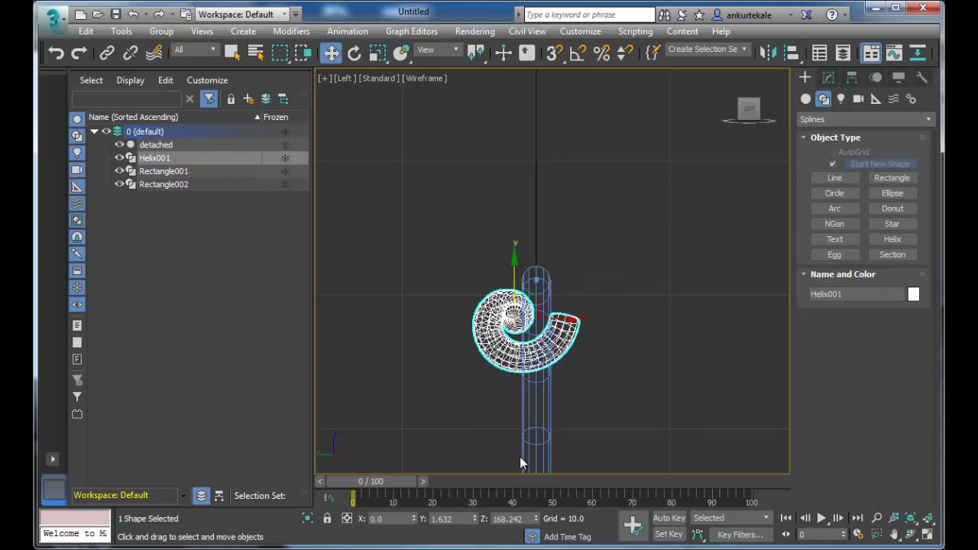
{"action": "left_click", "coordinate": [533, 360]}
{"action": "left_click", "coordinate": [504, 340]}
{"action": "right_click", "coordinate": [502, 342]}
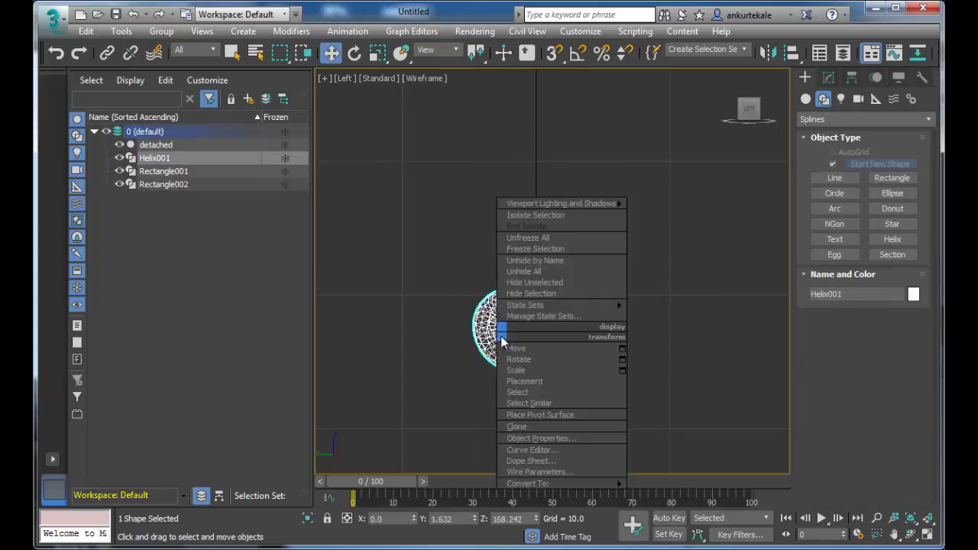
{"action": "mouse_move", "coordinate": [528, 484]}
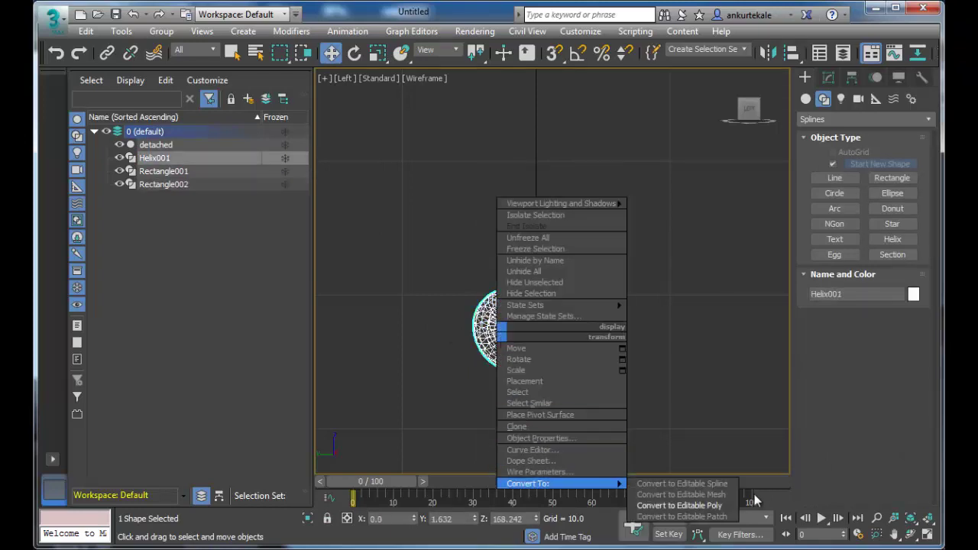
{"action": "left_click", "coordinate": [720, 506]}
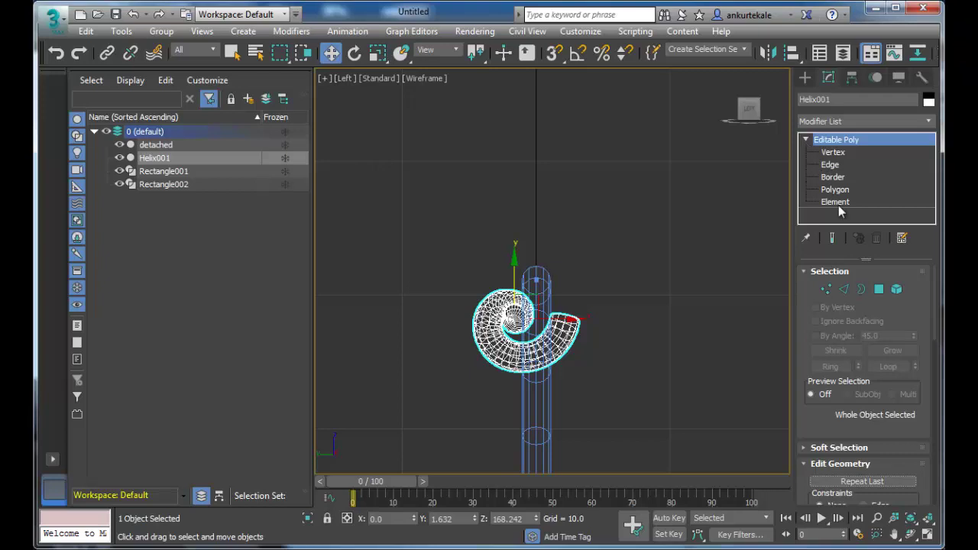
{"action": "left_click", "coordinate": [835, 201]}
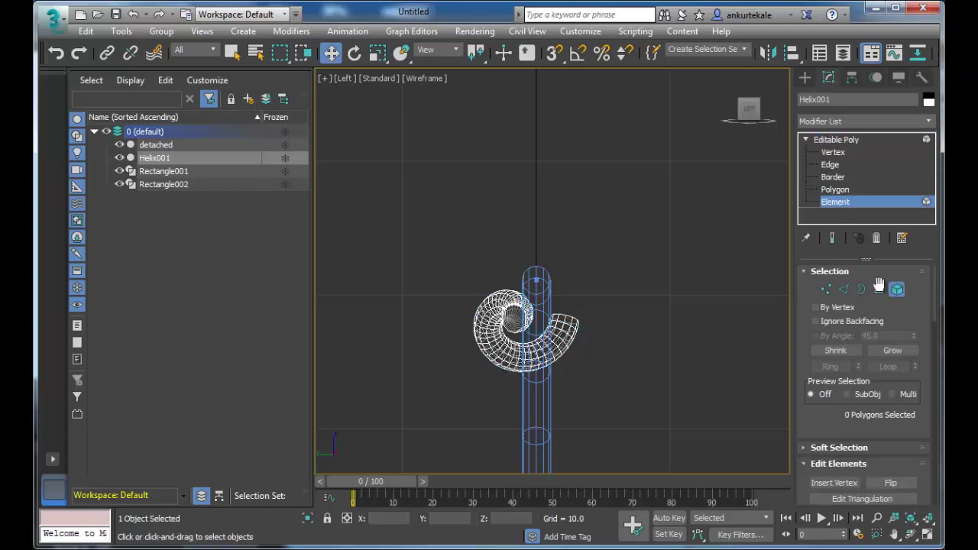
Select and delete the helix element, then return Helix001 to object level
{"action": "scroll", "coordinate": [934, 455], "scroll_direction": "down", "scroll_amount": 5}
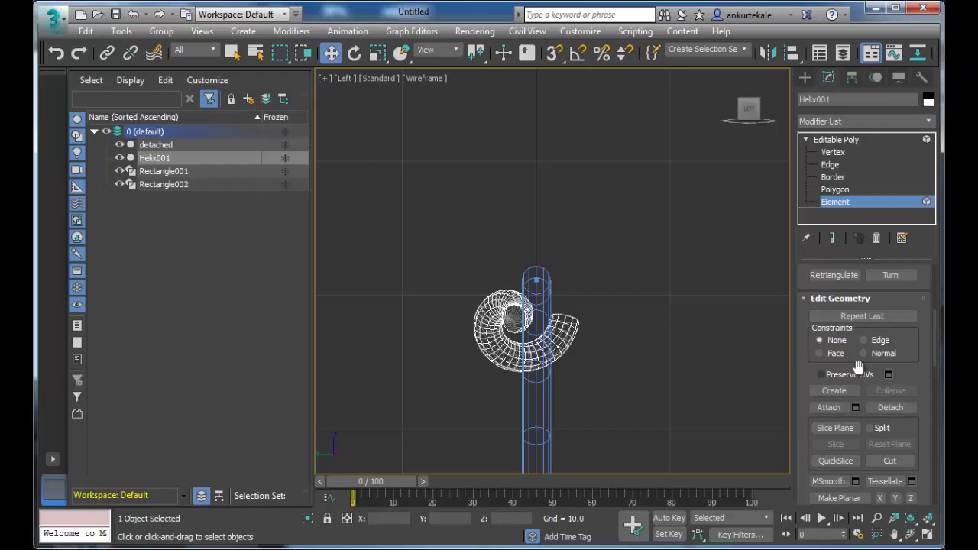
{"action": "left_click", "coordinate": [530, 319]}
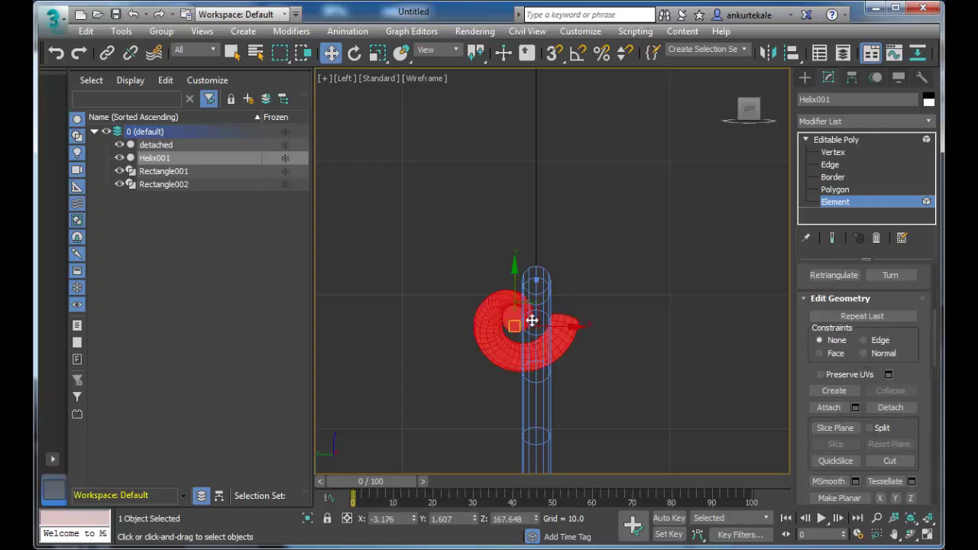
{"action": "left_click", "coordinate": [612, 324]}
{"action": "left_click", "coordinate": [495, 329]}
{"action": "key", "text": "Delete"}
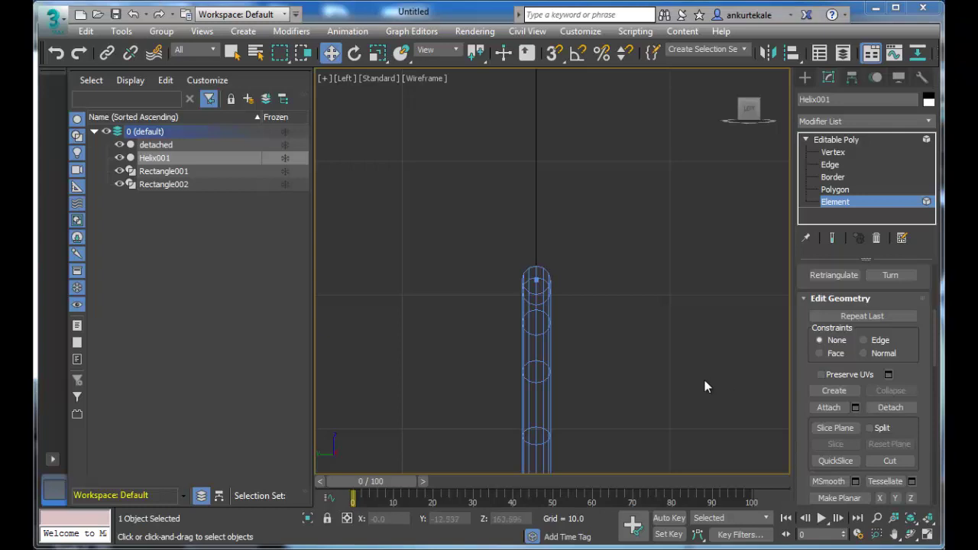
{"action": "left_click", "coordinate": [818, 141]}
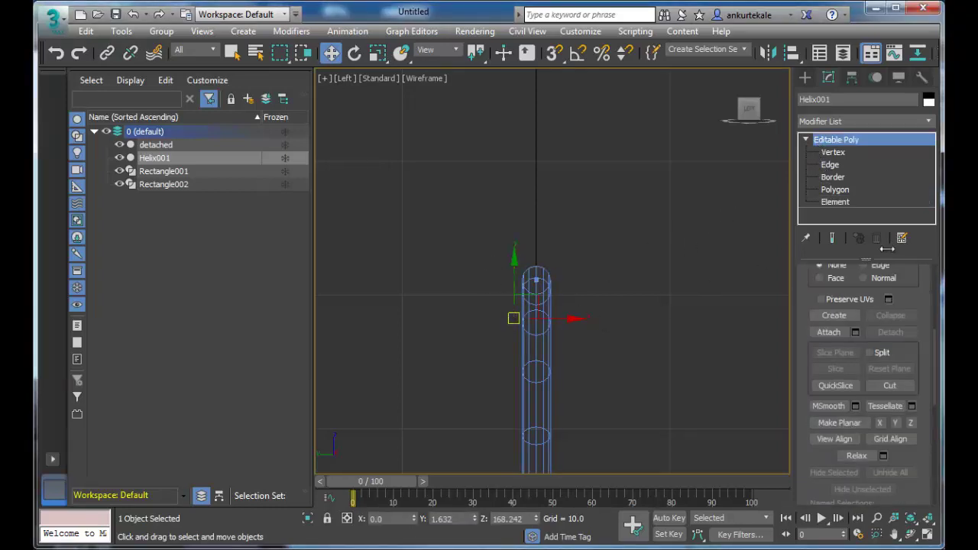
Draw a second helix, Helix002, around the top frame rail
{"action": "left_click", "coordinate": [805, 77]}
{"action": "left_click", "coordinate": [893, 240]}
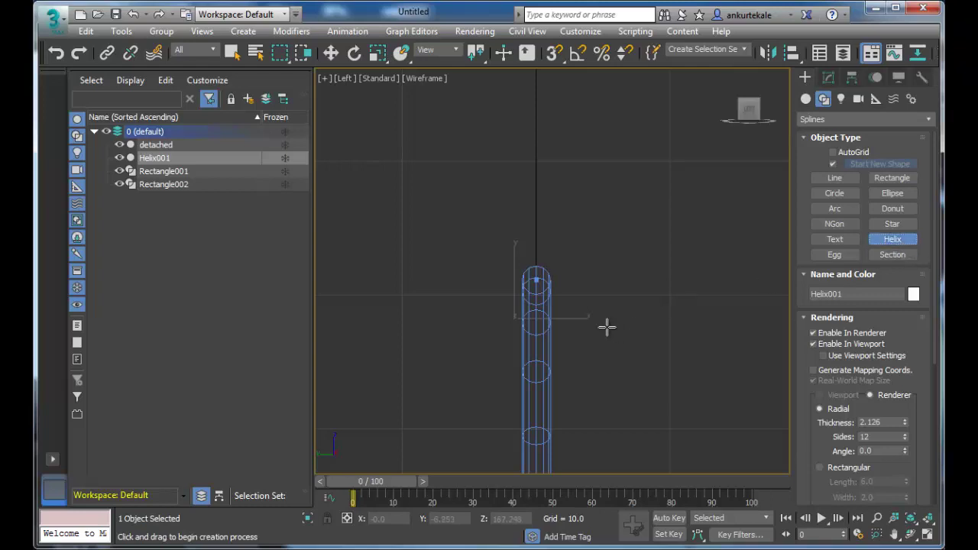
{"action": "left_click_drag", "start_coordinate": [507, 332], "coordinate": [556, 336]}
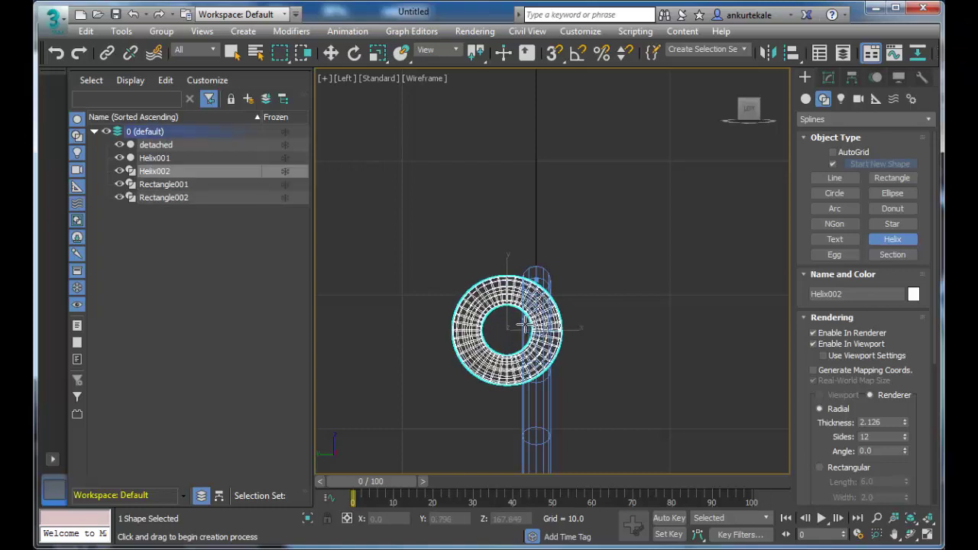
{"action": "left_click", "coordinate": [535, 333]}
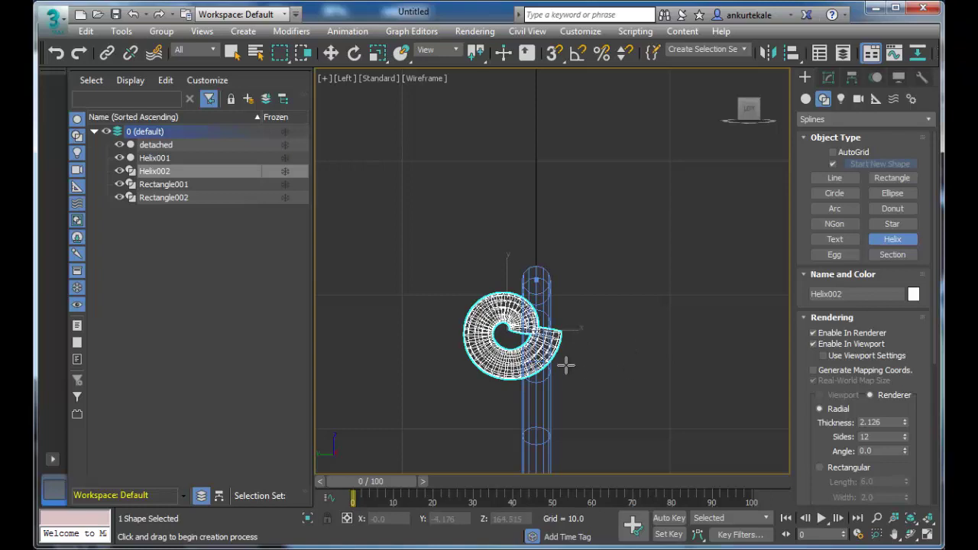
Maximize the Perspective view and give Helix002 a thickness of 4.254 with 38 sides
{"action": "key", "text": "alt+w"}
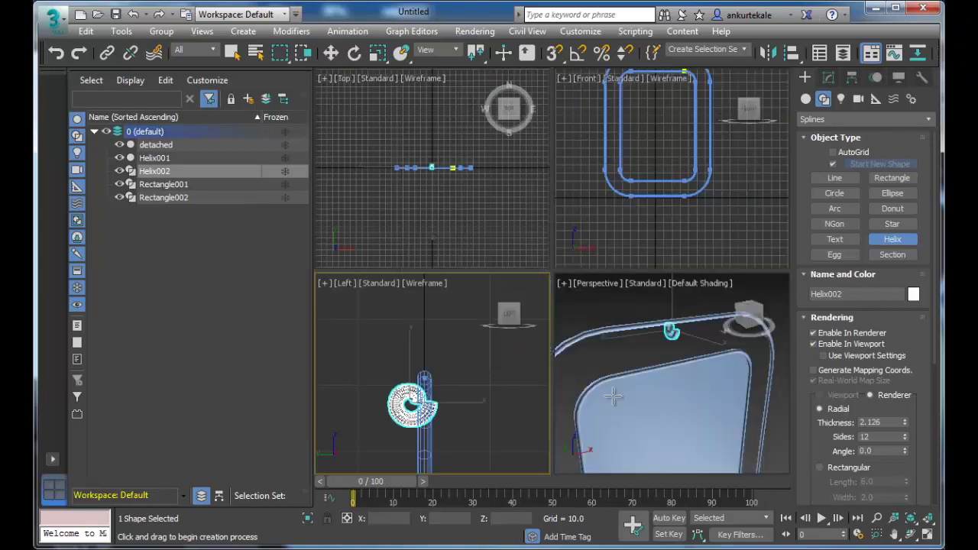
{"action": "right_click", "coordinate": [636, 364]}
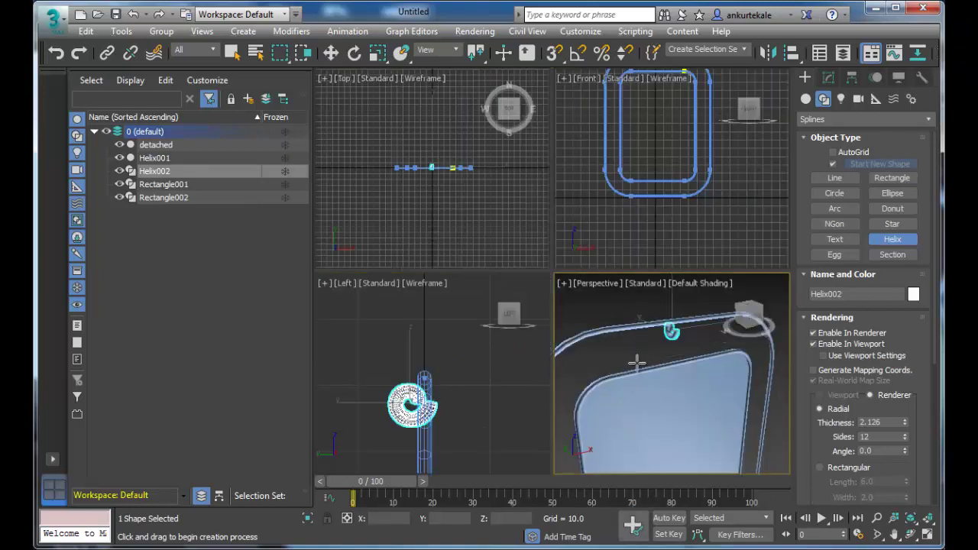
{"action": "key", "text": "alt+w"}
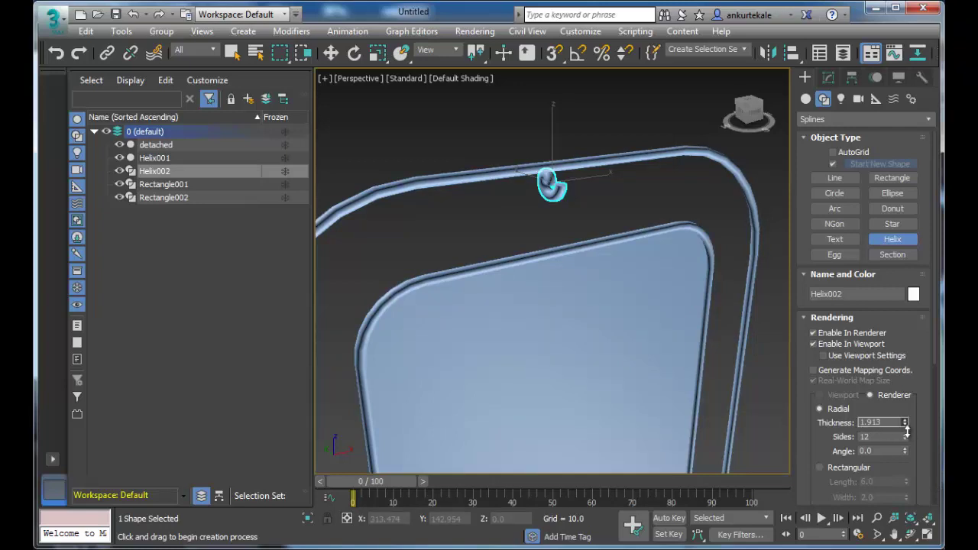
{"action": "mouse_move", "coordinate": [904, 423]}
{"action": "left_mouse_down"}
{"action": "mouse_move", "coordinate": [914, 394]}
{"action": "mouse_move", "coordinate": [852, 370]}
{"action": "left_mouse_up"}
{"action": "mouse_move", "coordinate": [904, 422]}
{"action": "left_mouse_down"}
{"action": "mouse_move", "coordinate": [909, 388]}
{"action": "mouse_move", "coordinate": [843, 419]}
{"action": "left_mouse_up"}
{"action": "left_click_drag", "start_coordinate": [905, 436], "coordinate": [907, 409]}
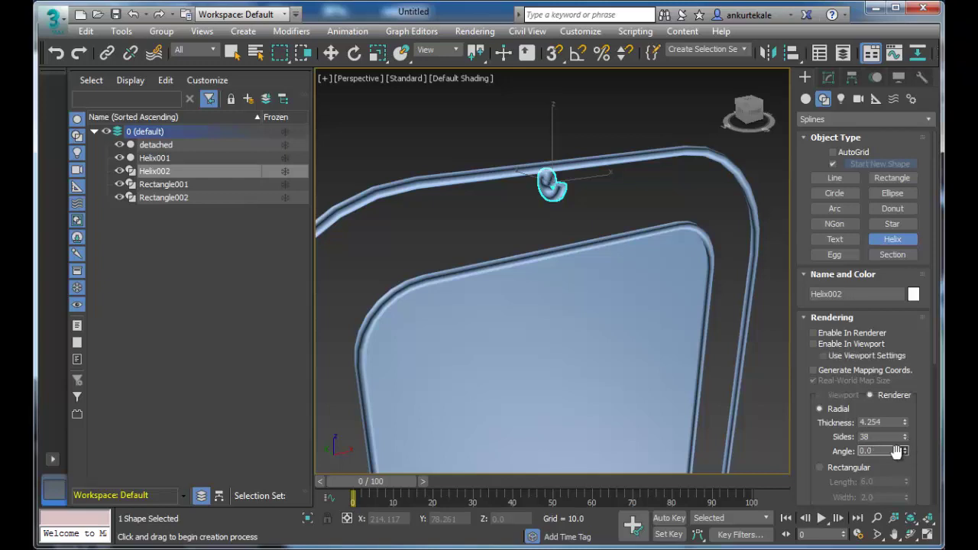
Switch Helix002's rendering to Rectangular and raise its Length from 6.0 to 7.08
{"action": "left_click", "coordinate": [818, 470]}
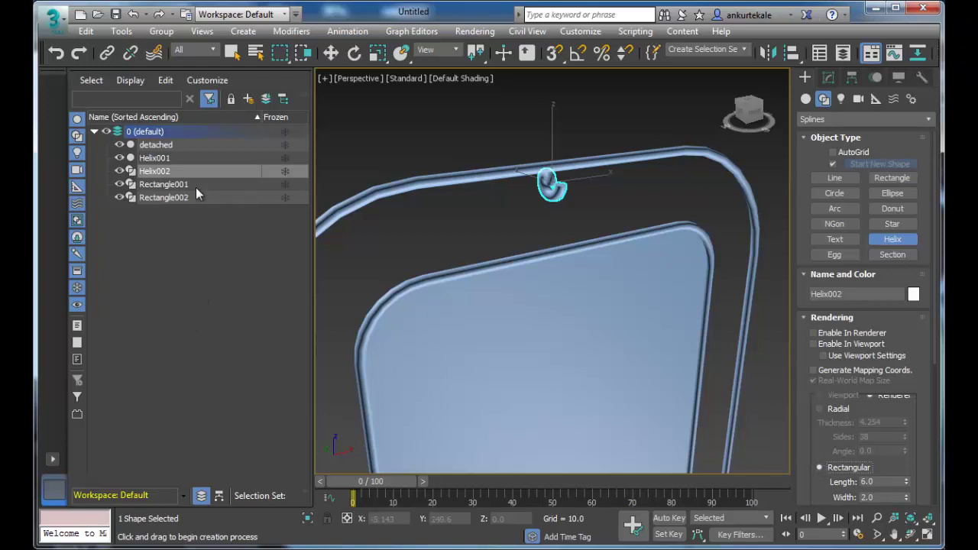
{"action": "left_click", "coordinate": [185, 157]}
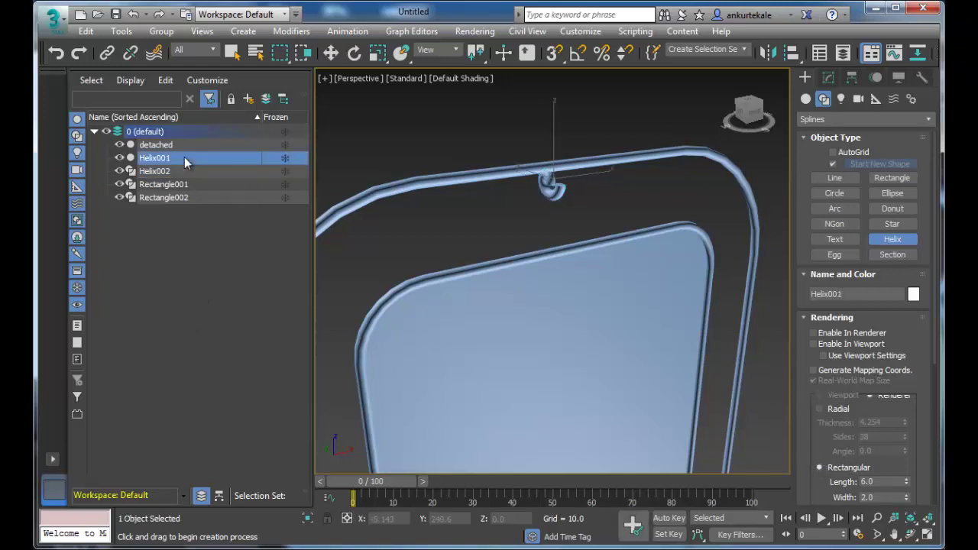
{"action": "left_click", "coordinate": [181, 171]}
{"action": "left_click", "coordinate": [176, 158]}
{"action": "left_click", "coordinate": [185, 161]}
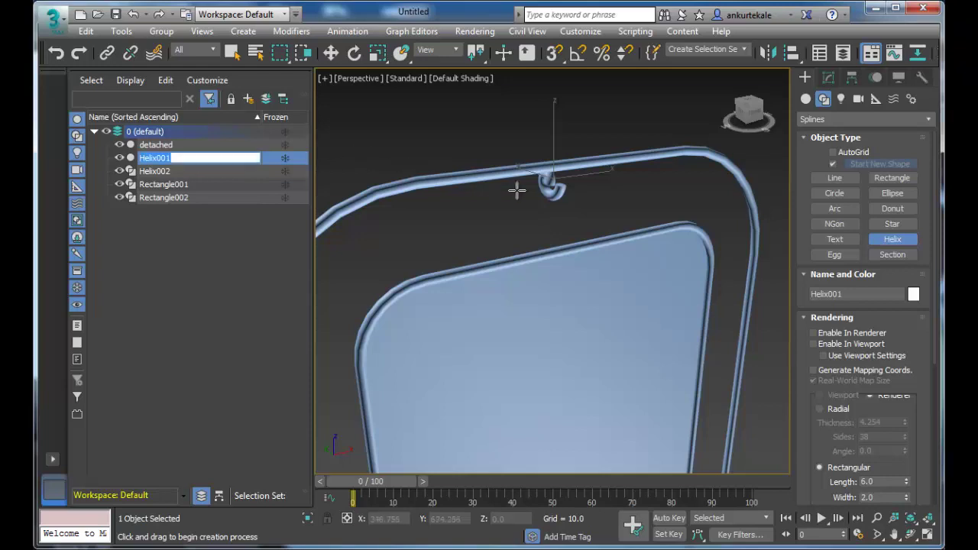
{"action": "left_click", "coordinate": [134, 170]}
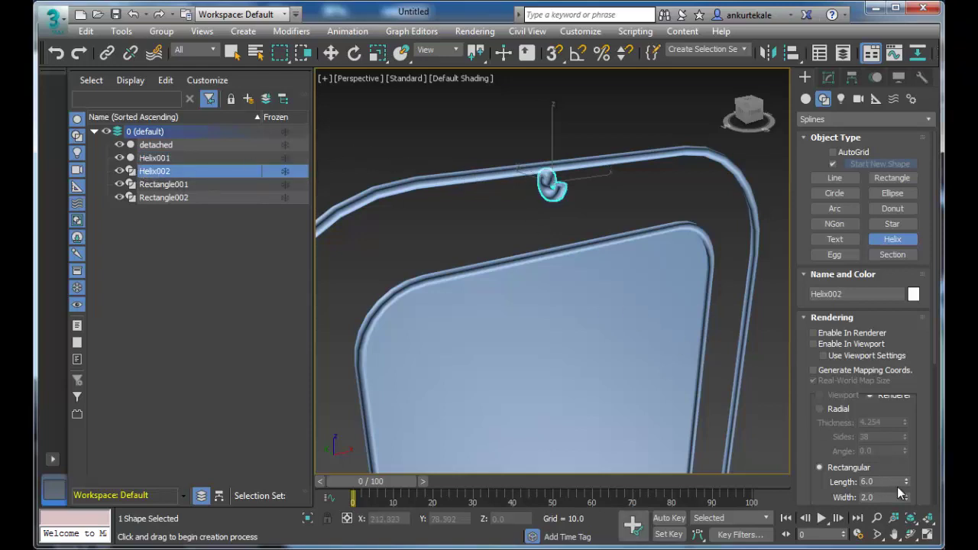
{"action": "left_click_drag", "start_coordinate": [908, 480], "coordinate": [877, 446]}
{"action": "left_click", "coordinate": [556, 189]}
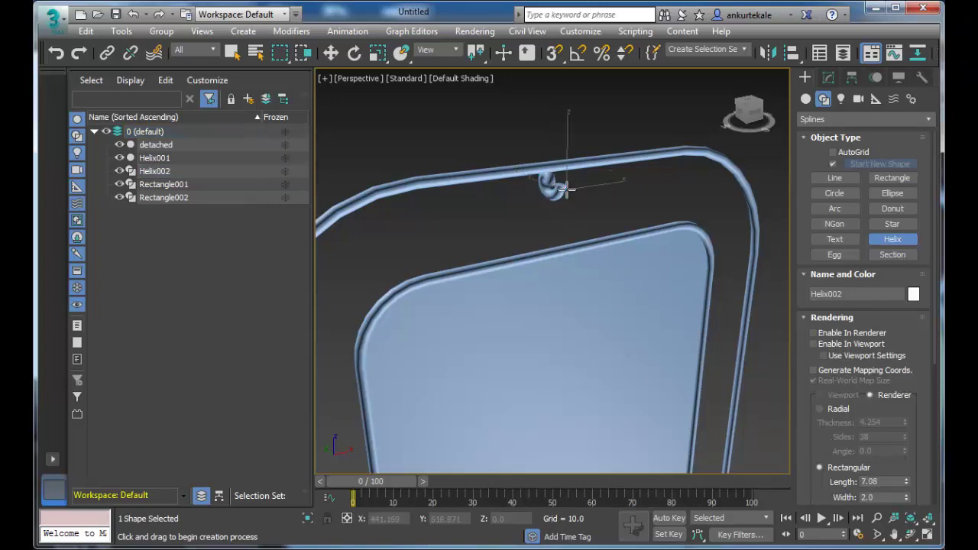
{"action": "left_click", "coordinate": [153, 158]}
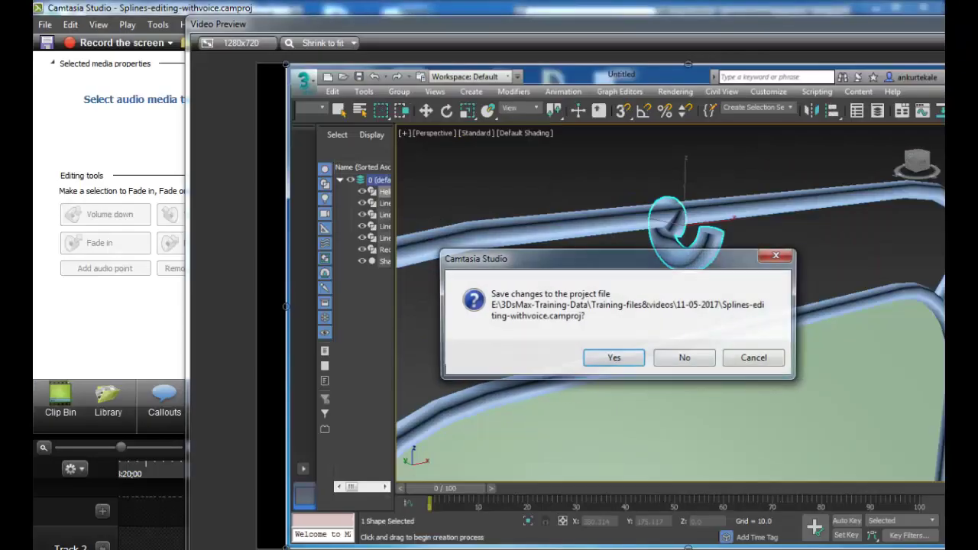
Dismiss Camtasia's prompt to save the Splines-editing-withvoice.camproj project
{"action": "left_click", "coordinate": [753, 357]}
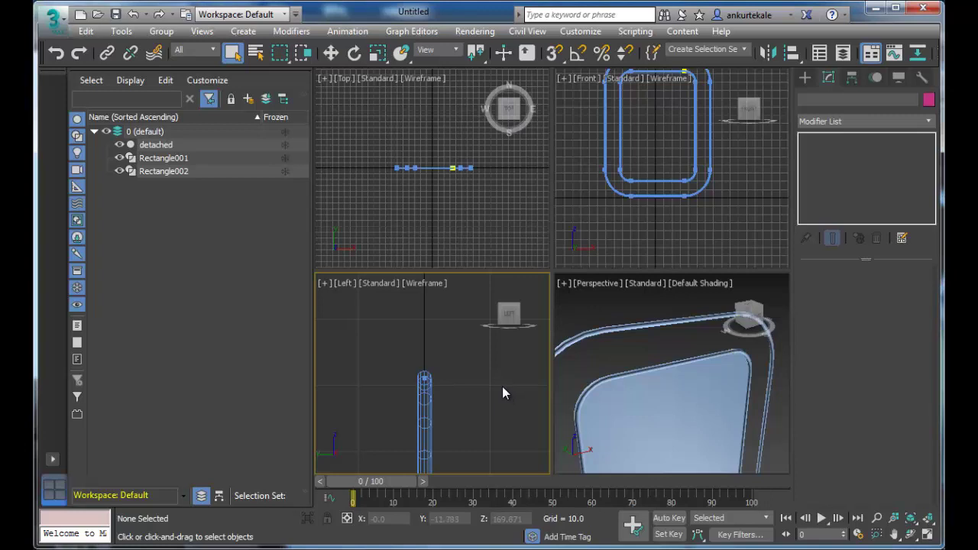
In the maximized Left view, select Rectangle002 and drag out a new helix base on the top rail
{"action": "key", "text": "alt+w"}
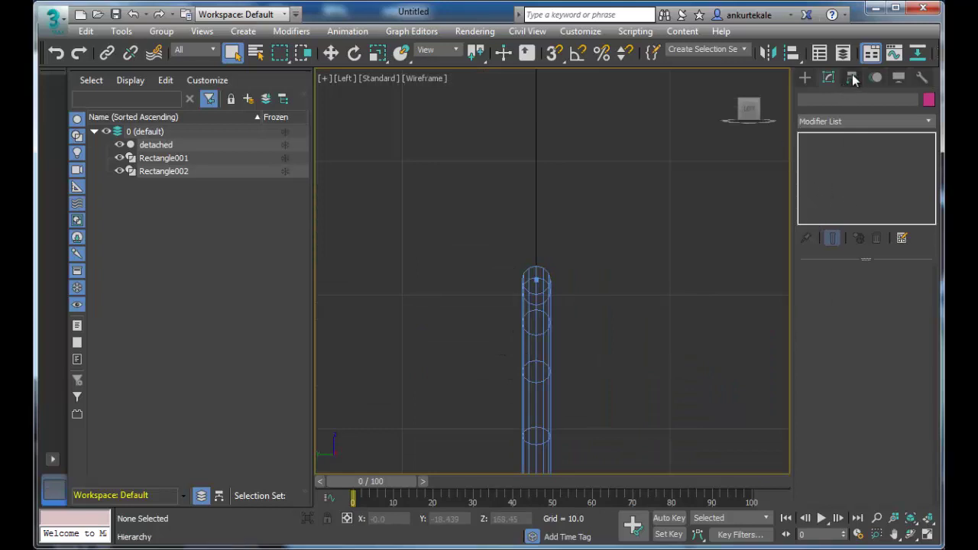
{"action": "left_click", "coordinate": [526, 284]}
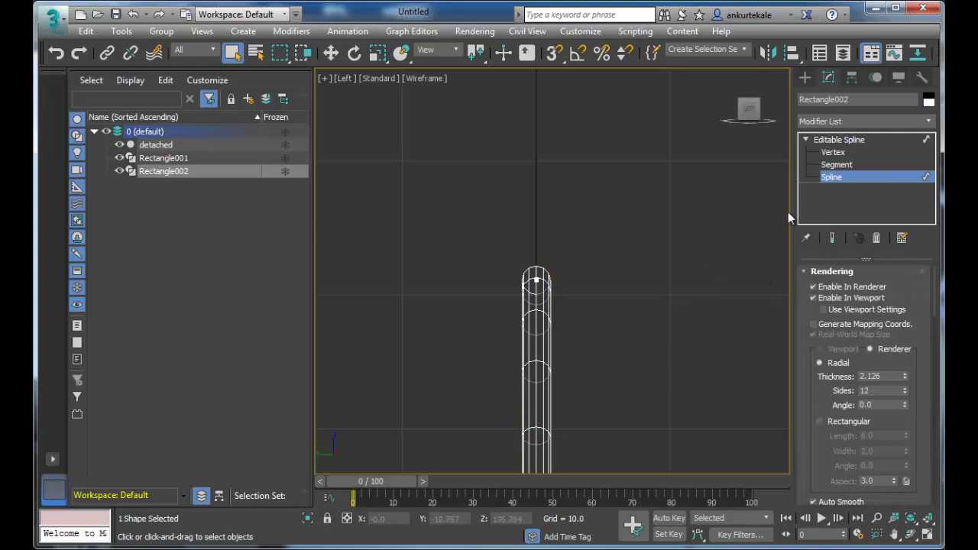
{"action": "left_click", "coordinate": [806, 78]}
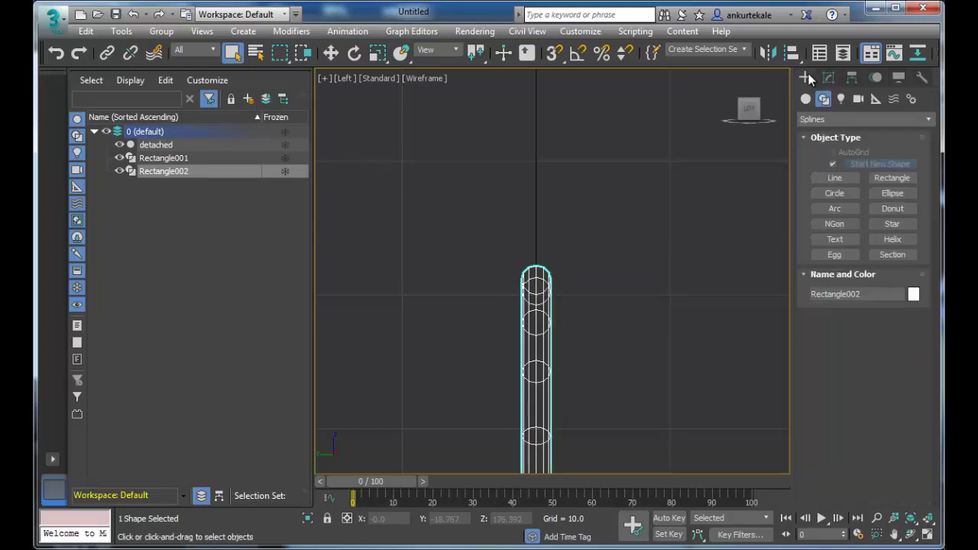
{"action": "left_click", "coordinate": [891, 242]}
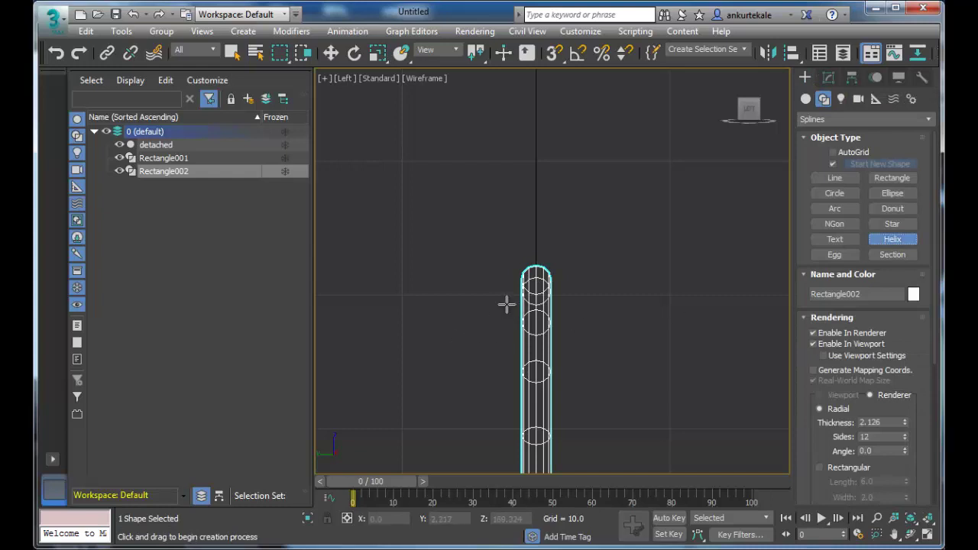
{"action": "left_click_drag", "start_coordinate": [506, 304], "coordinate": [542, 326]}
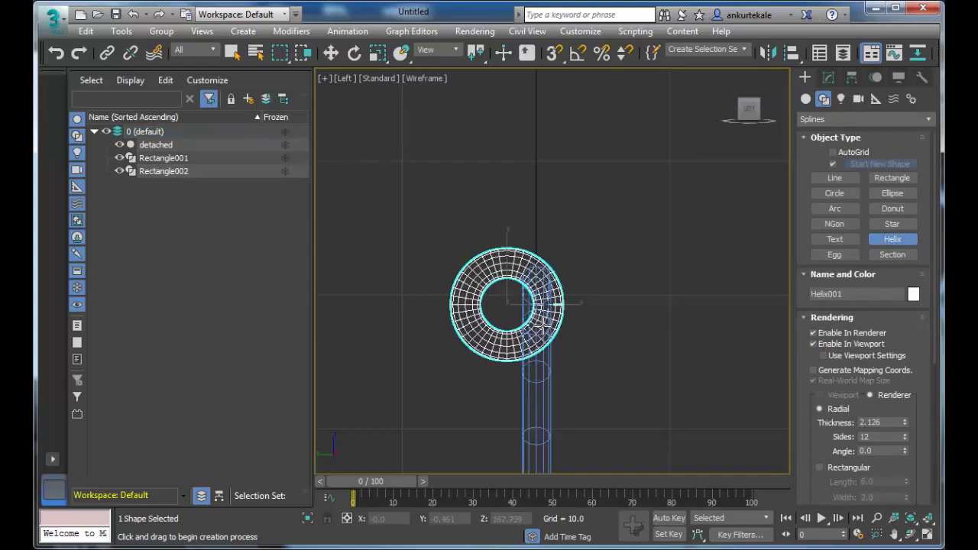
Set the helix's second radius and height, then maximize the Perspective view
{"action": "left_click", "coordinate": [541, 325]}
{"action": "left_click", "coordinate": [522, 308]}
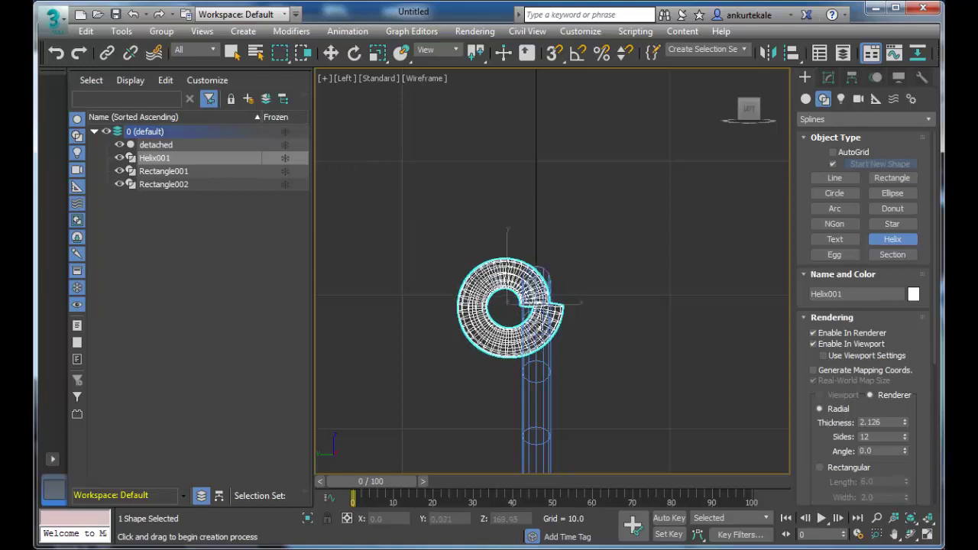
{"action": "left_click", "coordinate": [559, 327]}
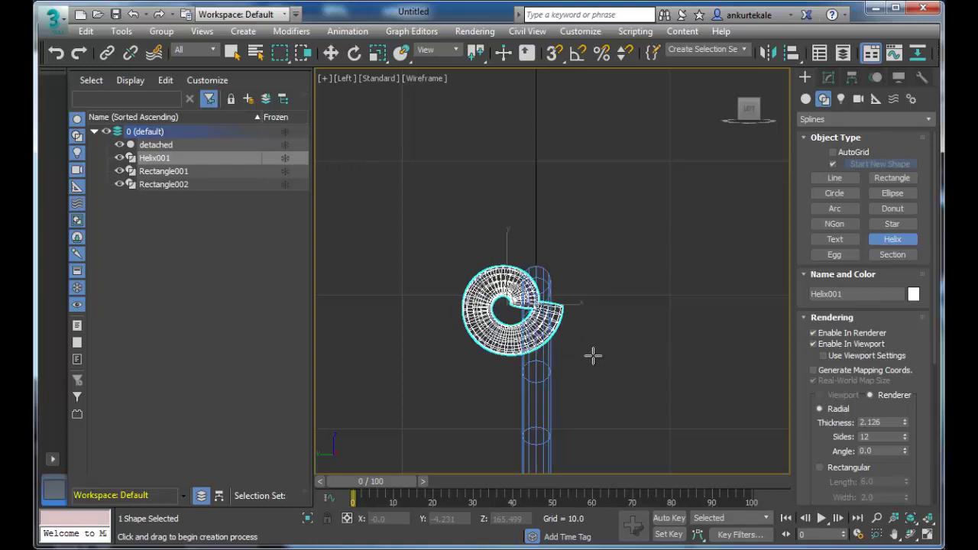
{"action": "key", "text": "alt+w"}
{"action": "right_click", "coordinate": [594, 359]}
{"action": "key", "text": "alt+w"}
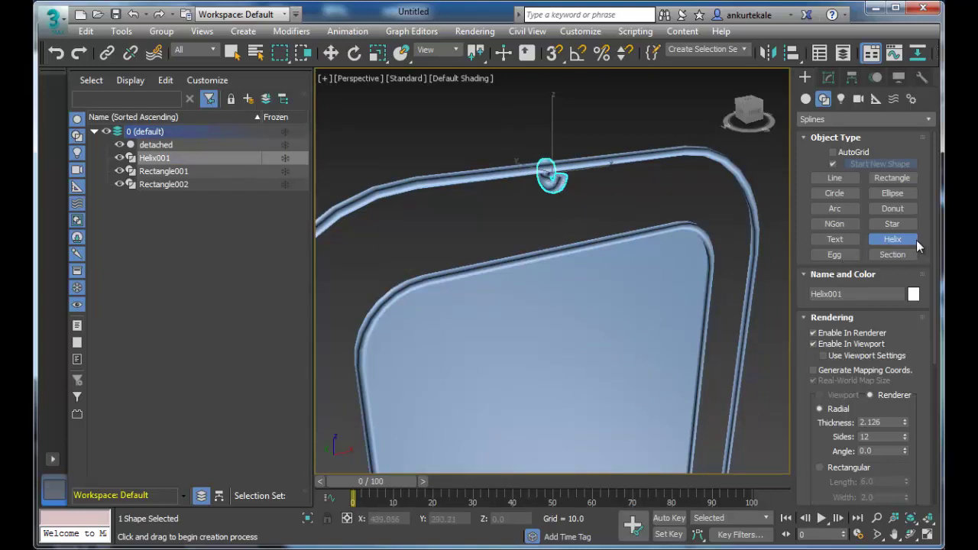
Leave helix creation, select Helix001 on the top rail, and open its Modify panel settings
{"action": "left_click", "coordinate": [233, 53]}
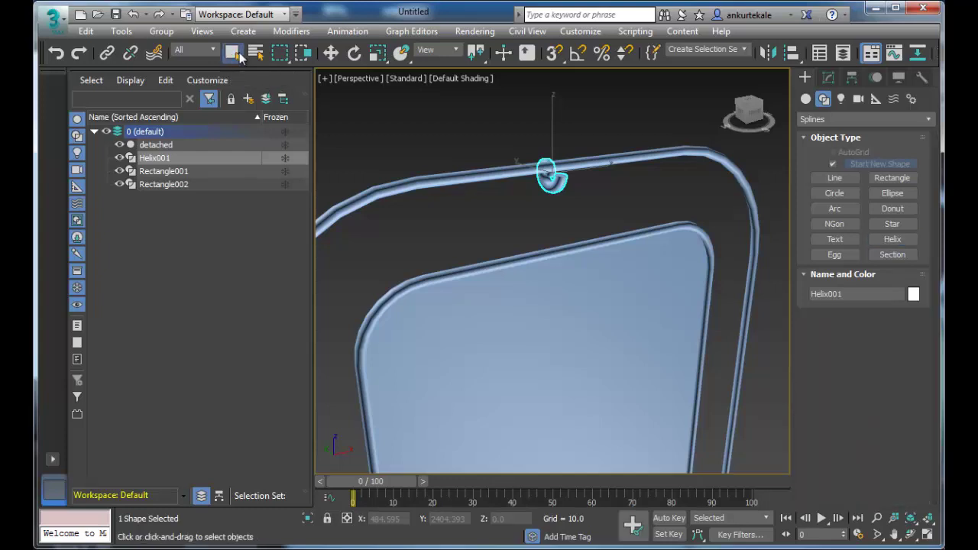
{"action": "left_click", "coordinate": [559, 188]}
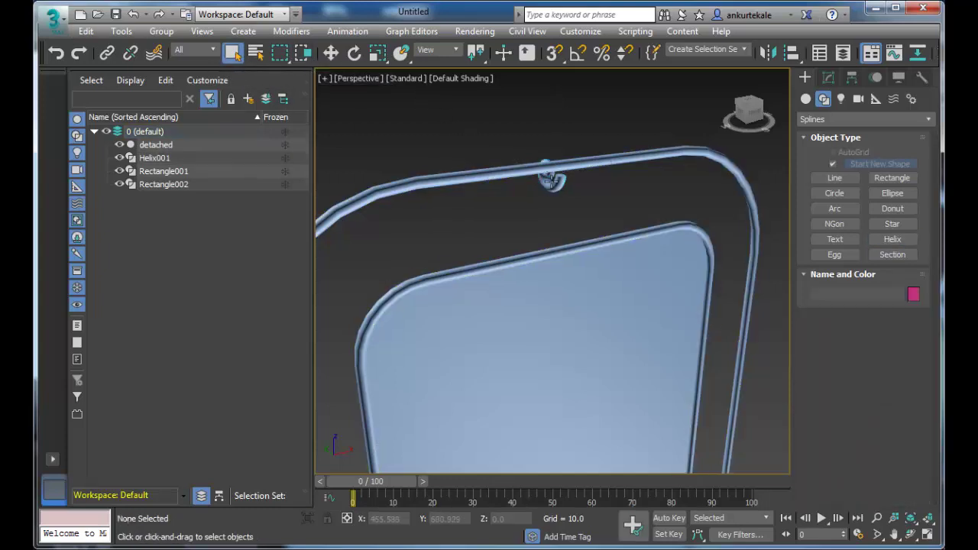
{"action": "left_click", "coordinate": [558, 182]}
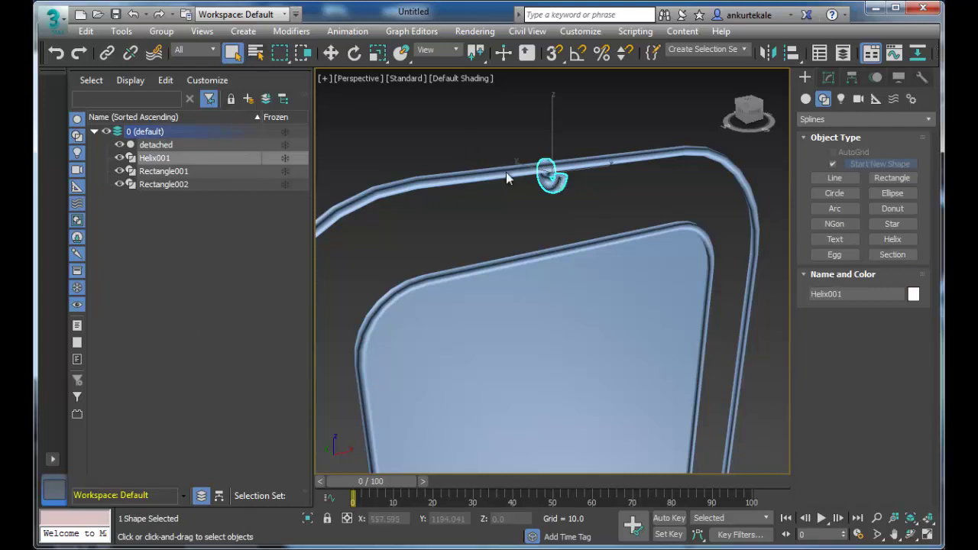
{"action": "left_click", "coordinate": [555, 186]}
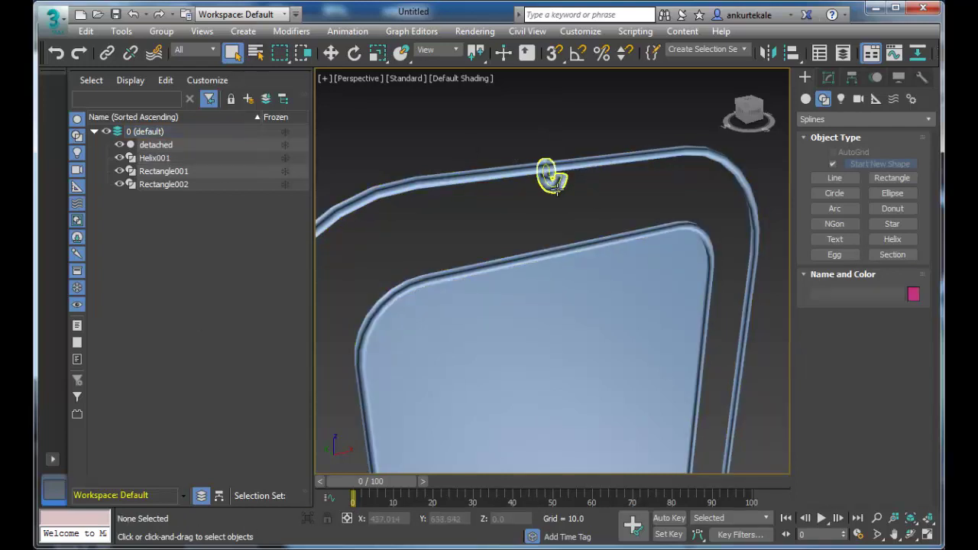
{"action": "left_click", "coordinate": [556, 184]}
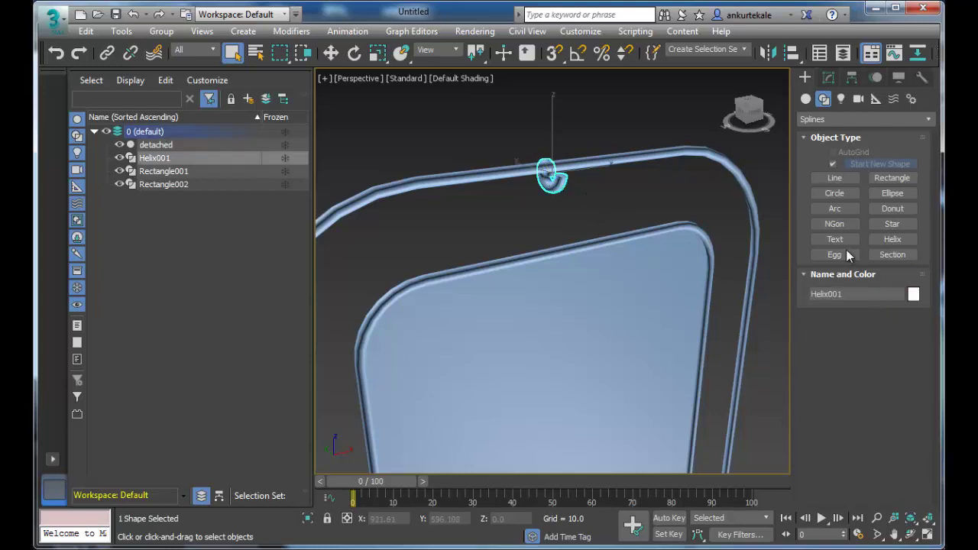
{"action": "left_click", "coordinate": [829, 78]}
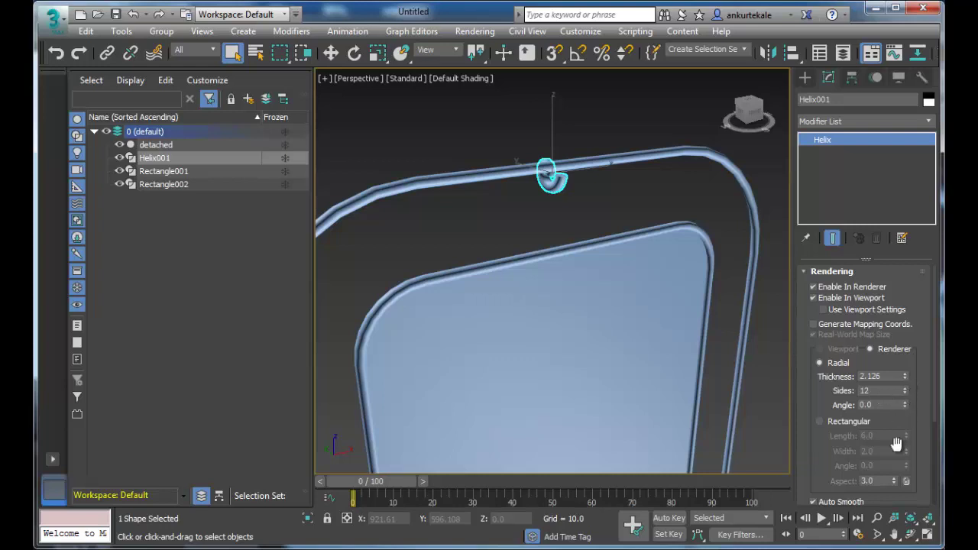
Enlarge Helix001 to Radius 1 4.169 and Radius 2 3.283, resetting bias to 0.0
{"action": "left_click_drag", "start_coordinate": [932, 377], "coordinate": [937, 466]}
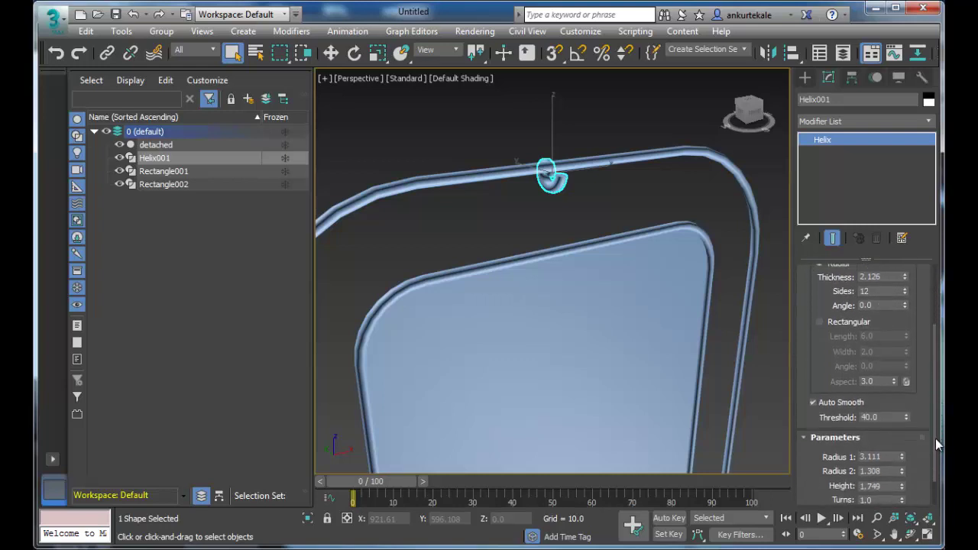
{"action": "mouse_move", "coordinate": [903, 420]}
{"action": "left_mouse_down"}
{"action": "mouse_move", "coordinate": [908, 380]}
{"action": "mouse_move", "coordinate": [909, 394]}
{"action": "left_mouse_up"}
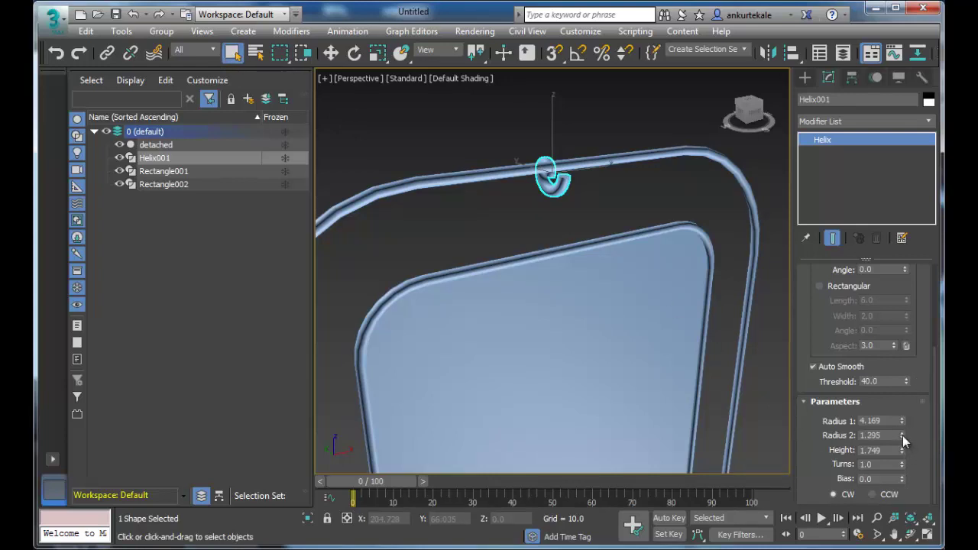
{"action": "left_click_drag", "start_coordinate": [903, 436], "coordinate": [916, 325]}
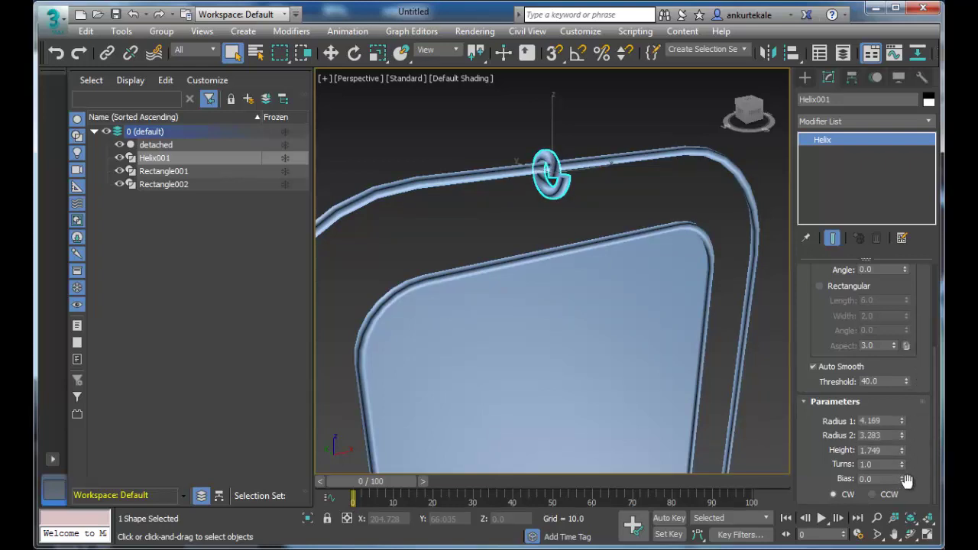
{"action": "mouse_move", "coordinate": [902, 464]}
{"action": "left_mouse_down"}
{"action": "mouse_move", "coordinate": [918, 364]}
{"action": "mouse_move", "coordinate": [915, 470]}
{"action": "left_mouse_up"}
{"action": "left_click_drag", "start_coordinate": [914, 457], "coordinate": [919, 460]}
{"action": "left_click_drag", "start_coordinate": [903, 478], "coordinate": [902, 468]}
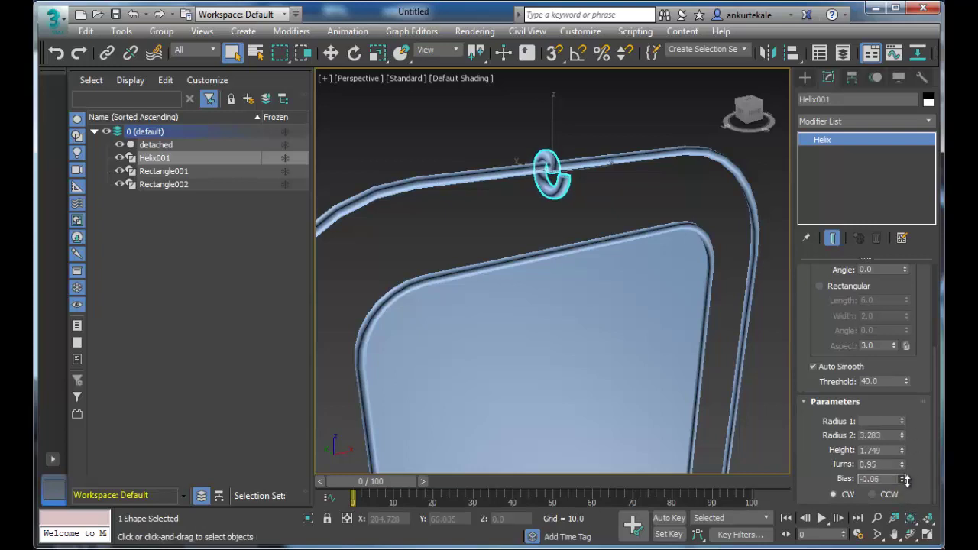
{"action": "mouse_move", "coordinate": [911, 436]}
{"action": "left_mouse_down"}
{"action": "mouse_move", "coordinate": [907, 483]}
{"action": "mouse_move", "coordinate": [839, 478]}
{"action": "left_mouse_up"}
{"action": "left_click", "coordinate": [886, 464]}
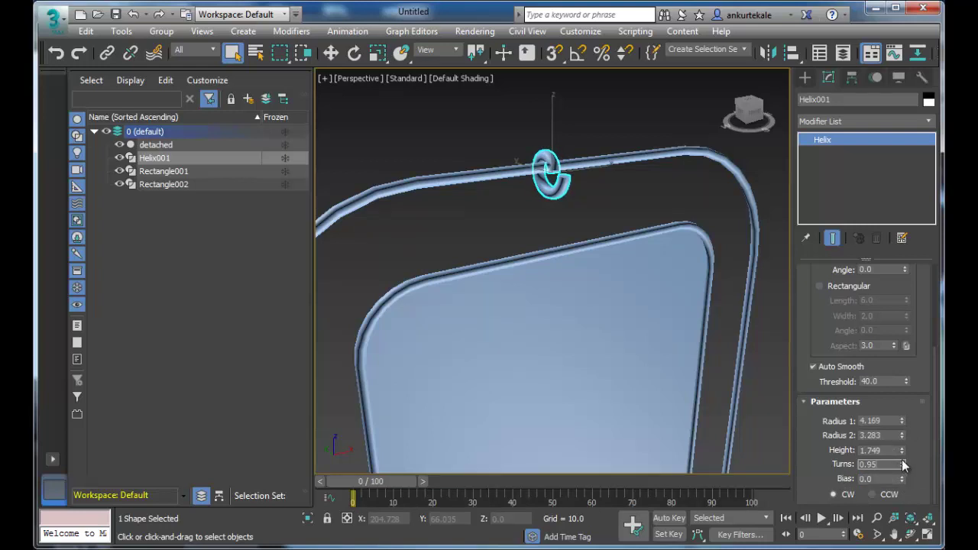
Set Helix001's turns to 1.0, leaving the height unchanged
{"action": "left_click", "coordinate": [903, 461]}
{"action": "left_click", "coordinate": [903, 462]}
{"action": "type", "text": "1"}
{"action": "left_click", "coordinate": [882, 452]}
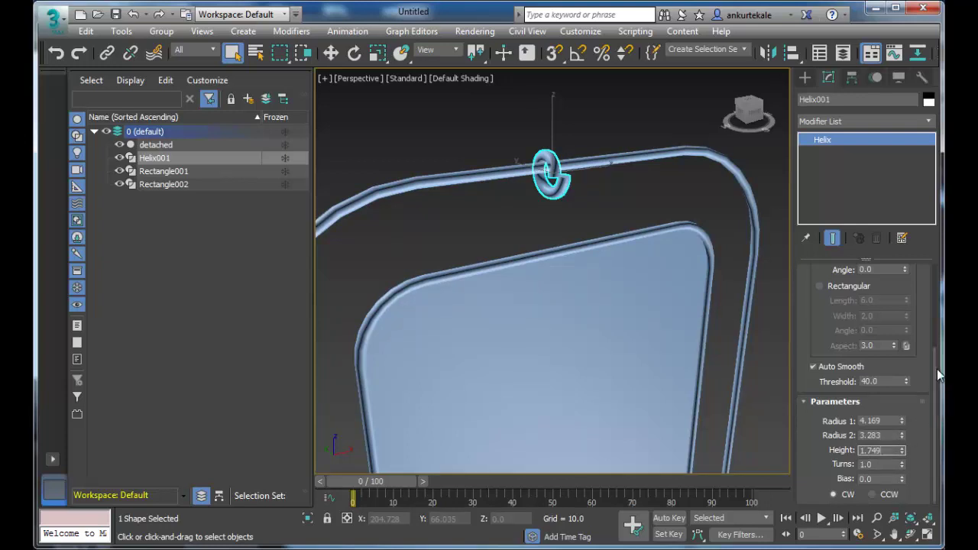
{"action": "key", "text": "Return"}
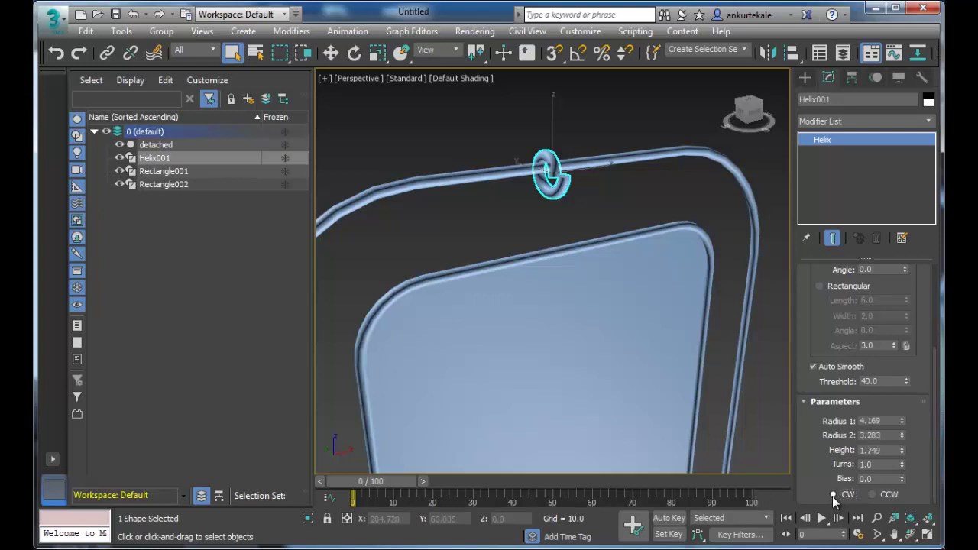
Try CCW winding, then set Helix001 back to clockwise
{"action": "left_click", "coordinate": [880, 495]}
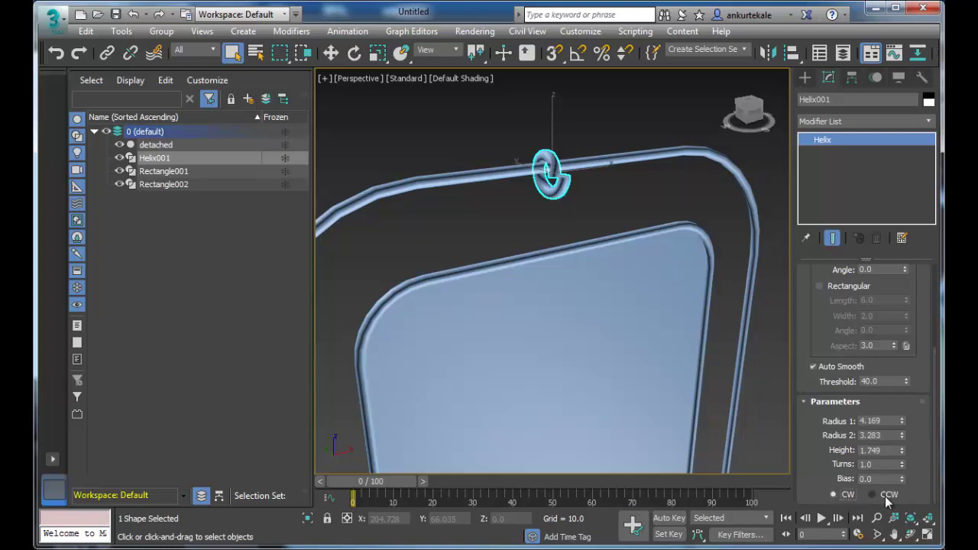
{"action": "left_click", "coordinate": [840, 496]}
{"action": "left_click", "coordinate": [883, 492]}
{"action": "left_click", "coordinate": [843, 495]}
{"action": "left_click_drag", "start_coordinate": [908, 381], "coordinate": [905, 371]}
{"action": "double_click", "coordinate": [871, 381]}
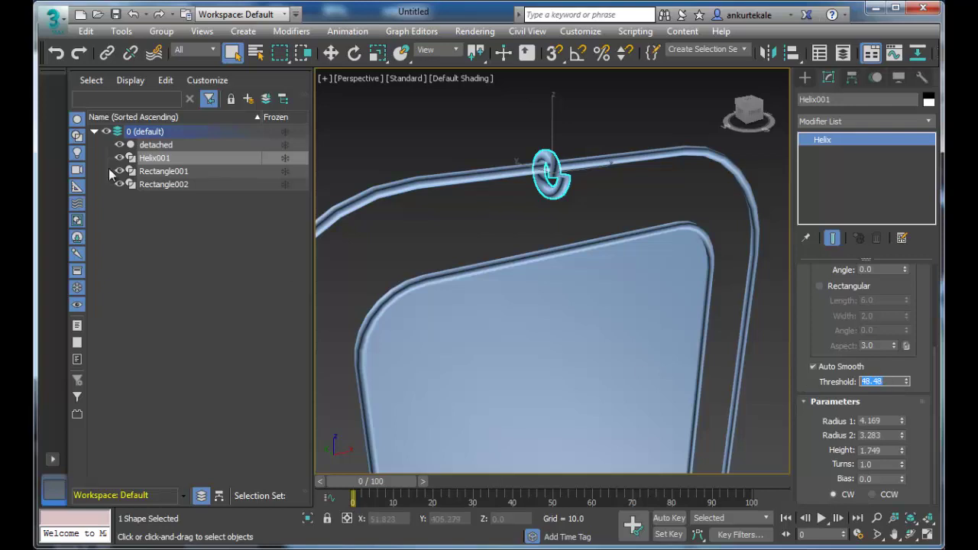
{"action": "left_click", "coordinate": [60, 52]}
{"action": "left_click_drag", "start_coordinate": [937, 336], "coordinate": [936, 301]}
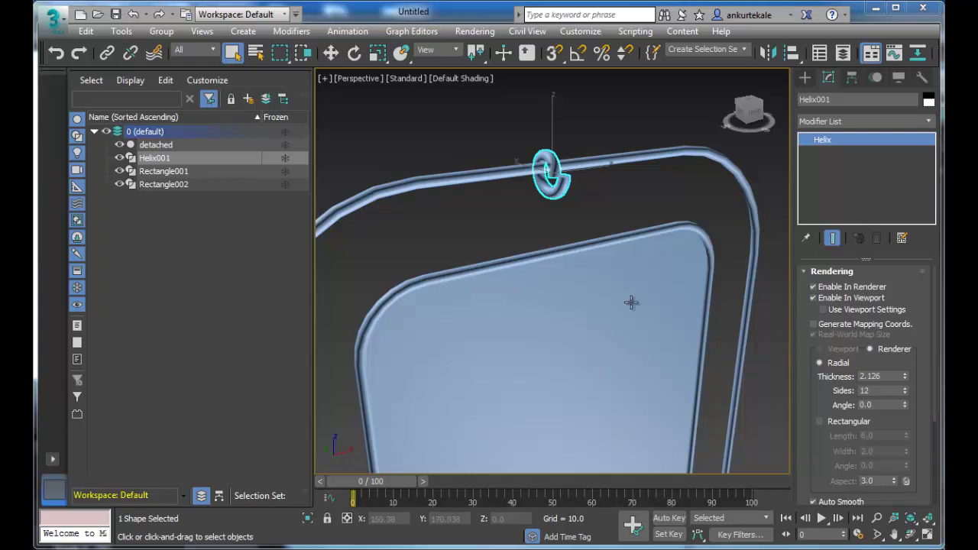
{"action": "left_click", "coordinate": [671, 203]}
{"action": "key", "text": "alt+w"}
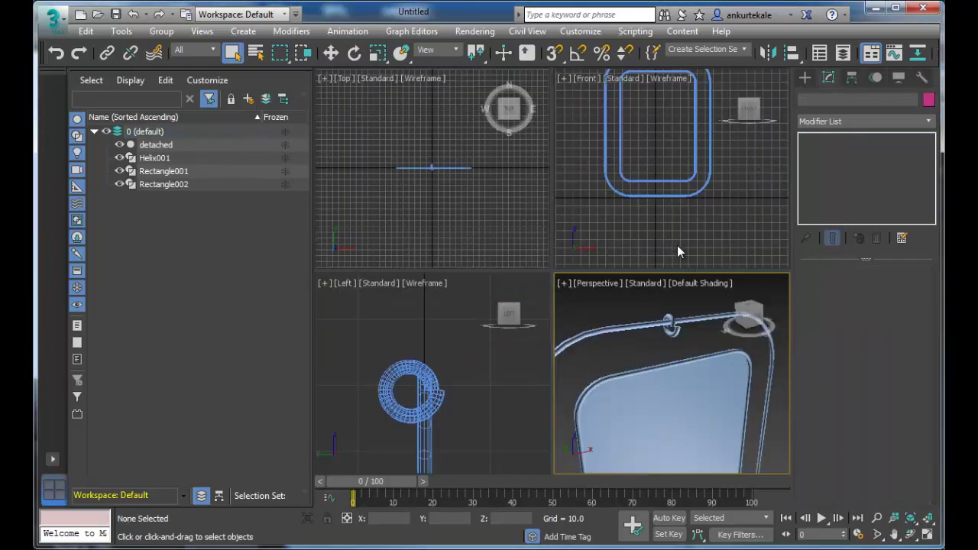
{"action": "key", "text": "alt+w"}
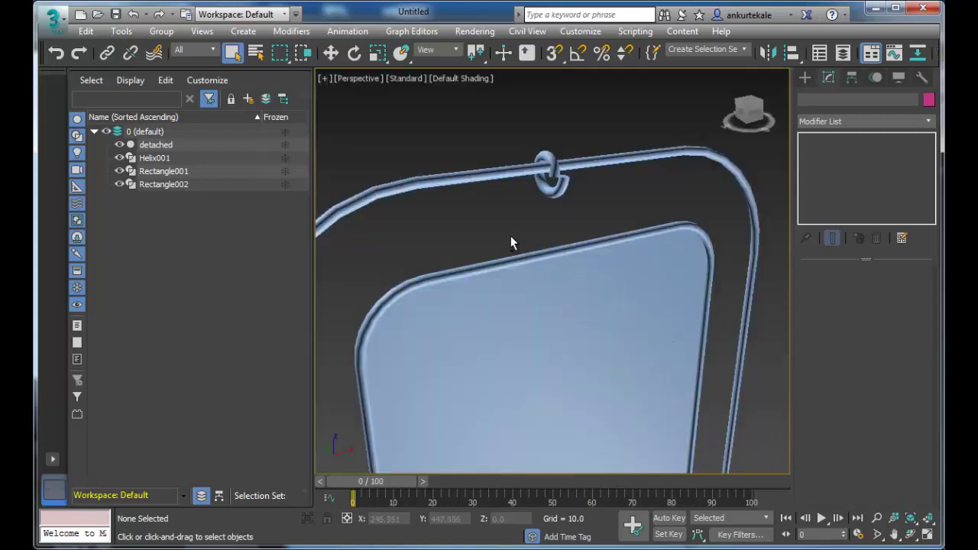
{"action": "middle_click_drag", "start_coordinate": [504, 227], "coordinate": [579, 231], "text": "alt"}
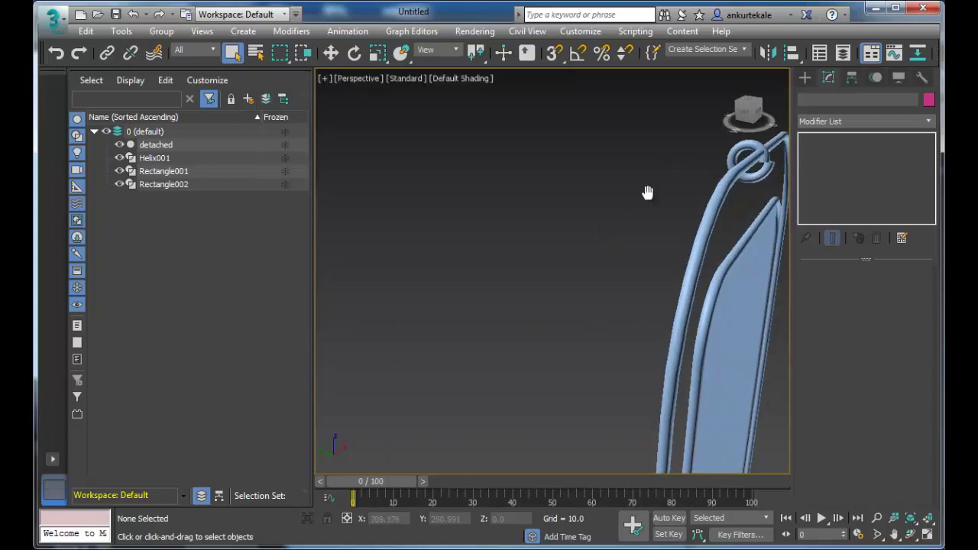
{"action": "mouse_move", "coordinate": [647, 192]}
{"action": "middle_mouse_down", "text": "alt"}
{"action": "mouse_move", "coordinate": [483, 196]}
{"action": "mouse_move", "coordinate": [483, 219]}
{"action": "mouse_move", "coordinate": [476, 210]}
{"action": "middle_mouse_up", "text": "alt"}
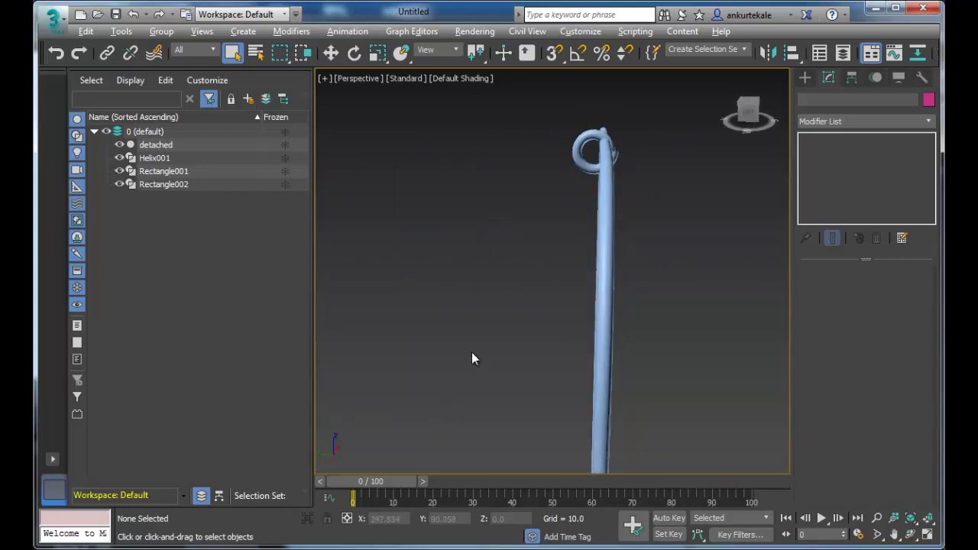
Thin Helix001's tube to 1.275 thickness with 12 sides, and reduce Radius 1 to 2.752
{"action": "left_click", "coordinate": [588, 147]}
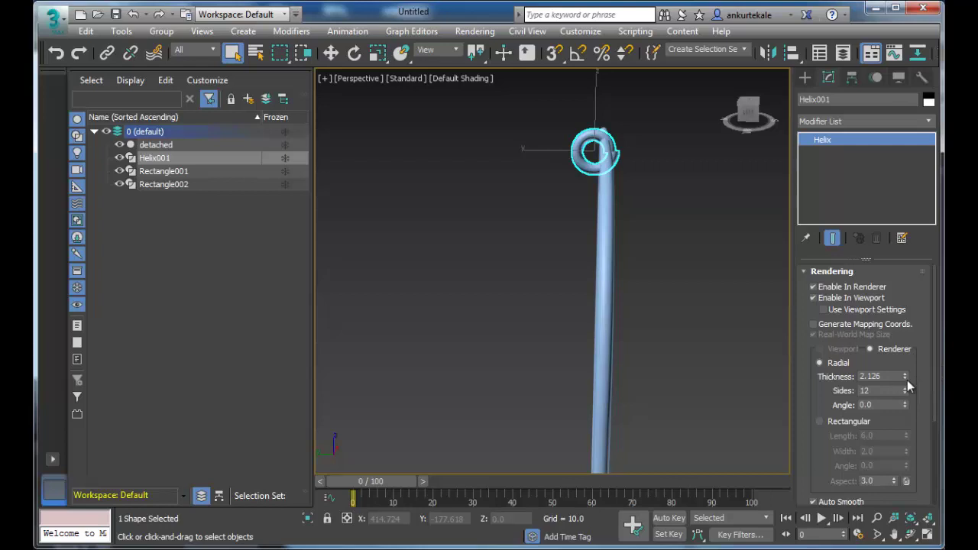
{"action": "mouse_move", "coordinate": [904, 379]}
{"action": "left_mouse_down"}
{"action": "mouse_move", "coordinate": [902, 409]}
{"action": "mouse_move", "coordinate": [911, 361]}
{"action": "mouse_move", "coordinate": [890, 395]}
{"action": "left_mouse_up"}
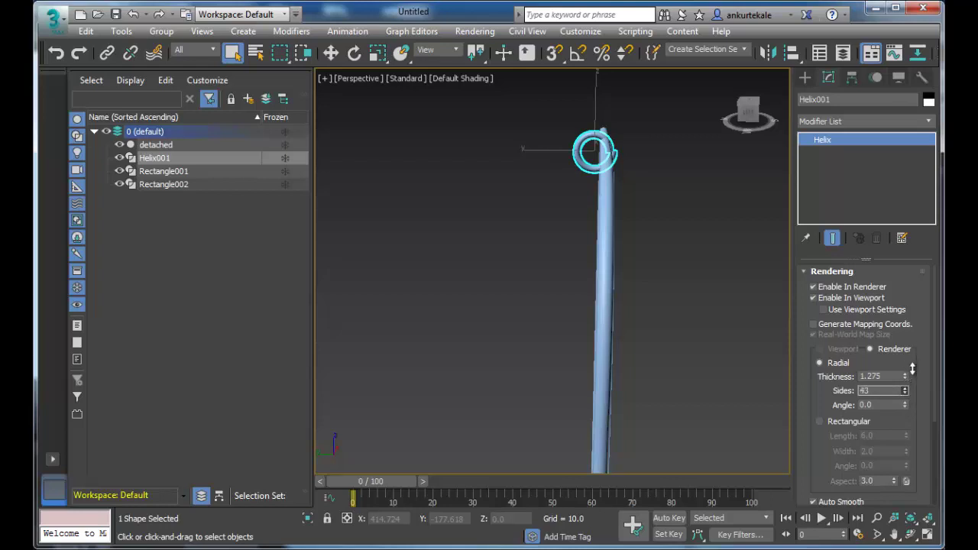
{"action": "double_click", "coordinate": [881, 392]}
{"action": "type", "text": "12"}
{"action": "key", "text": "Tab"}
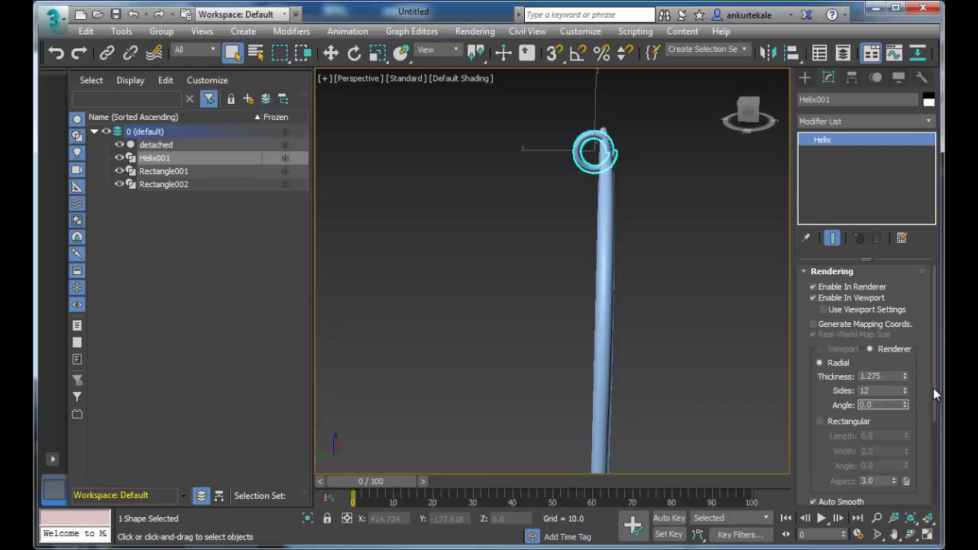
{"action": "left_click_drag", "start_coordinate": [933, 388], "coordinate": [915, 475]}
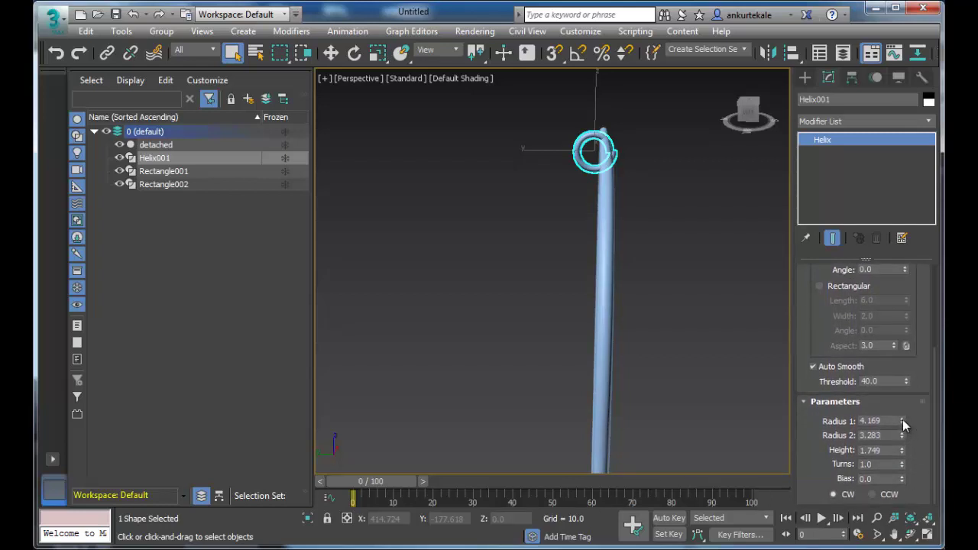
{"action": "mouse_move", "coordinate": [902, 419]}
{"action": "left_mouse_down"}
{"action": "mouse_move", "coordinate": [915, 452]}
{"action": "mouse_move", "coordinate": [915, 443]}
{"action": "left_mouse_up"}
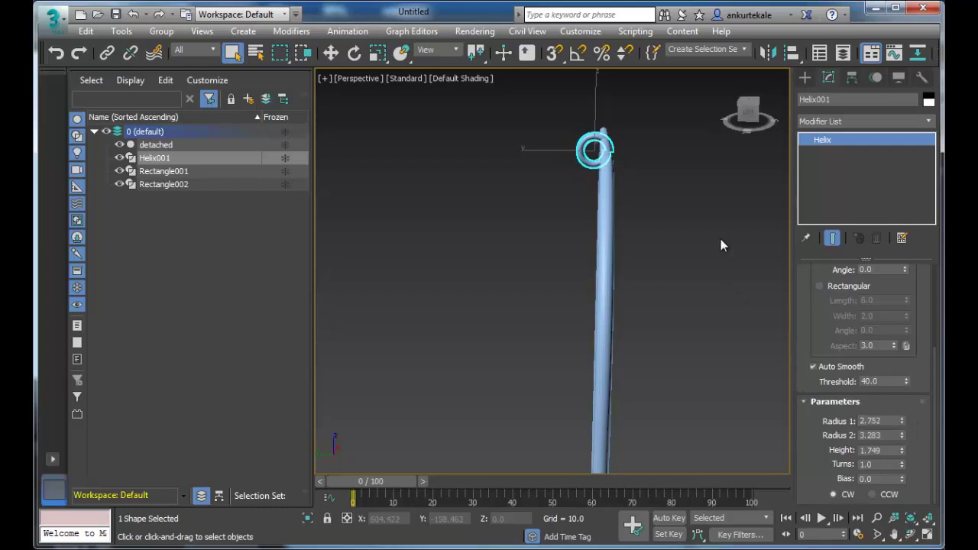
{"action": "middle_click_drag", "start_coordinate": [721, 244], "coordinate": [706, 284], "text": "alt"}
{"action": "key", "text": "alt+w"}
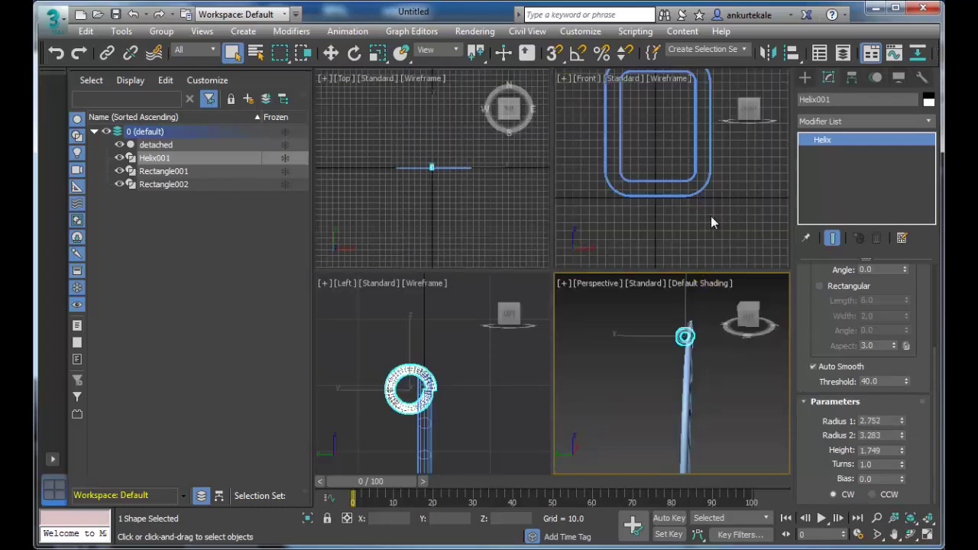
In the Left view, move Helix001 so its loop centres on the frame's top rail
{"action": "left_click", "coordinate": [478, 364]}
{"action": "key", "text": "alt+w"}
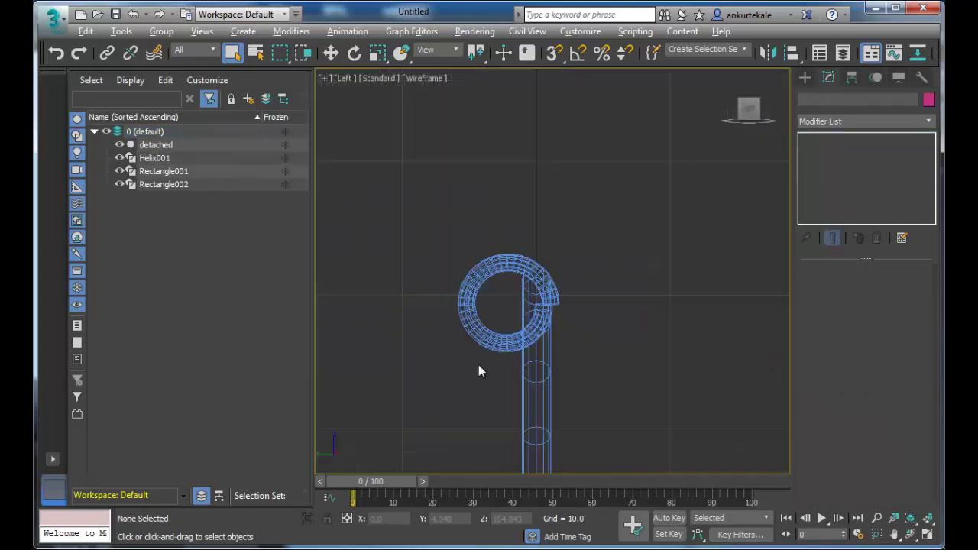
{"action": "left_click", "coordinate": [469, 278]}
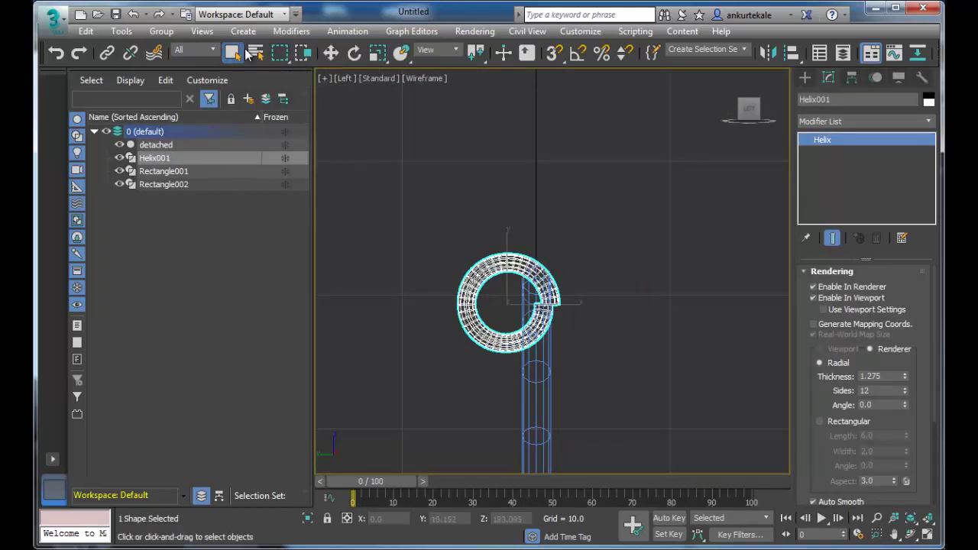
{"action": "left_click", "coordinate": [331, 52]}
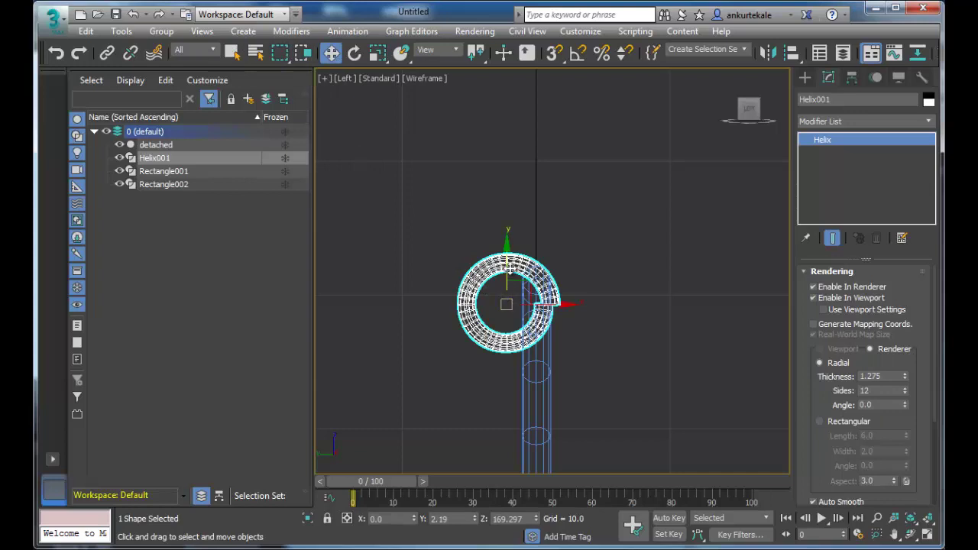
{"action": "left_click_drag", "start_coordinate": [506, 269], "coordinate": [540, 318]}
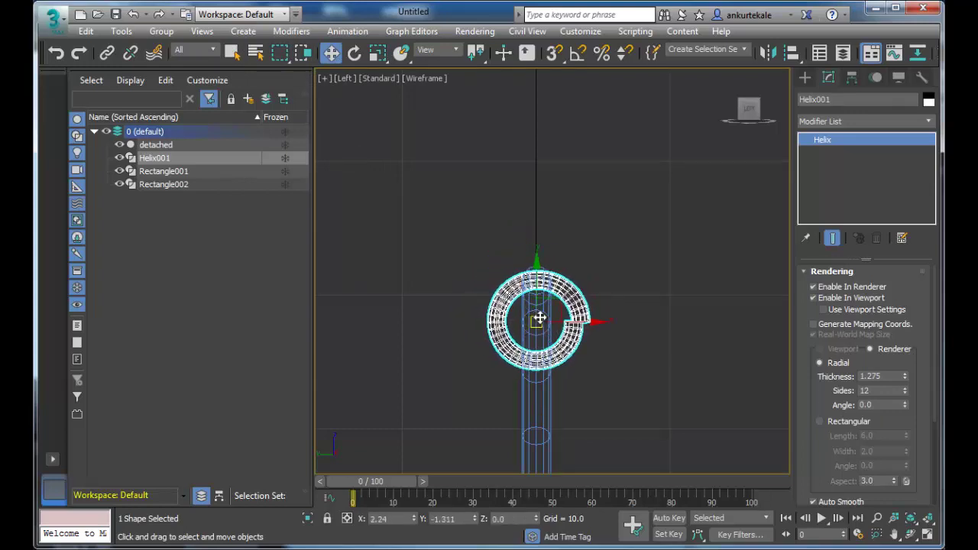
{"action": "key", "text": "alt+w"}
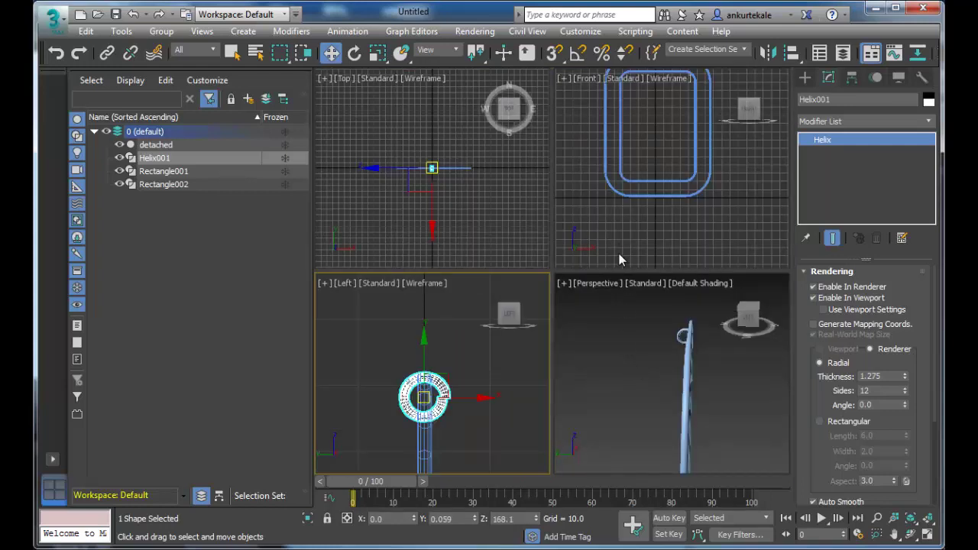
{"action": "left_click", "coordinate": [612, 254]}
{"action": "left_click", "coordinate": [479, 229]}
{"action": "key", "text": "alt+w"}
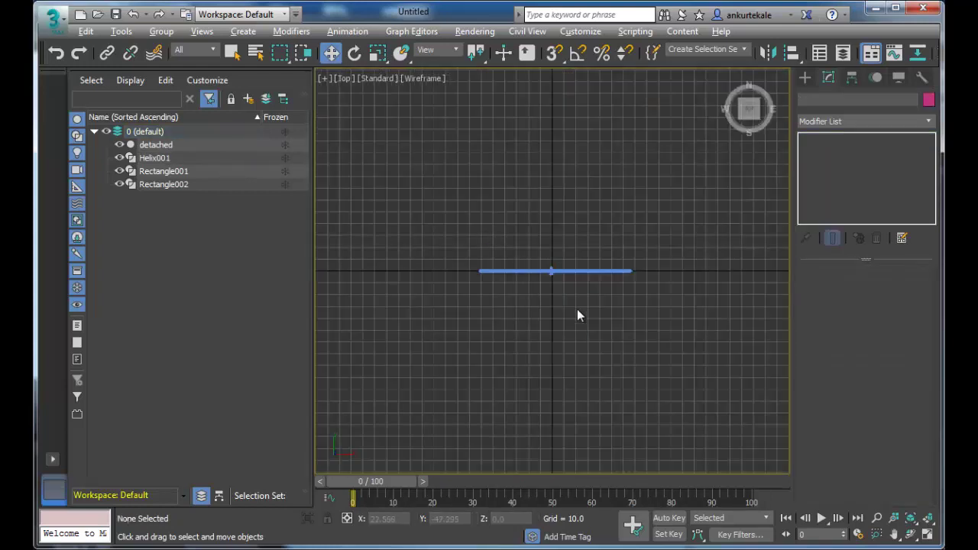
Select Helix001 and set both Radius 1 and Radius 2 to 5.0
{"action": "scroll", "coordinate": [552, 320], "scroll_direction": "up", "scroll_amount": 5}
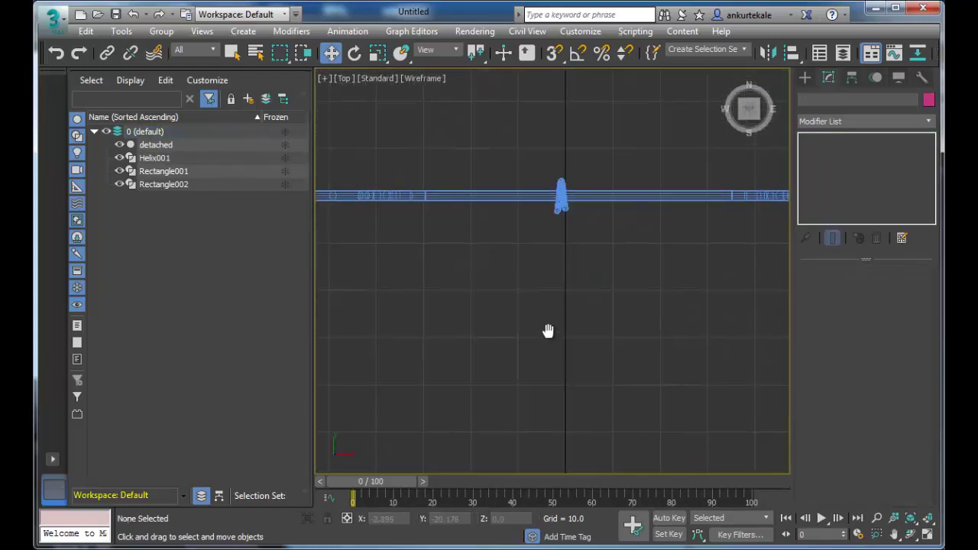
{"action": "scroll", "coordinate": [545, 352], "scroll_direction": "up", "scroll_amount": 2}
{"action": "scroll", "coordinate": [535, 345], "scroll_direction": "up", "scroll_amount": 2}
{"action": "scroll", "coordinate": [530, 367], "scroll_direction": "up", "scroll_amount": 2}
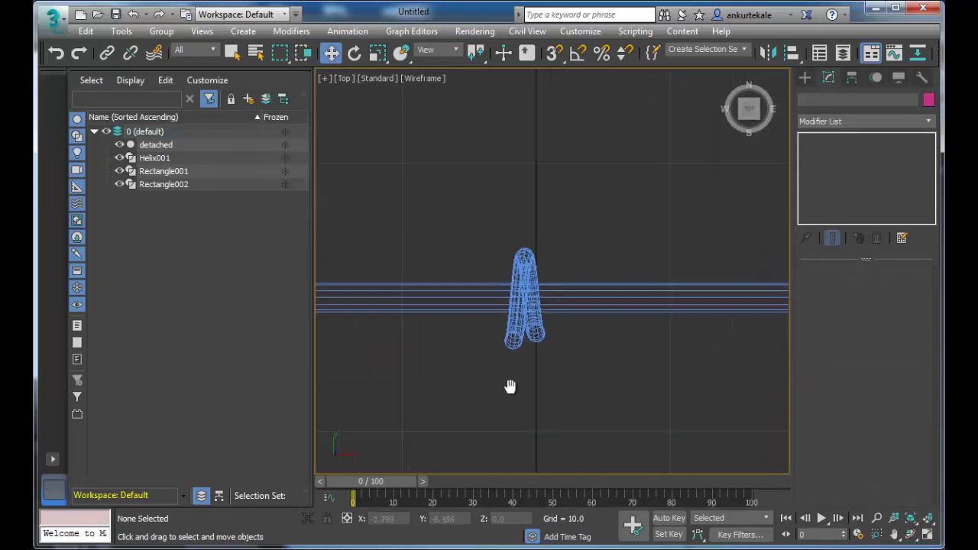
{"action": "scroll", "coordinate": [509, 387], "scroll_direction": "up", "scroll_amount": 1}
{"action": "left_click", "coordinate": [528, 308]}
{"action": "left_click", "coordinate": [511, 339]}
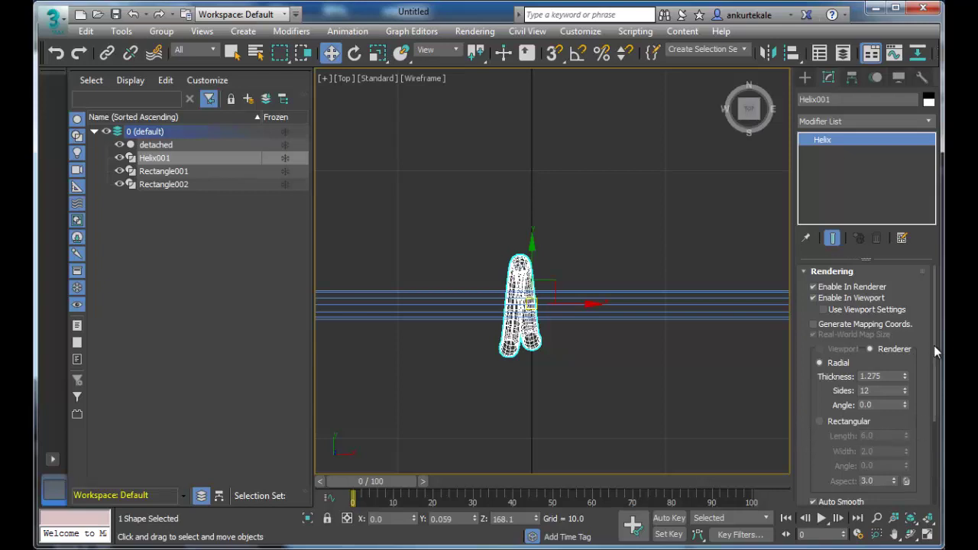
{"action": "left_click_drag", "start_coordinate": [934, 345], "coordinate": [930, 449]}
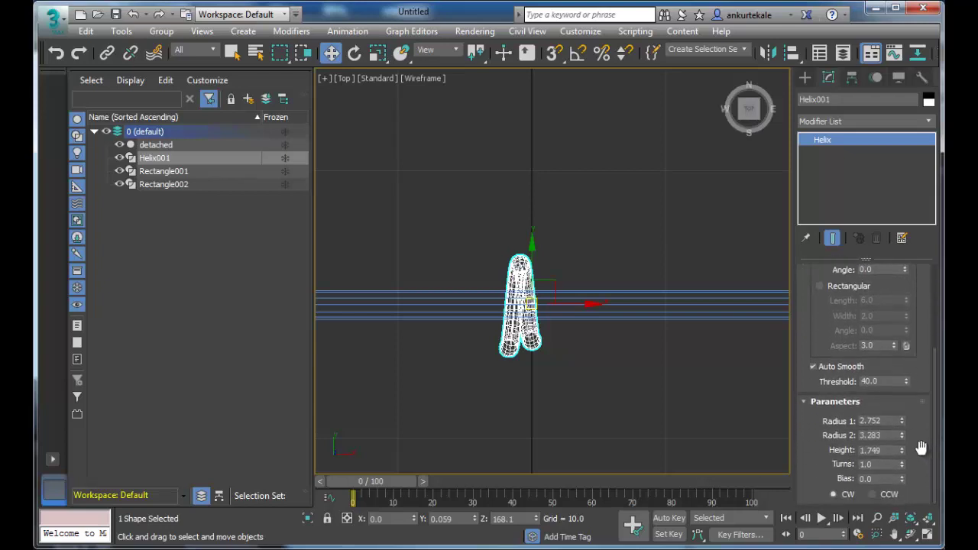
{"action": "left_click_drag", "start_coordinate": [901, 439], "coordinate": [901, 448]}
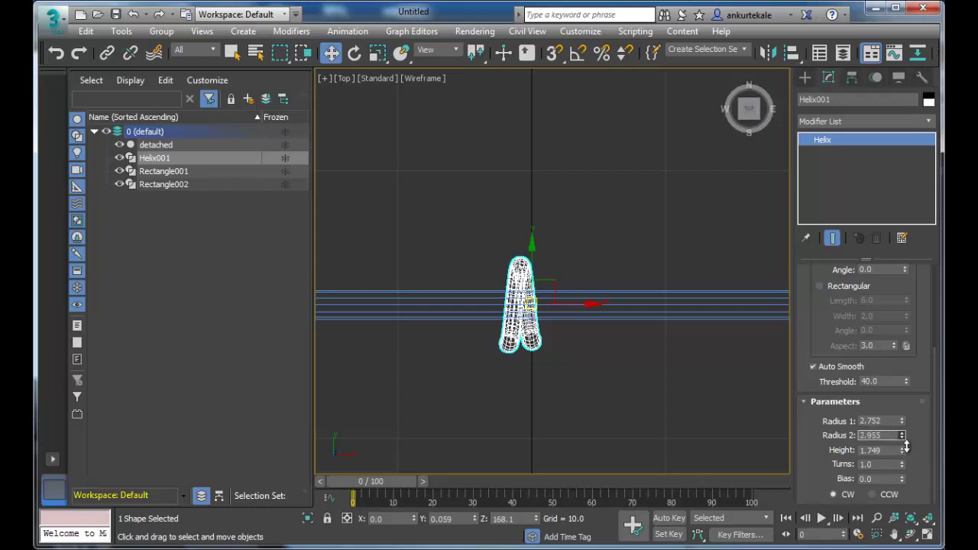
{"action": "double_click", "coordinate": [879, 420]}
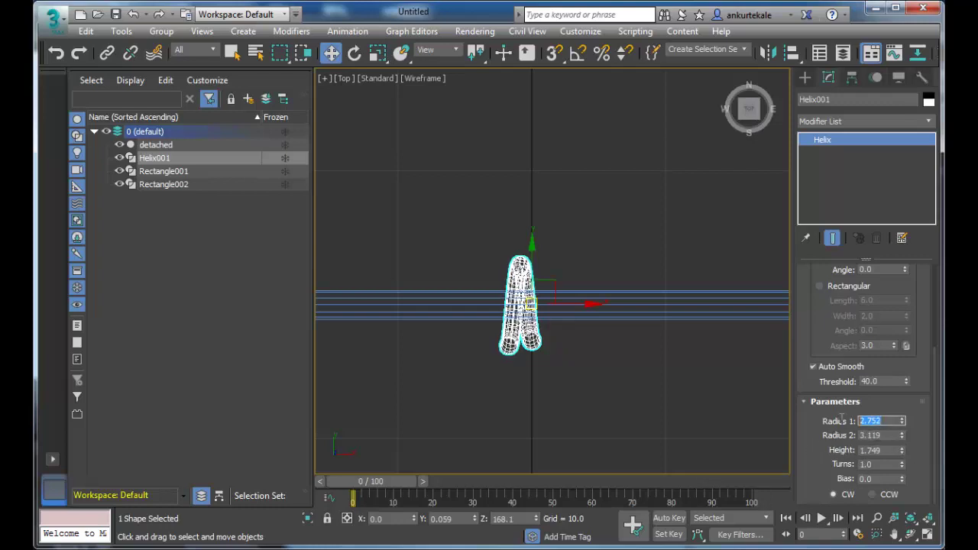
{"action": "type", "text": "5"}
{"action": "key", "text": "Tab"}
{"action": "type", "text": "5"}
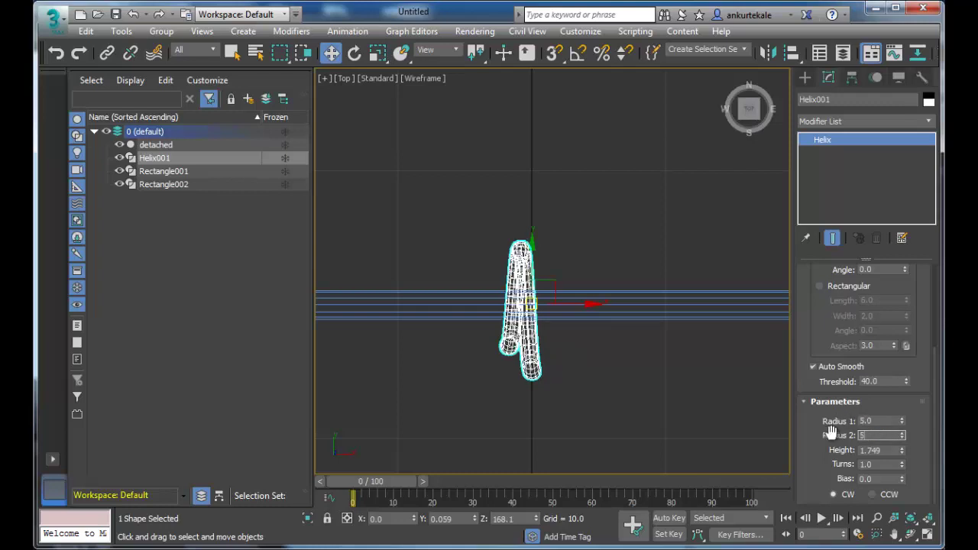
{"action": "key", "text": "Return"}
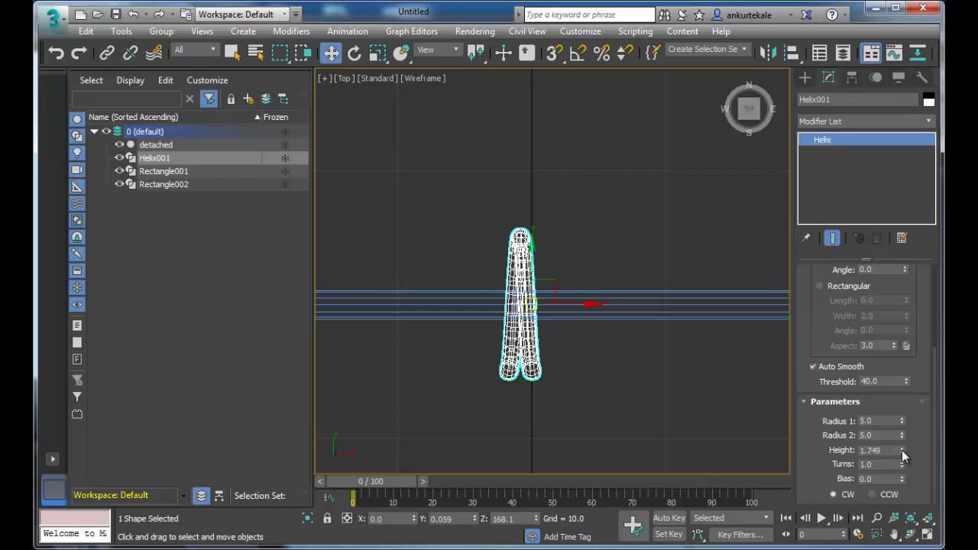
Stretch the helix to height 18.813 with 4.2 turns along the top rail, then deselect it
{"action": "mouse_move", "coordinate": [901, 448]}
{"action": "left_mouse_down"}
{"action": "mouse_move", "coordinate": [911, 295]}
{"action": "mouse_move", "coordinate": [906, 343]}
{"action": "mouse_move", "coordinate": [899, 318]}
{"action": "left_mouse_up"}
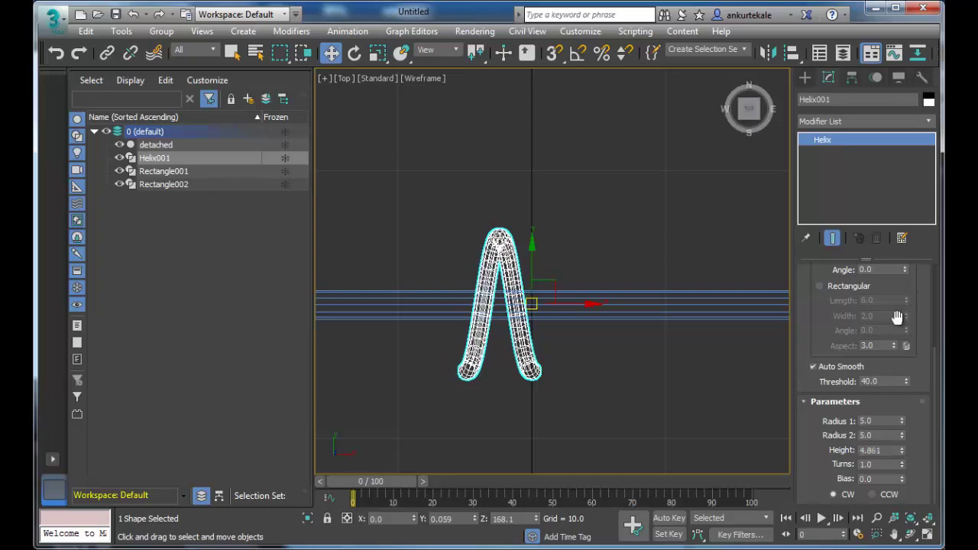
{"action": "mouse_move", "coordinate": [903, 464]}
{"action": "left_mouse_down"}
{"action": "mouse_move", "coordinate": [911, 419]}
{"action": "mouse_move", "coordinate": [895, 385]}
{"action": "mouse_move", "coordinate": [896, 307]}
{"action": "mouse_move", "coordinate": [909, 291]}
{"action": "mouse_move", "coordinate": [900, 229]}
{"action": "left_mouse_up"}
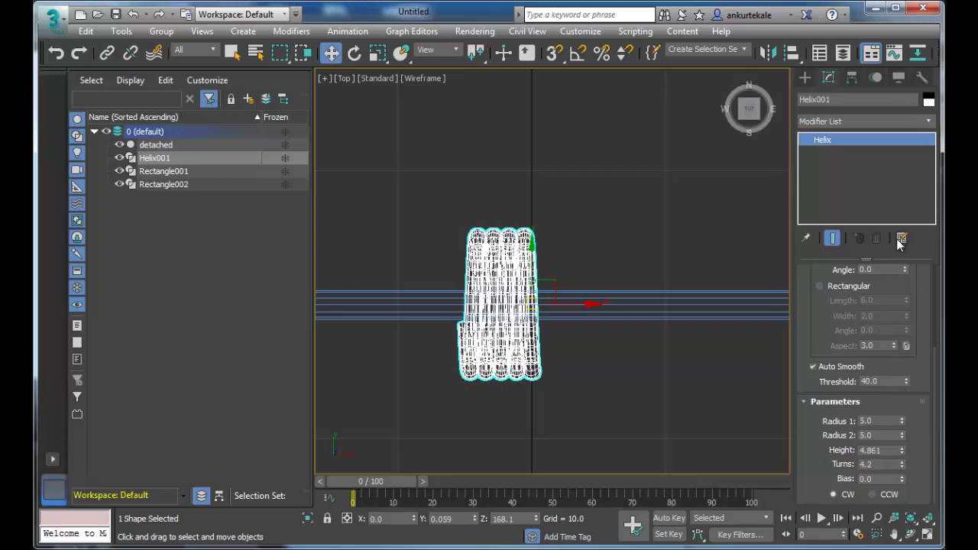
{"action": "mouse_move", "coordinate": [902, 452]}
{"action": "left_mouse_down"}
{"action": "mouse_move", "coordinate": [913, 364]}
{"action": "mouse_move", "coordinate": [902, 240]}
{"action": "mouse_move", "coordinate": [851, 348]}
{"action": "left_mouse_up"}
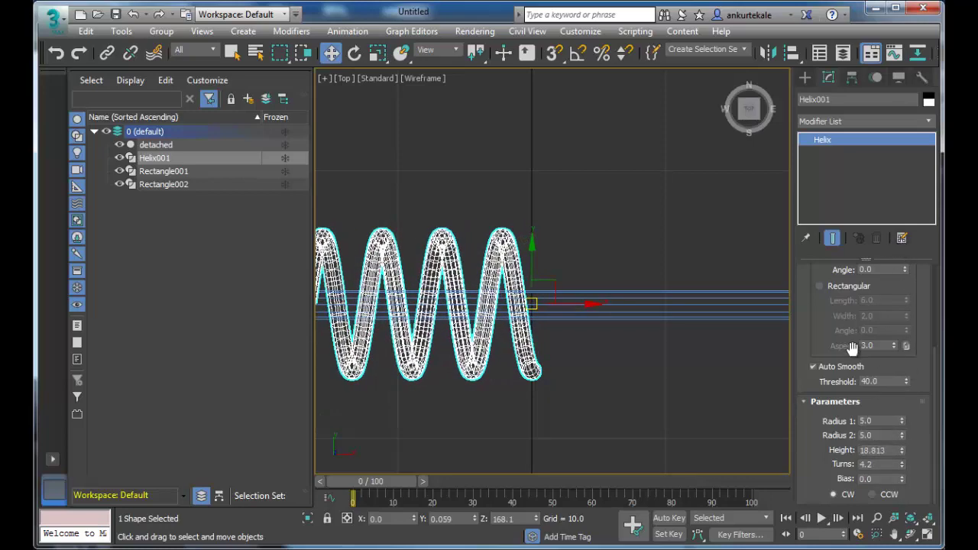
{"action": "left_click", "coordinate": [640, 388]}
{"action": "scroll", "coordinate": [641, 388], "scroll_direction": "down", "scroll_amount": 5}
{"action": "scroll", "coordinate": [650, 382], "scroll_direction": "down", "scroll_amount": 1}
{"action": "middle_click_drag", "start_coordinate": [656, 397], "coordinate": [569, 324]}
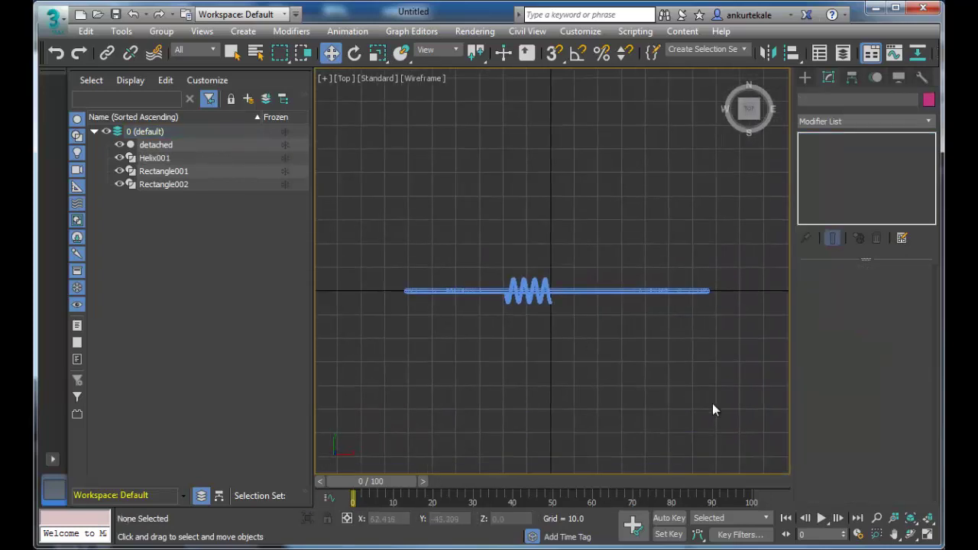
Lengthen Helix001 to height 106.195, slide it right along the rail, and raise turns to 15.918
{"action": "left_click", "coordinate": [529, 294]}
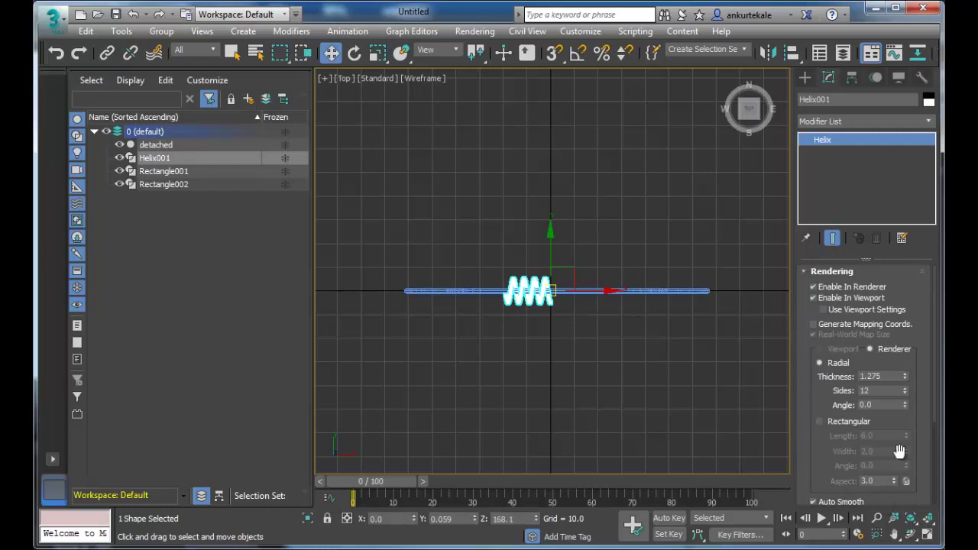
{"action": "left_click_drag", "start_coordinate": [935, 342], "coordinate": [943, 447]}
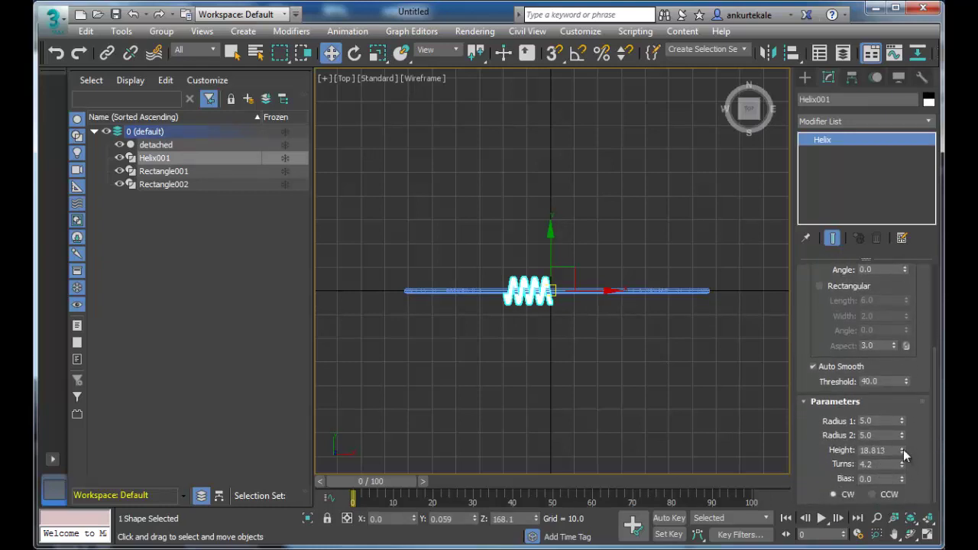
{"action": "left_click_drag", "start_coordinate": [903, 449], "coordinate": [894, 317]}
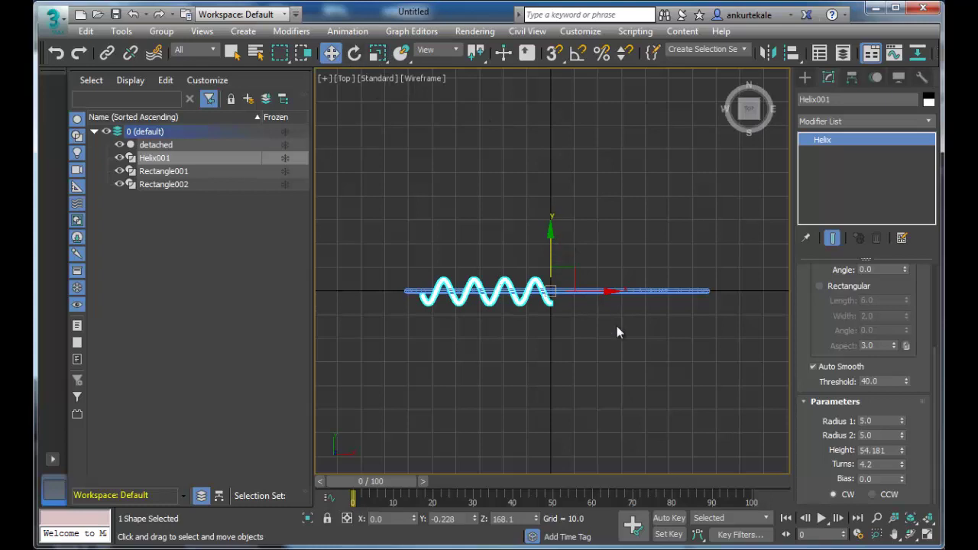
{"action": "mouse_move", "coordinate": [596, 291]}
{"action": "left_mouse_down"}
{"action": "mouse_move", "coordinate": [743, 302]}
{"action": "mouse_move", "coordinate": [734, 301]}
{"action": "left_mouse_up"}
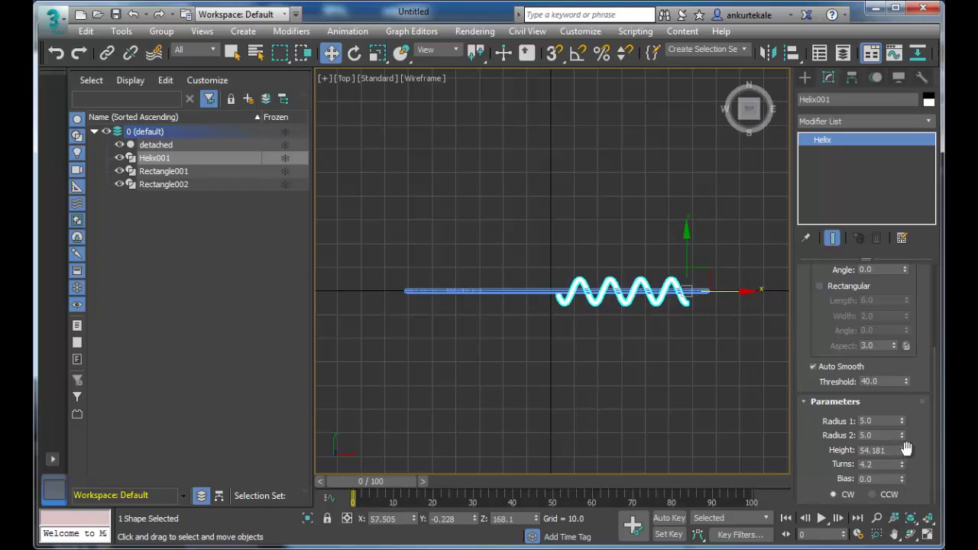
{"action": "left_click_drag", "start_coordinate": [903, 451], "coordinate": [896, 372]}
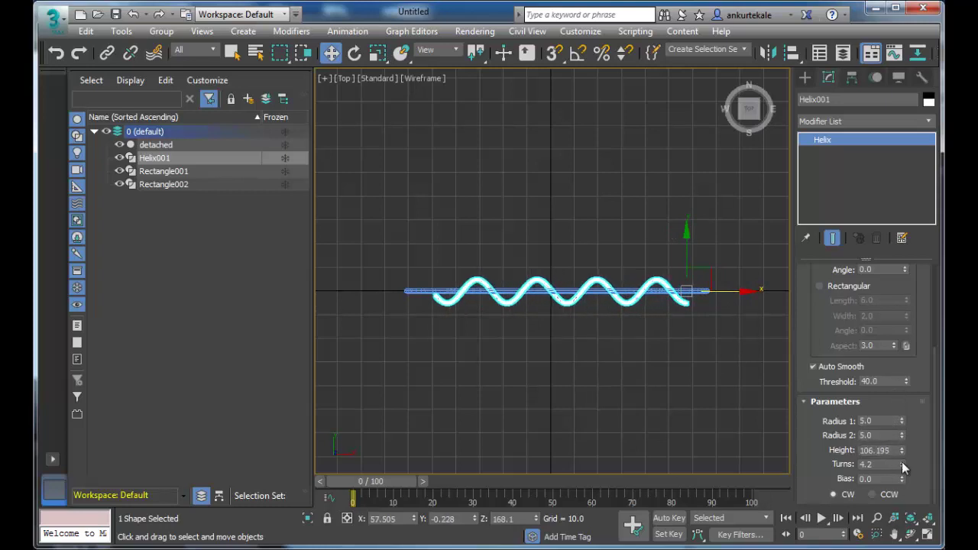
{"action": "left_click_drag", "start_coordinate": [902, 463], "coordinate": [890, 258]}
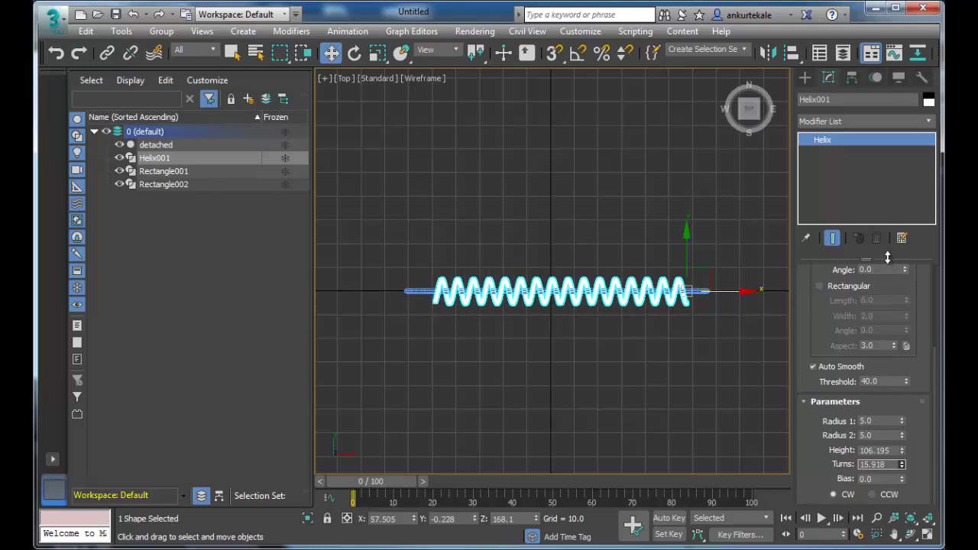
{"action": "left_click", "coordinate": [670, 367]}
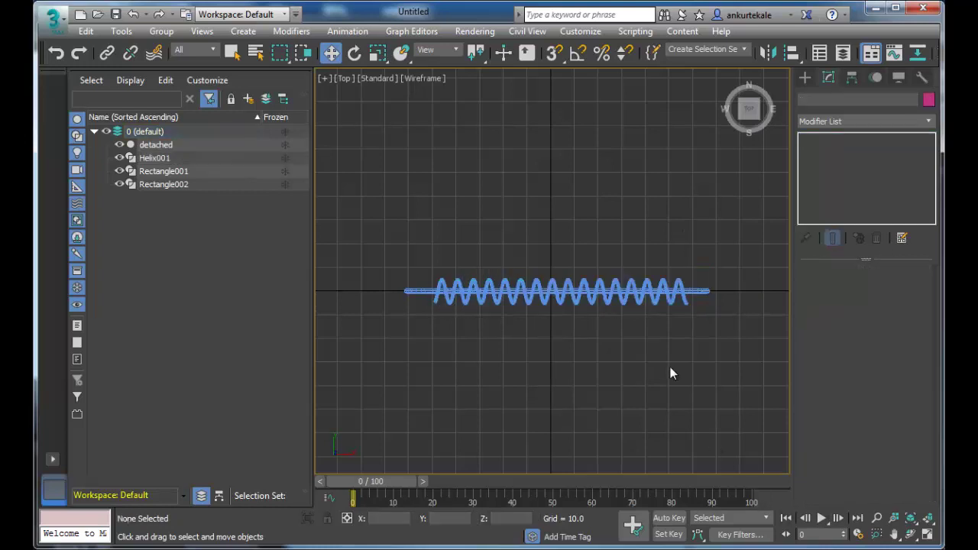
{"action": "key", "text": "alt+w"}
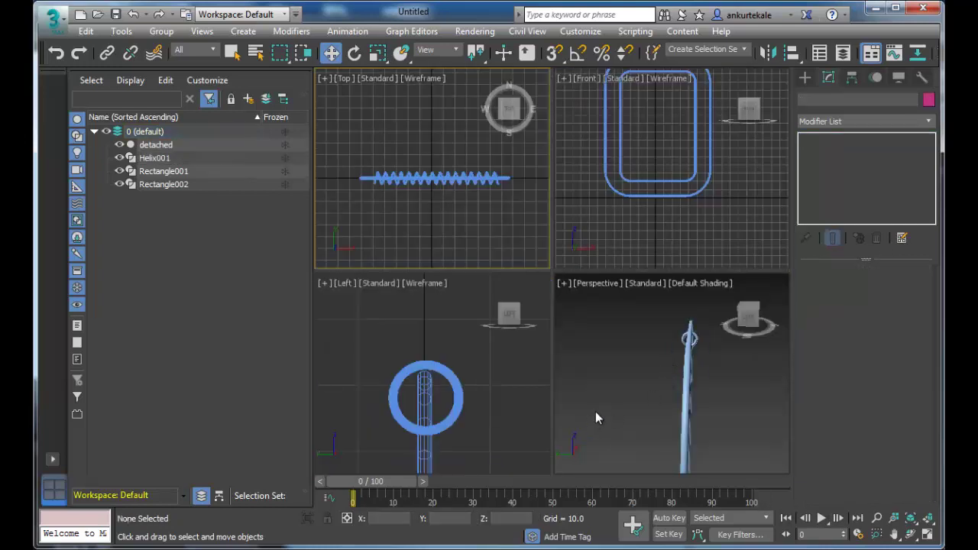
In the Perspective view, set Helix001's Radius 1 and Radius 2 to 2.0
{"action": "scroll", "coordinate": [595, 411], "scroll_direction": "up", "scroll_amount": 3}
{"action": "key", "text": "alt+w"}
{"action": "mouse_move", "coordinate": [679, 411]}
{"action": "middle_mouse_down", "text": "alt"}
{"action": "mouse_move", "coordinate": [608, 411]}
{"action": "mouse_move", "coordinate": [680, 398]}
{"action": "mouse_move", "coordinate": [663, 398]}
{"action": "mouse_move", "coordinate": [637, 356]}
{"action": "middle_mouse_up", "text": "alt"}
{"action": "scroll", "coordinate": [663, 398], "scroll_direction": "down", "scroll_amount": 5}
{"action": "left_click", "coordinate": [584, 291]}
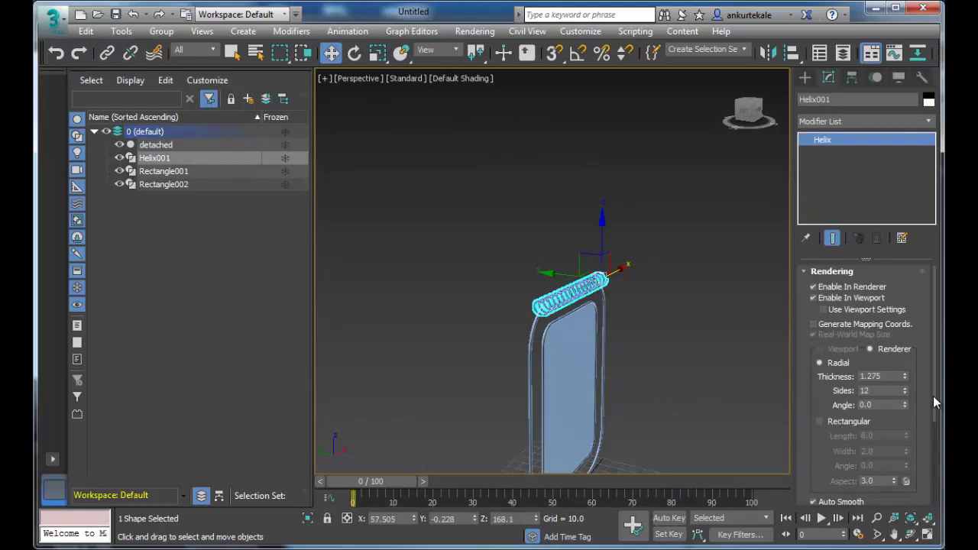
{"action": "left_click_drag", "start_coordinate": [933, 396], "coordinate": [937, 483]}
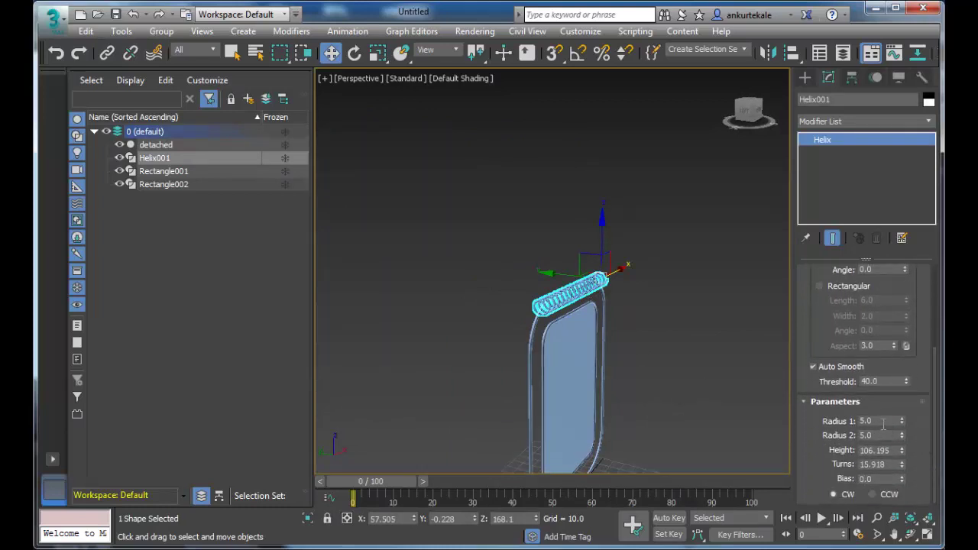
{"action": "left_click_drag", "start_coordinate": [882, 424], "coordinate": [847, 414]}
{"action": "type", "text": "2"}
{"action": "key", "text": "Tab"}
{"action": "type", "text": "2"}
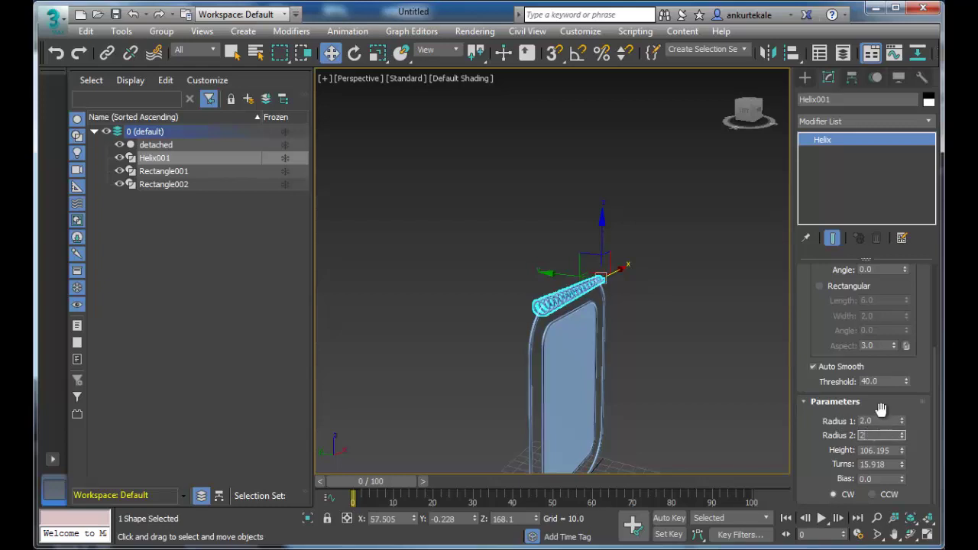
{"action": "left_click", "coordinate": [878, 421]}
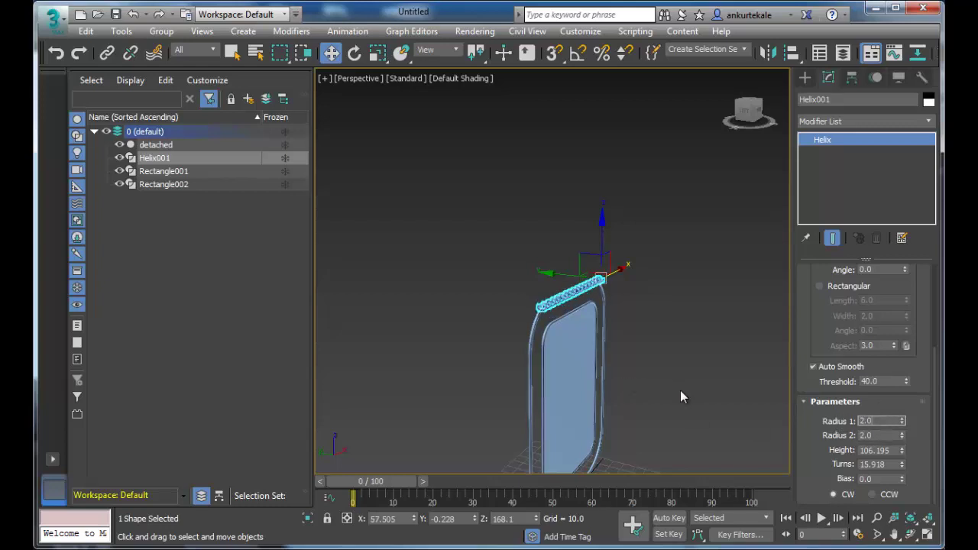
Orbit and pan to inspect the tightened coil along the frame's top rail
{"action": "mouse_move", "coordinate": [650, 338]}
{"action": "middle_mouse_down", "text": "alt"}
{"action": "mouse_move", "coordinate": [692, 384]}
{"action": "mouse_move", "coordinate": [633, 349]}
{"action": "mouse_move", "coordinate": [633, 398]}
{"action": "mouse_move", "coordinate": [626, 367]}
{"action": "middle_mouse_up", "text": "alt"}
{"action": "scroll", "coordinate": [633, 349], "scroll_direction": "down", "scroll_amount": 5}
{"action": "scroll", "coordinate": [624, 382], "scroll_direction": "up", "scroll_amount": 7}
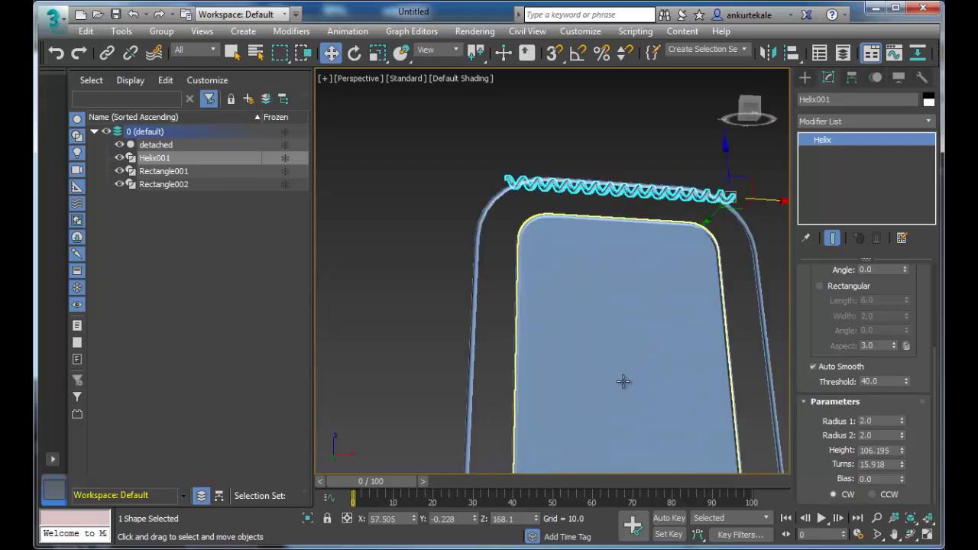
{"action": "middle_click_drag", "start_coordinate": [617, 298], "coordinate": [596, 345]}
{"action": "left_click", "coordinate": [634, 287]}
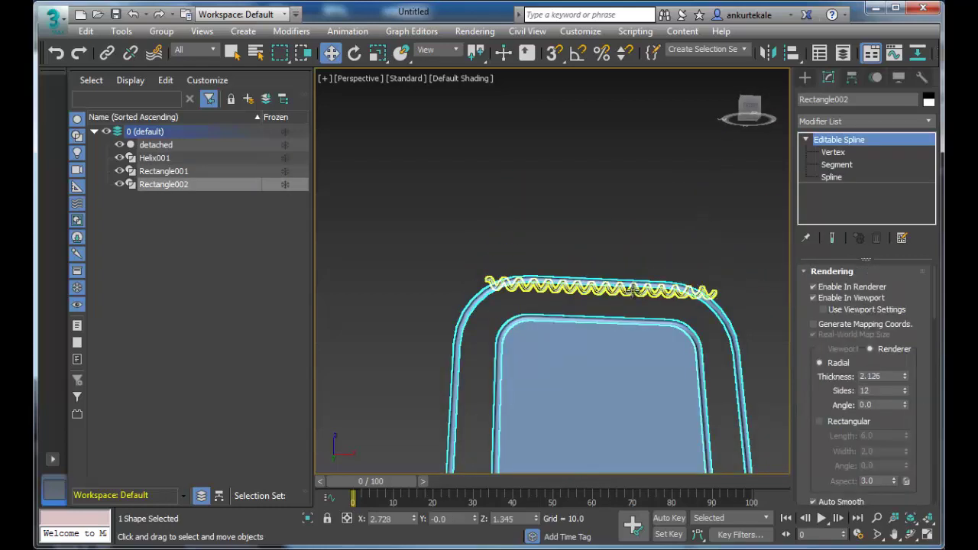
{"action": "left_click", "coordinate": [633, 289]}
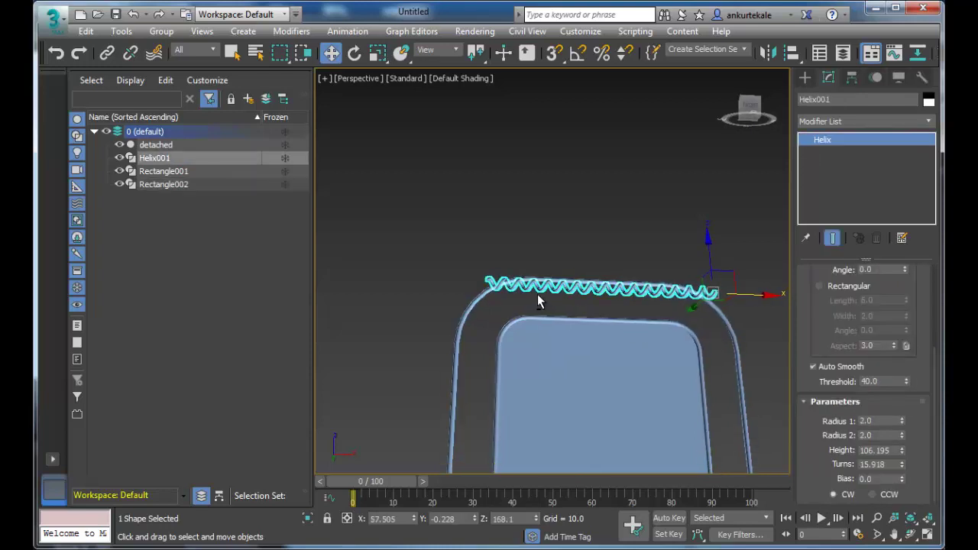
{"action": "key", "text": "alt+w"}
In the Left view, set both Helix001 radii to 2.5
{"action": "left_click", "coordinate": [458, 368]}
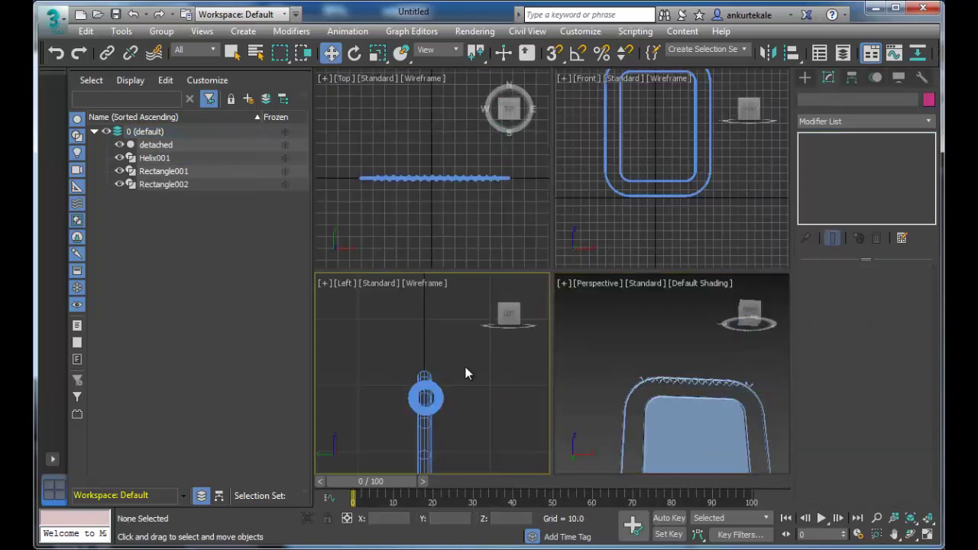
{"action": "key", "text": "alt+w"}
{"action": "left_click", "coordinate": [522, 331]}
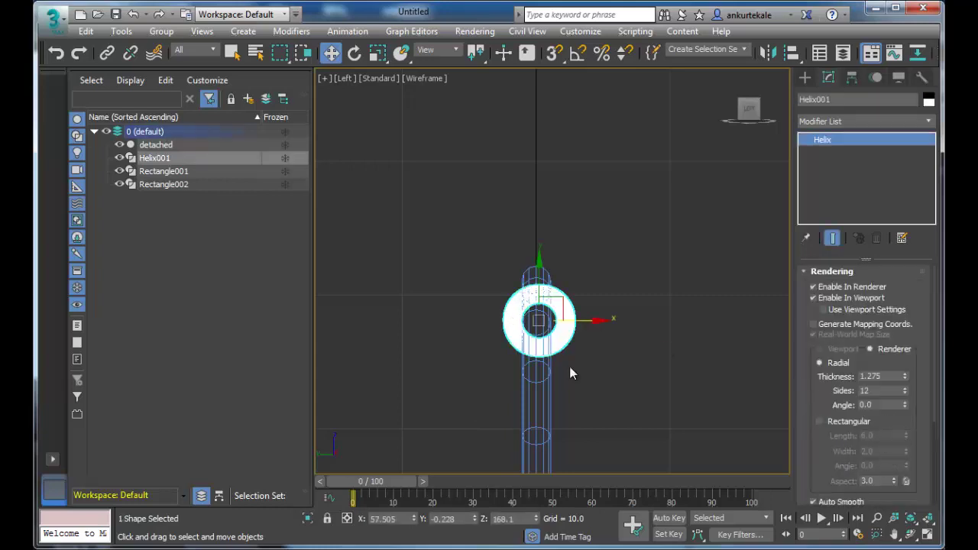
{"action": "left_click", "coordinate": [561, 331]}
{"action": "left_click_drag", "start_coordinate": [933, 379], "coordinate": [933, 444]}
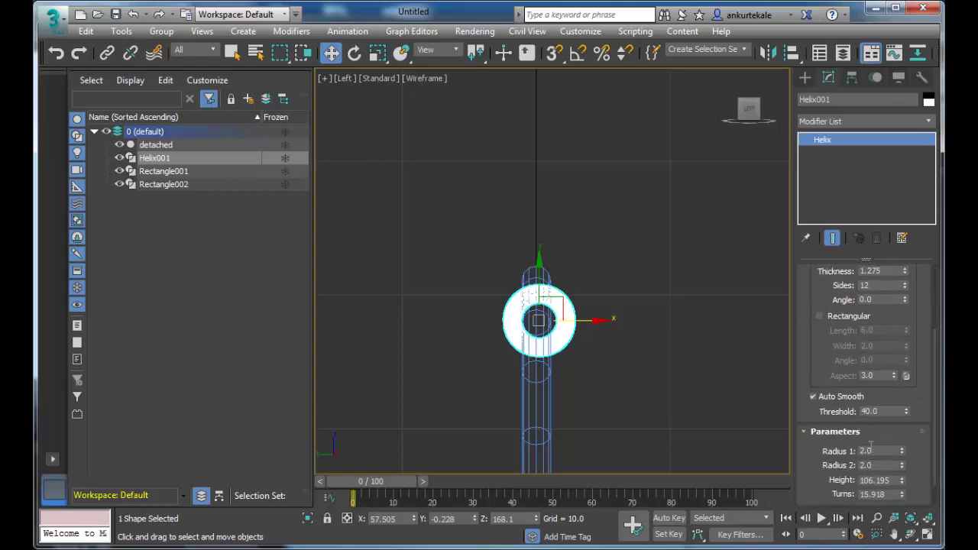
{"action": "double_click", "coordinate": [868, 450]}
{"action": "type", "text": "5"}
{"action": "double_click", "coordinate": [879, 465]}
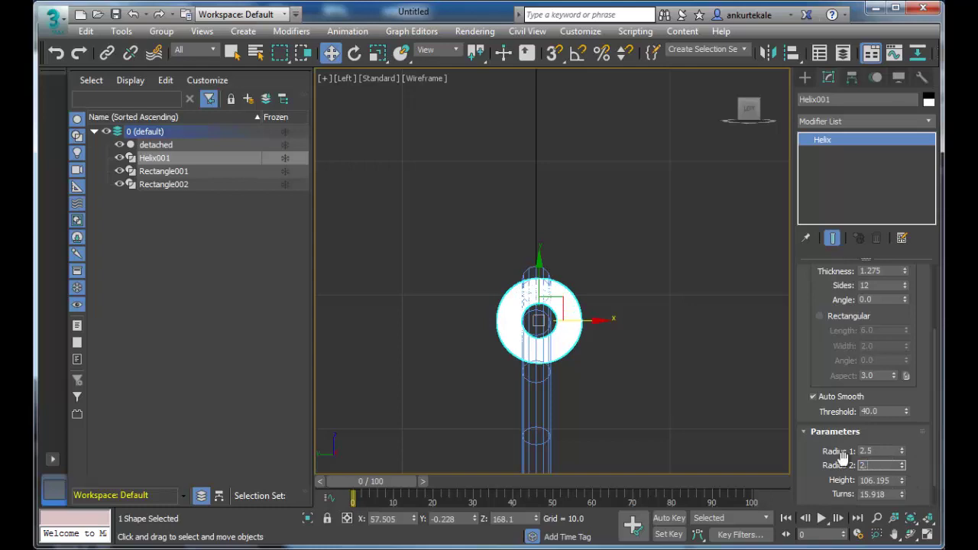
{"action": "double_click", "coordinate": [884, 451]}
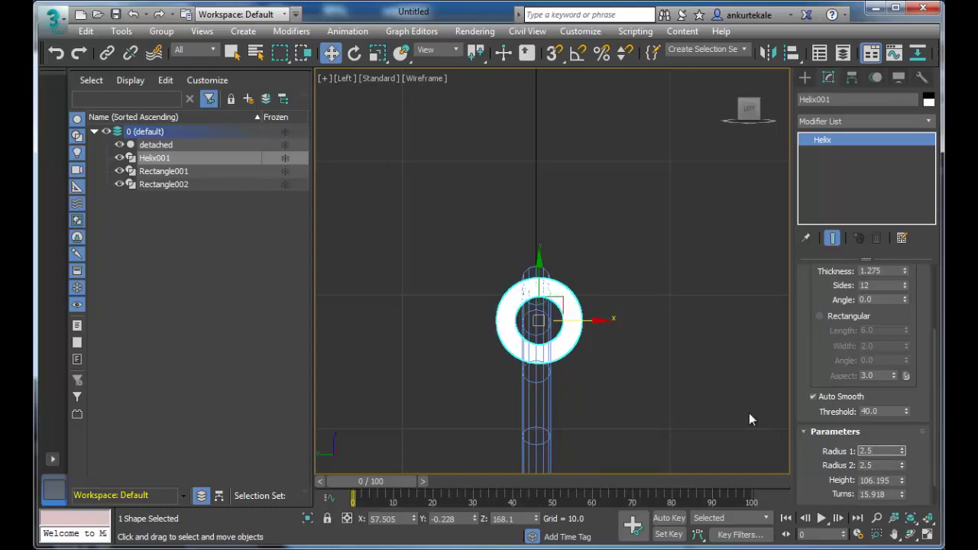
{"action": "key", "text": "alt+w"}
In the Perspective view, recheck the helix radii, restoring Radius 2 to 2.5
{"action": "left_click", "coordinate": [674, 351]}
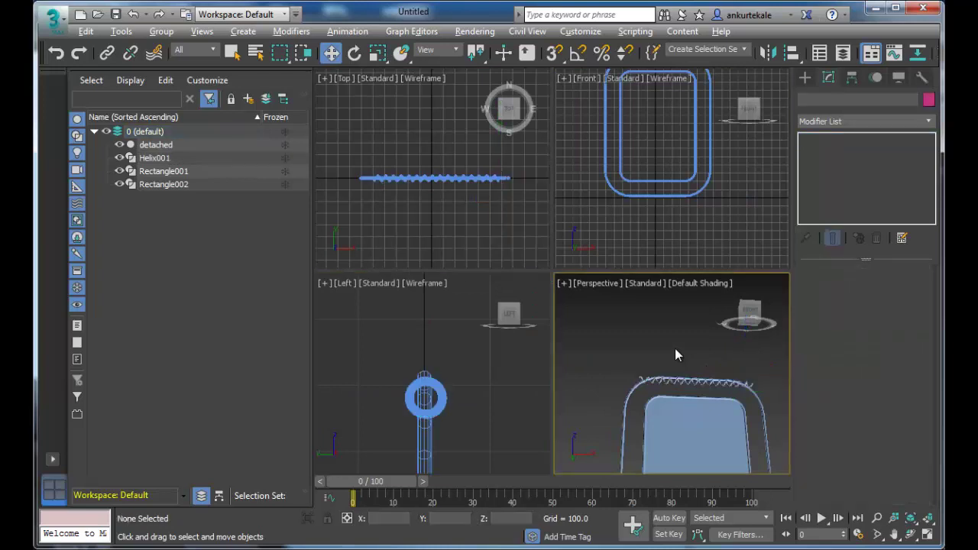
{"action": "key", "text": "alt+w"}
{"action": "left_click", "coordinate": [611, 289]}
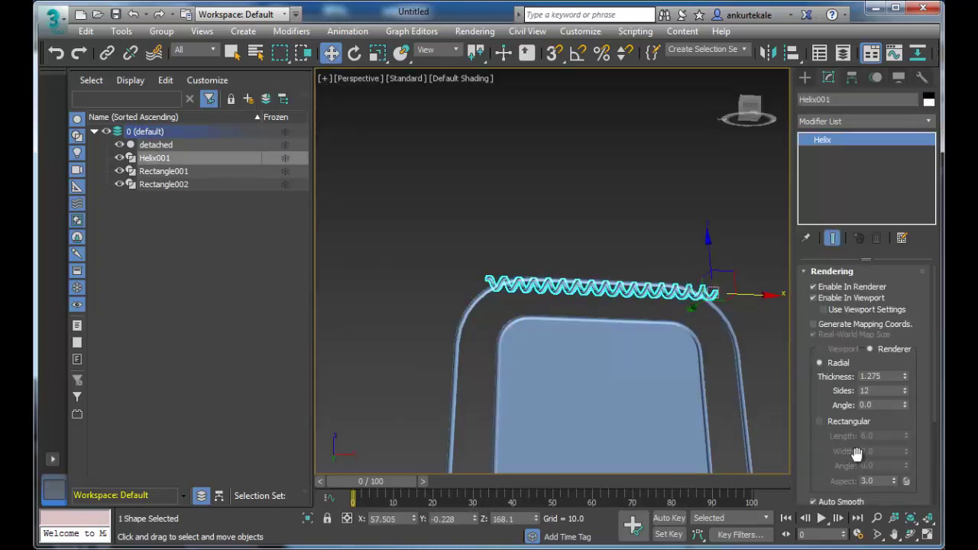
{"action": "left_click_drag", "start_coordinate": [936, 411], "coordinate": [935, 466]}
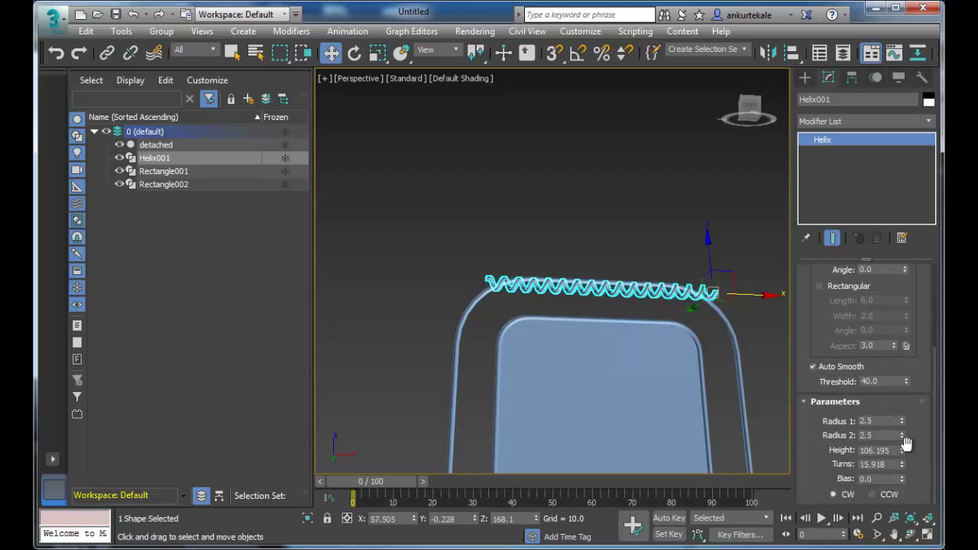
{"action": "double_click", "coordinate": [880, 421]}
{"action": "double_click", "coordinate": [871, 434]}
{"action": "type", "text": "5"}
{"action": "key", "text": "Return"}
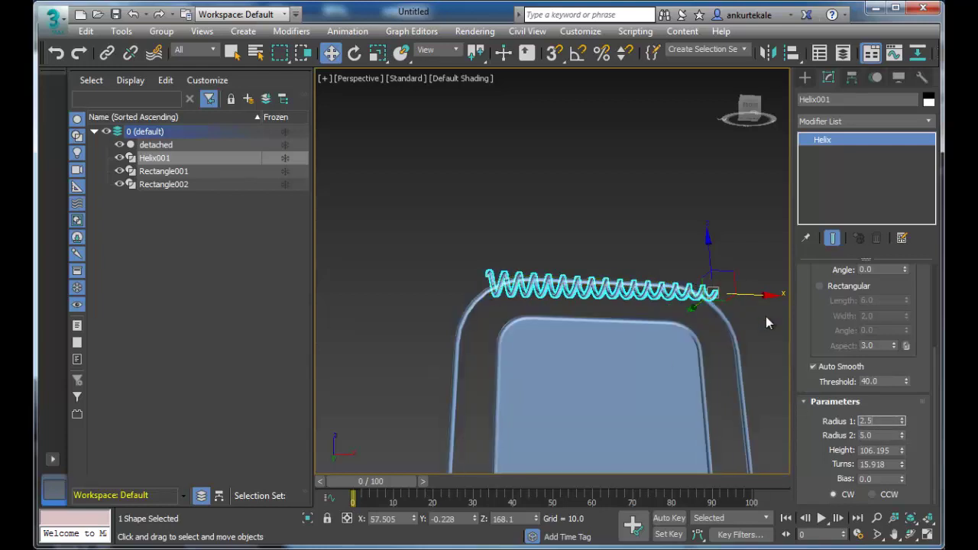
{"action": "key", "text": "Tab"}
{"action": "left_click", "coordinate": [880, 421]}
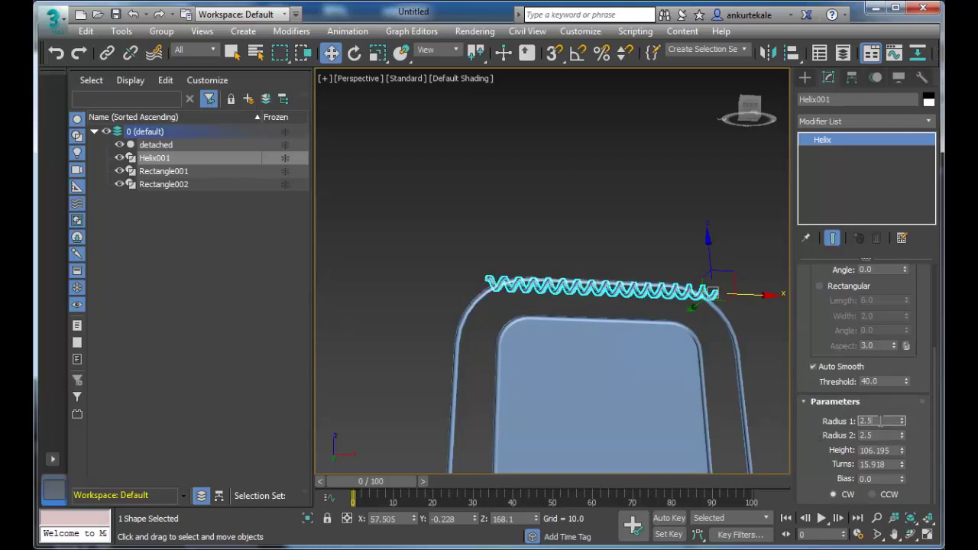
{"action": "left_click", "coordinate": [639, 288]}
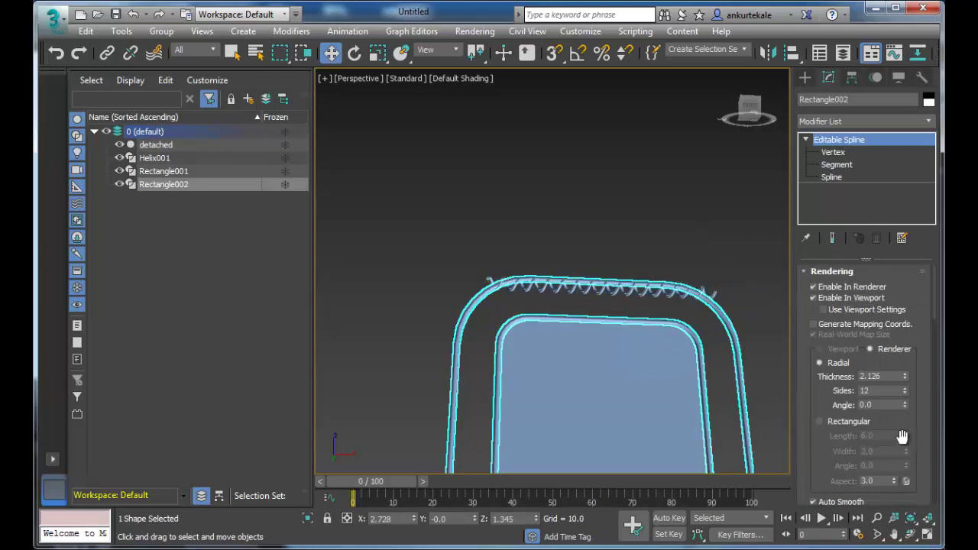
{"action": "mouse_move", "coordinate": [936, 314]}
{"action": "left_mouse_down"}
{"action": "mouse_move", "coordinate": [942, 402]}
{"action": "mouse_move", "coordinate": [749, 333]}
{"action": "left_mouse_up"}
{"action": "left_click", "coordinate": [719, 297]}
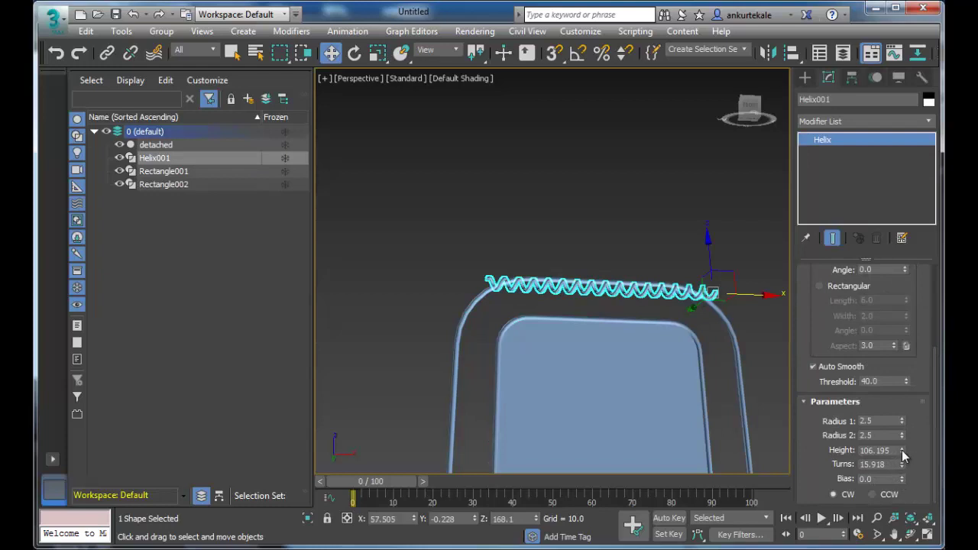
Shorten Helix001's height to 84.956
{"action": "left_click_drag", "start_coordinate": [902, 450], "coordinate": [910, 464]}
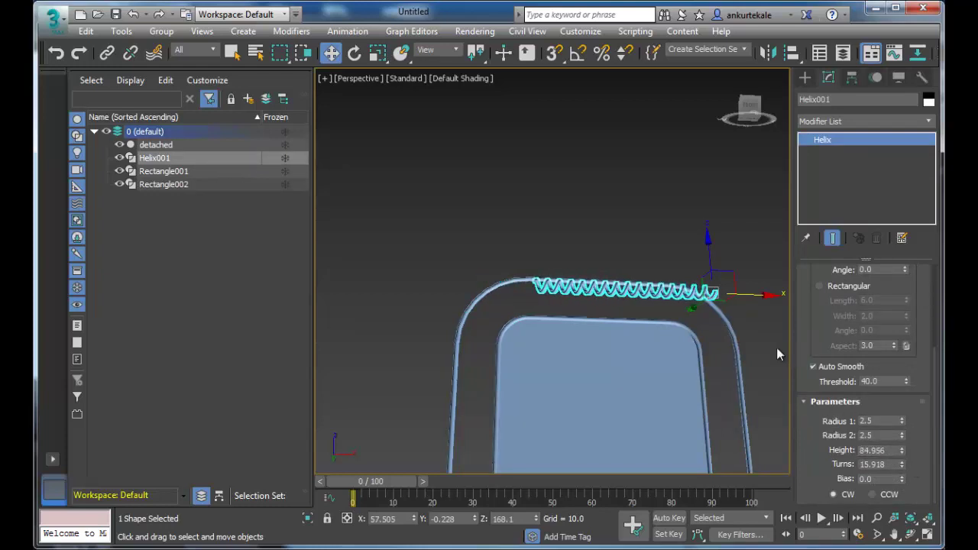
{"action": "key", "text": "alt+w"}
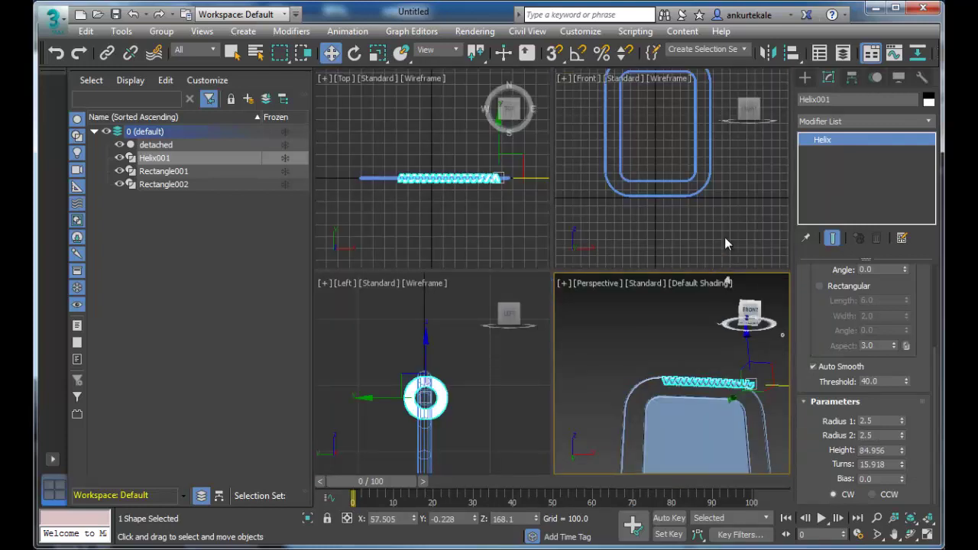
{"action": "left_click", "coordinate": [724, 238]}
{"action": "left_click", "coordinate": [539, 243]}
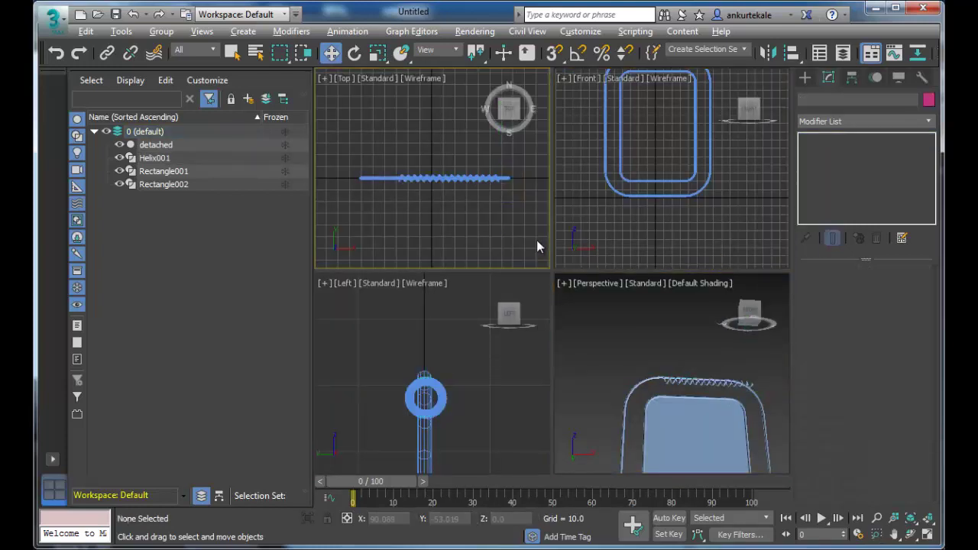
{"action": "key", "text": "alt+w"}
In the Top view, nudge Rectangle002 along X and slide the helix left along the rail
{"action": "left_click", "coordinate": [610, 292]}
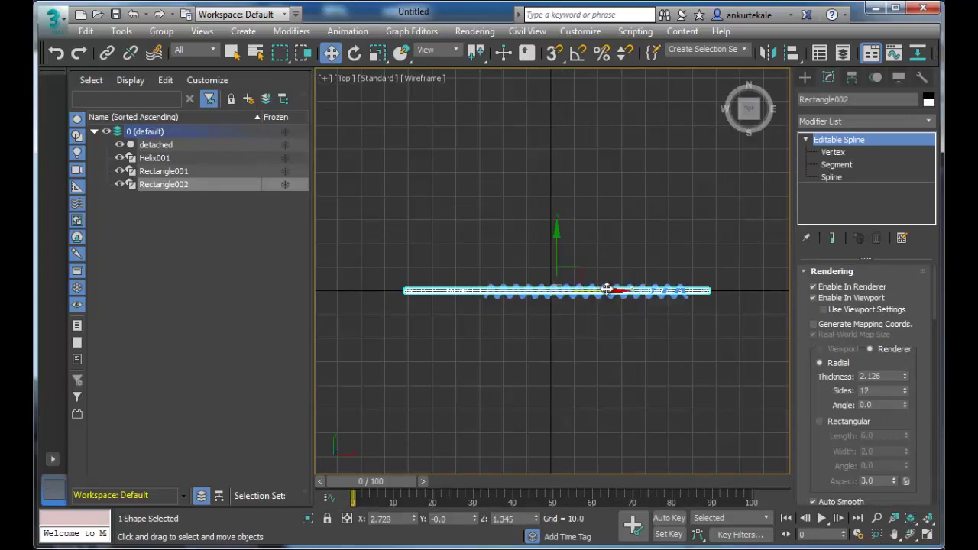
{"action": "left_click_drag", "start_coordinate": [606, 289], "coordinate": [613, 293]}
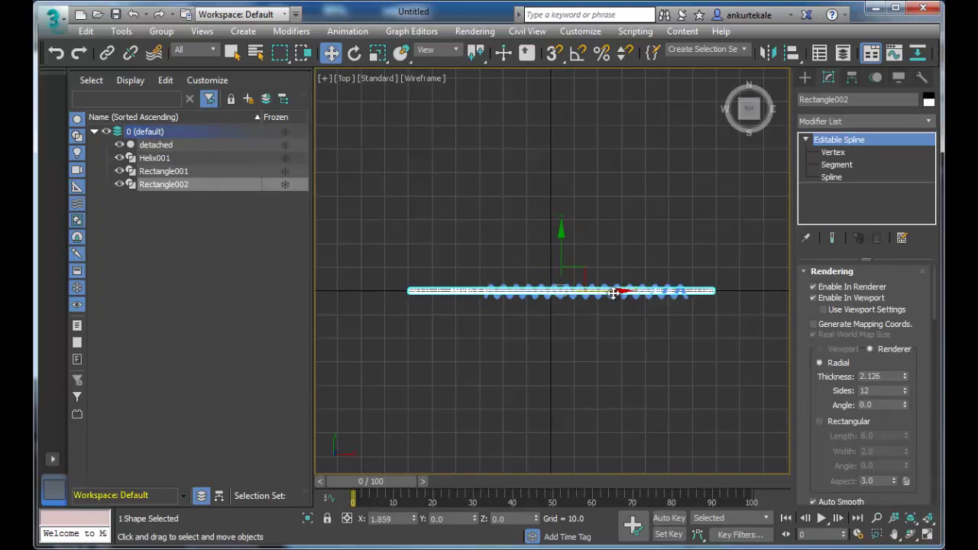
{"action": "left_click", "coordinate": [637, 296]}
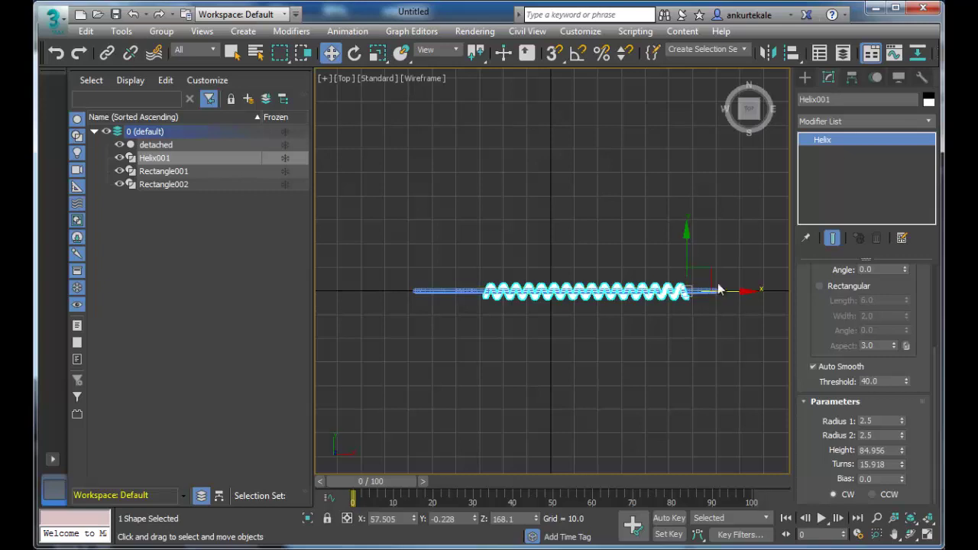
{"action": "left_click_drag", "start_coordinate": [739, 288], "coordinate": [716, 291]}
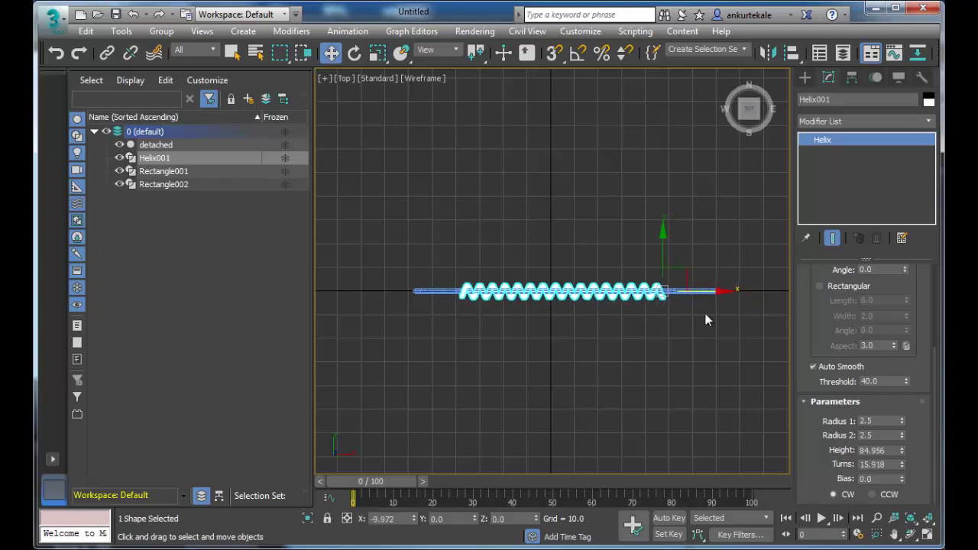
{"action": "left_click", "coordinate": [691, 339]}
{"action": "key", "text": "alt+w"}
{"action": "left_click", "coordinate": [631, 354]}
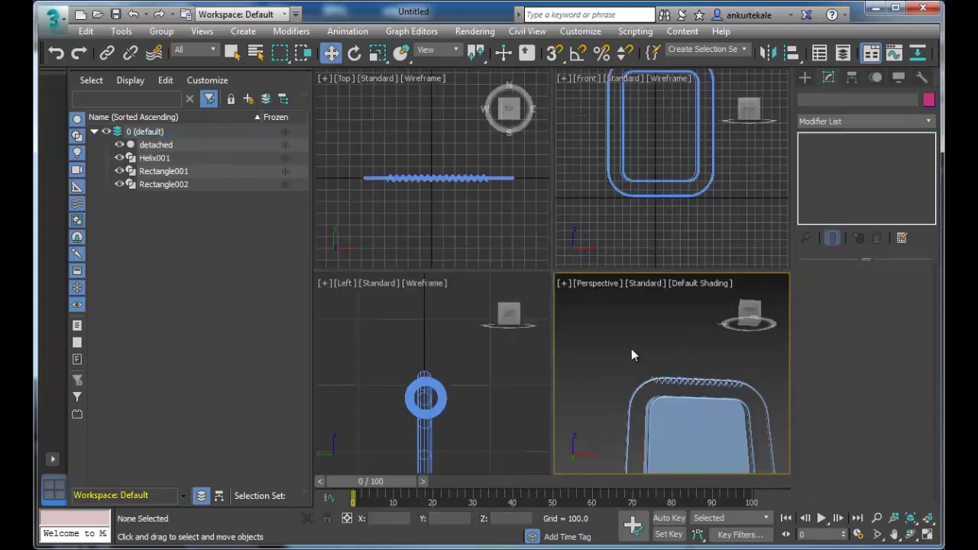
{"action": "key", "text": "alt+w"}
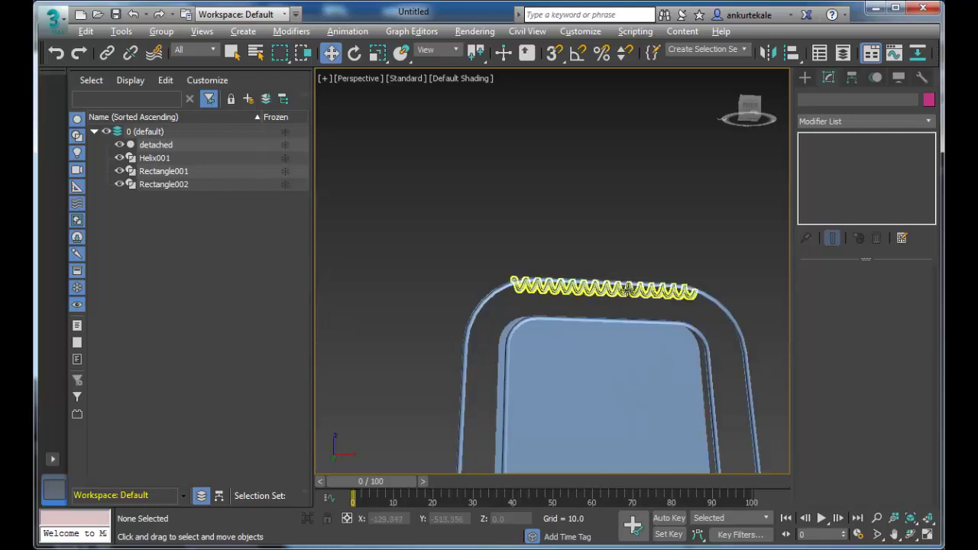
{"action": "left_click", "coordinate": [626, 290]}
{"action": "key", "text": "alt+w"}
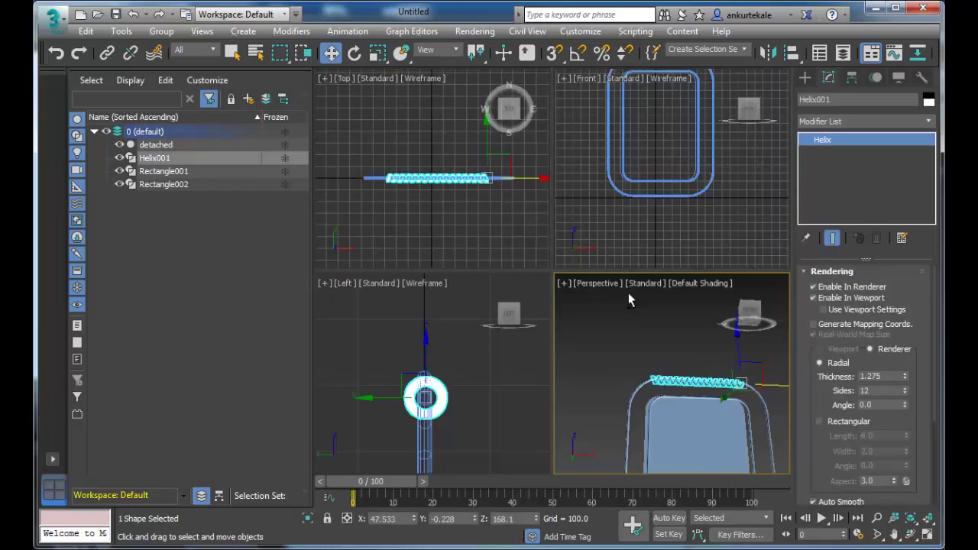
{"action": "left_click", "coordinate": [658, 225]}
In the Front view, raise Helix001 onto the top rail at Z 170.914
{"action": "key", "text": "alt+w"}
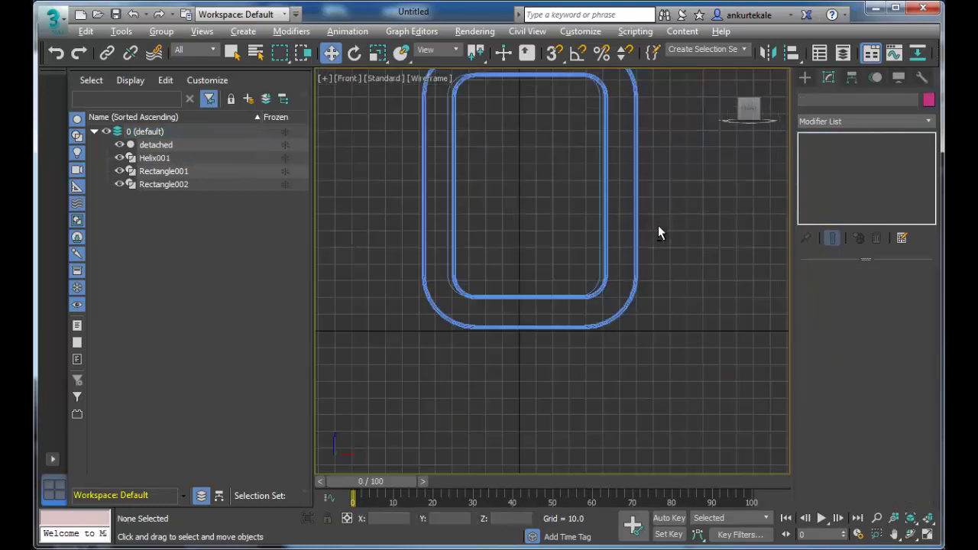
{"action": "scroll", "coordinate": [680, 242], "scroll_direction": "up", "scroll_amount": 2}
{"action": "scroll", "coordinate": [679, 252], "scroll_direction": "down", "scroll_amount": 5}
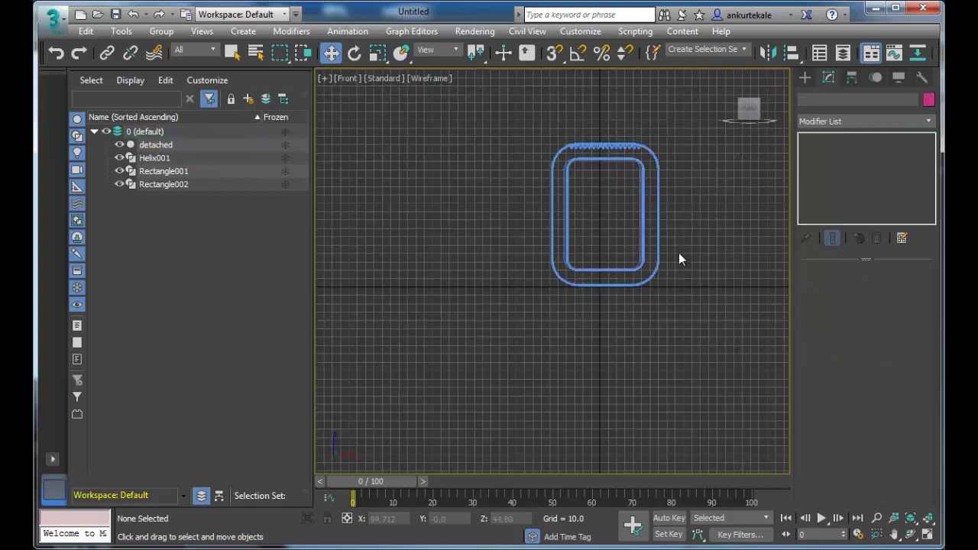
{"action": "middle_click_drag", "start_coordinate": [679, 208], "coordinate": [626, 309]}
{"action": "scroll", "coordinate": [626, 309], "scroll_direction": "up", "scroll_amount": 4}
{"action": "scroll", "coordinate": [609, 284], "scroll_direction": "up", "scroll_amount": 1}
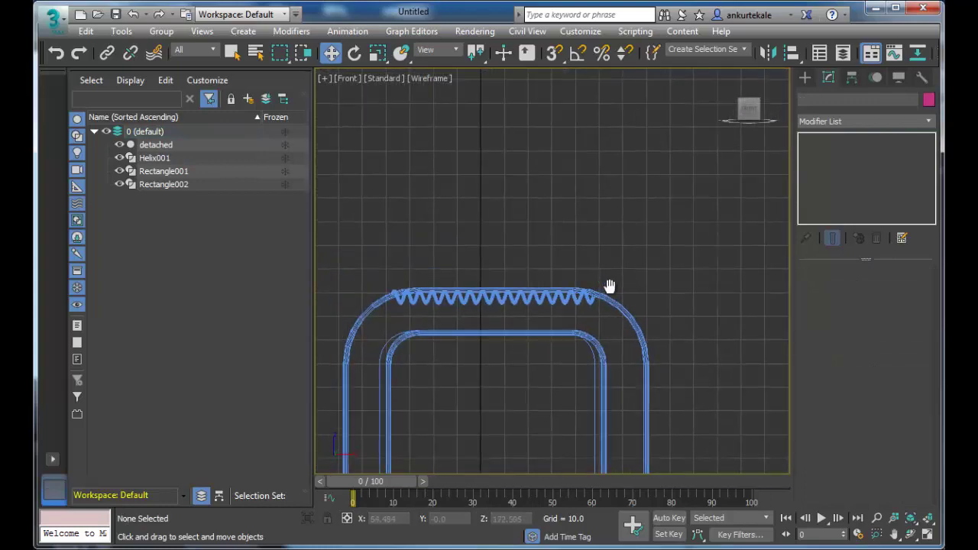
{"action": "left_click", "coordinate": [531, 305]}
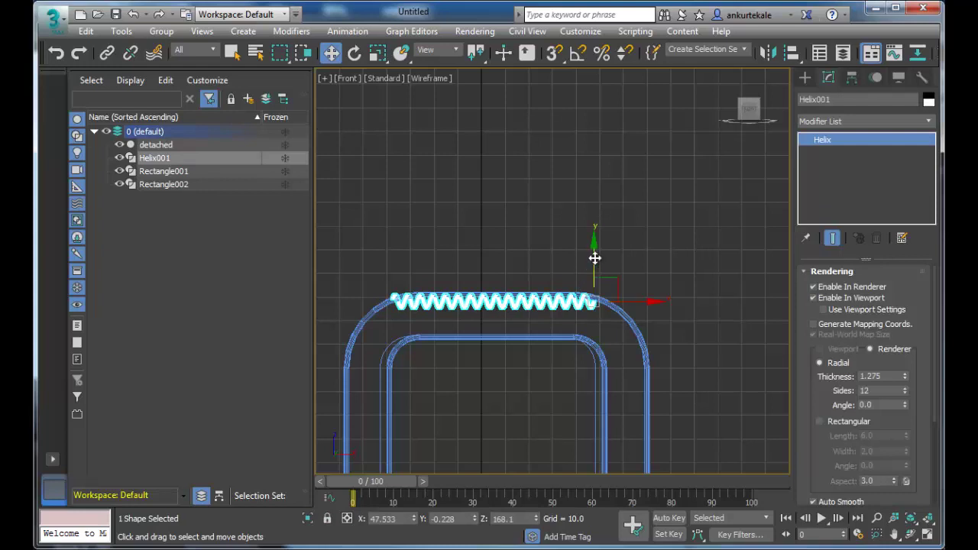
{"action": "left_click_drag", "start_coordinate": [593, 258], "coordinate": [594, 251]}
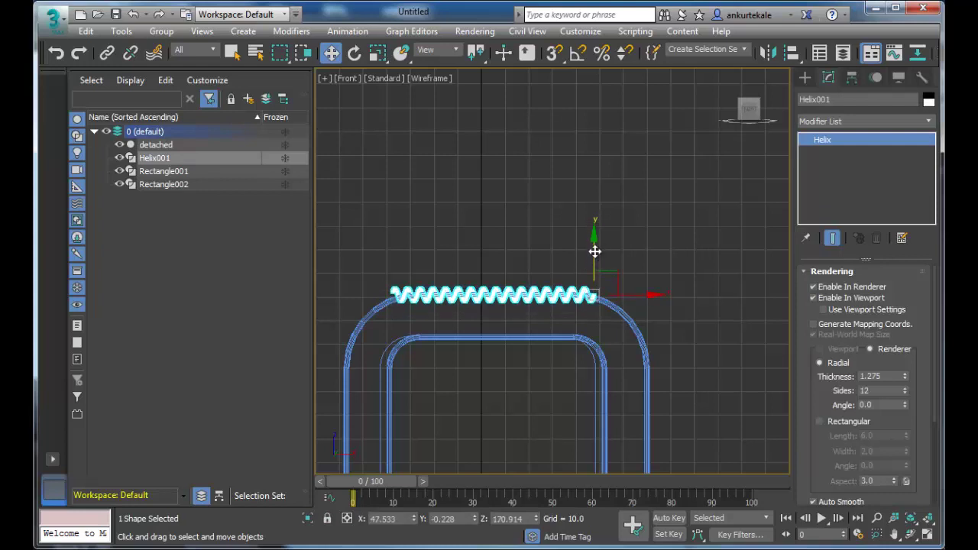
Reselect the helix and bring up its Object Color dialog
{"action": "left_click", "coordinate": [667, 329]}
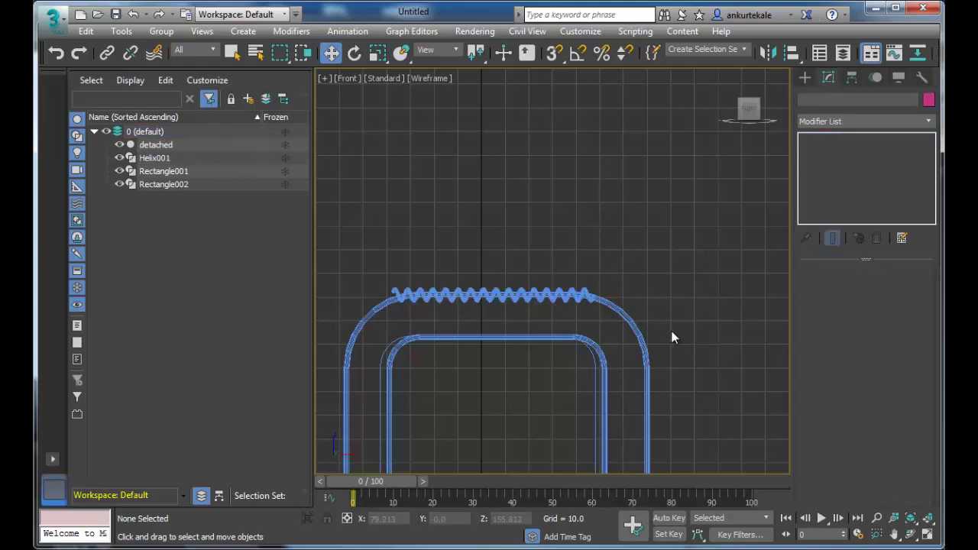
{"action": "left_click", "coordinate": [546, 291]}
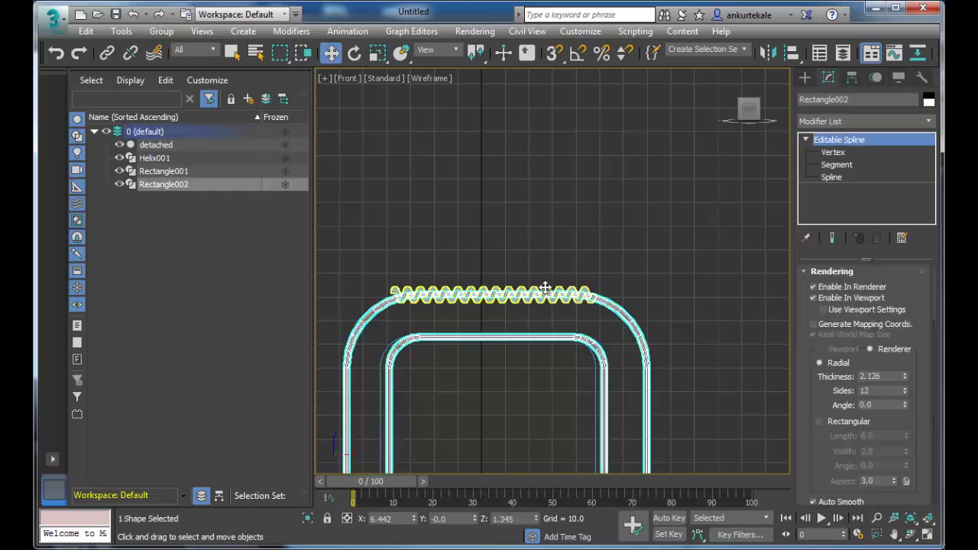
{"action": "left_click", "coordinate": [546, 291]}
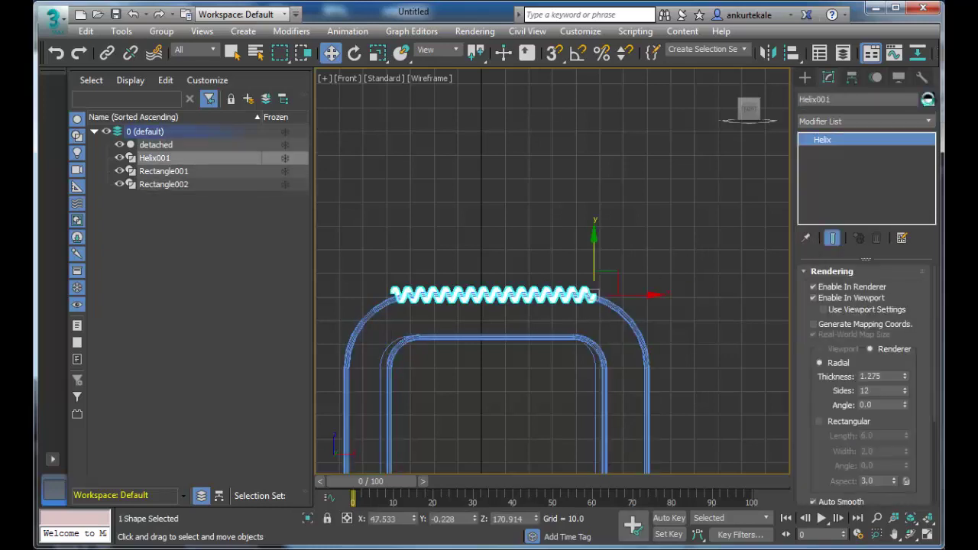
{"action": "left_click", "coordinate": [928, 100]}
Give Helix001 a golden-yellow object colour from the custom swatches and confirm it
{"action": "left_click", "coordinate": [519, 293]}
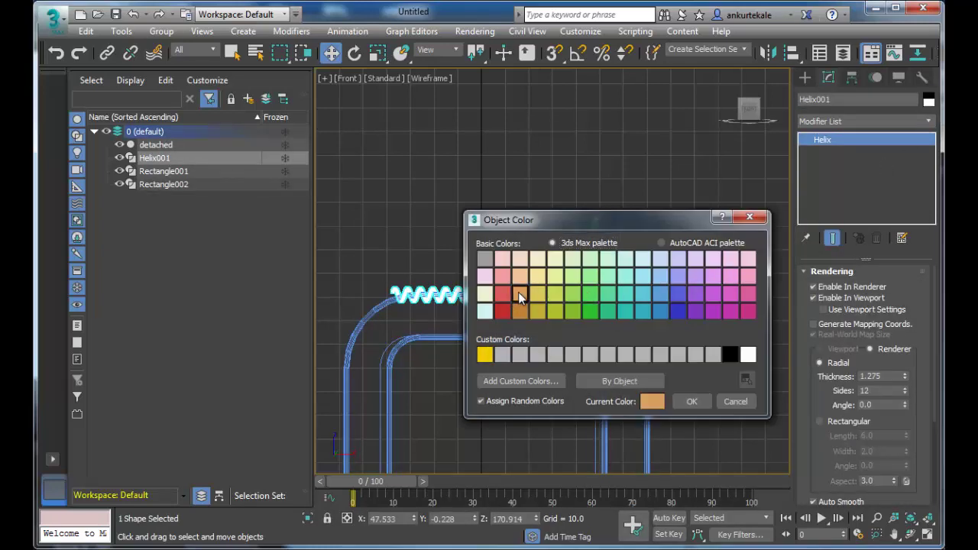
{"action": "left_click", "coordinate": [486, 355]}
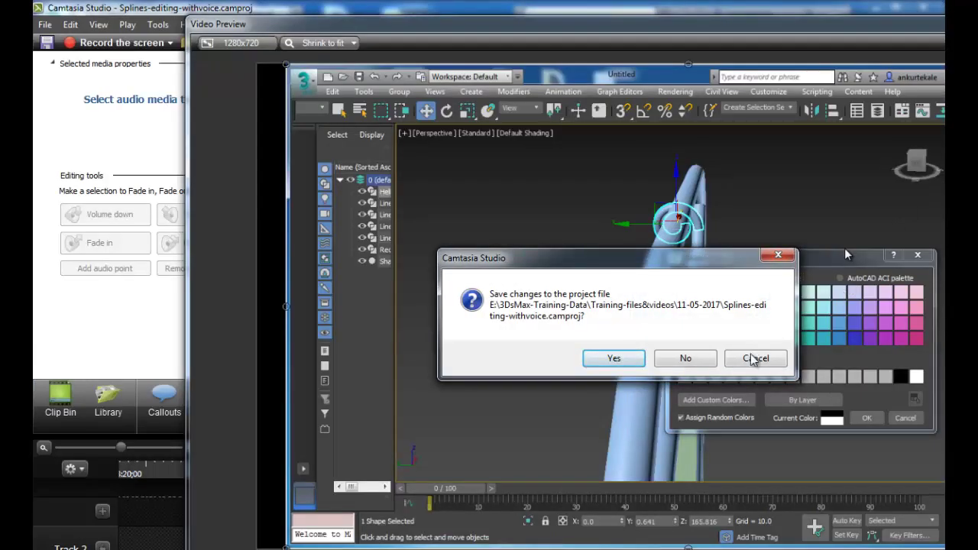
{"action": "left_click", "coordinate": [754, 357]}
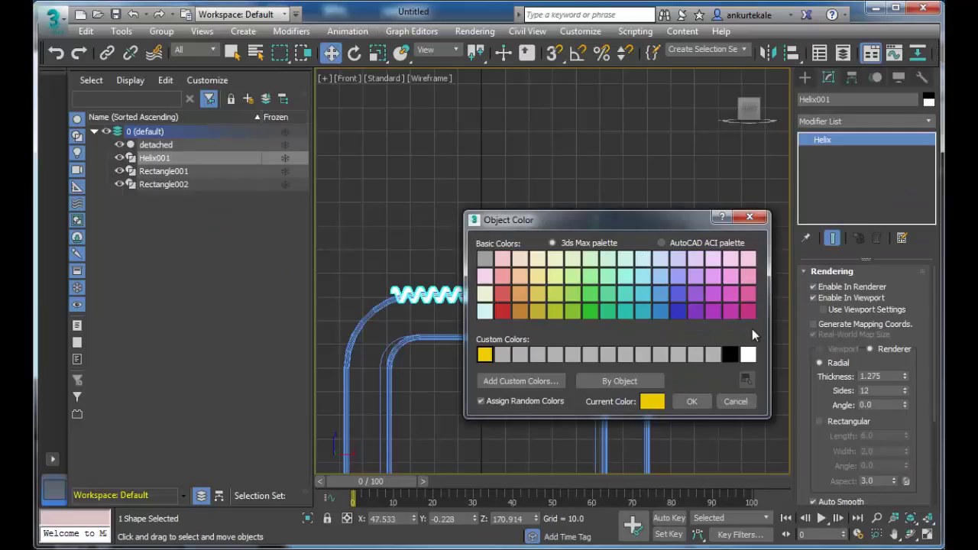
{"action": "left_click", "coordinate": [660, 403]}
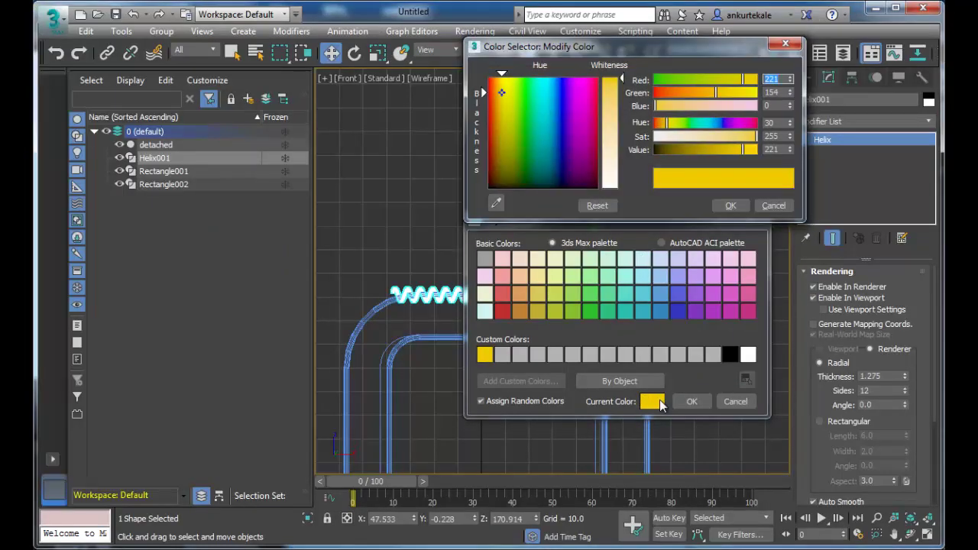
{"action": "left_click", "coordinate": [689, 403]}
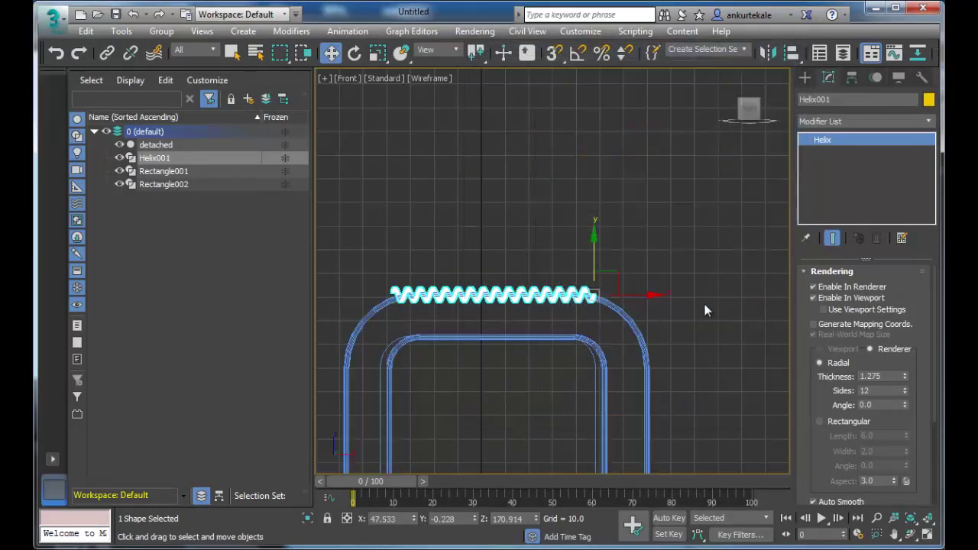
{"action": "left_click", "coordinate": [705, 313]}
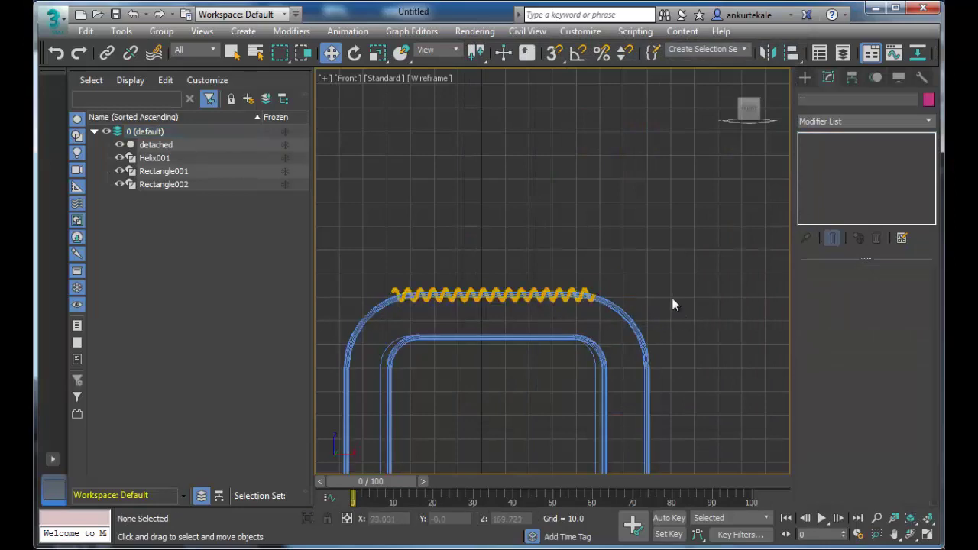
Clone Helix001 down onto the bottom rail as an Instance copy
{"action": "scroll", "coordinate": [570, 348], "scroll_direction": "down", "scroll_amount": 2}
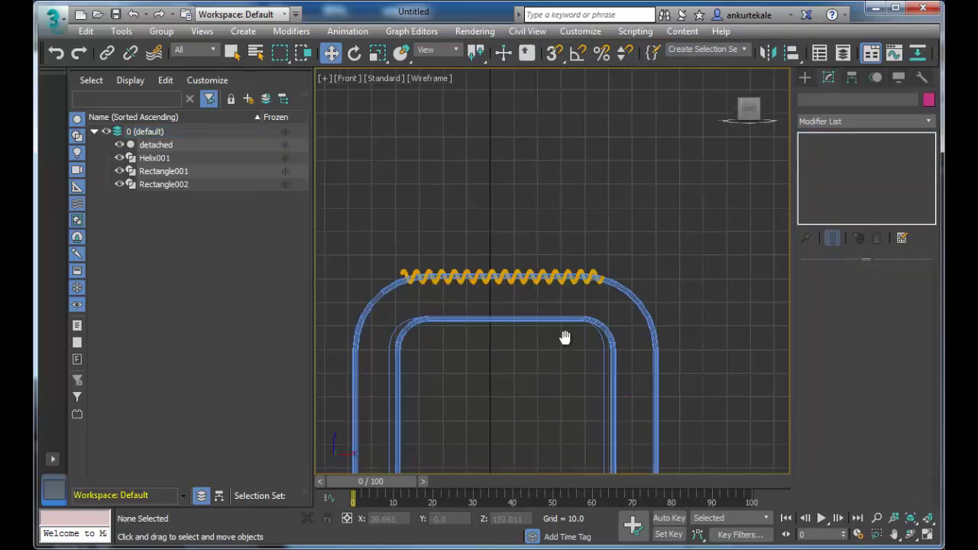
{"action": "scroll", "coordinate": [585, 259], "scroll_direction": "down", "scroll_amount": 5}
{"action": "scroll", "coordinate": [582, 262], "scroll_direction": "down", "scroll_amount": 3}
{"action": "scroll", "coordinate": [570, 321], "scroll_direction": "up", "scroll_amount": 2}
{"action": "scroll", "coordinate": [570, 321], "scroll_direction": "up", "scroll_amount": 1}
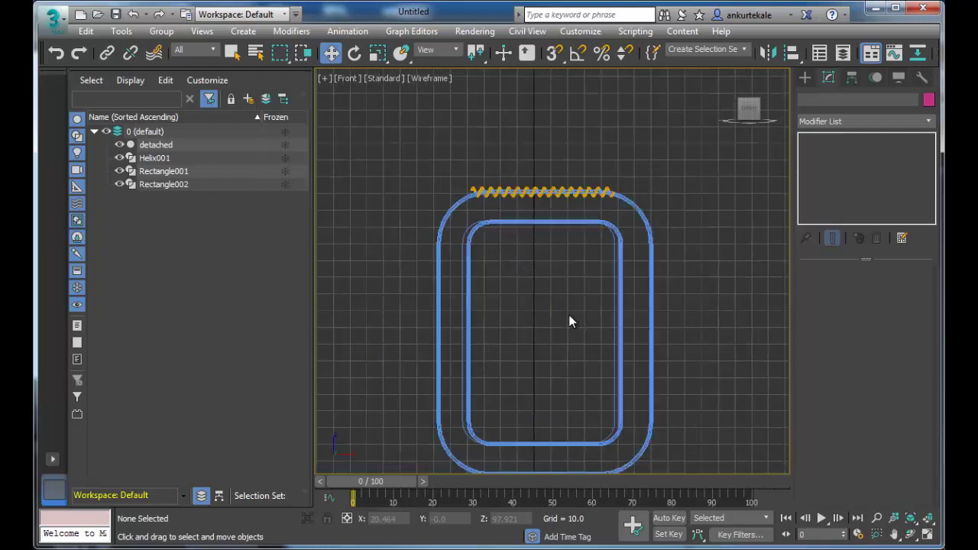
{"action": "left_click", "coordinate": [541, 191]}
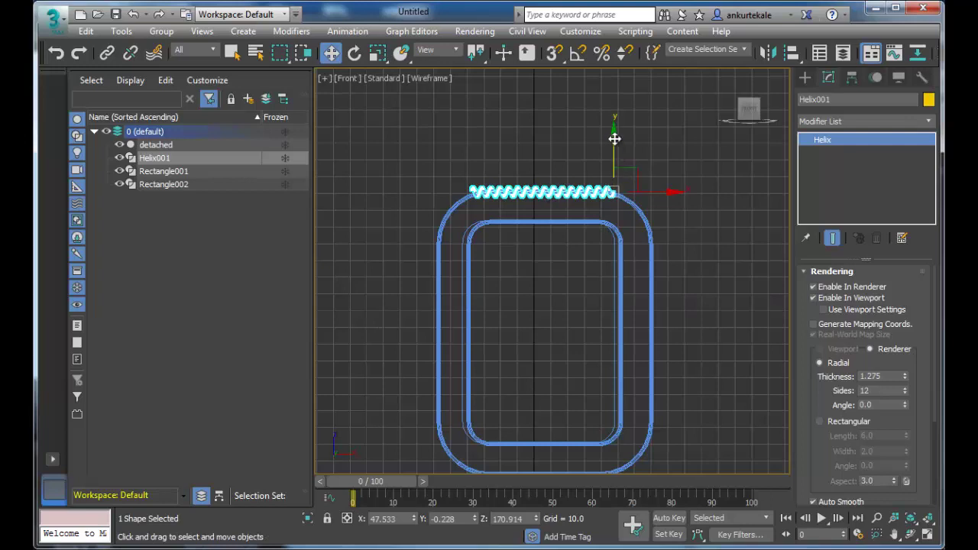
{"action": "left_click_drag", "start_coordinate": [615, 138], "coordinate": [596, 413], "text": "shift"}
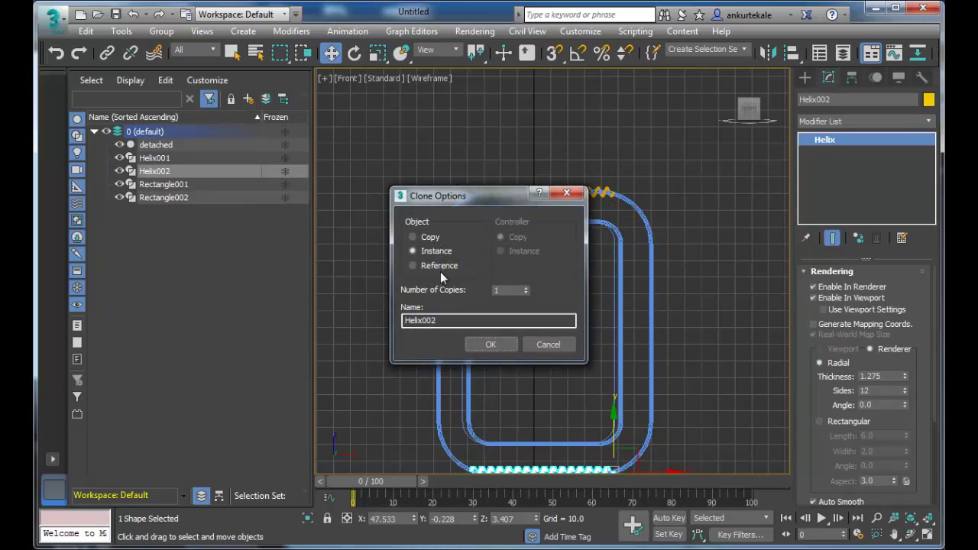
{"action": "left_click", "coordinate": [494, 340]}
{"action": "left_click", "coordinate": [582, 356]}
Reframe the front view around the whole frame and select the bottom helix copy, Helix002
{"action": "scroll", "coordinate": [586, 313], "scroll_direction": "down", "scroll_amount": 4}
{"action": "scroll", "coordinate": [586, 313], "scroll_direction": "up", "scroll_amount": 5}
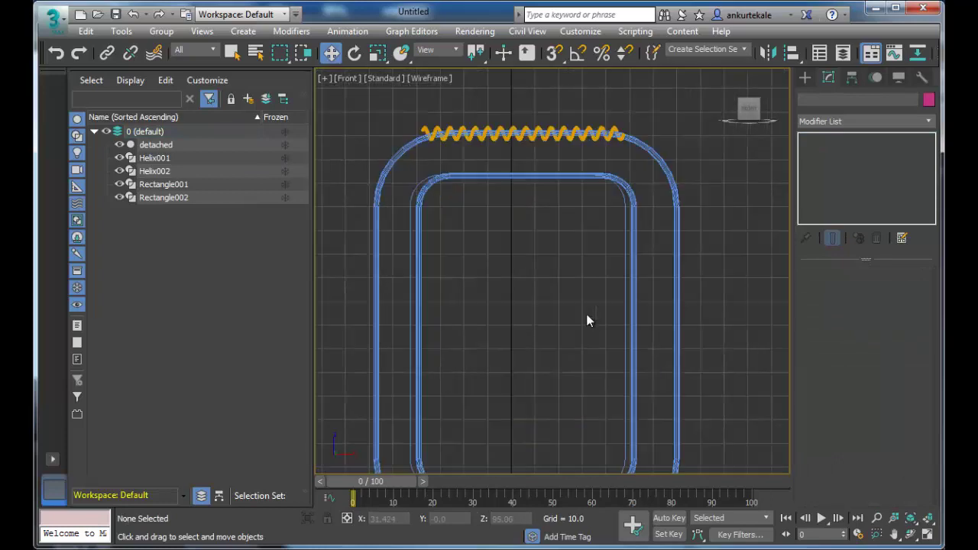
{"action": "scroll", "coordinate": [586, 310], "scroll_direction": "down", "scroll_amount": 5}
{"action": "middle_click_drag", "start_coordinate": [586, 301], "coordinate": [583, 285]}
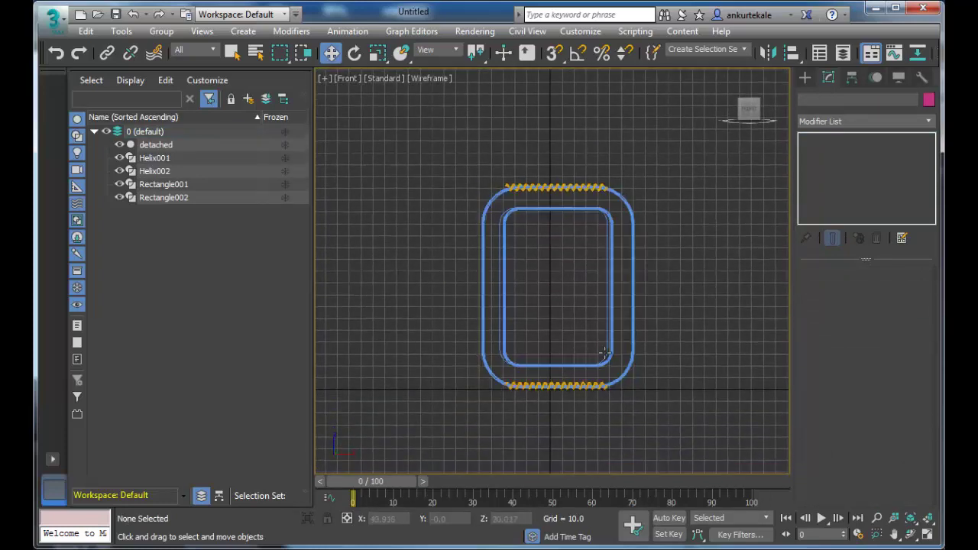
{"action": "scroll", "coordinate": [562, 267], "scroll_direction": "up", "scroll_amount": 4}
{"action": "scroll", "coordinate": [539, 245], "scroll_direction": "down", "scroll_amount": 3}
{"action": "scroll", "coordinate": [548, 328], "scroll_direction": "up", "scroll_amount": 3}
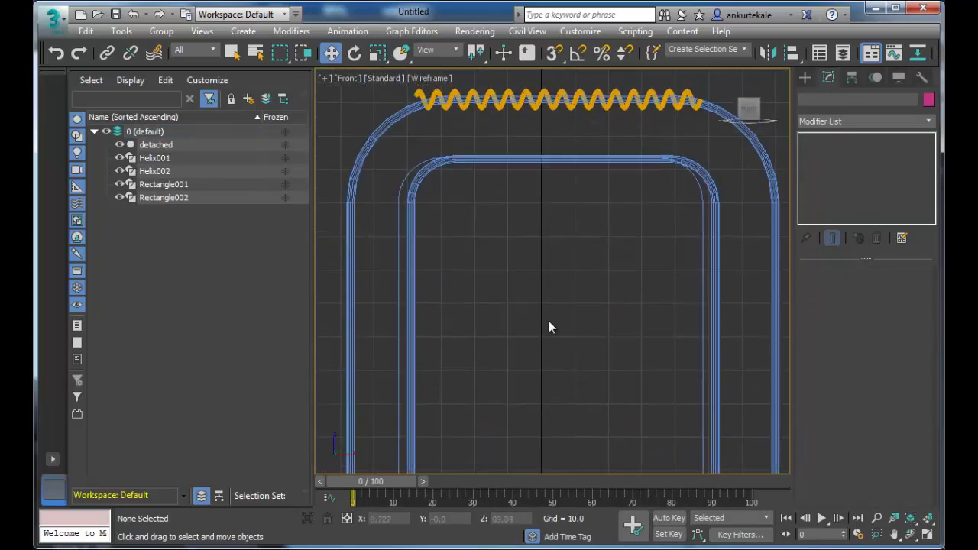
{"action": "scroll", "coordinate": [561, 317], "scroll_direction": "down", "scroll_amount": 1}
{"action": "middle_click_drag", "start_coordinate": [561, 397], "coordinate": [557, 303]}
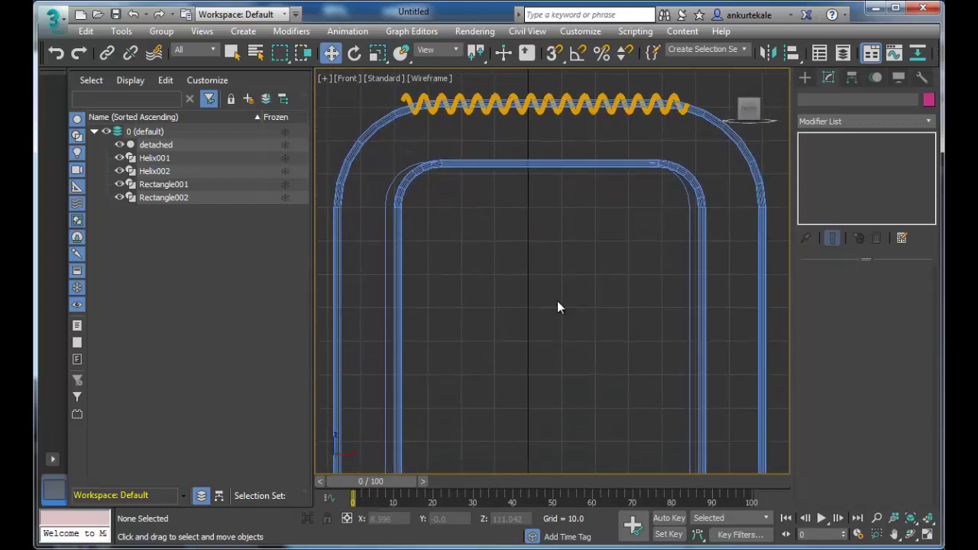
{"action": "scroll", "coordinate": [559, 328], "scroll_direction": "down", "scroll_amount": 5}
{"action": "scroll", "coordinate": [561, 350], "scroll_direction": "up", "scroll_amount": 2}
{"action": "left_click", "coordinate": [547, 384]}
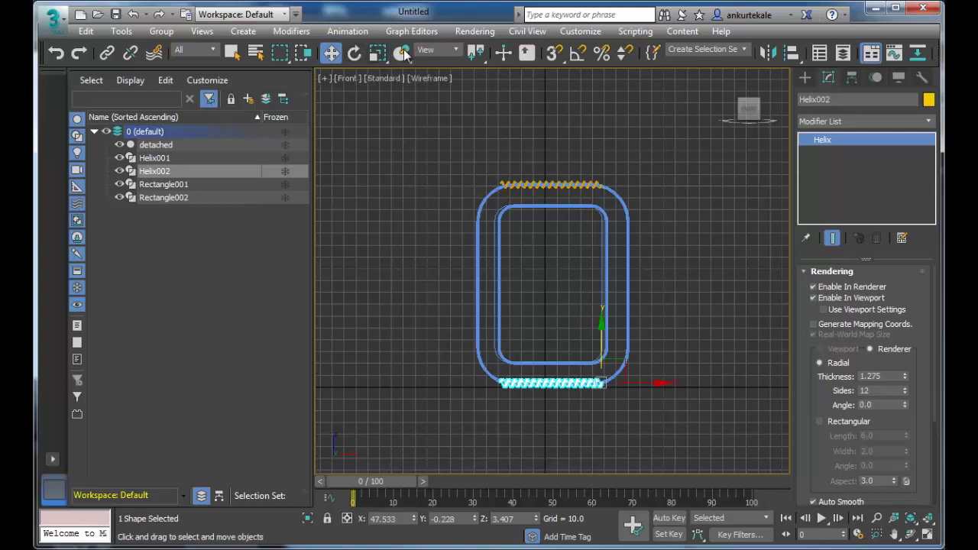
Try tilting Helix002, undo it, then select the bottom coil and zoom the Front view onto it
{"action": "left_click", "coordinate": [354, 54]}
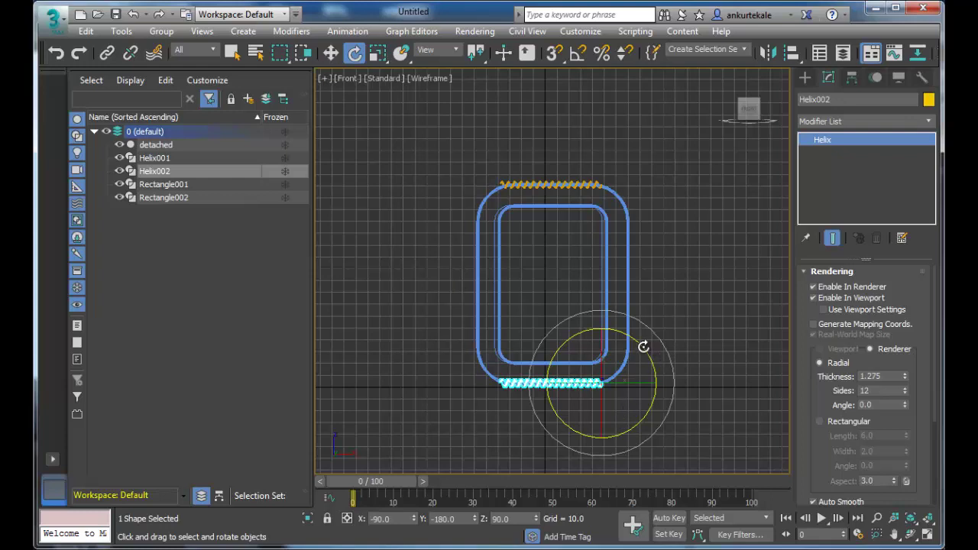
{"action": "left_click_drag", "start_coordinate": [643, 347], "coordinate": [634, 348]}
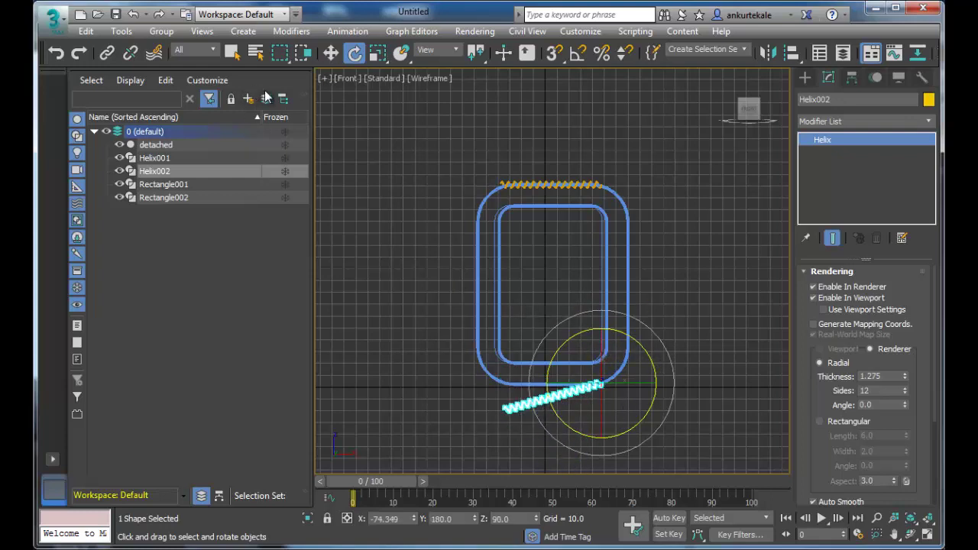
{"action": "left_click", "coordinate": [133, 13]}
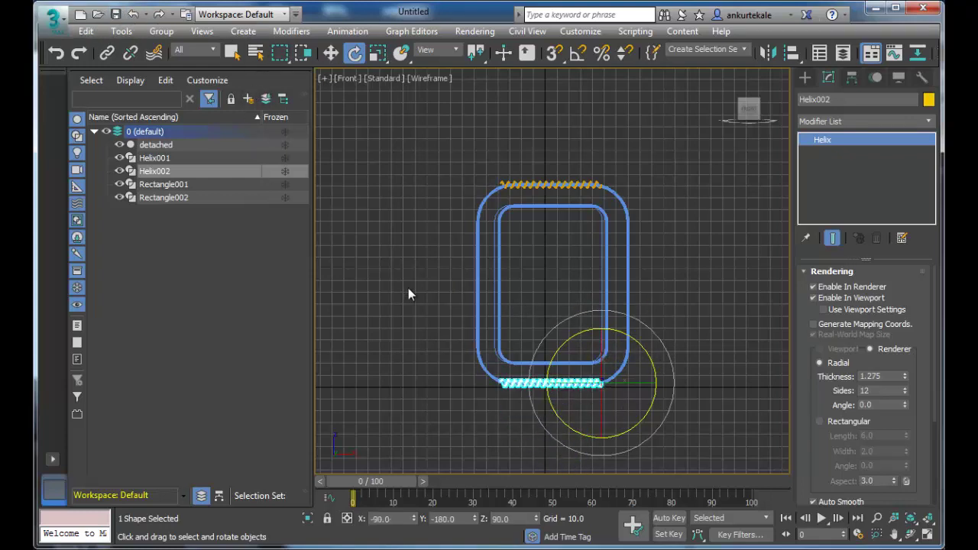
{"action": "left_click", "coordinate": [232, 52]}
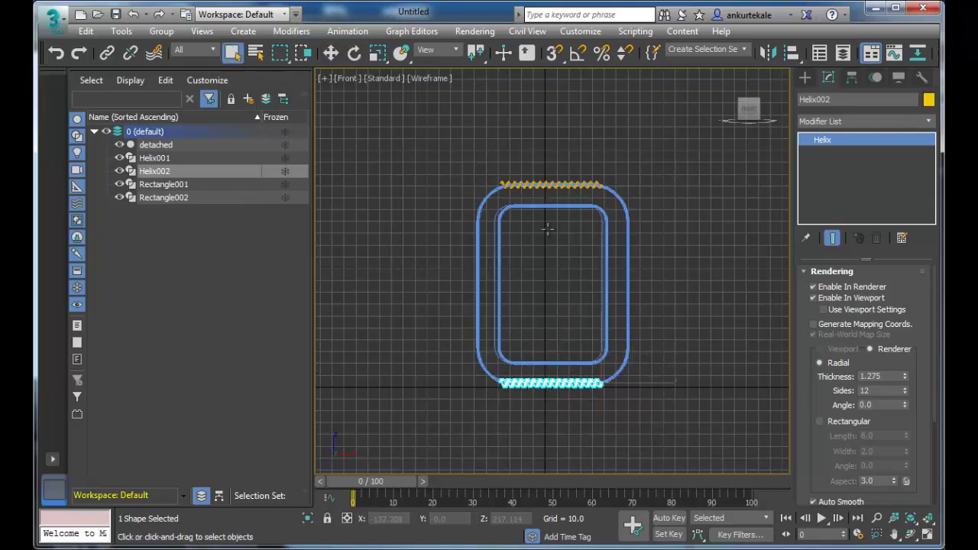
{"action": "left_click", "coordinate": [557, 381]}
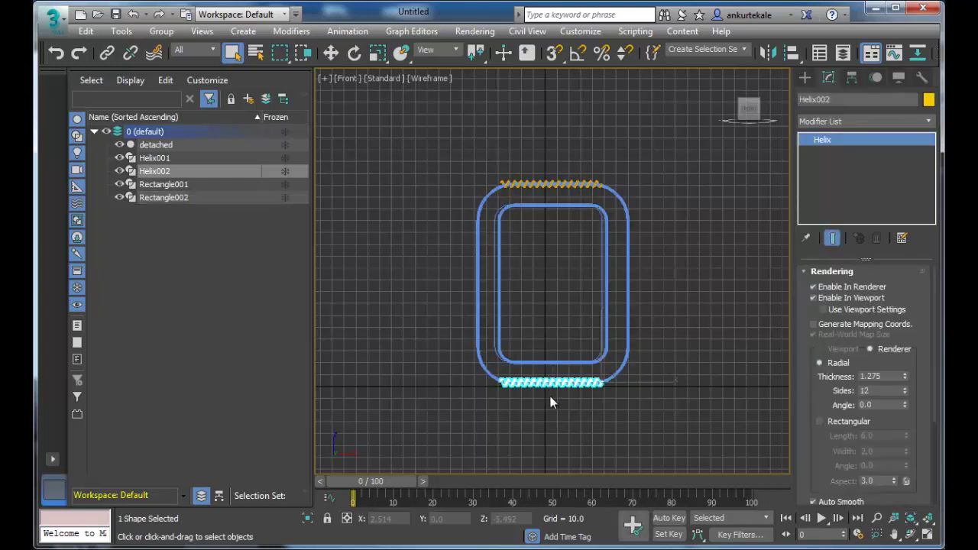
{"action": "scroll", "coordinate": [553, 401], "scroll_direction": "up", "scroll_amount": 5}
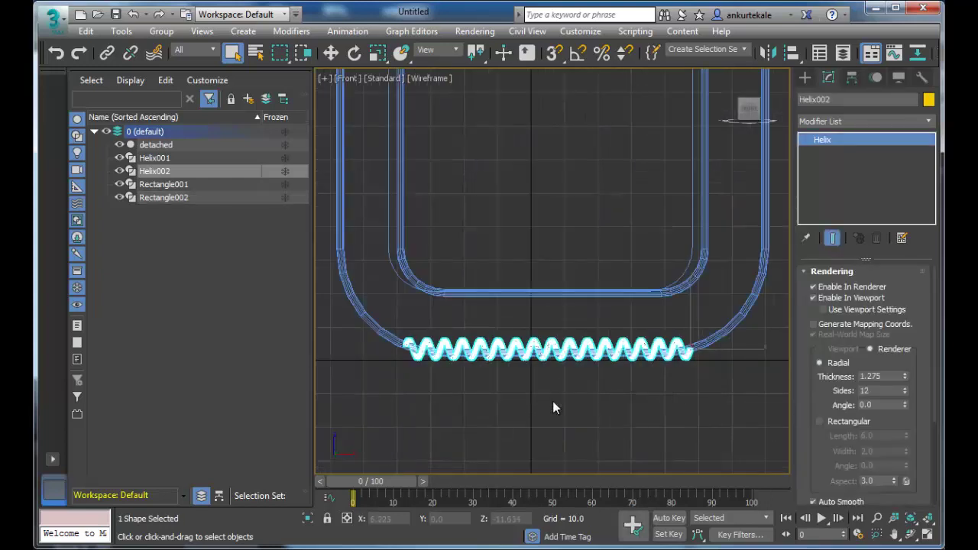
Shift-drag the bottom coil upward to clone it as Helix003
{"action": "left_click", "coordinate": [549, 346]}
{"action": "key", "text": "w"}
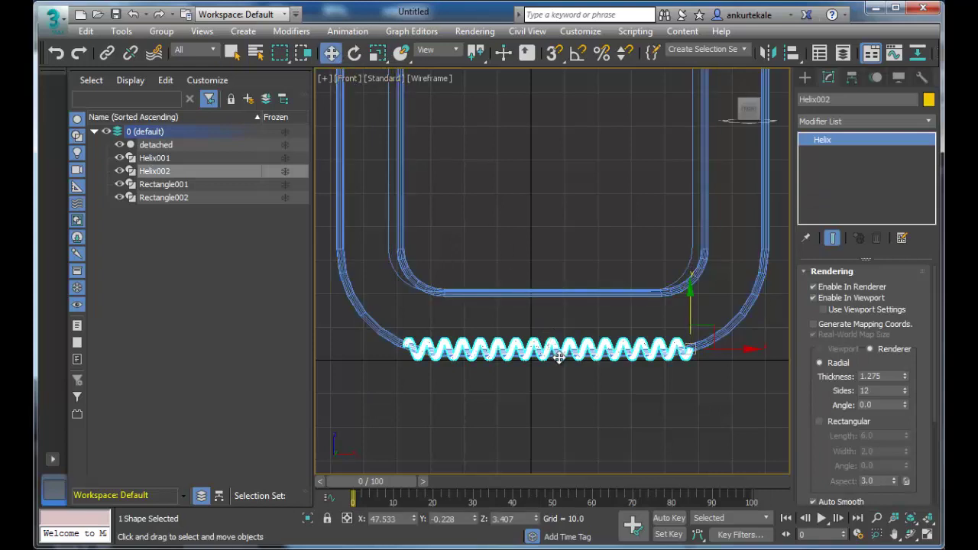
{"action": "left_click_drag", "start_coordinate": [564, 346], "coordinate": [566, 143], "text": "shift"}
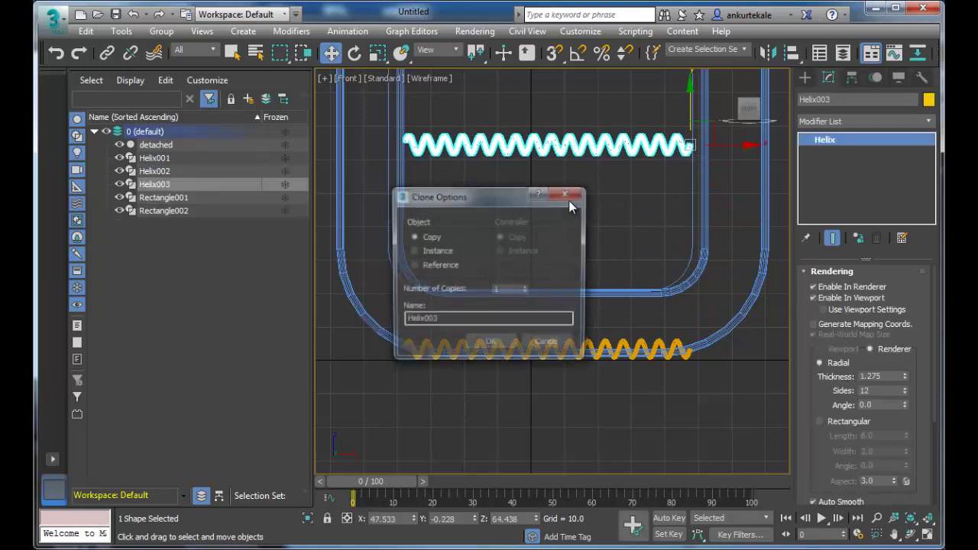
{"action": "left_click", "coordinate": [492, 345]}
{"action": "mouse_move", "coordinate": [628, 143]}
{"action": "middle_mouse_down"}
{"action": "mouse_move", "coordinate": [613, 227]}
{"action": "mouse_move", "coordinate": [559, 388]}
{"action": "middle_mouse_up"}
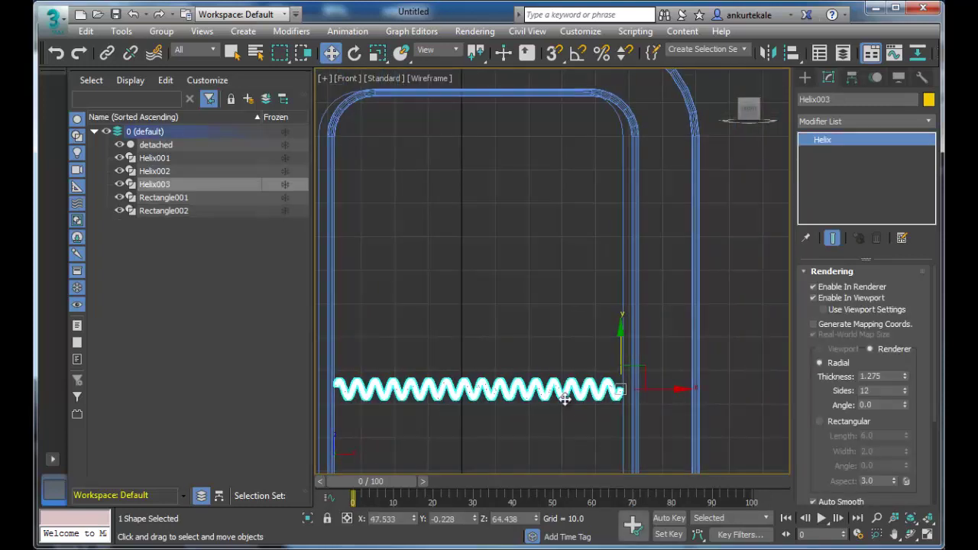
With Angle Snap on, rotate Helix003 exactly 90° to stand upright
{"action": "left_click", "coordinate": [354, 54]}
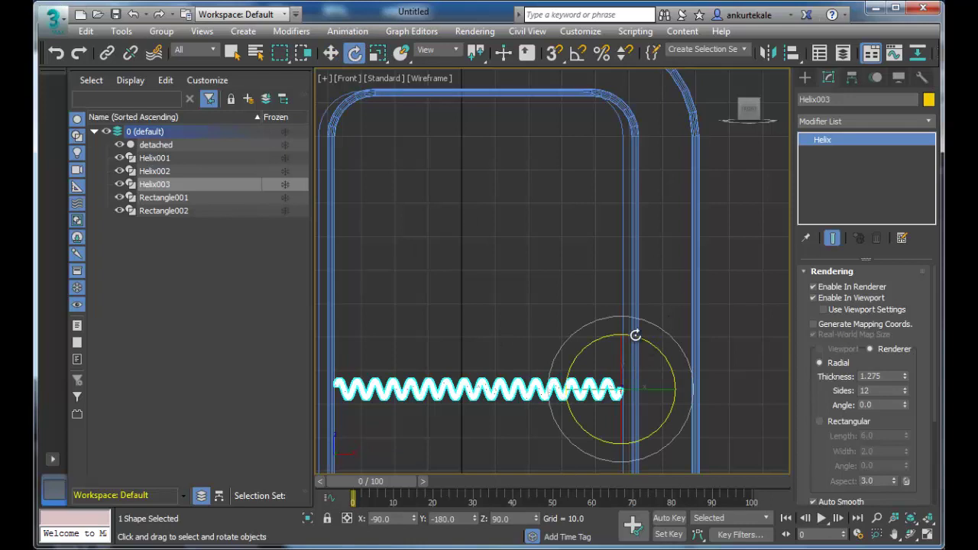
{"action": "mouse_move", "coordinate": [635, 334]}
{"action": "left_mouse_down"}
{"action": "mouse_move", "coordinate": [500, 349]}
{"action": "mouse_move", "coordinate": [498, 378]}
{"action": "left_mouse_up"}
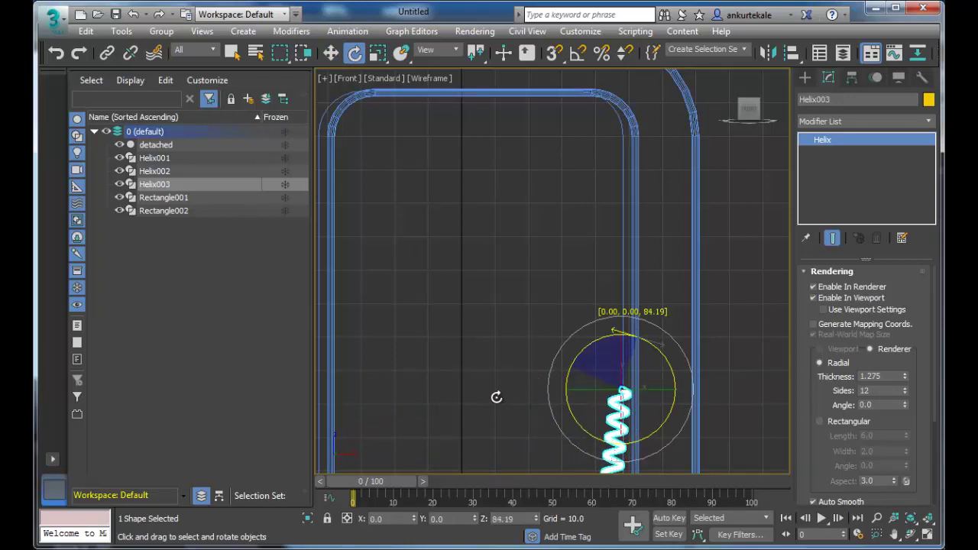
{"action": "left_click_drag", "start_coordinate": [499, 388], "coordinate": [503, 398]}
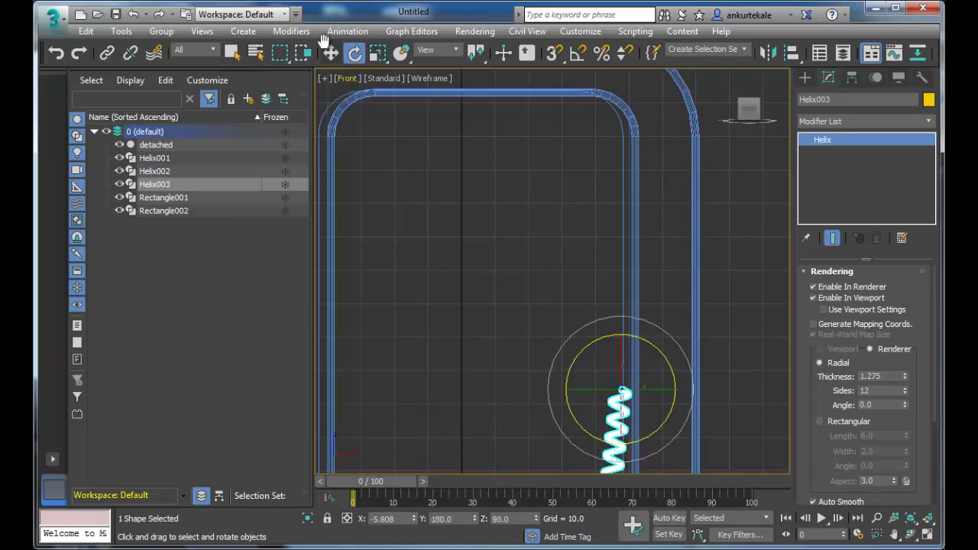
{"action": "left_click", "coordinate": [133, 14]}
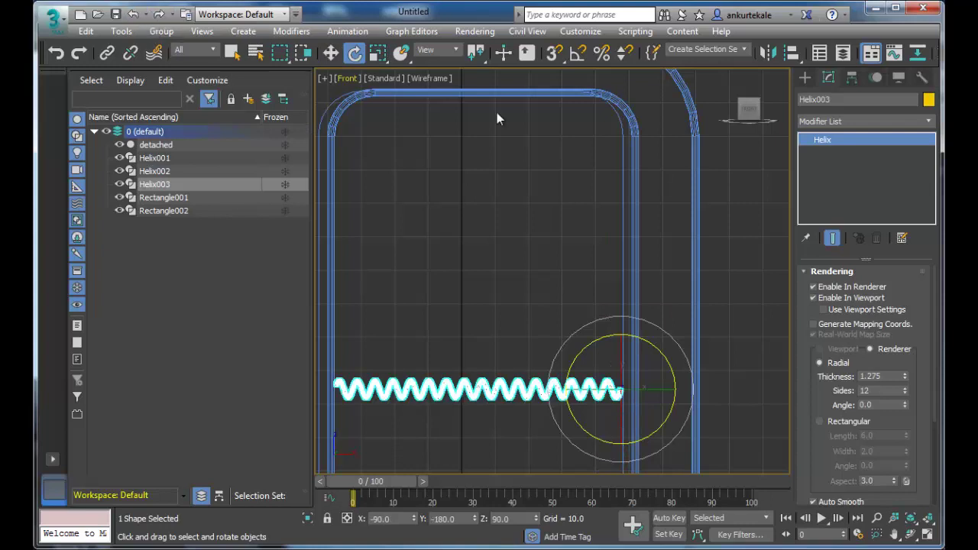
{"action": "left_click", "coordinate": [579, 53]}
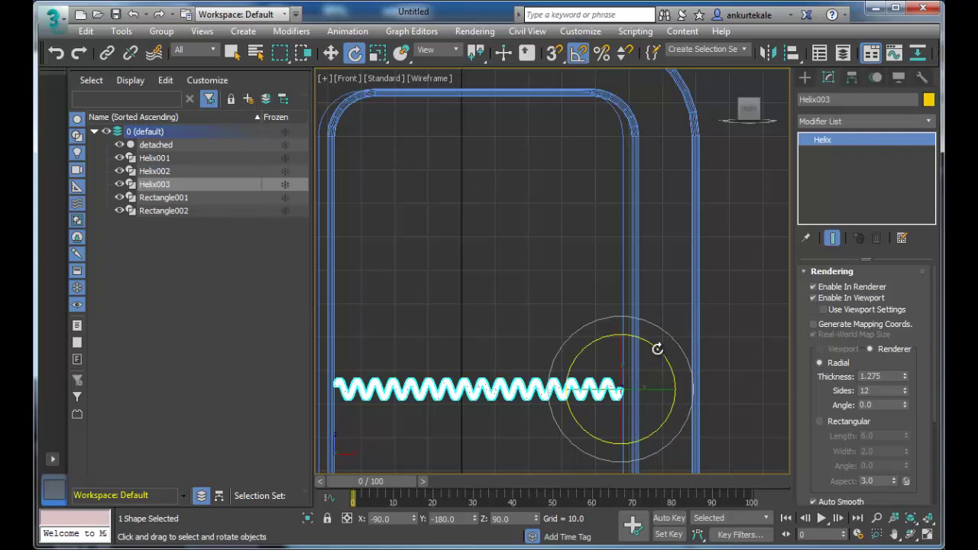
{"action": "left_click_drag", "start_coordinate": [657, 348], "coordinate": [600, 321]}
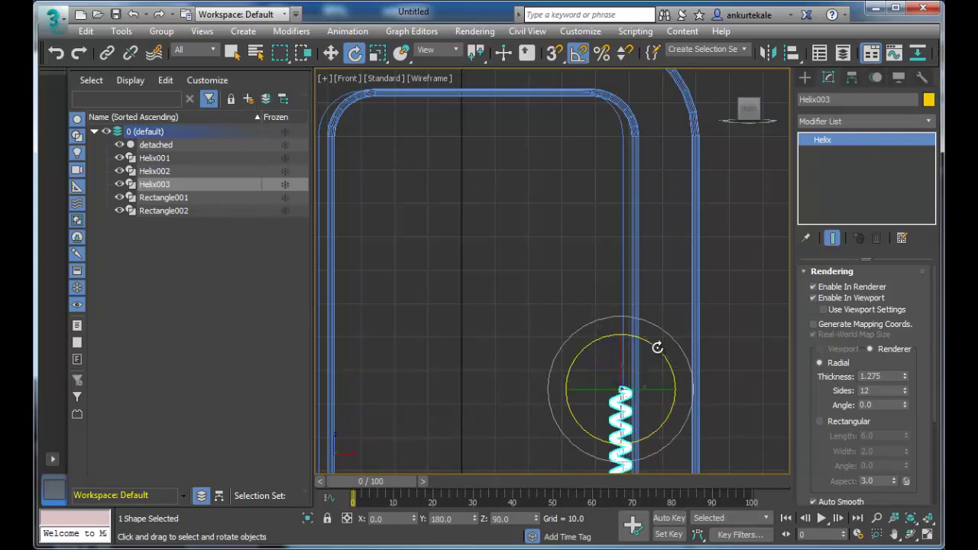
{"action": "left_click", "coordinate": [730, 308]}
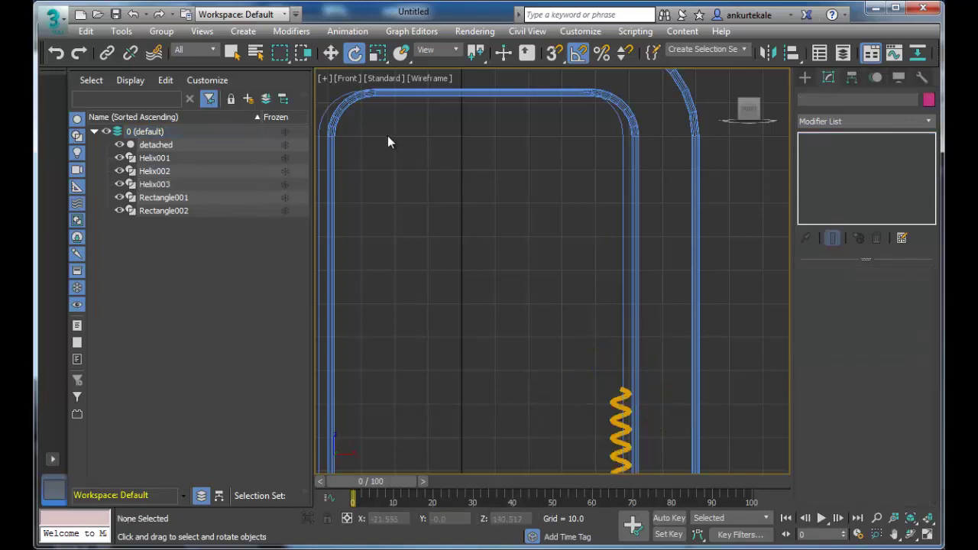
Select Helix003 alone and move it up along the frame's right side
{"action": "left_click", "coordinate": [232, 51]}
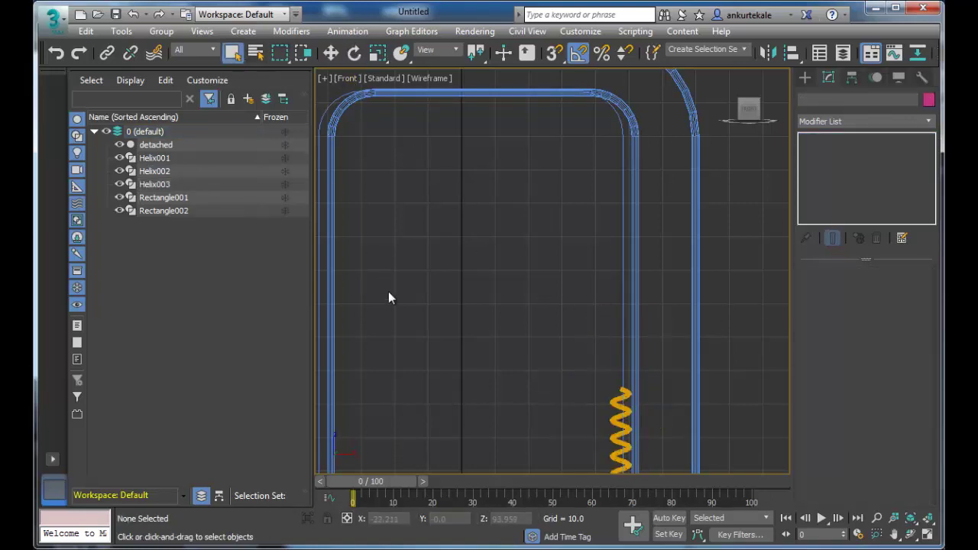
{"action": "middle_click_drag", "start_coordinate": [389, 291], "coordinate": [354, 261]}
{"action": "left_click", "coordinate": [578, 370]}
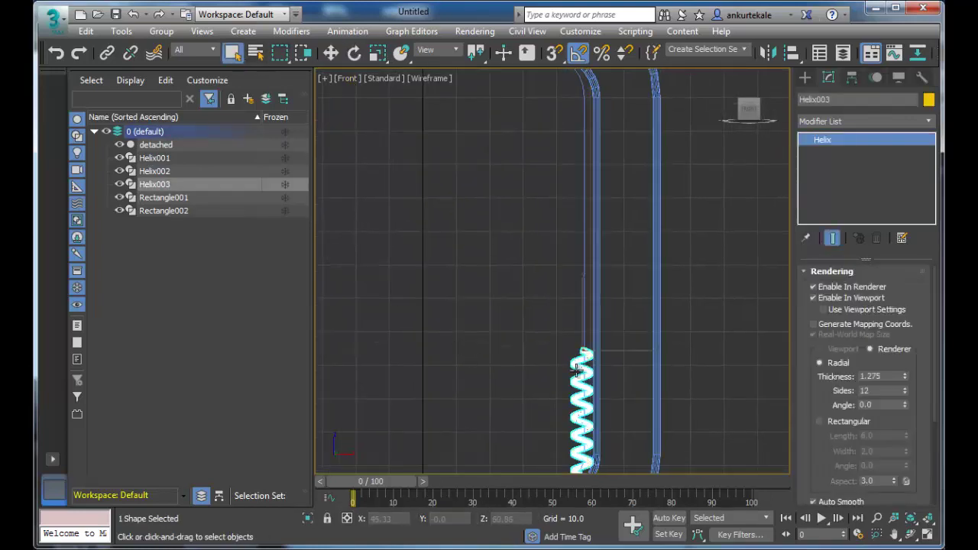
{"action": "left_click", "coordinate": [586, 290], "text": "ctrl"}
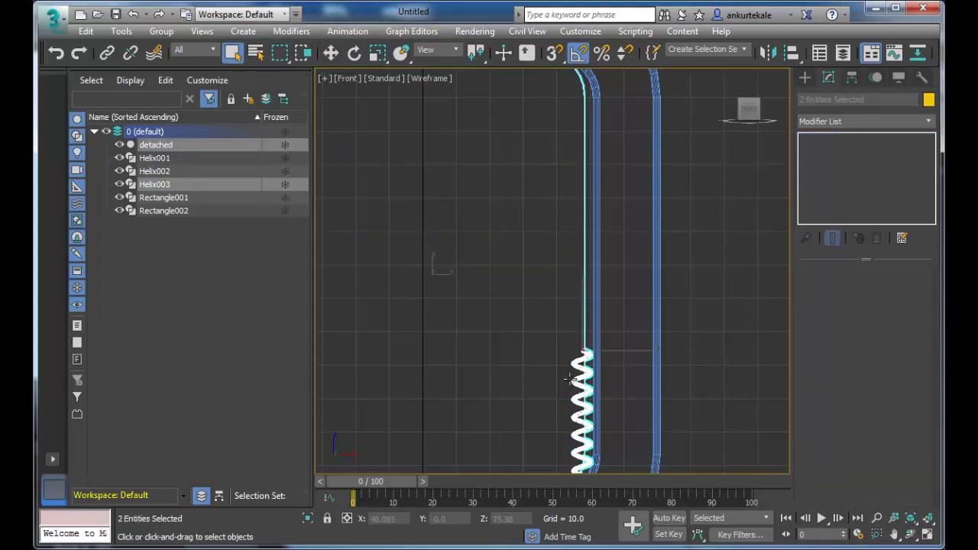
{"action": "left_click", "coordinate": [330, 51]}
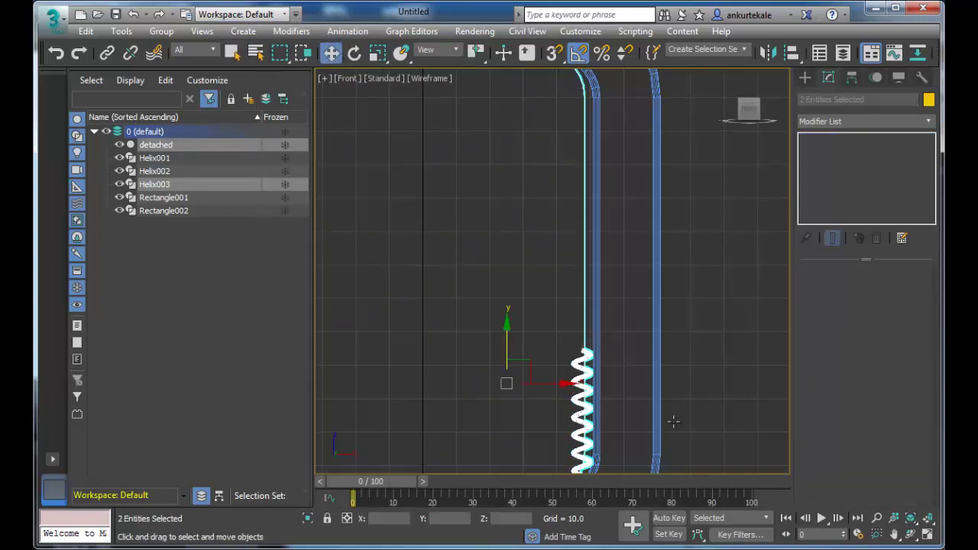
{"action": "left_click", "coordinate": [579, 360]}
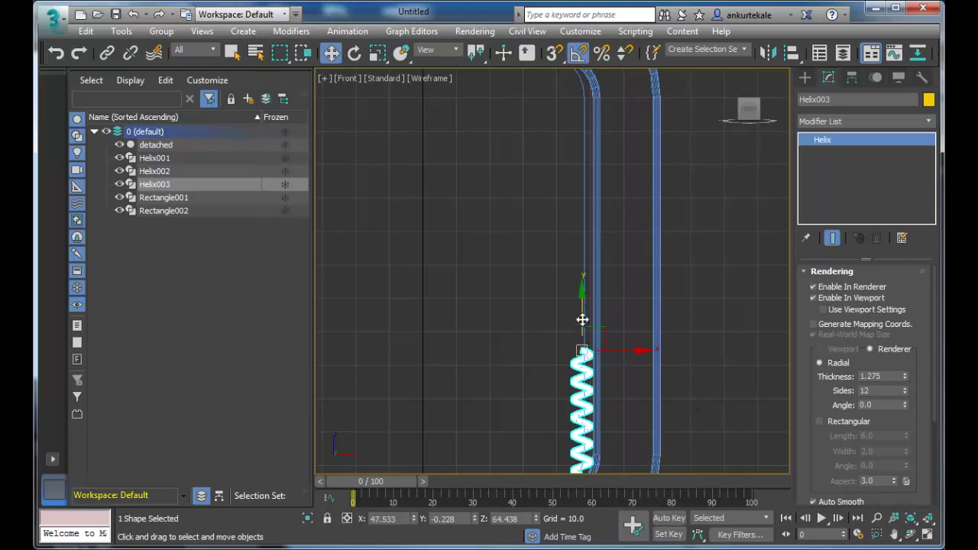
{"action": "left_click_drag", "start_coordinate": [582, 298], "coordinate": [594, 82]}
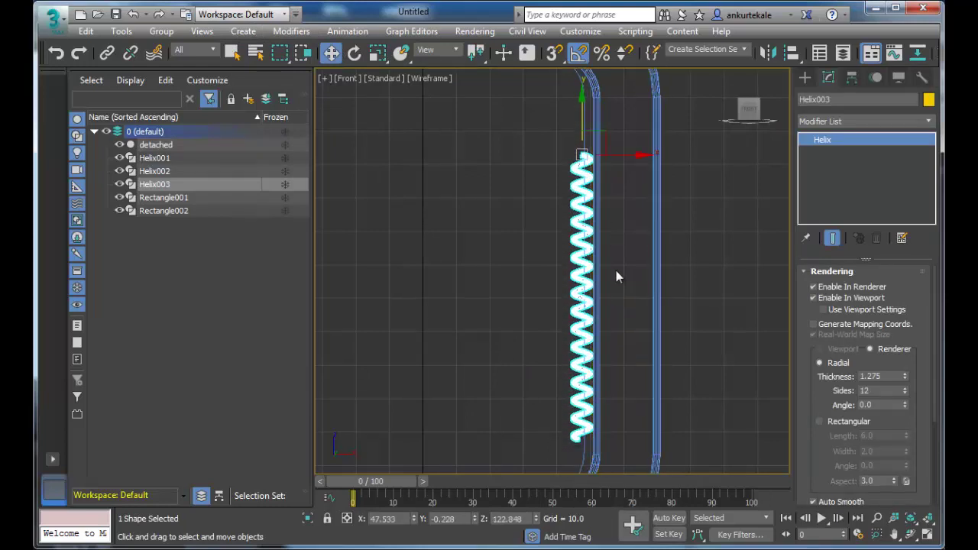
Raise Helix003 further and nudge it slightly right onto the right rail
{"action": "scroll", "coordinate": [615, 270], "scroll_direction": "down", "scroll_amount": 4}
{"action": "middle_click_drag", "start_coordinate": [623, 257], "coordinate": [569, 243]}
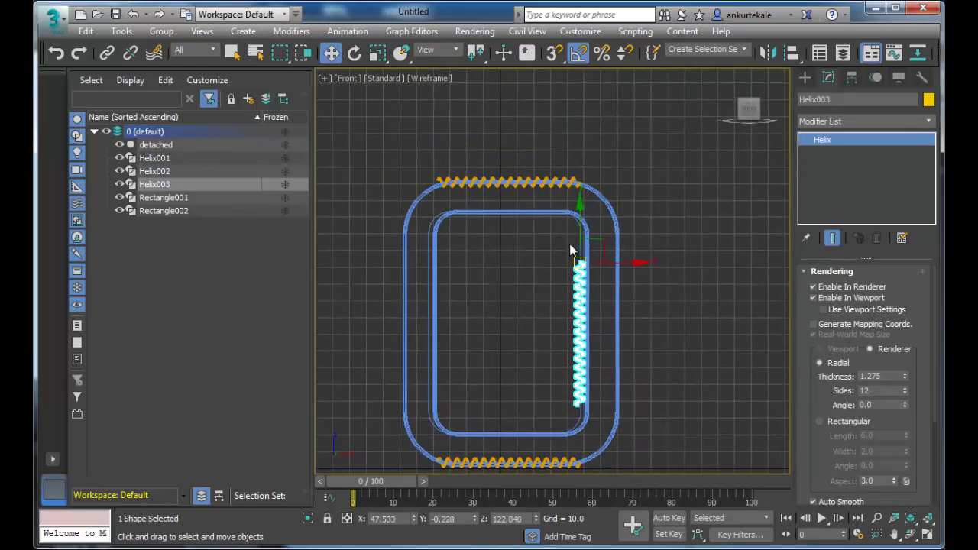
{"action": "left_click_drag", "start_coordinate": [579, 219], "coordinate": [594, 222]}
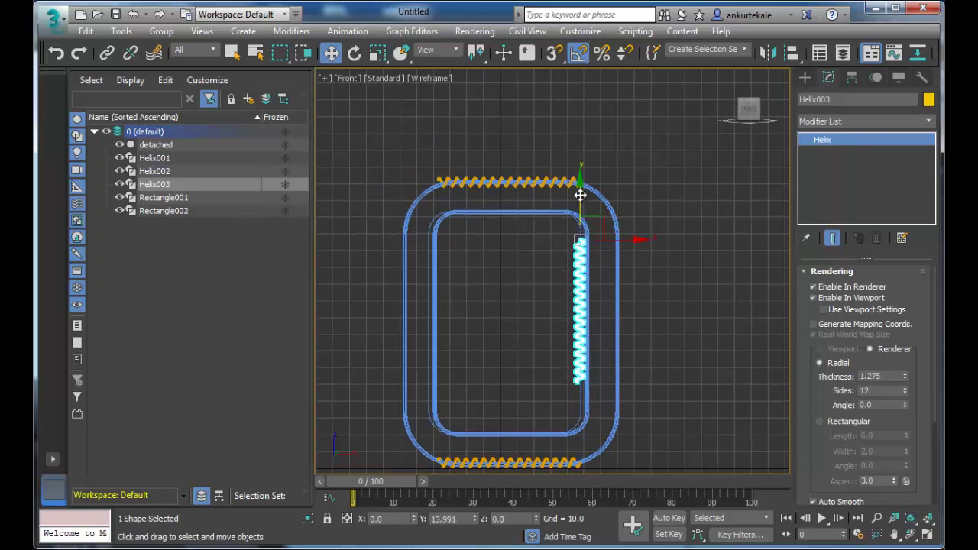
{"action": "left_click", "coordinate": [640, 243]}
{"action": "key", "text": "ctrl+z"}
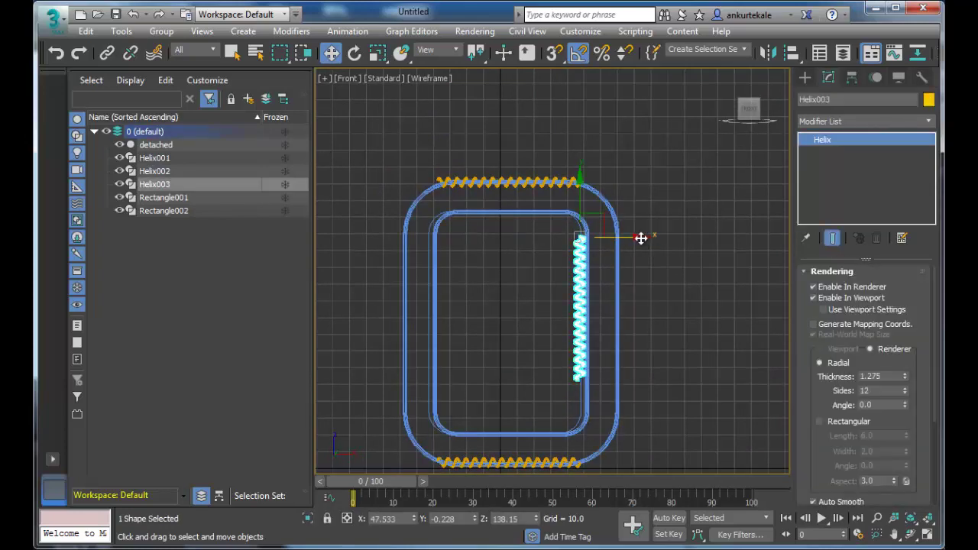
{"action": "left_click_drag", "start_coordinate": [640, 237], "coordinate": [646, 237]}
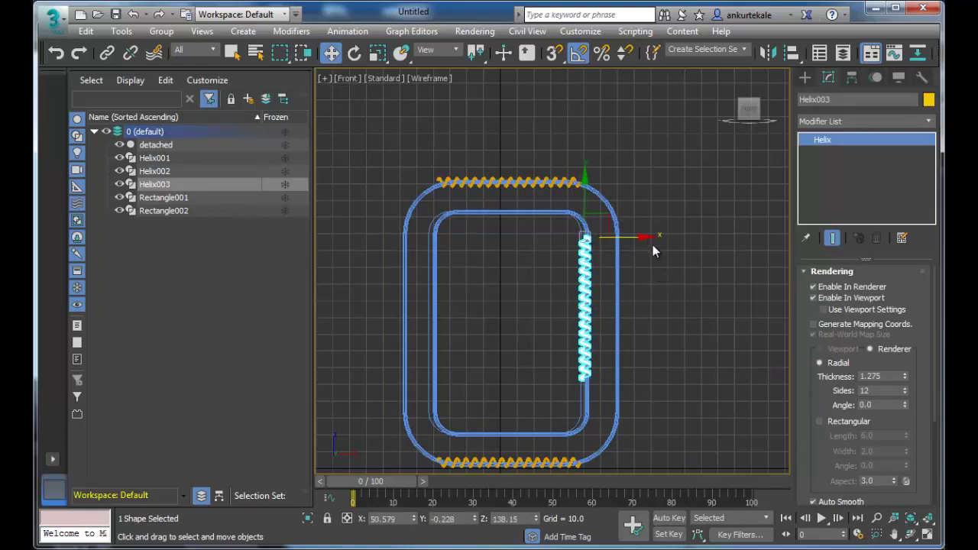
{"action": "left_click", "coordinate": [643, 239]}
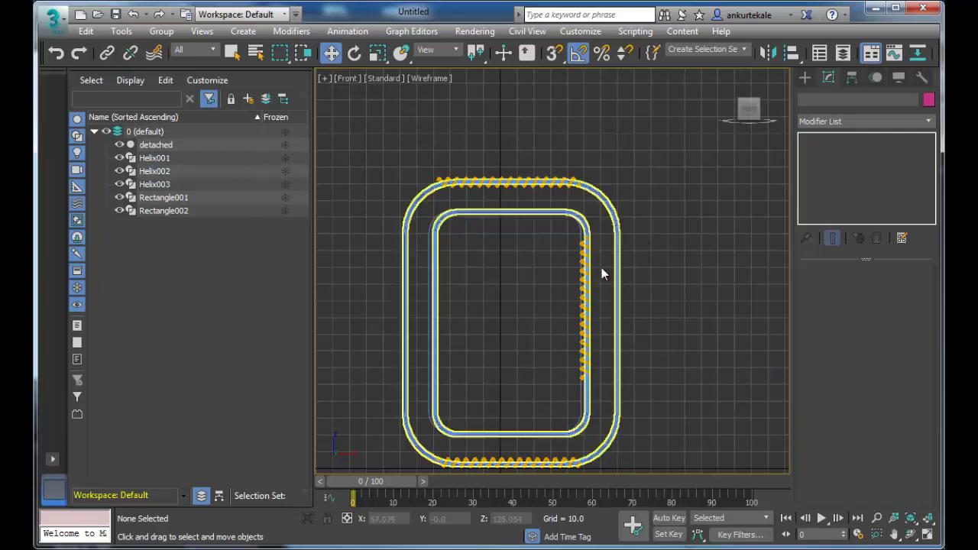
{"action": "left_click", "coordinate": [586, 298]}
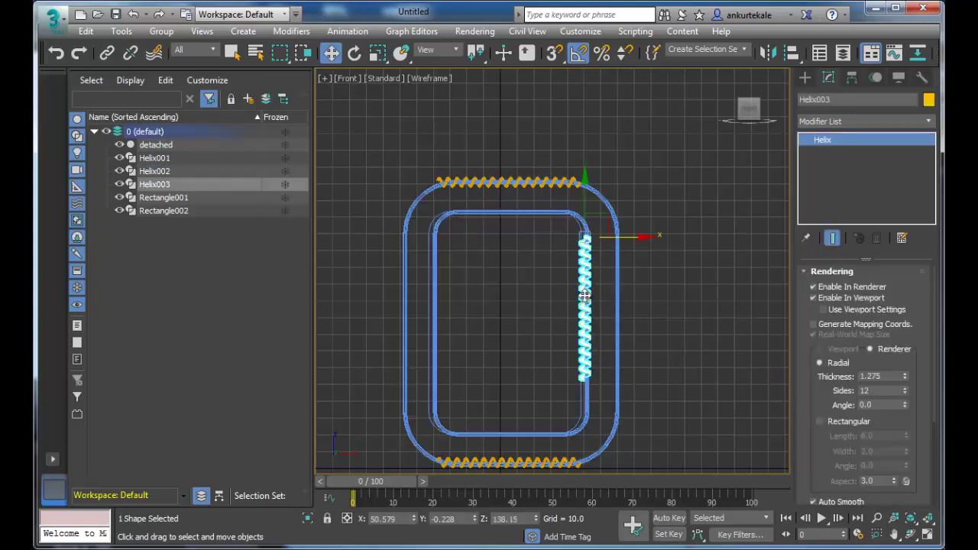
{"action": "left_click_drag", "start_coordinate": [638, 236], "coordinate": [642, 236]}
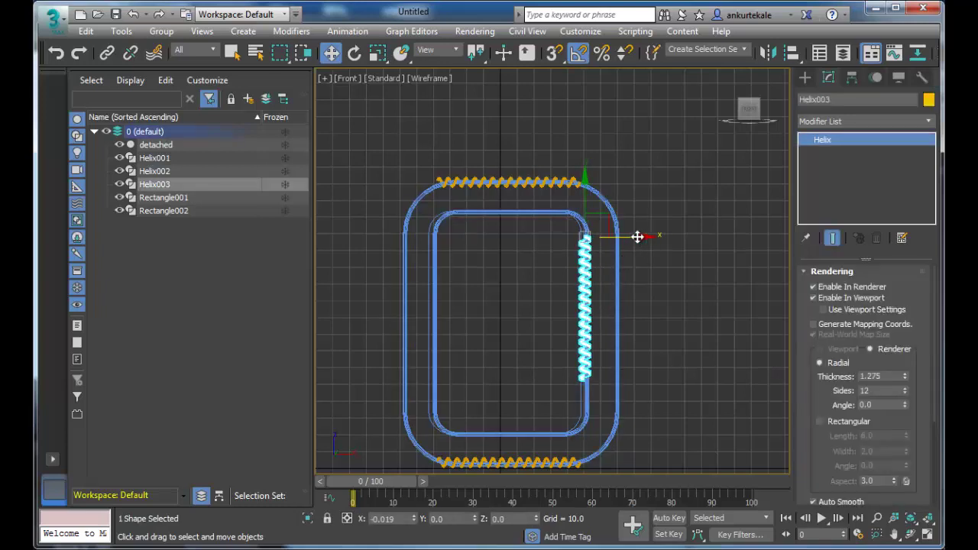
{"action": "left_click", "coordinate": [427, 326]}
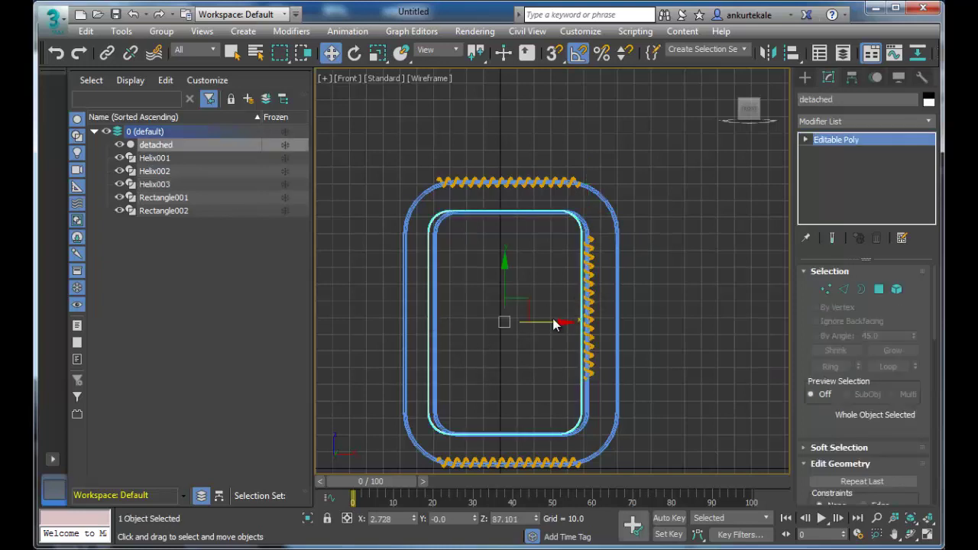
{"action": "left_click", "coordinate": [553, 318]}
{"action": "left_click", "coordinate": [430, 316]}
{"action": "left_click_drag", "start_coordinate": [546, 322], "coordinate": [553, 323]}
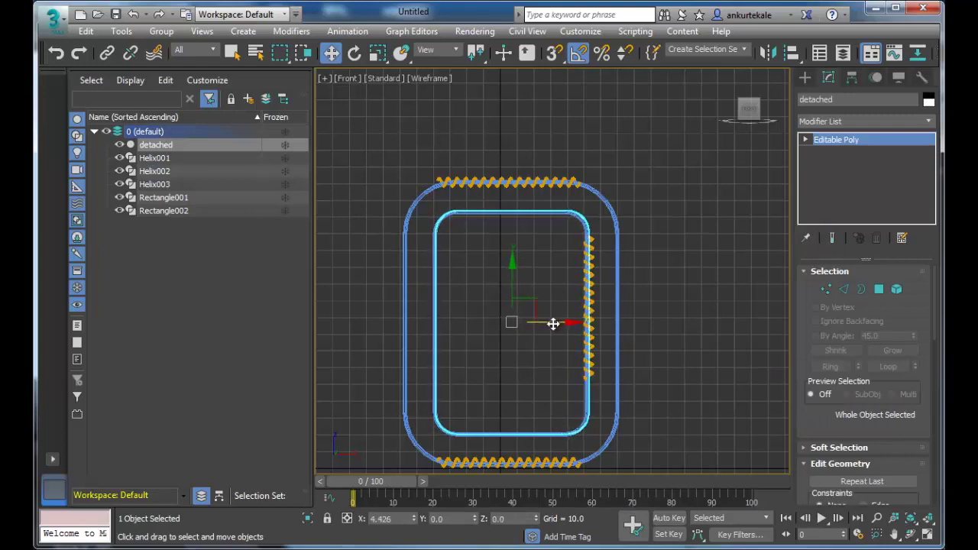
{"action": "left_click_drag", "start_coordinate": [553, 323], "coordinate": [553, 323]}
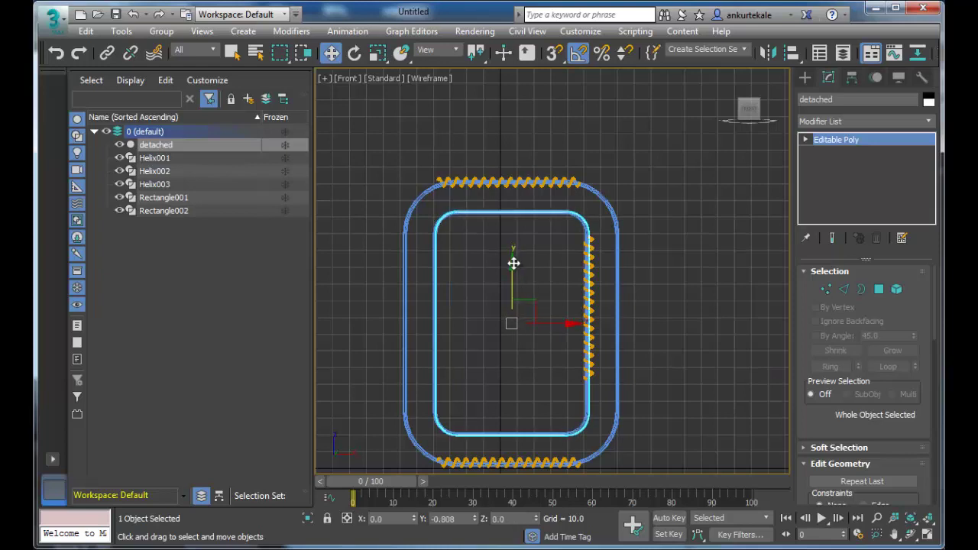
{"action": "left_click_drag", "start_coordinate": [573, 323], "coordinate": [574, 324]}
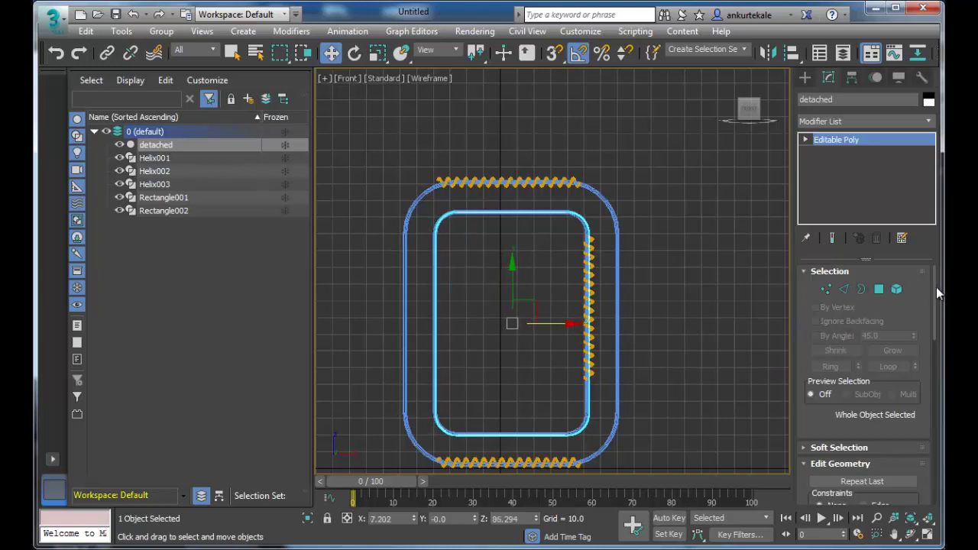
{"action": "left_click", "coordinate": [678, 307]}
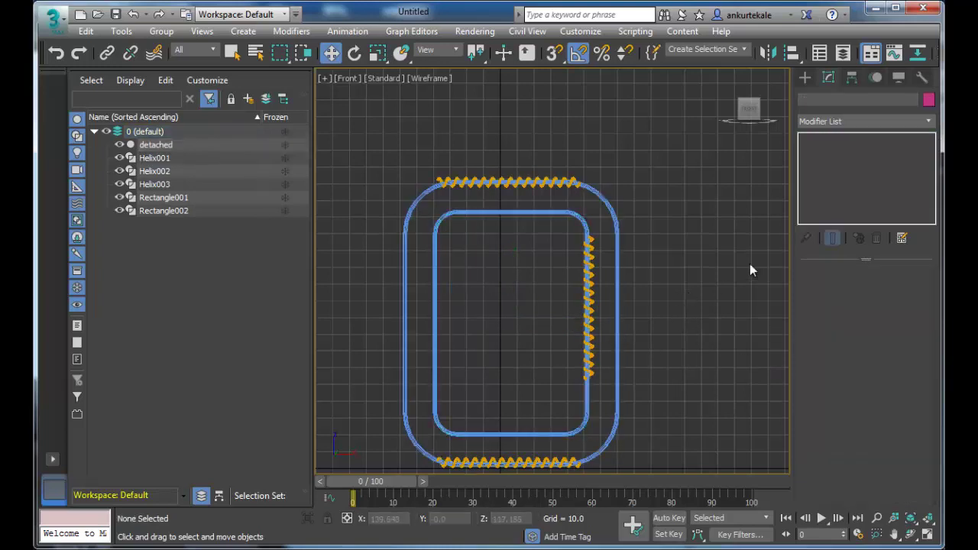
{"action": "left_click_drag", "start_coordinate": [414, 323], "coordinate": [723, 475]}
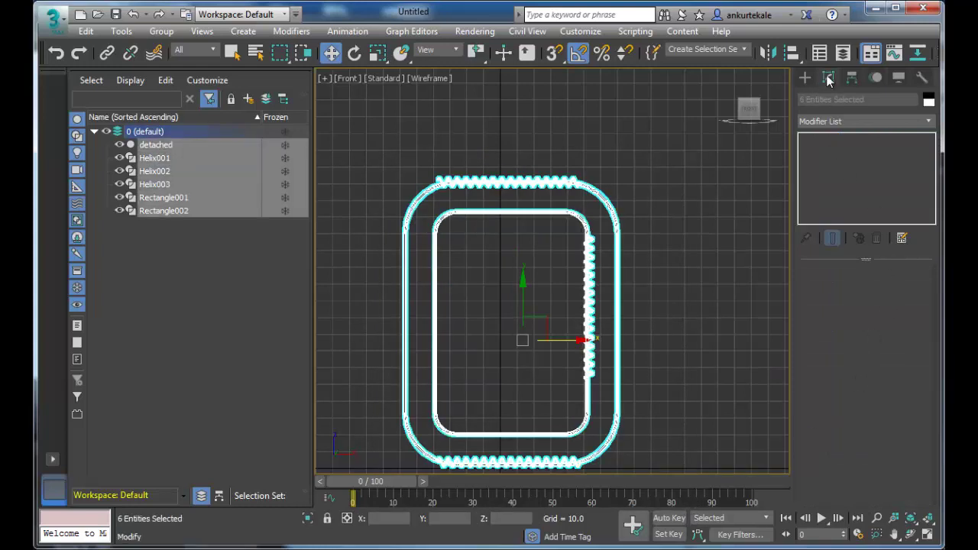
Turn off Enable In Viewport for Rectangle002 so it shows as a thin line
{"action": "left_click", "coordinate": [702, 195]}
{"action": "left_click", "coordinate": [604, 194]}
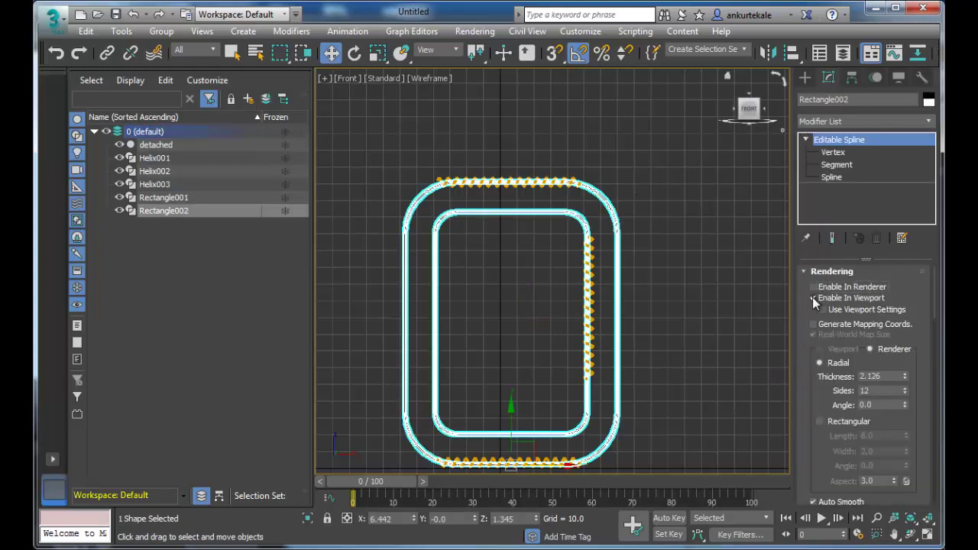
{"action": "left_click", "coordinate": [812, 297]}
{"action": "left_click", "coordinate": [699, 323]}
Raise Helix003's height from 84.956 to about 100.248
{"action": "scroll", "coordinate": [659, 285], "scroll_direction": "up", "scroll_amount": 4}
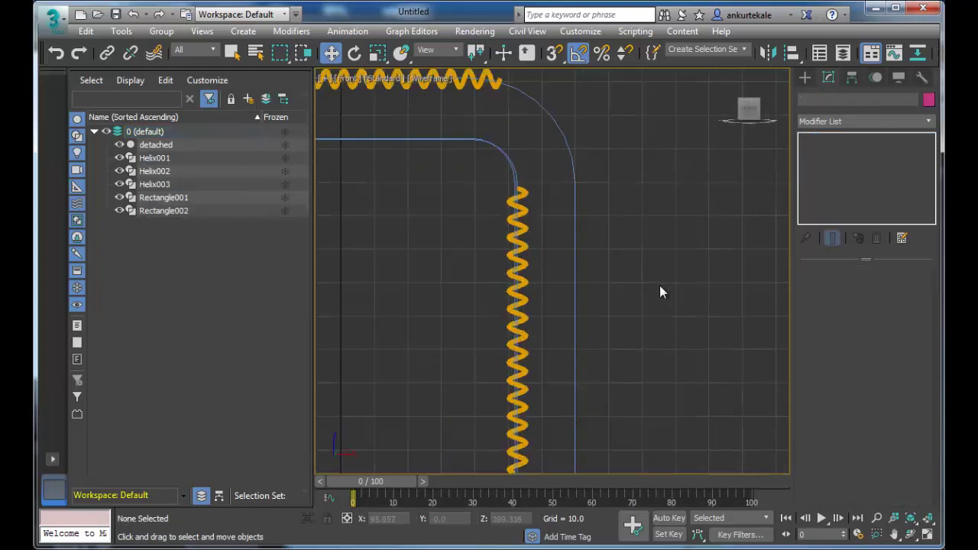
{"action": "scroll", "coordinate": [620, 277], "scroll_direction": "up", "scroll_amount": 2}
{"action": "scroll", "coordinate": [672, 319], "scroll_direction": "down", "scroll_amount": 5}
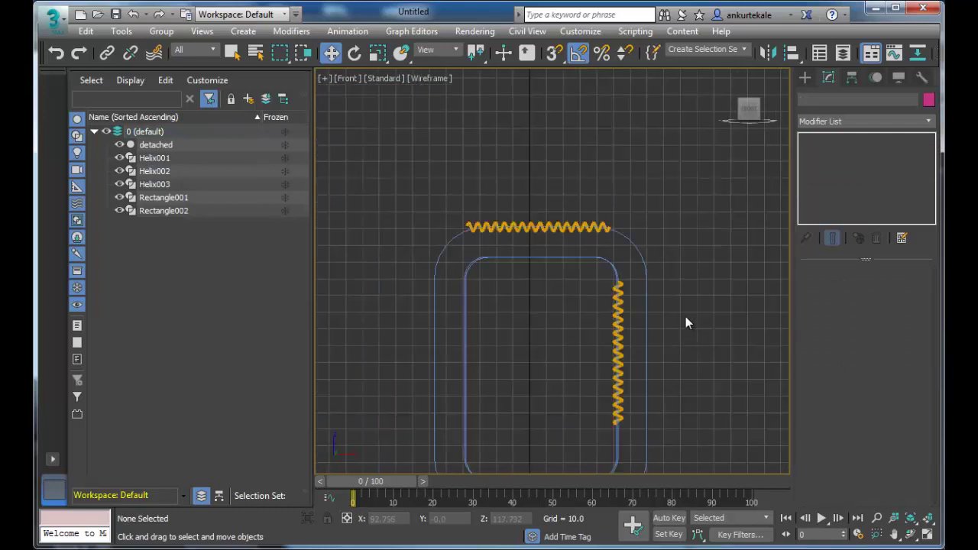
{"action": "scroll", "coordinate": [685, 323], "scroll_direction": "down", "scroll_amount": 2}
{"action": "scroll", "coordinate": [677, 264], "scroll_direction": "down", "scroll_amount": 1}
{"action": "left_click", "coordinate": [631, 289]}
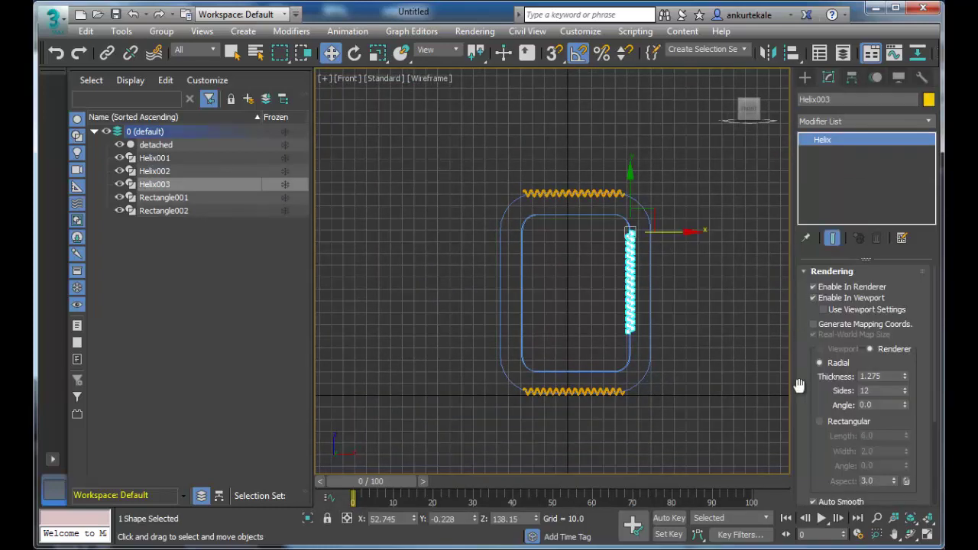
{"action": "left_click_drag", "start_coordinate": [935, 306], "coordinate": [933, 394]}
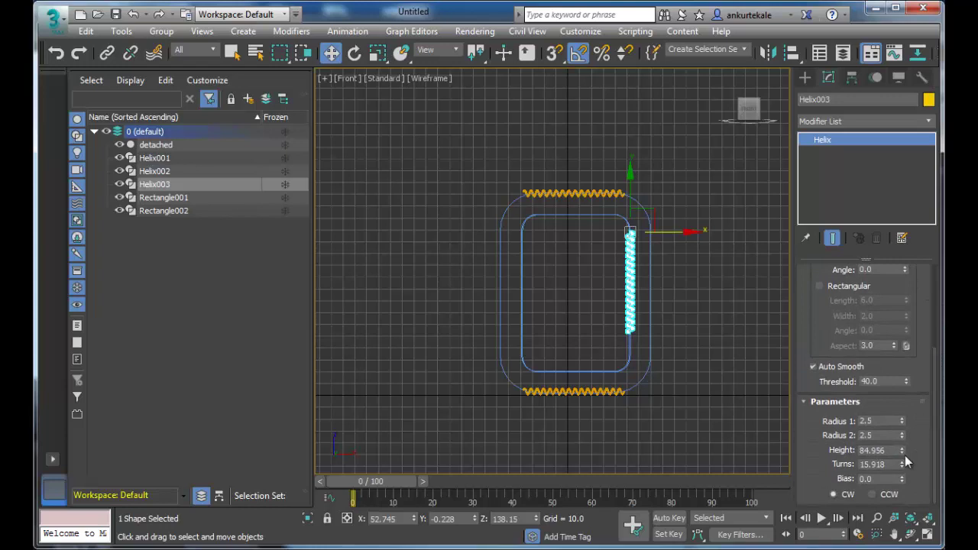
{"action": "left_click_drag", "start_coordinate": [903, 449], "coordinate": [913, 435]}
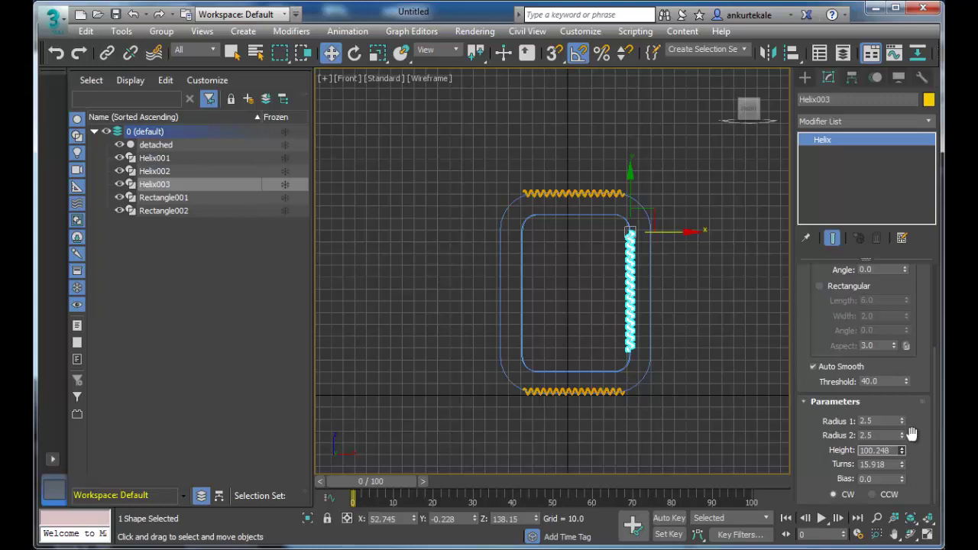
{"action": "left_click", "coordinate": [717, 304]}
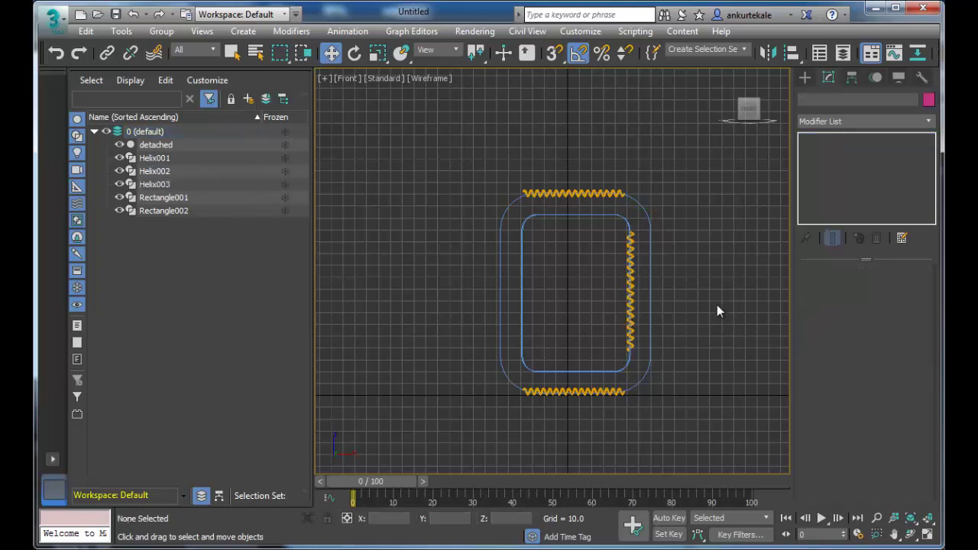
Copy Helix003 across to the frame's left side as Helix004
{"action": "left_click", "coordinate": [631, 264]}
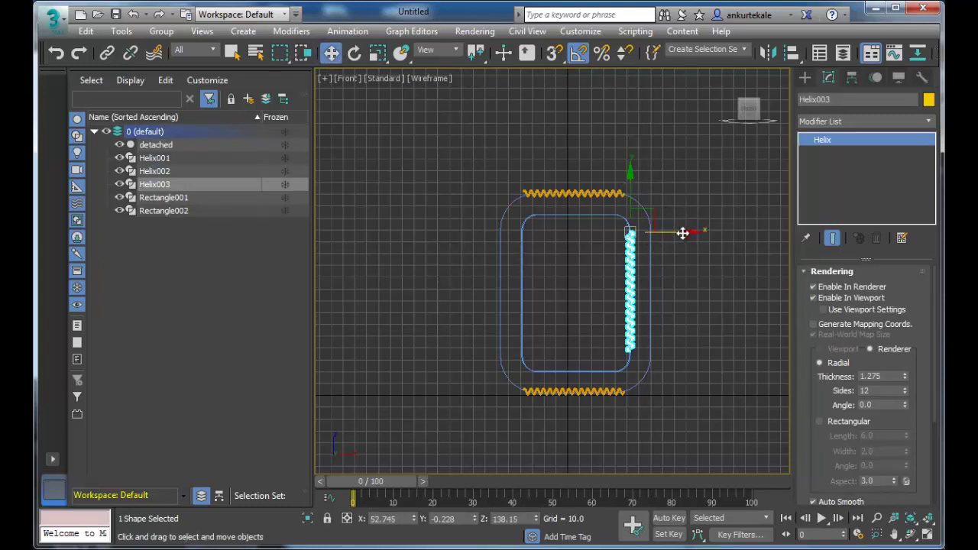
{"action": "left_click_drag", "start_coordinate": [690, 231], "coordinate": [581, 232]}
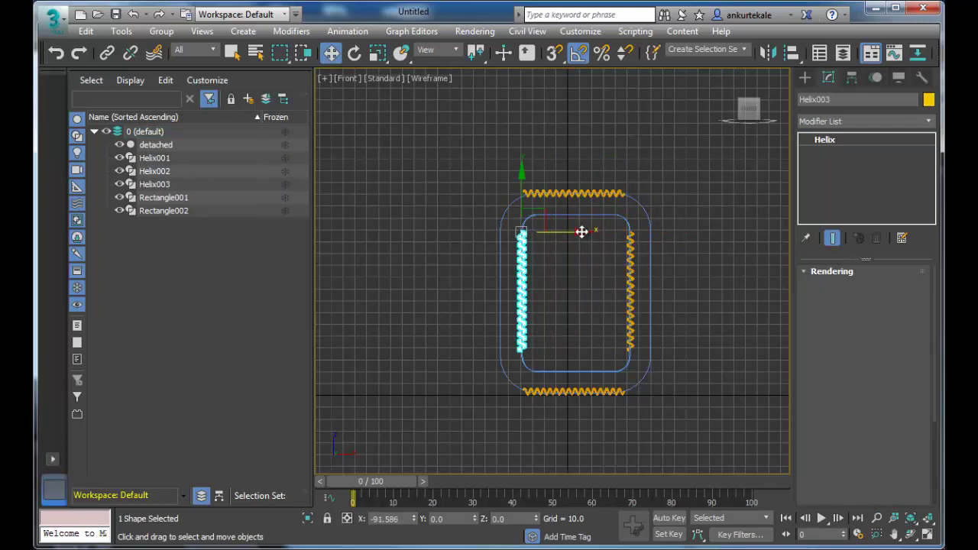
{"action": "key", "text": "ctrl+v"}
{"action": "left_click", "coordinate": [491, 345]}
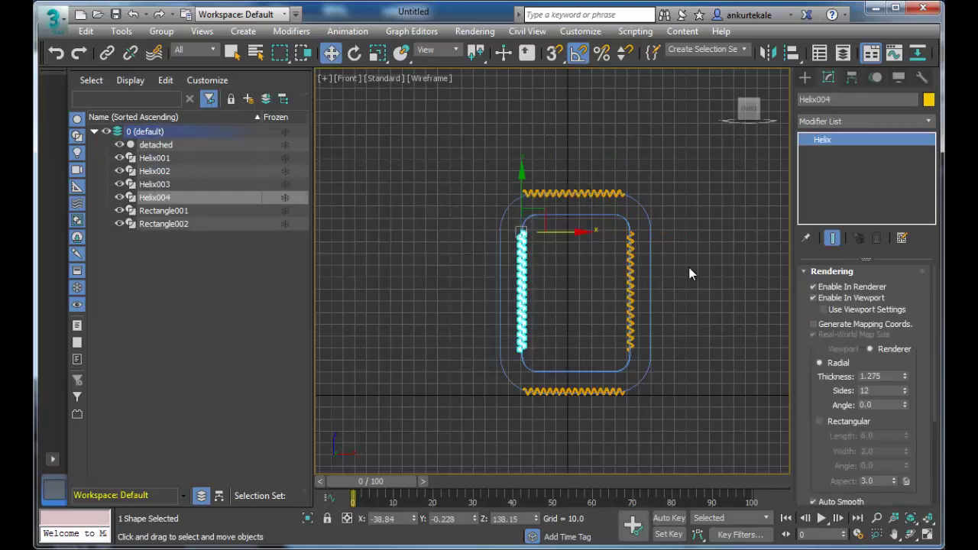
{"action": "left_click", "coordinate": [690, 267]}
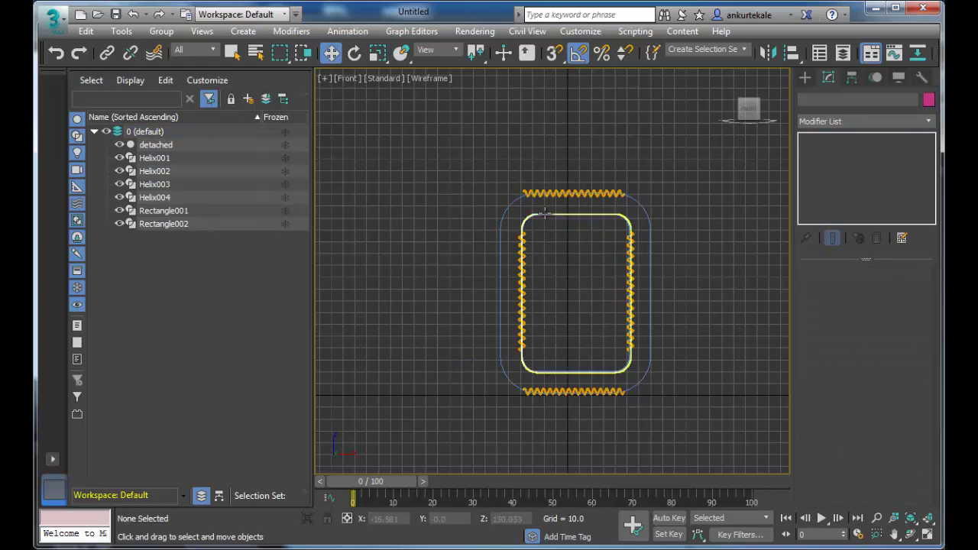
Re-enable Enable In Viewport on Rectangle002 so its 2.126-thick rails show
{"action": "left_click", "coordinate": [507, 204]}
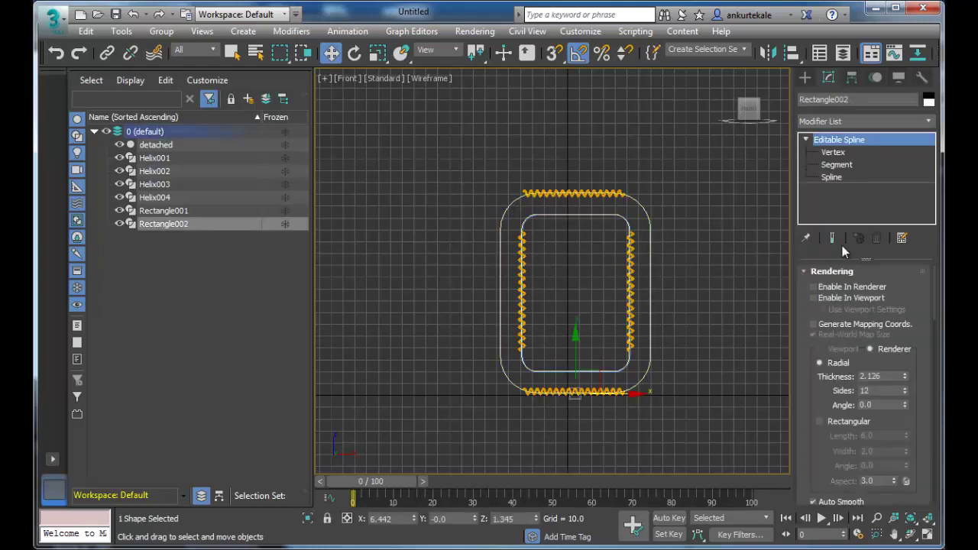
{"action": "left_click", "coordinate": [813, 296]}
{"action": "left_click", "coordinate": [737, 311]}
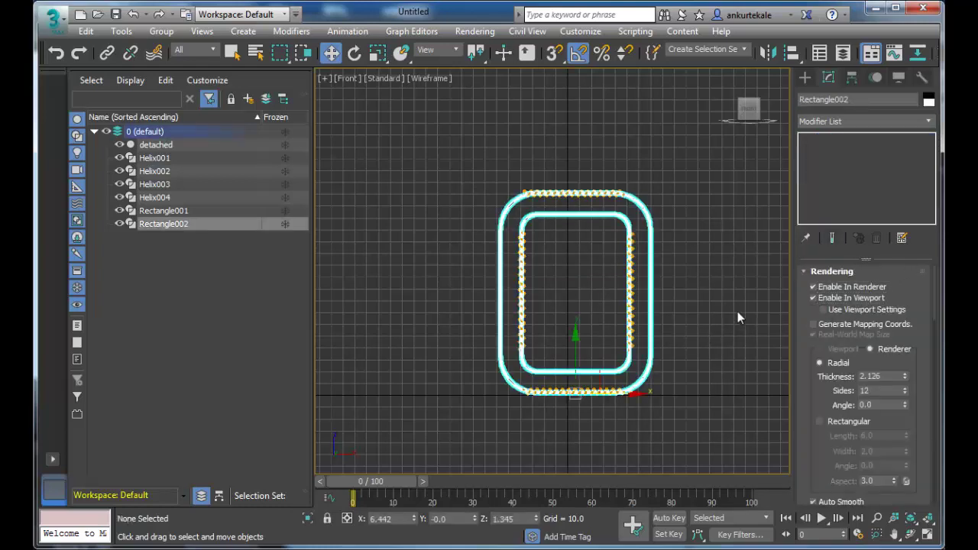
{"action": "mouse_move", "coordinate": [721, 315]}
{"action": "middle_mouse_down", "text": "alt"}
{"action": "mouse_move", "coordinate": [727, 323]}
{"action": "mouse_move", "coordinate": [720, 314]}
{"action": "middle_mouse_up", "text": "alt"}
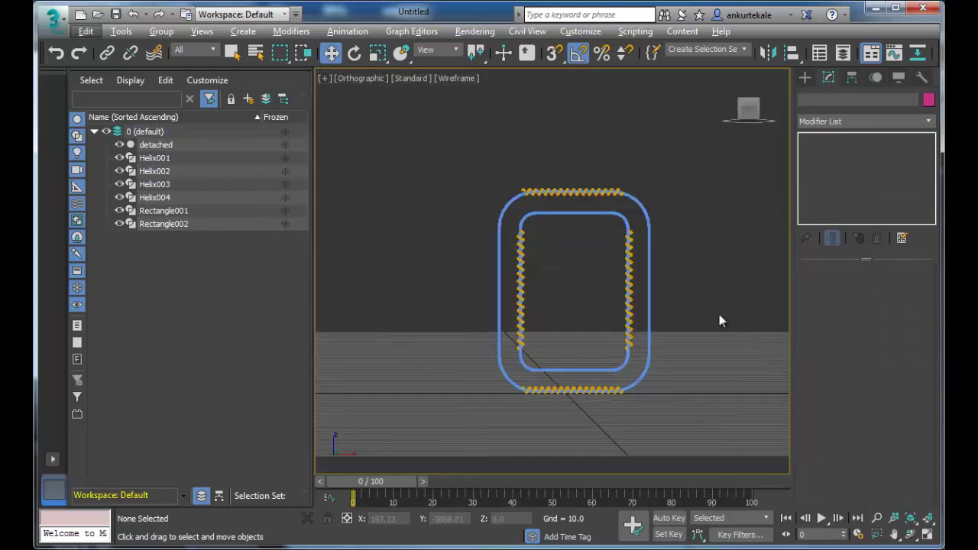
{"action": "left_click", "coordinate": [370, 77]}
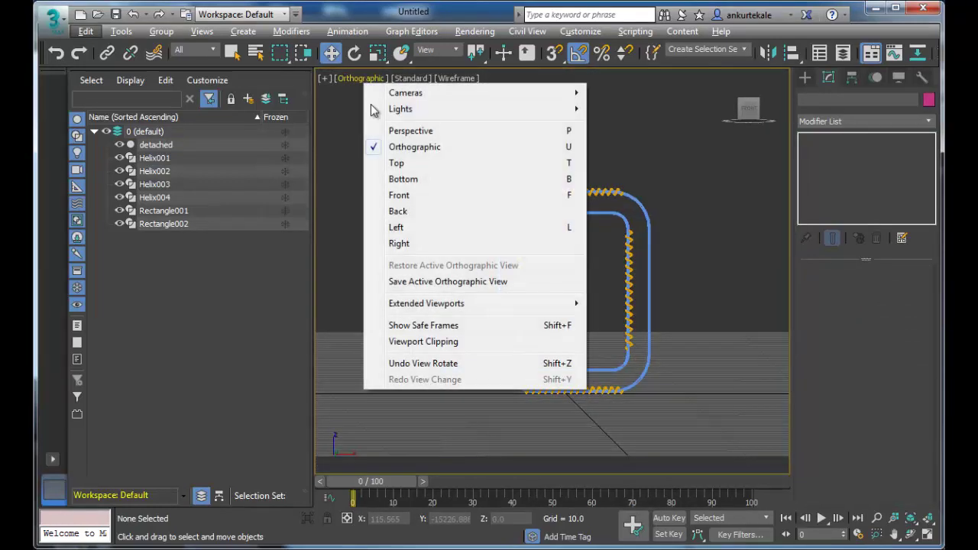
{"action": "left_click", "coordinate": [426, 192]}
{"action": "scroll", "coordinate": [668, 264], "scroll_direction": "down", "scroll_amount": 4}
{"action": "scroll", "coordinate": [695, 239], "scroll_direction": "up", "scroll_amount": 1}
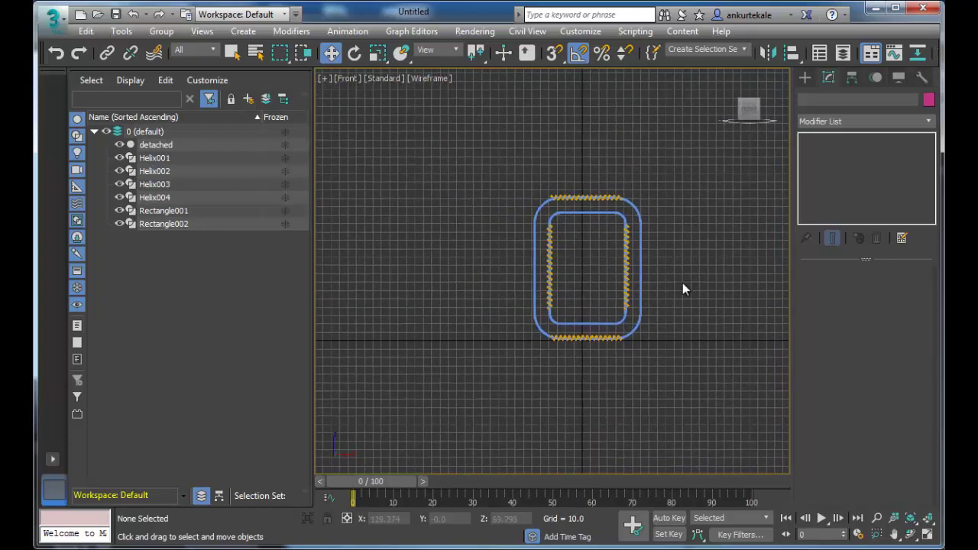
{"action": "scroll", "coordinate": [682, 282], "scroll_direction": "up", "scroll_amount": 1}
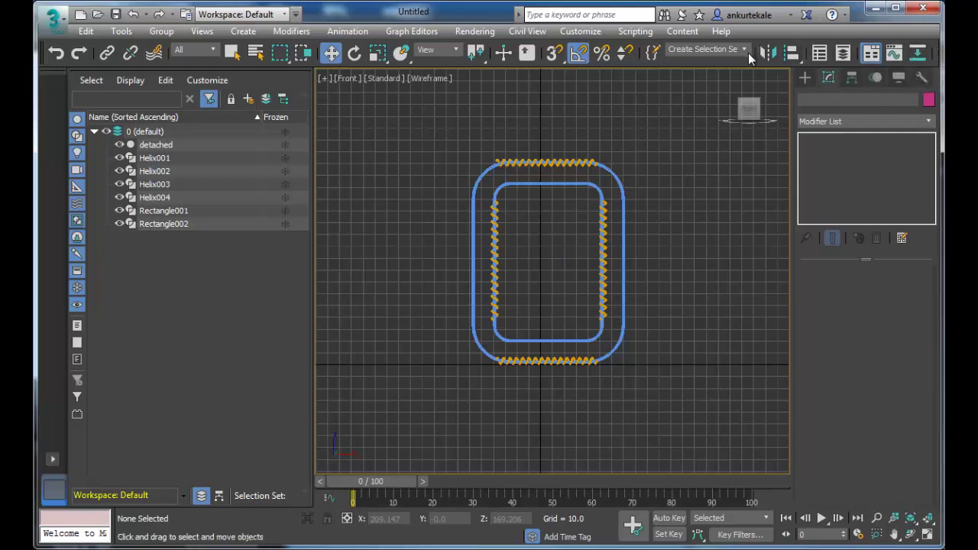
{"action": "left_click_drag", "start_coordinate": [748, 52], "coordinate": [607, 53]}
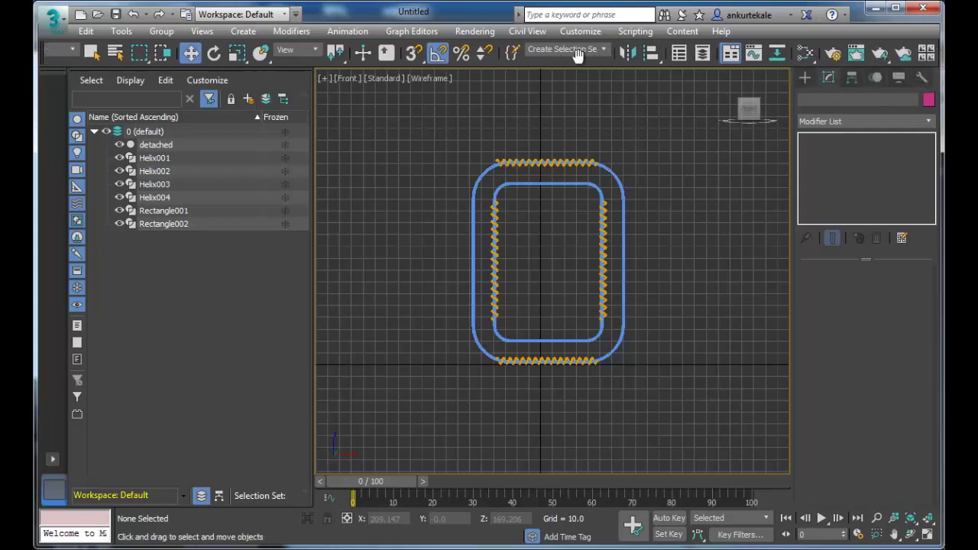
Confirm Render Setup stays in Production rendering mode
{"action": "left_click", "coordinate": [834, 54]}
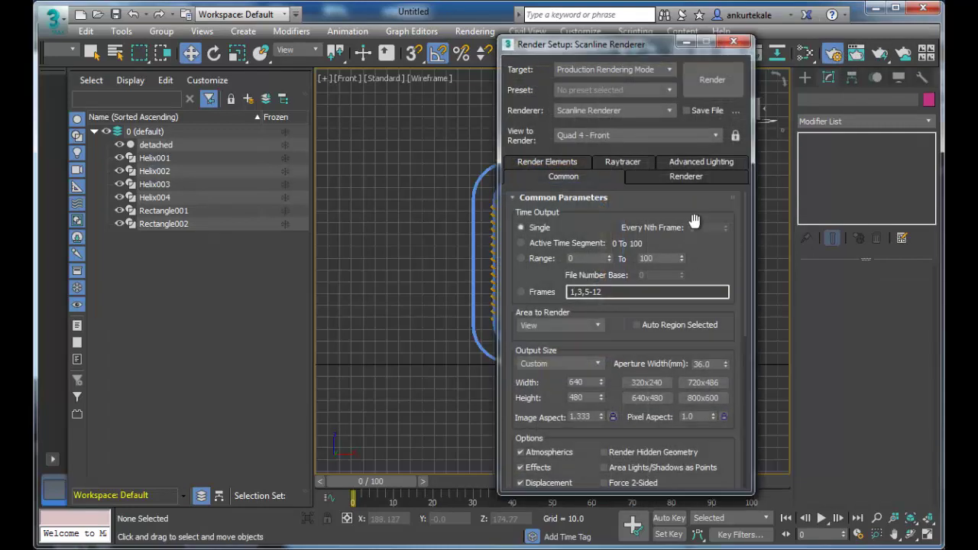
{"action": "left_click", "coordinate": [644, 76]}
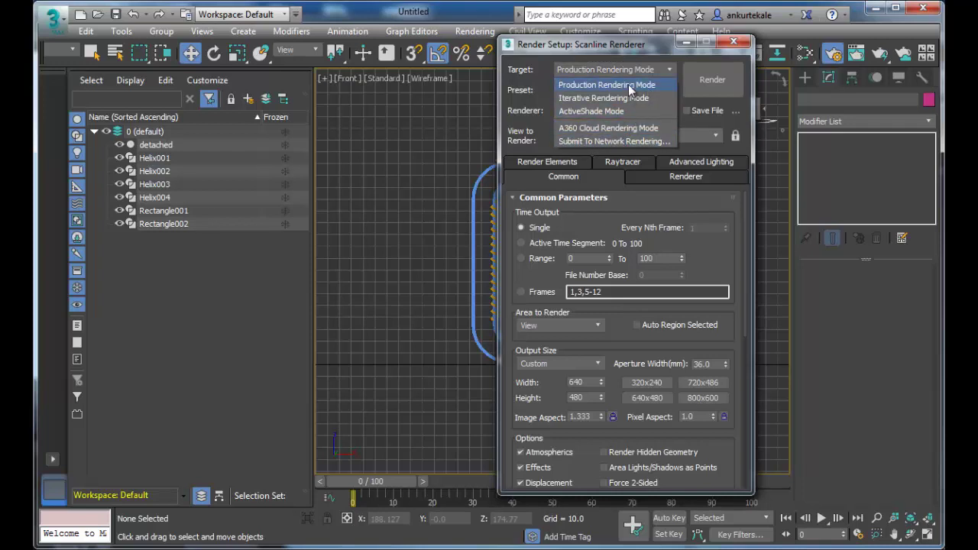
{"action": "left_click", "coordinate": [628, 86]}
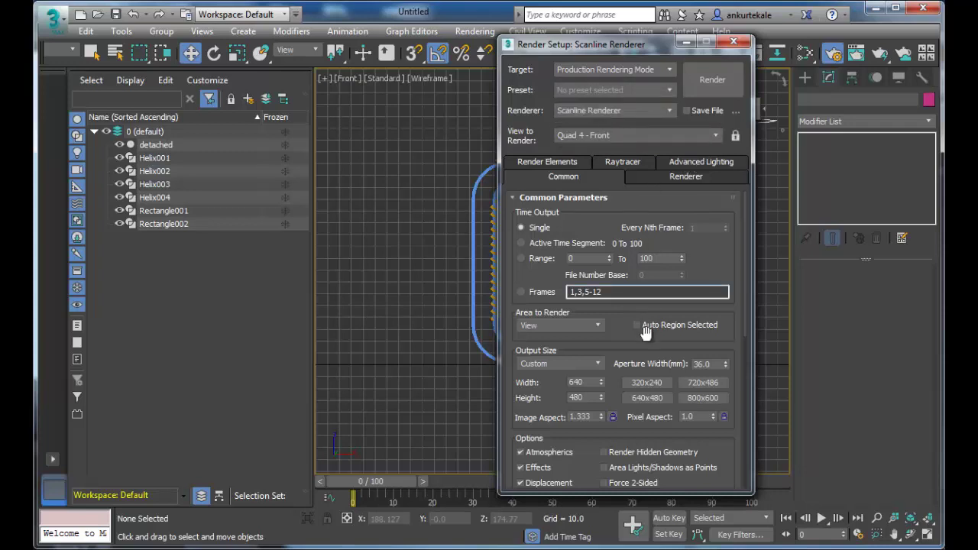
{"action": "left_click", "coordinate": [730, 43]}
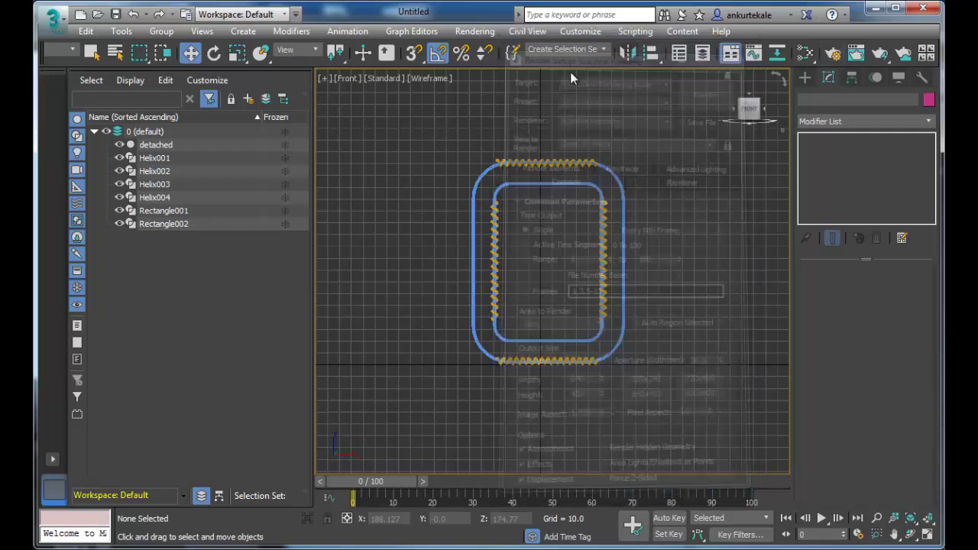
Set the Environment's Exposure Control to <no exposure control>
{"action": "left_click", "coordinate": [493, 33]}
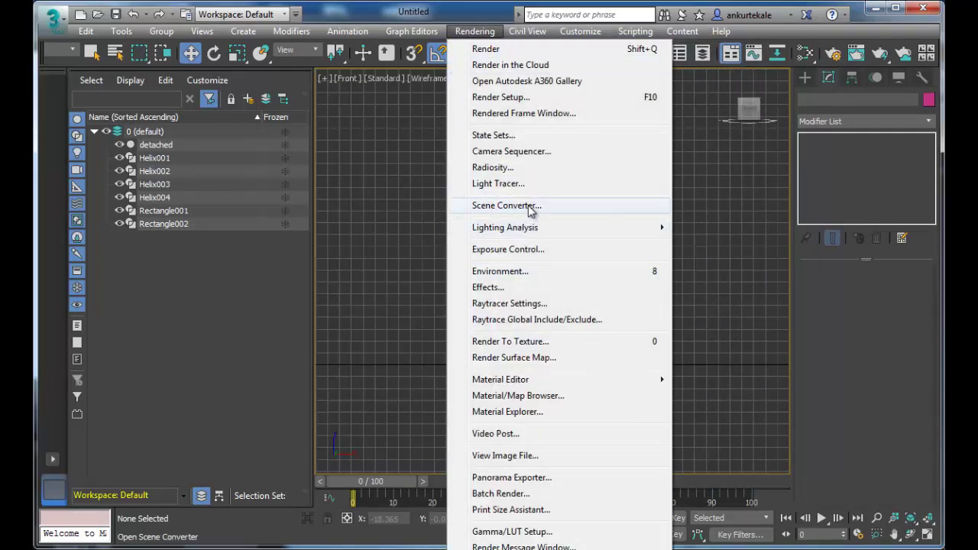
{"action": "left_click", "coordinate": [538, 271]}
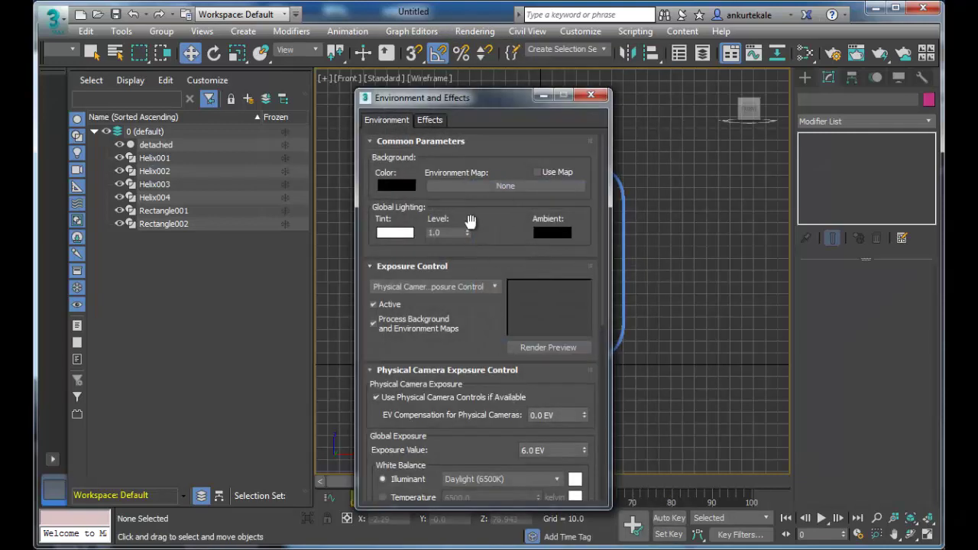
{"action": "left_click", "coordinate": [474, 287]}
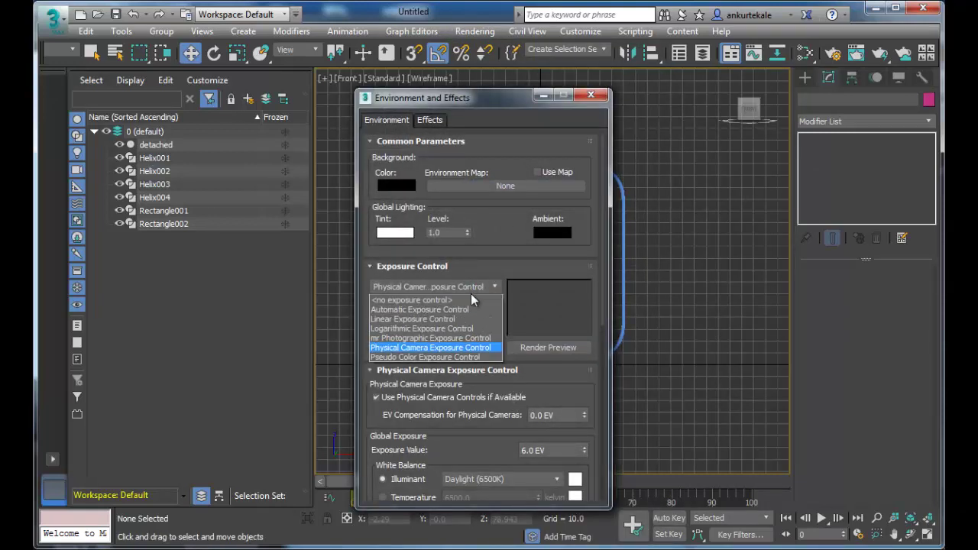
{"action": "left_click", "coordinate": [472, 299]}
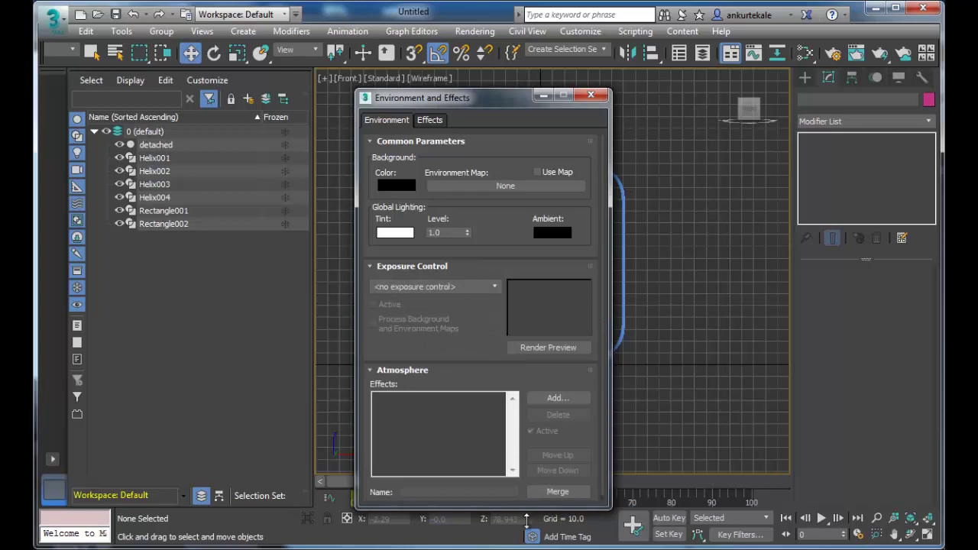
{"action": "left_click", "coordinate": [591, 95]}
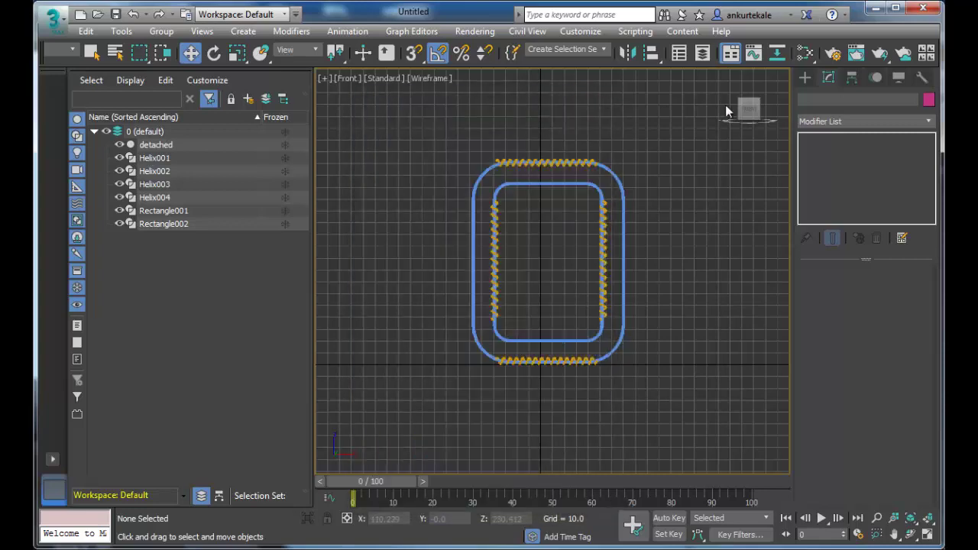
Test-render the Front view, close the render, and restore the four-viewport layout
{"action": "left_click", "coordinate": [855, 55]}
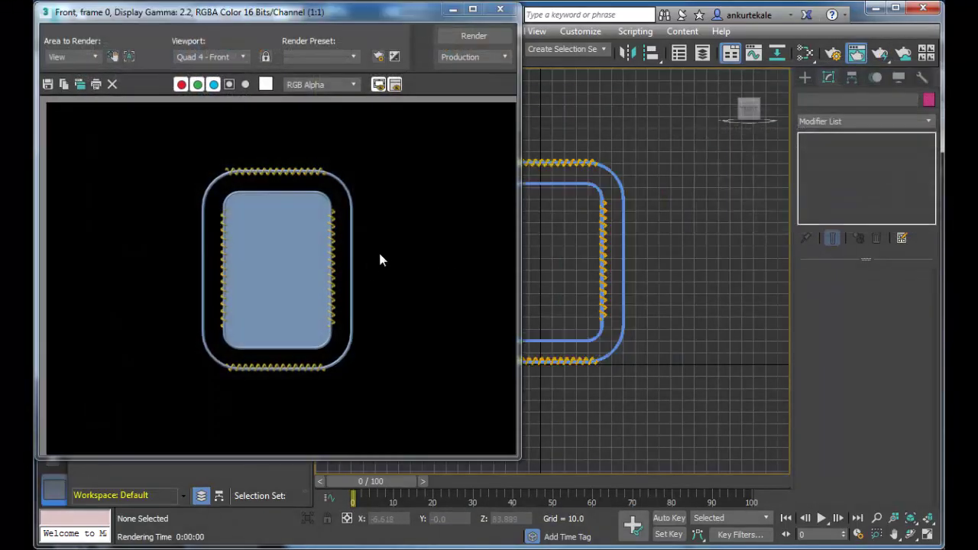
{"action": "left_click", "coordinate": [500, 9]}
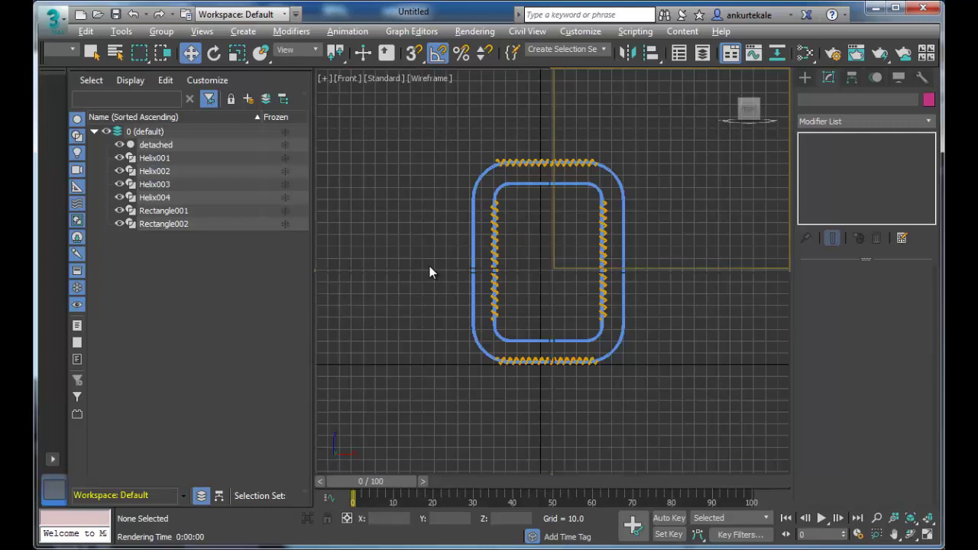
{"action": "key", "text": "alt+w"}
Maximize the Perspective view and orbit and zoom around the coiled frame
{"action": "left_click", "coordinate": [607, 325]}
{"action": "key", "text": "alt+w"}
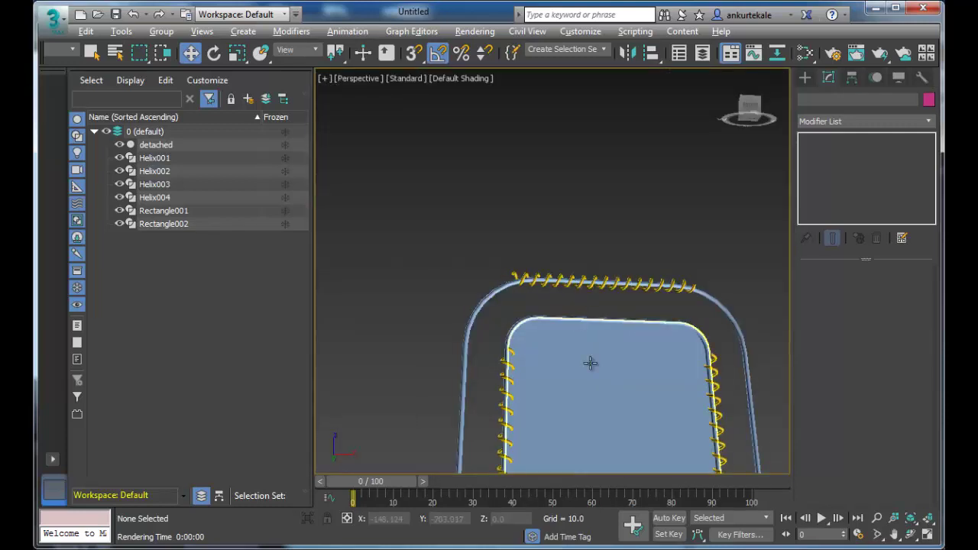
{"action": "middle_click_drag", "start_coordinate": [589, 362], "coordinate": [579, 272]}
{"action": "scroll", "coordinate": [578, 273], "scroll_direction": "down", "scroll_amount": 5}
{"action": "scroll", "coordinate": [594, 293], "scroll_direction": "up", "scroll_amount": 2}
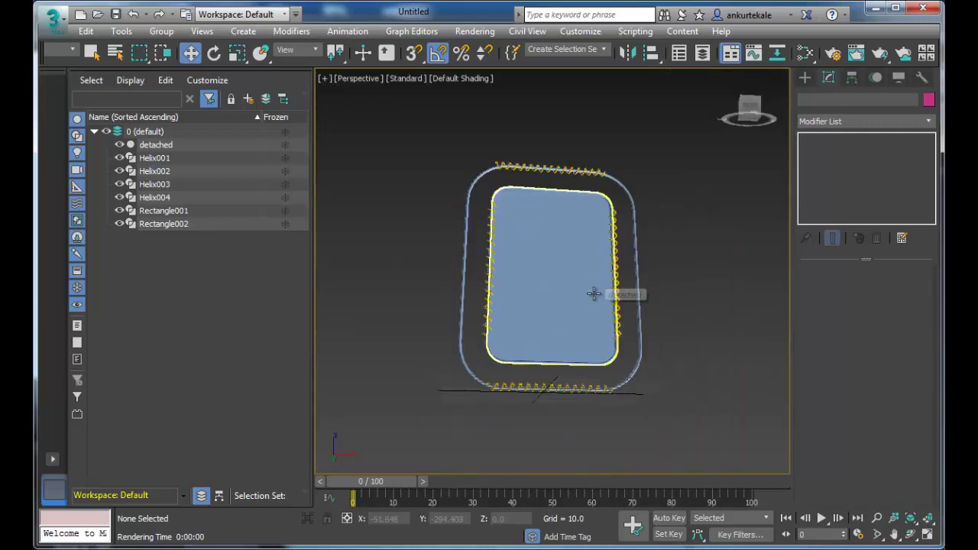
{"action": "middle_click_drag", "start_coordinate": [669, 243], "coordinate": [670, 299], "text": "alt"}
{"action": "middle_click_drag", "start_coordinate": [567, 287], "coordinate": [571, 291], "text": "alt"}
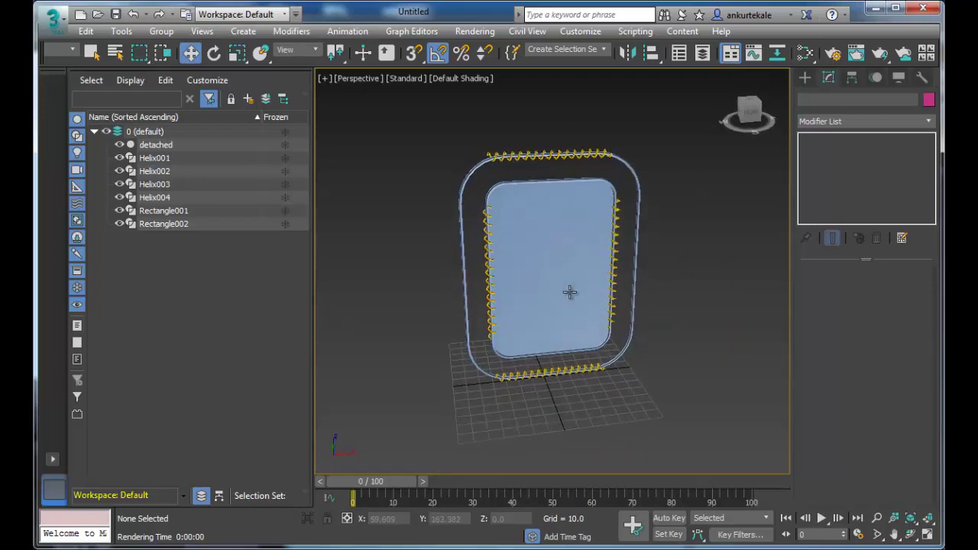
{"action": "mouse_move", "coordinate": [638, 299]}
{"action": "middle_mouse_down", "text": "alt"}
{"action": "mouse_move", "coordinate": [710, 284]}
{"action": "mouse_move", "coordinate": [661, 293]}
{"action": "middle_mouse_up", "text": "alt"}
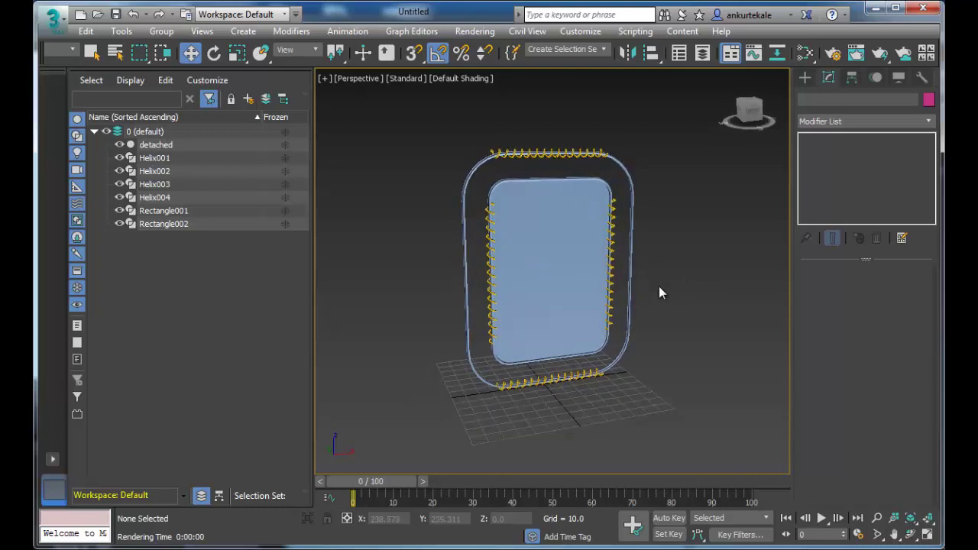
{"action": "scroll", "coordinate": [659, 290], "scroll_direction": "up", "scroll_amount": 5}
{"action": "middle_click_drag", "start_coordinate": [644, 251], "coordinate": [725, 353]}
{"action": "scroll", "coordinate": [634, 331], "scroll_direction": "up", "scroll_amount": 2}
{"action": "scroll", "coordinate": [634, 331], "scroll_direction": "down", "scroll_amount": 3}
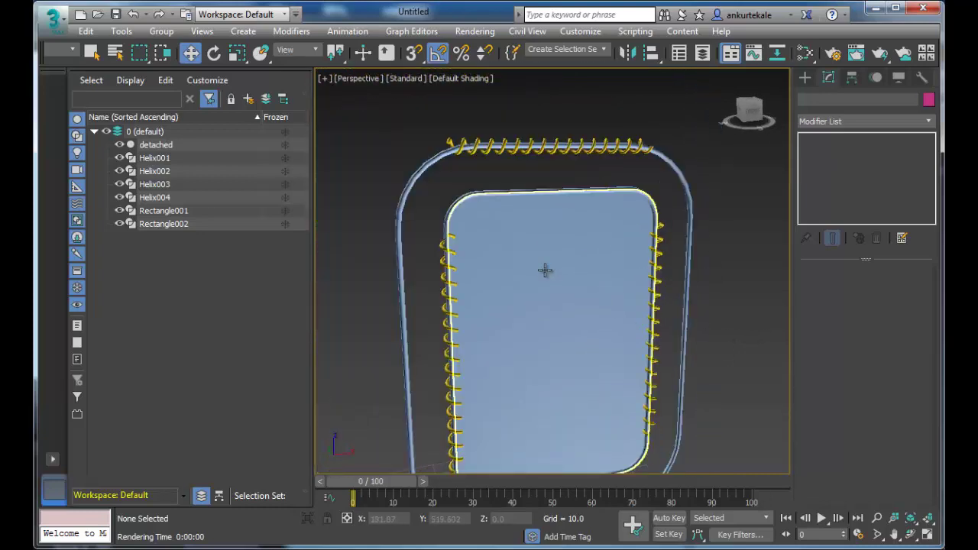
{"action": "scroll", "coordinate": [713, 334], "scroll_direction": "down", "scroll_amount": 1}
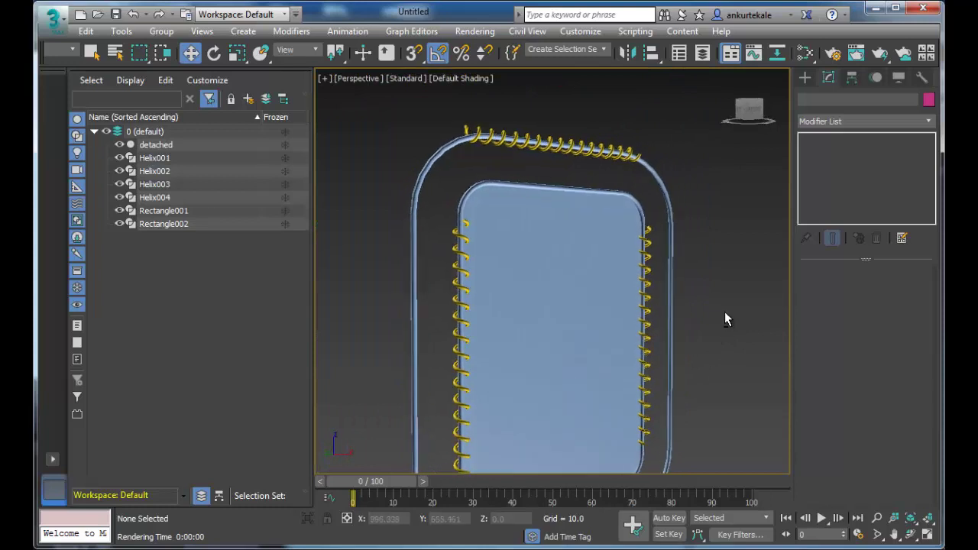
{"action": "scroll", "coordinate": [725, 312], "scroll_direction": "up", "scroll_amount": 4}
{"action": "scroll", "coordinate": [710, 323], "scroll_direction": "down", "scroll_amount": 5}
{"action": "scroll", "coordinate": [713, 332], "scroll_direction": "up", "scroll_amount": 3}
{"action": "mouse_move", "coordinate": [714, 332]}
{"action": "middle_mouse_down"}
{"action": "mouse_move", "coordinate": [703, 283]}
{"action": "mouse_move", "coordinate": [701, 313]}
{"action": "middle_mouse_up"}
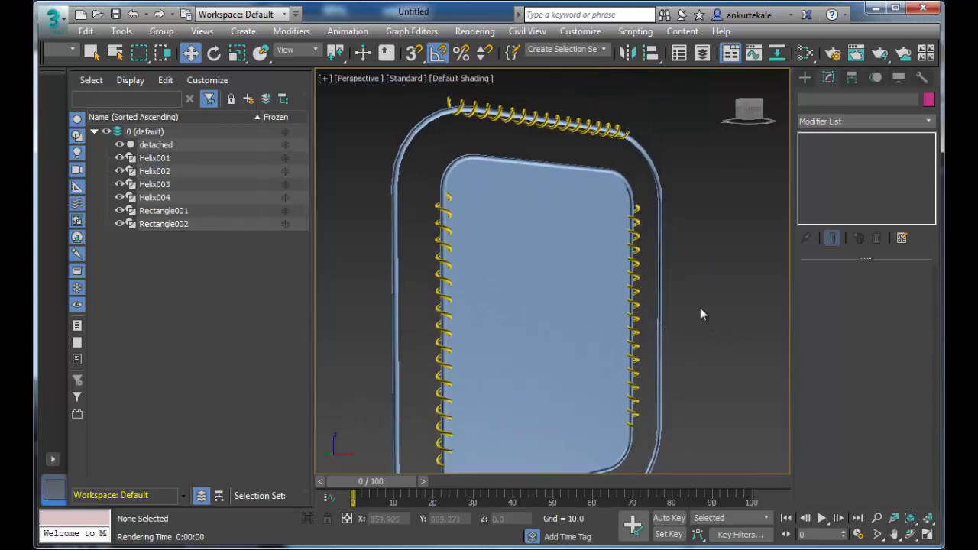
Select the detached blue panel and bring up the Splines shape types
{"action": "left_click", "coordinate": [551, 271]}
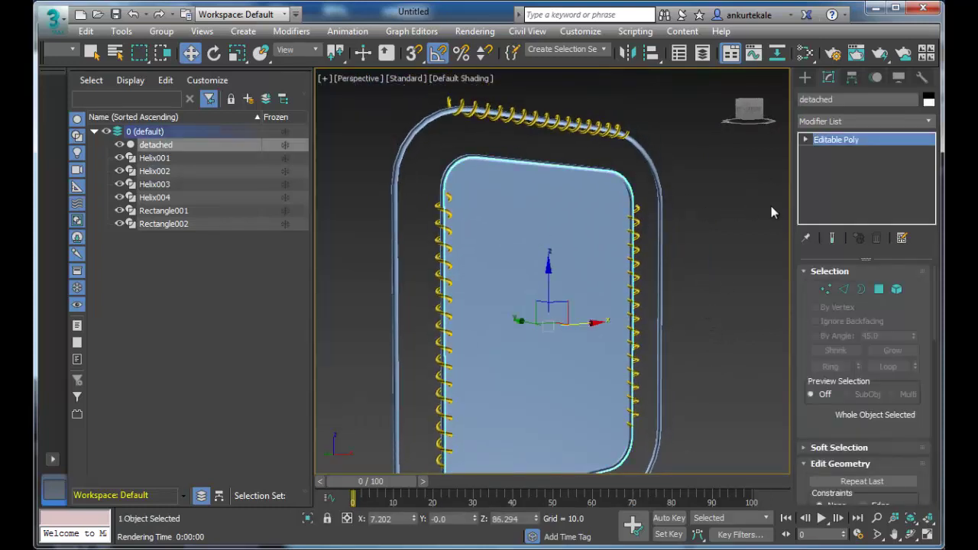
{"action": "left_click", "coordinate": [804, 139]}
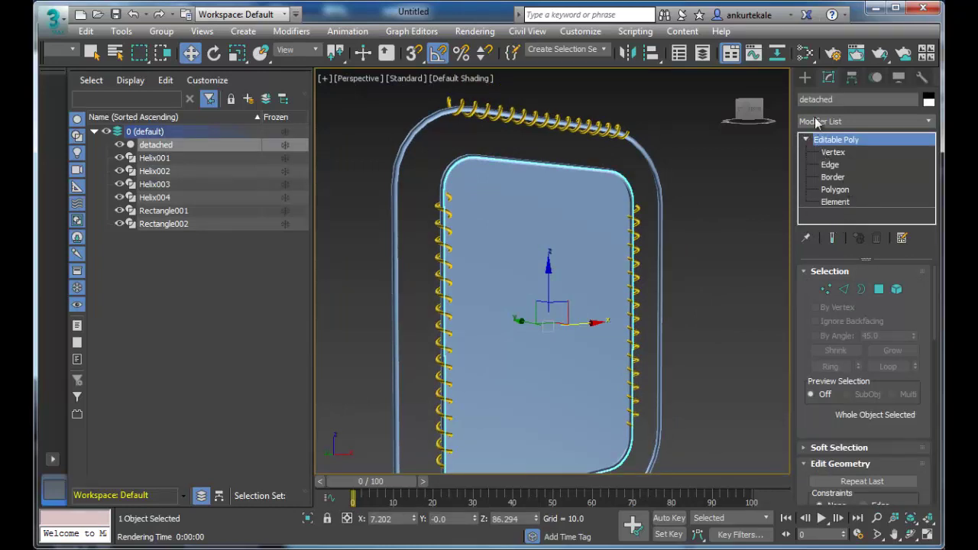
{"action": "left_click", "coordinate": [804, 77]}
{"action": "left_click", "coordinate": [902, 252]}
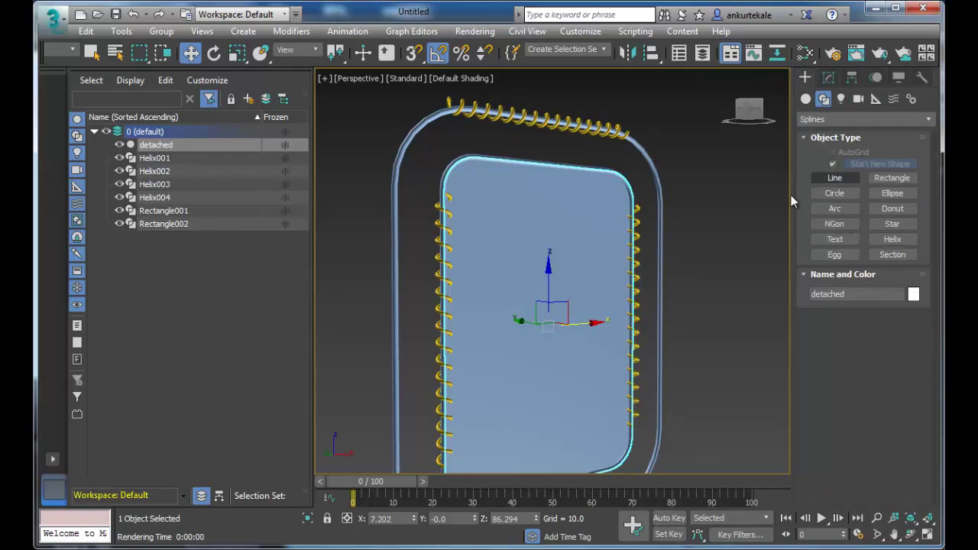
Place a 'MAX Text' spline text on the blue panel with AutoGrid enabled
{"action": "left_click", "coordinate": [838, 240]}
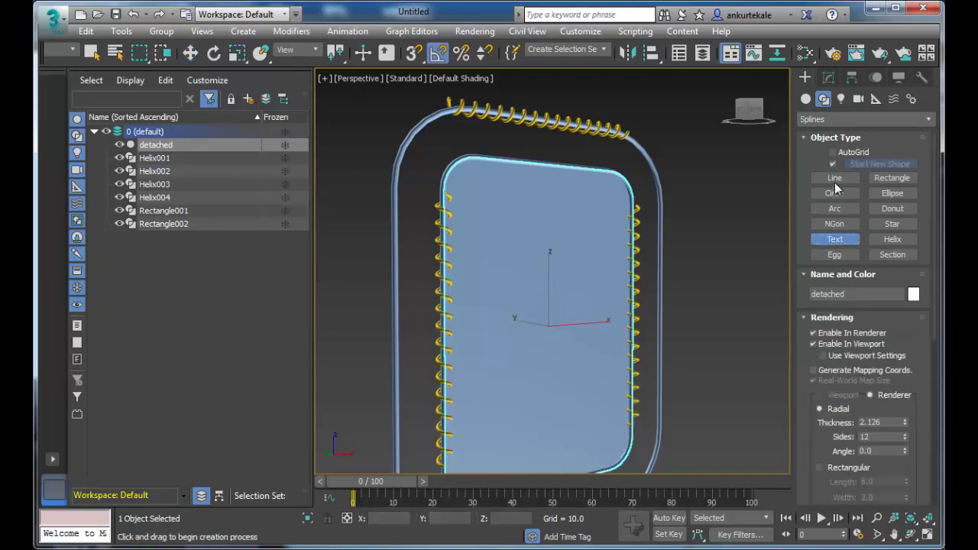
{"action": "left_click", "coordinate": [833, 153]}
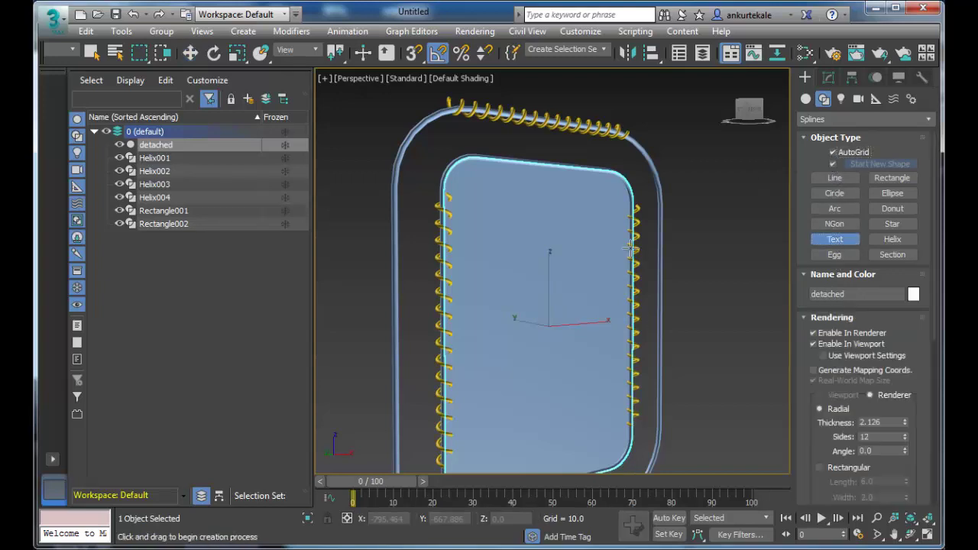
{"action": "left_click_drag", "start_coordinate": [476, 291], "coordinate": [558, 351]}
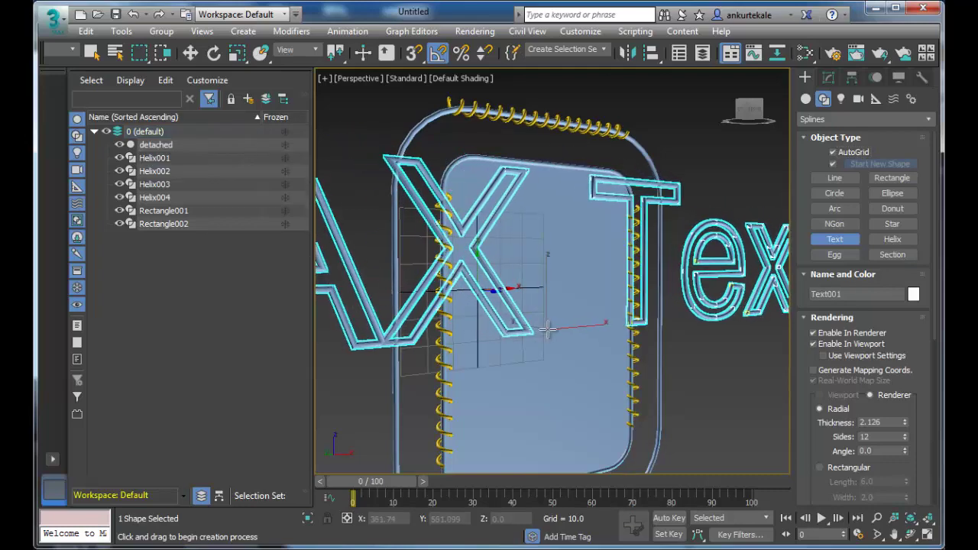
{"action": "scroll", "coordinate": [559, 350], "scroll_direction": "down", "scroll_amount": 3}
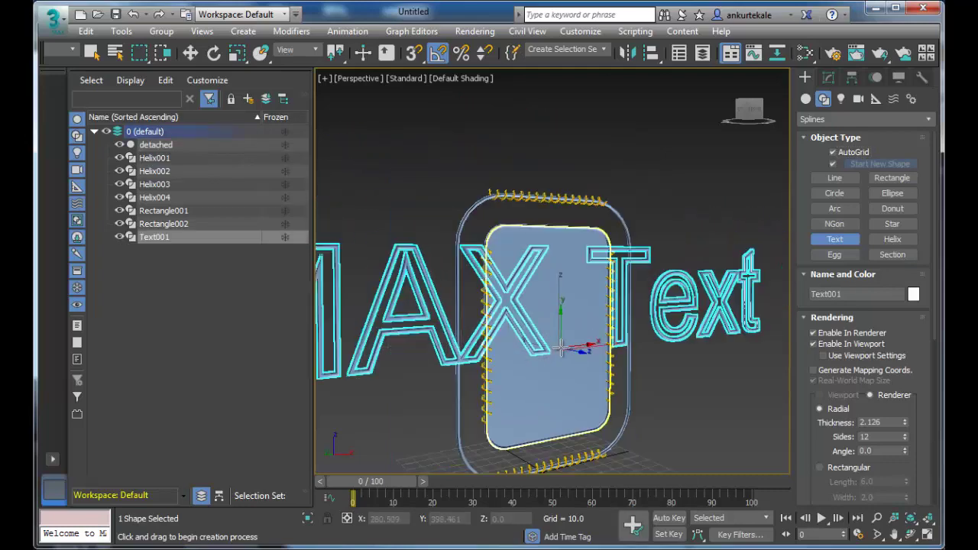
{"action": "scroll", "coordinate": [550, 340], "scroll_direction": "down", "scroll_amount": 3}
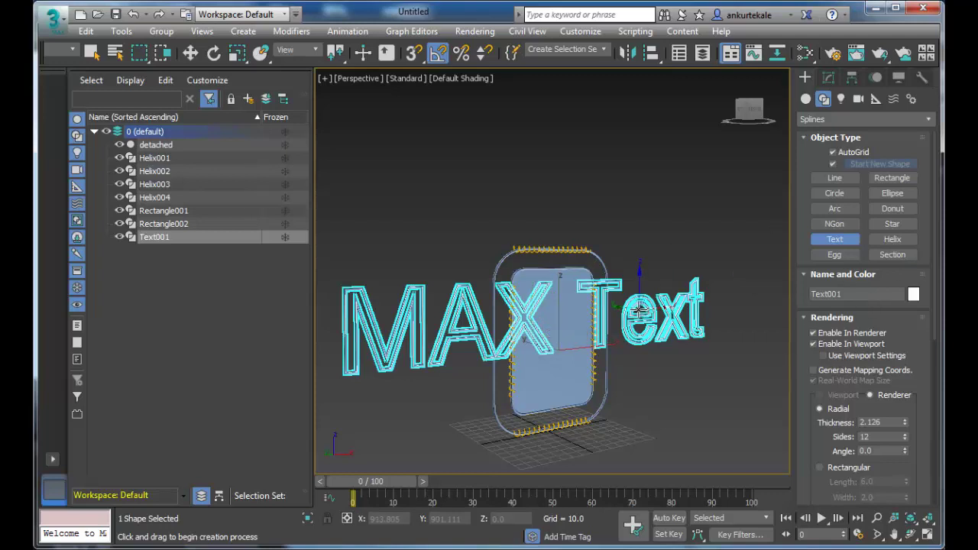
Delete the accidental second text Text002 and select the MAX Text object
{"action": "left_click", "coordinate": [637, 310]}
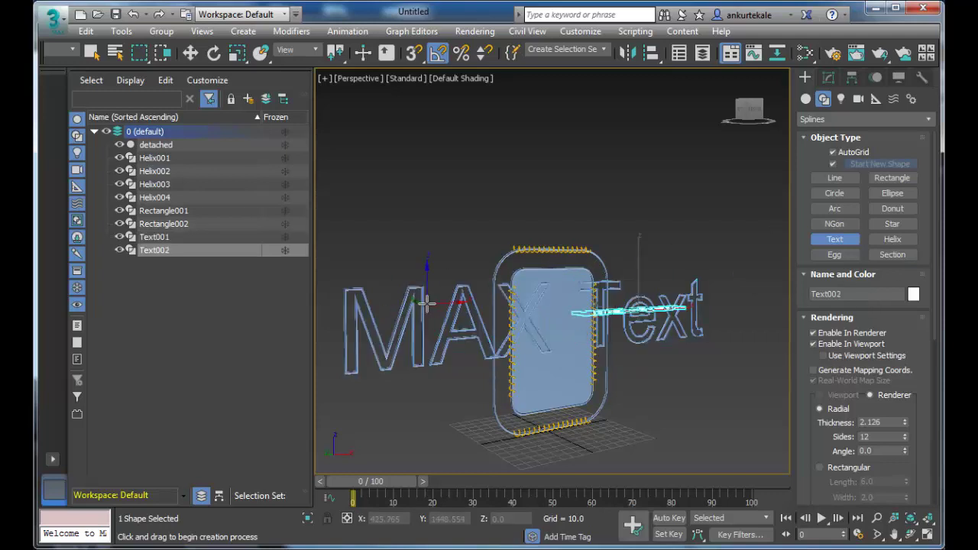
{"action": "key", "text": "w"}
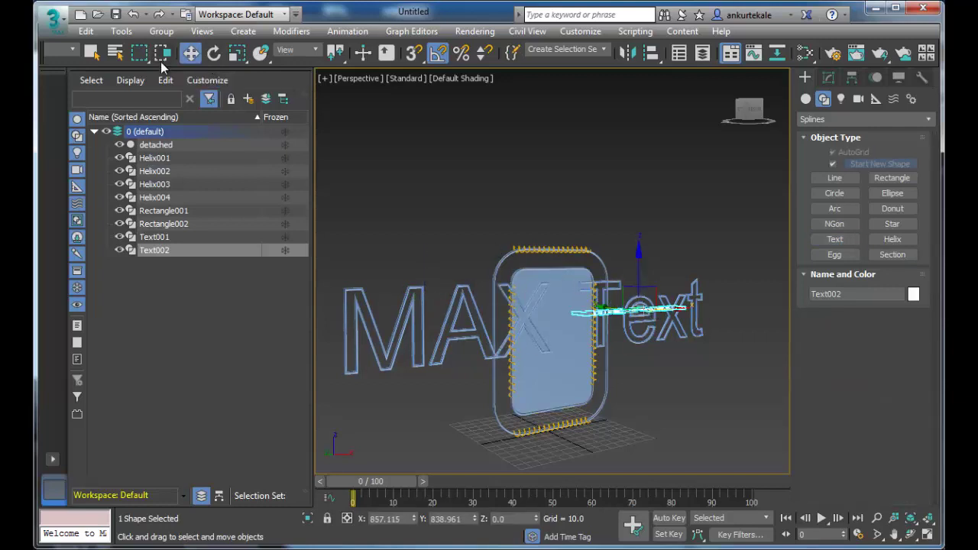
{"action": "left_click", "coordinate": [90, 53]}
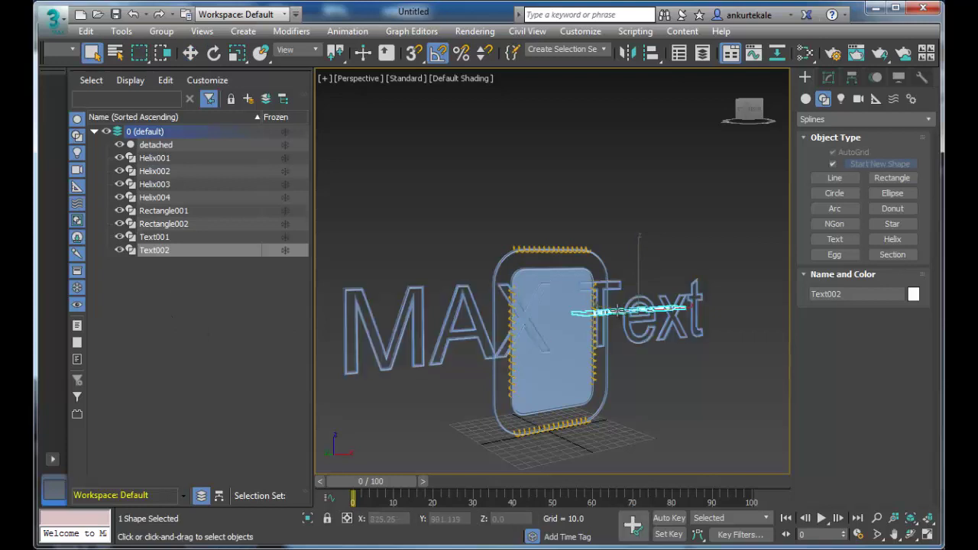
{"action": "key", "text": "Delete"}
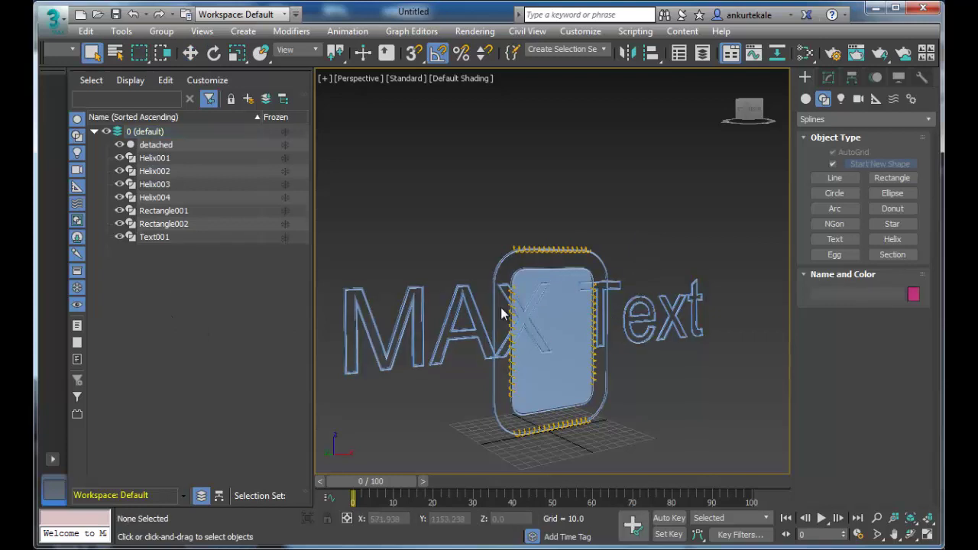
{"action": "left_click", "coordinate": [450, 310]}
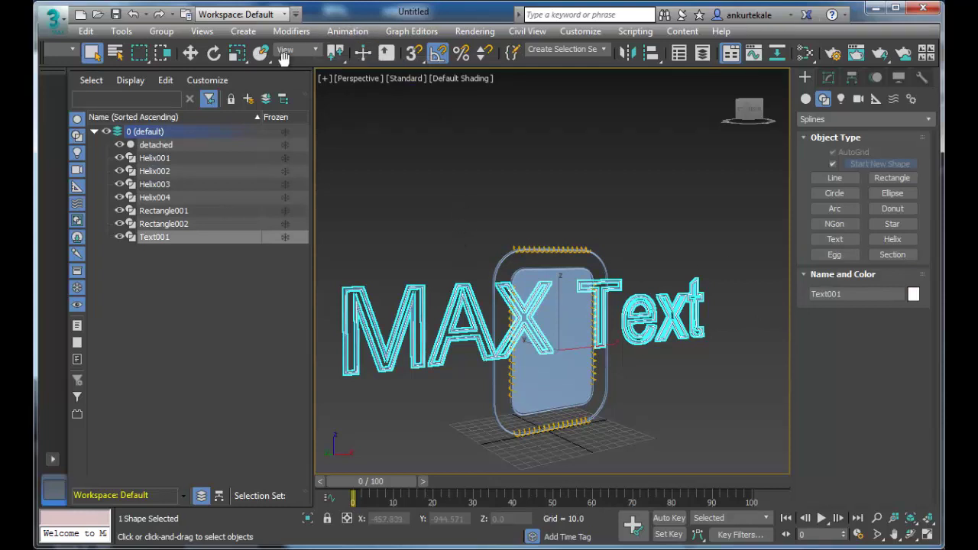
Uniformly scale Text001 down so the MAX Text fits inside the blue panel
{"action": "left_click", "coordinate": [239, 57]}
{"action": "mouse_move", "coordinate": [576, 351]}
{"action": "left_mouse_down"}
{"action": "mouse_move", "coordinate": [556, 326]}
{"action": "mouse_move", "coordinate": [604, 408]}
{"action": "left_mouse_up"}
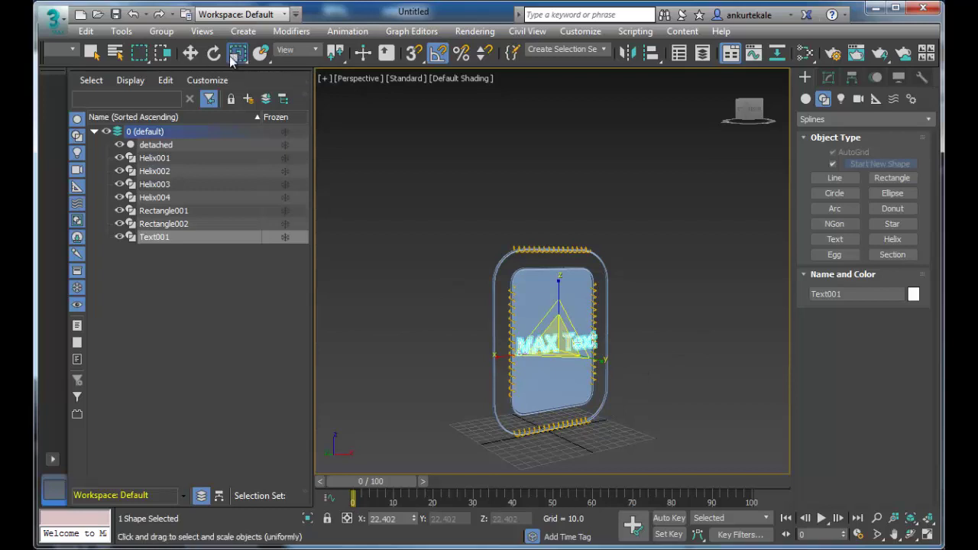
{"action": "left_click", "coordinate": [91, 52]}
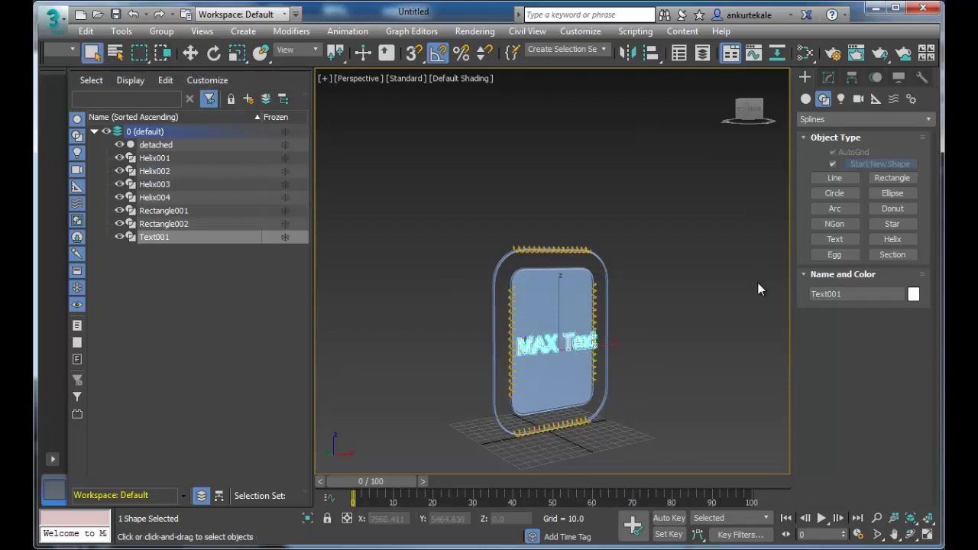
{"action": "left_click", "coordinate": [827, 78]}
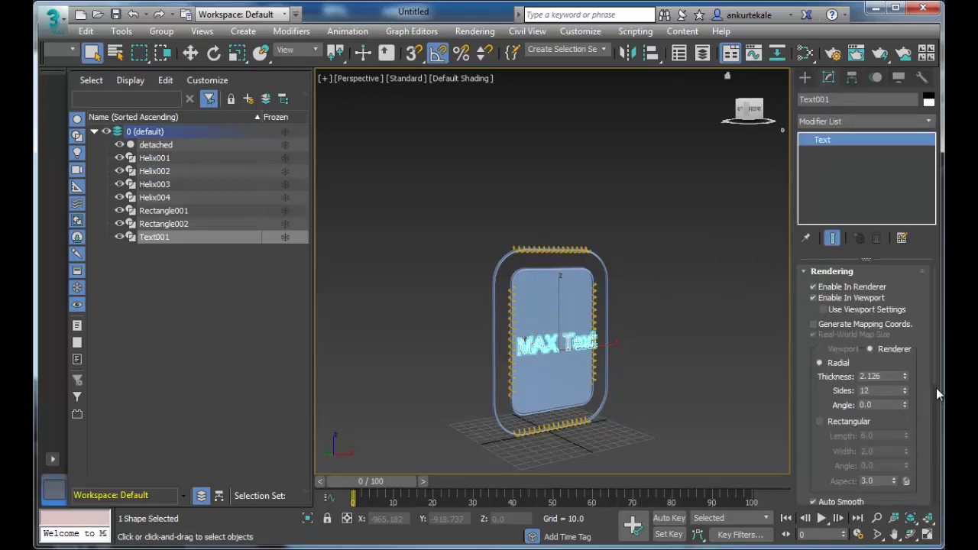
Lower the MAX Text font Size spinner from 100 to about 77, keeping it centred
{"action": "left_click_drag", "start_coordinate": [936, 349], "coordinate": [941, 467]}
{"action": "left_click_drag", "start_coordinate": [901, 351], "coordinate": [915, 370]}
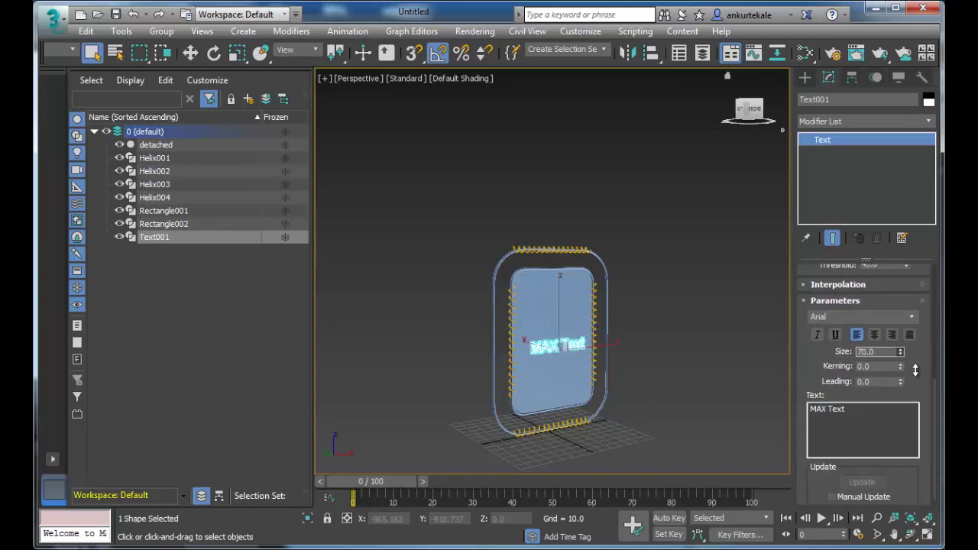
{"action": "left_click", "coordinate": [704, 370]}
{"action": "left_click", "coordinate": [557, 345]}
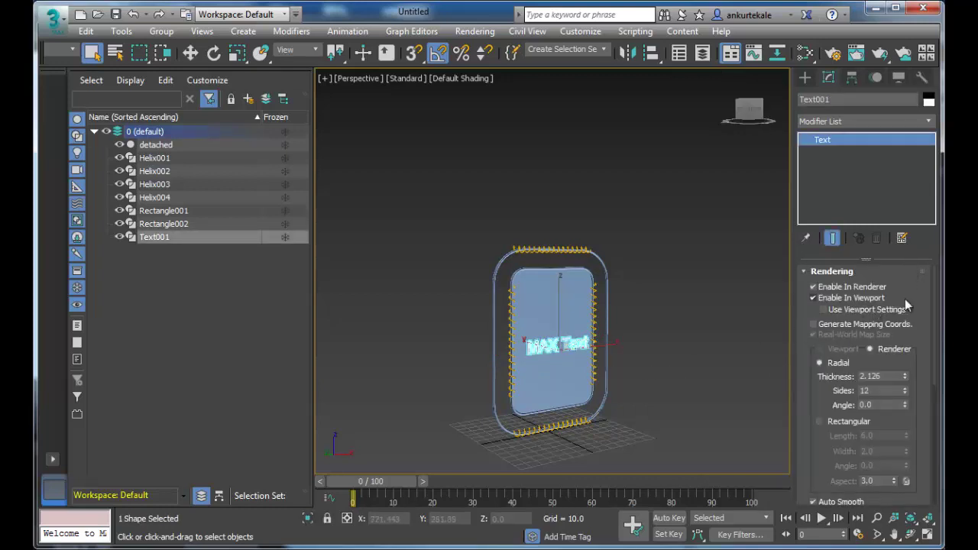
{"action": "left_click", "coordinate": [710, 341]}
{"action": "left_click", "coordinate": [602, 345]}
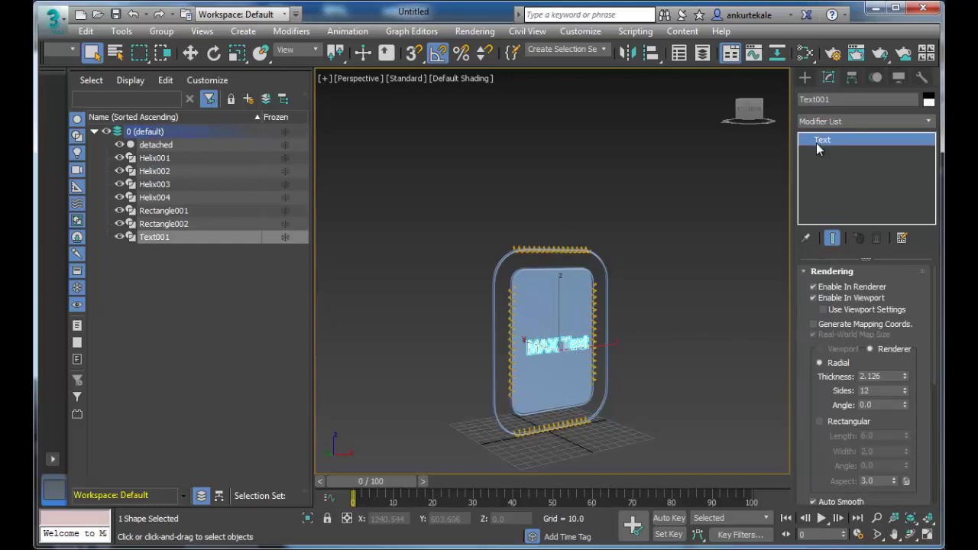
Browse the Create panel's spline shape categories, then return to the text's parameters
{"action": "left_click", "coordinate": [806, 78]}
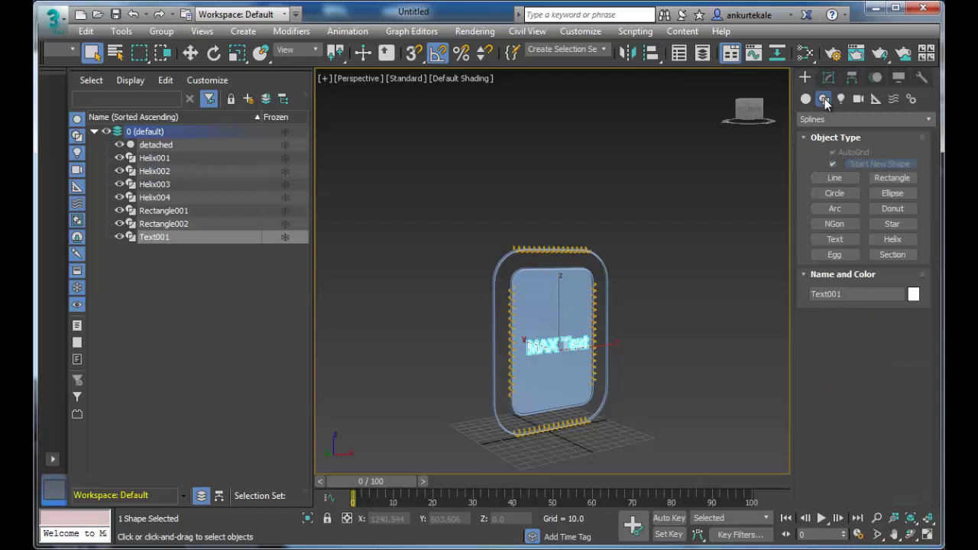
{"action": "left_click", "coordinate": [812, 120]}
{"action": "left_click", "coordinate": [814, 121]}
{"action": "left_click", "coordinate": [807, 99]}
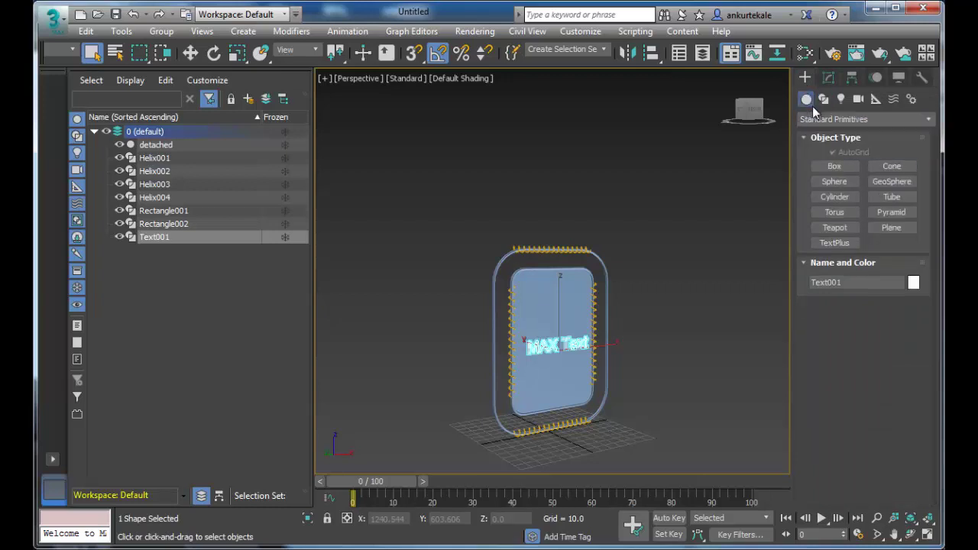
{"action": "left_click", "coordinate": [828, 77]}
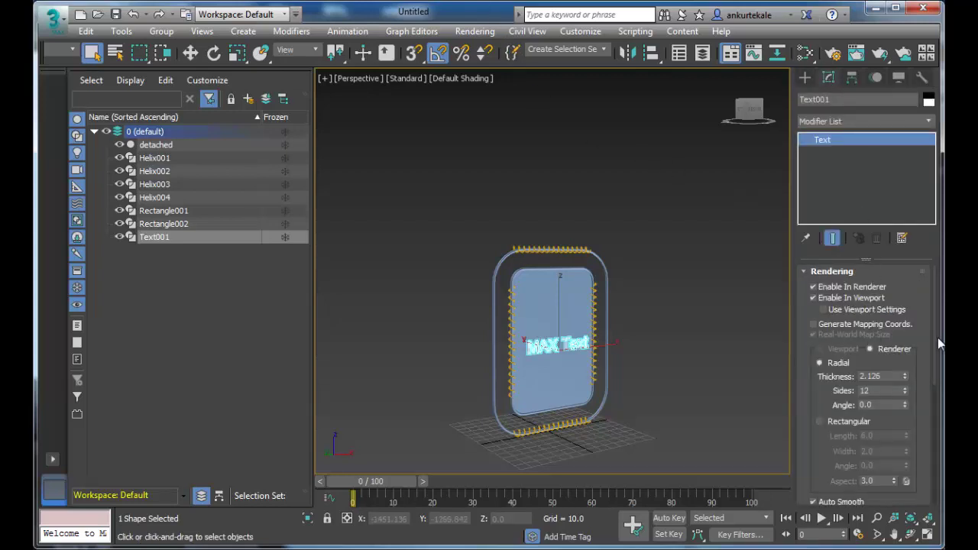
{"action": "mouse_move", "coordinate": [937, 338]}
{"action": "left_mouse_down"}
{"action": "mouse_move", "coordinate": [932, 429]}
{"action": "mouse_move", "coordinate": [934, 300]}
{"action": "left_mouse_up"}
Convert Text001 to an Editable Spline from the modifier stack's right-click menu
{"action": "right_click", "coordinate": [829, 139]}
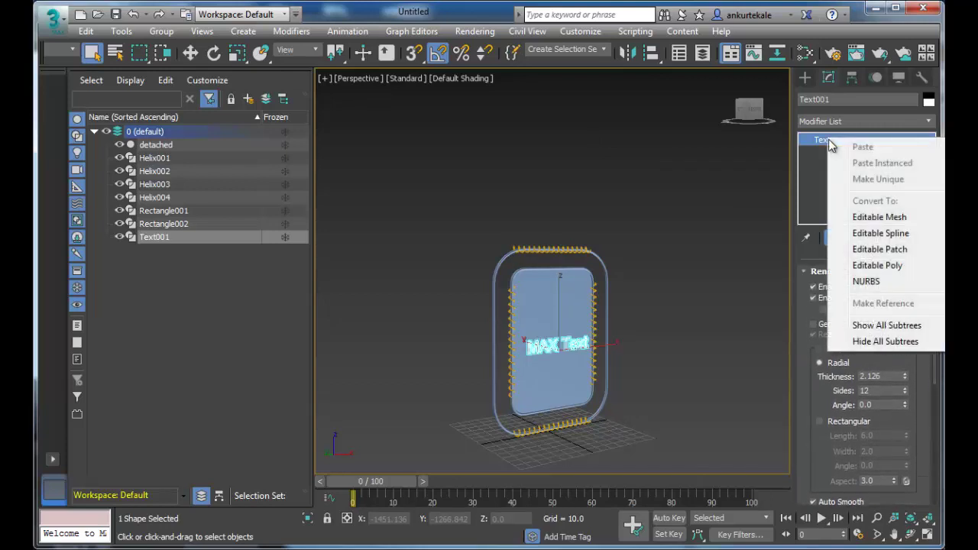
{"action": "left_click", "coordinate": [887, 233]}
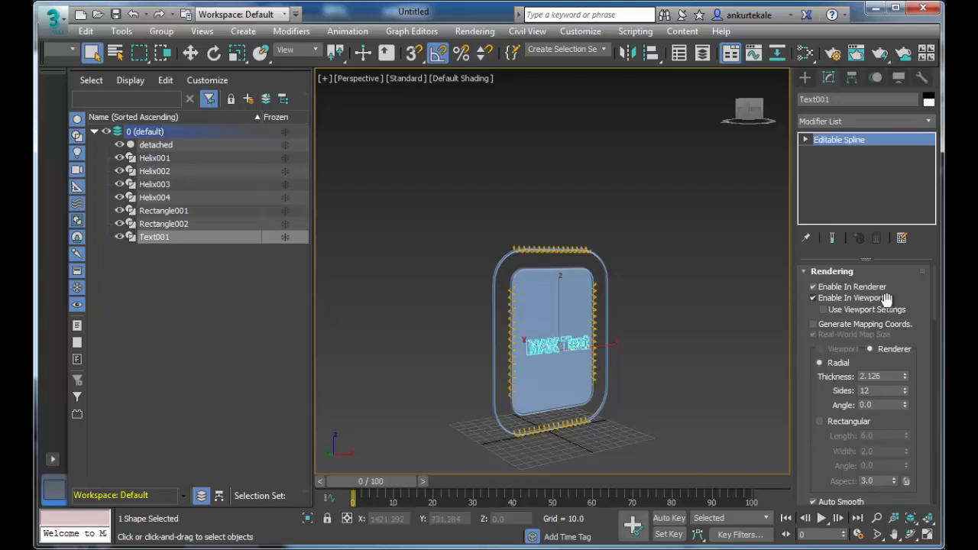
{"action": "scroll", "coordinate": [936, 304], "scroll_direction": "down", "scroll_amount": 1}
{"action": "scroll", "coordinate": [936, 304], "scroll_direction": "down", "scroll_amount": 2}
{"action": "scroll", "coordinate": [936, 305], "scroll_direction": "down", "scroll_amount": 1}
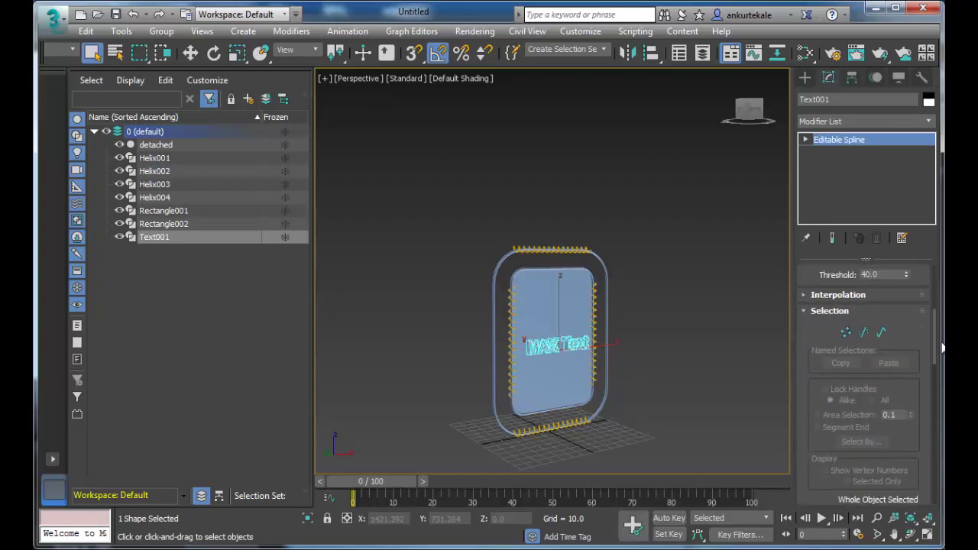
{"action": "scroll", "coordinate": [936, 305], "scroll_direction": "down", "scroll_amount": 1}
{"action": "scroll", "coordinate": [936, 306], "scroll_direction": "up", "scroll_amount": 3}
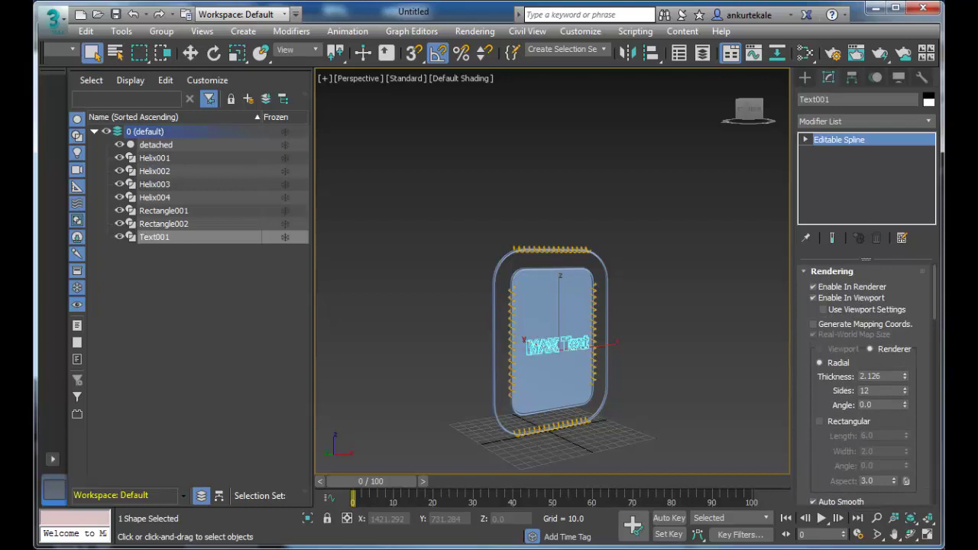
Turn off Enable In Viewport so the text is no longer drawn as a tube
{"action": "left_click", "coordinate": [813, 298]}
{"action": "left_click", "coordinate": [637, 357]}
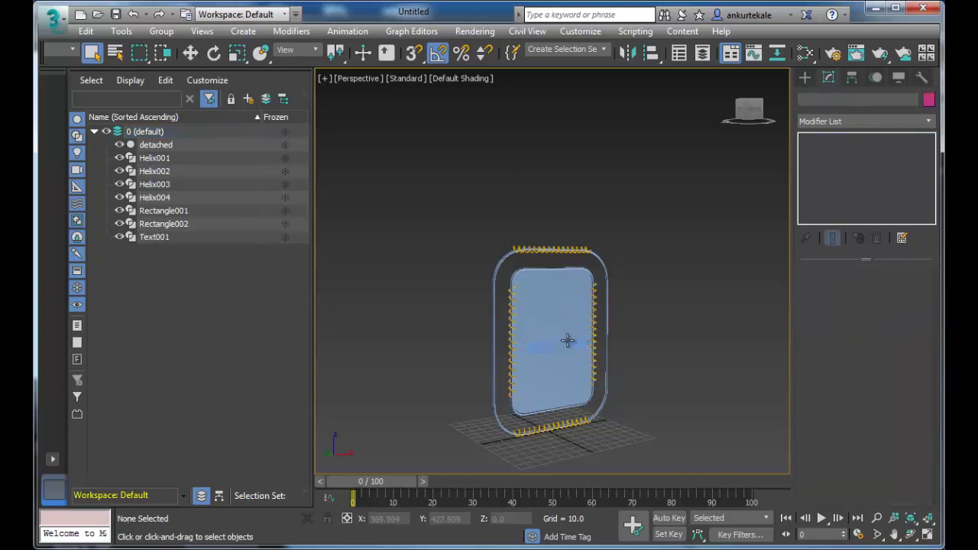
{"action": "left_click", "coordinate": [568, 341]}
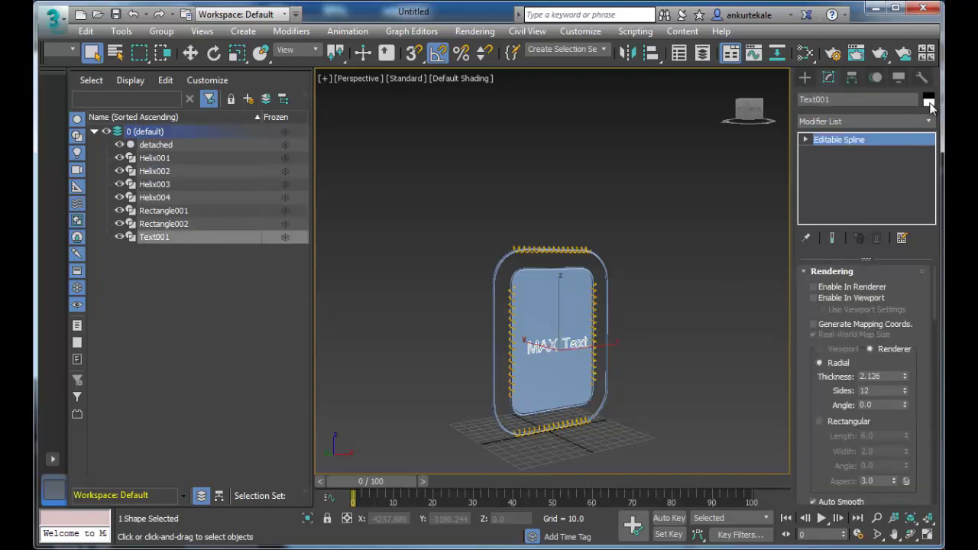
Set Text001's object colour to yellow
{"action": "left_click", "coordinate": [928, 103]}
{"action": "left_click", "coordinate": [676, 311]}
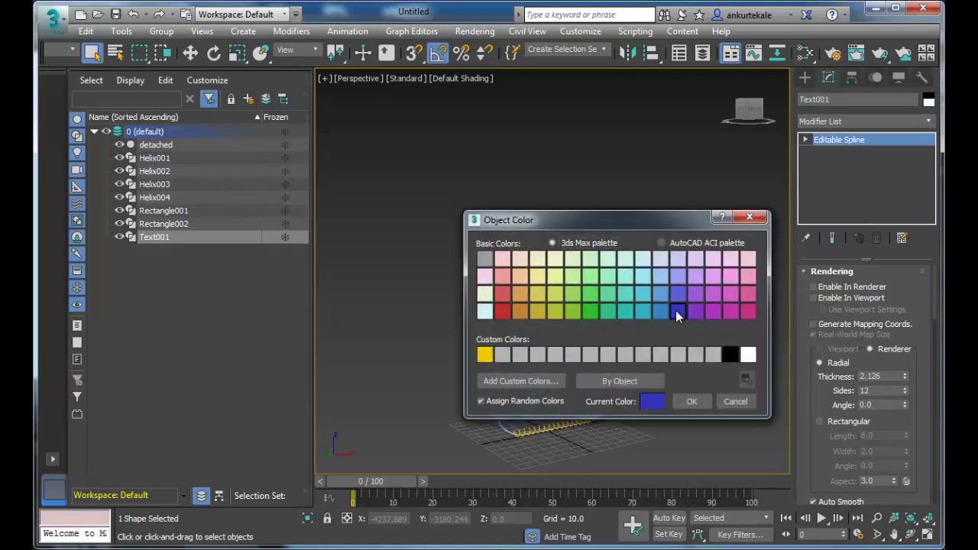
{"action": "left_click", "coordinate": [518, 296]}
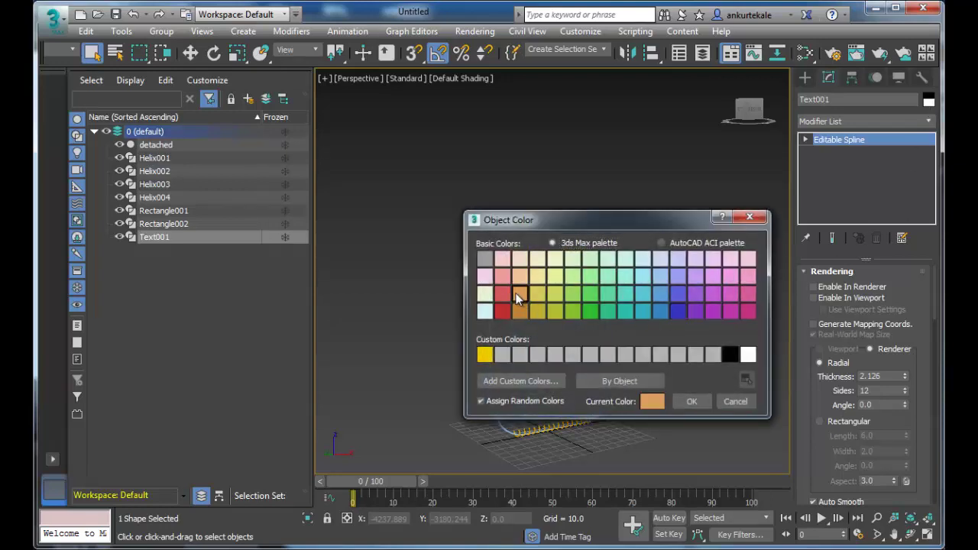
{"action": "left_click", "coordinate": [485, 354]}
{"action": "left_click", "coordinate": [686, 402]}
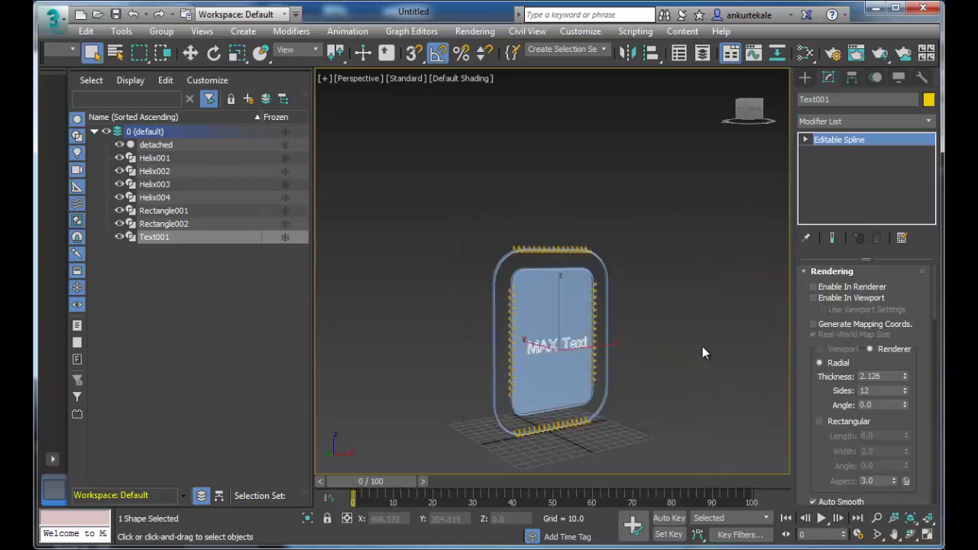
{"action": "left_click", "coordinate": [667, 317]}
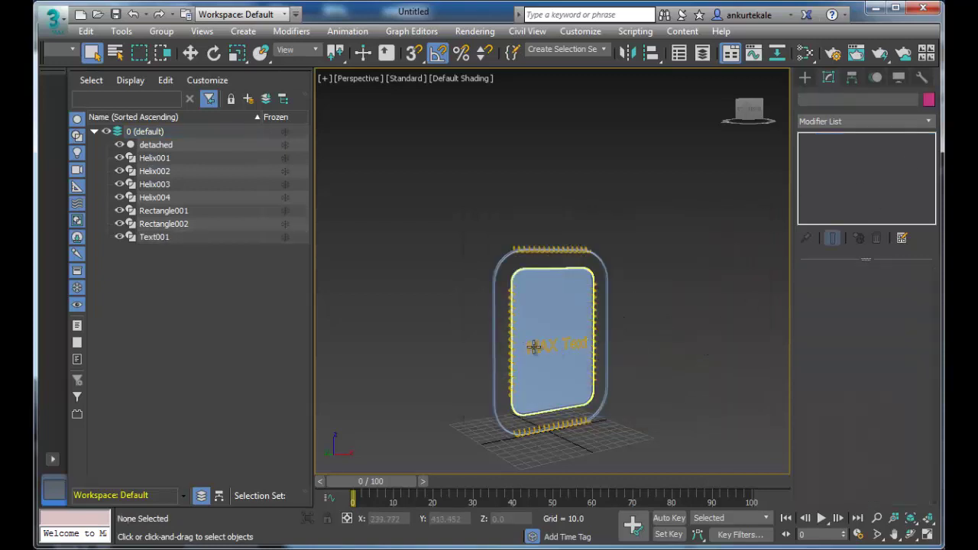
{"action": "key", "text": "ctrl+z"}
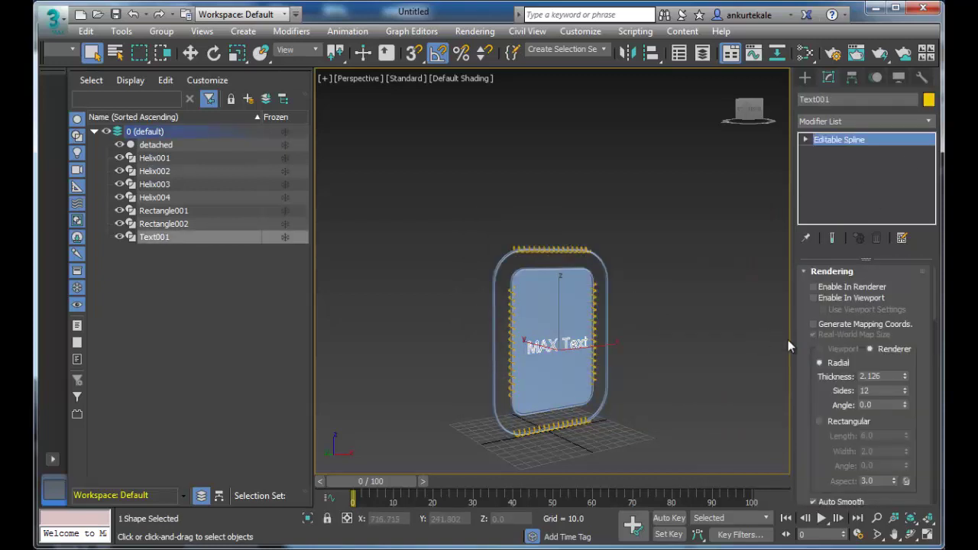
Orbit and zoom to a close frontal view of the frame, panel and text
{"action": "mouse_move", "coordinate": [782, 358]}
{"action": "middle_mouse_down", "text": "alt"}
{"action": "mouse_move", "coordinate": [776, 374]}
{"action": "mouse_move", "coordinate": [777, 336]}
{"action": "mouse_move", "coordinate": [743, 281]}
{"action": "mouse_move", "coordinate": [761, 343]}
{"action": "mouse_move", "coordinate": [662, 389]}
{"action": "mouse_move", "coordinate": [648, 271]}
{"action": "mouse_move", "coordinate": [665, 394]}
{"action": "mouse_move", "coordinate": [654, 356]}
{"action": "mouse_move", "coordinate": [718, 428]}
{"action": "mouse_move", "coordinate": [668, 417]}
{"action": "middle_mouse_up", "text": "alt"}
{"action": "scroll", "coordinate": [616, 391], "scroll_direction": "up", "scroll_amount": 5}
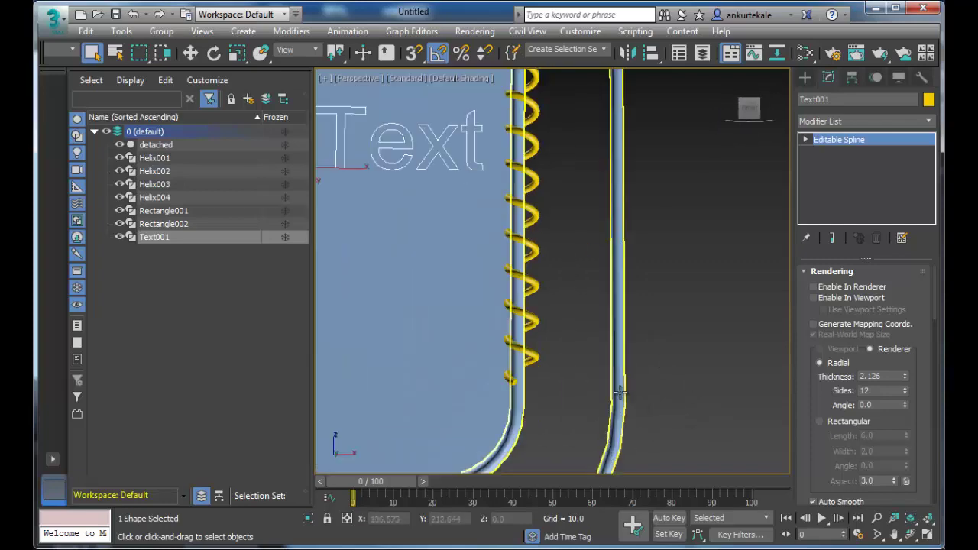
{"action": "scroll", "coordinate": [595, 366], "scroll_direction": "down", "scroll_amount": 2}
{"action": "mouse_move", "coordinate": [595, 366]}
{"action": "middle_mouse_down", "text": "alt"}
{"action": "mouse_move", "coordinate": [642, 404]}
{"action": "mouse_move", "coordinate": [539, 340]}
{"action": "middle_mouse_up", "text": "alt"}
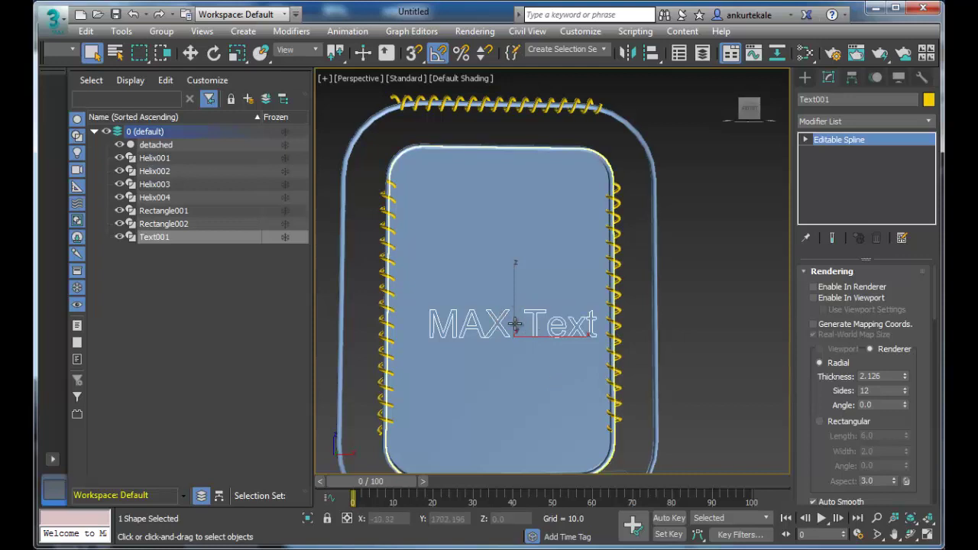
{"action": "left_click", "coordinate": [489, 324]}
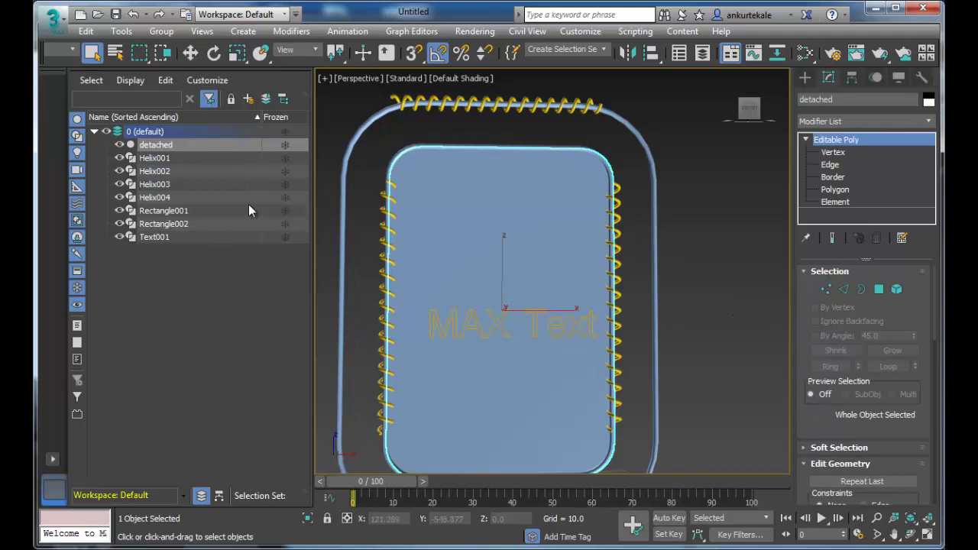
Select the detached panel object instead of the MAX Text shape
{"action": "left_click", "coordinate": [185, 236]}
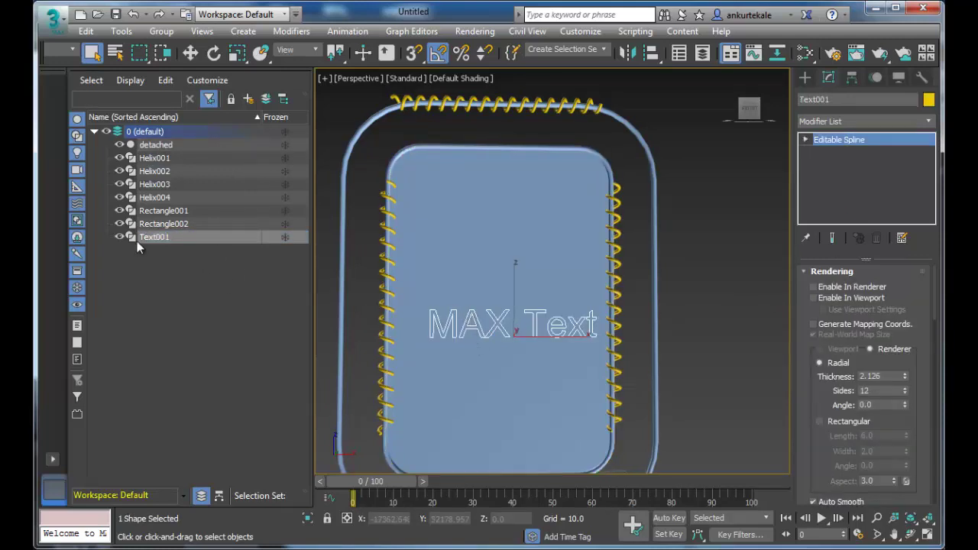
{"action": "left_click", "coordinate": [477, 319]}
{"action": "left_click", "coordinate": [413, 318]}
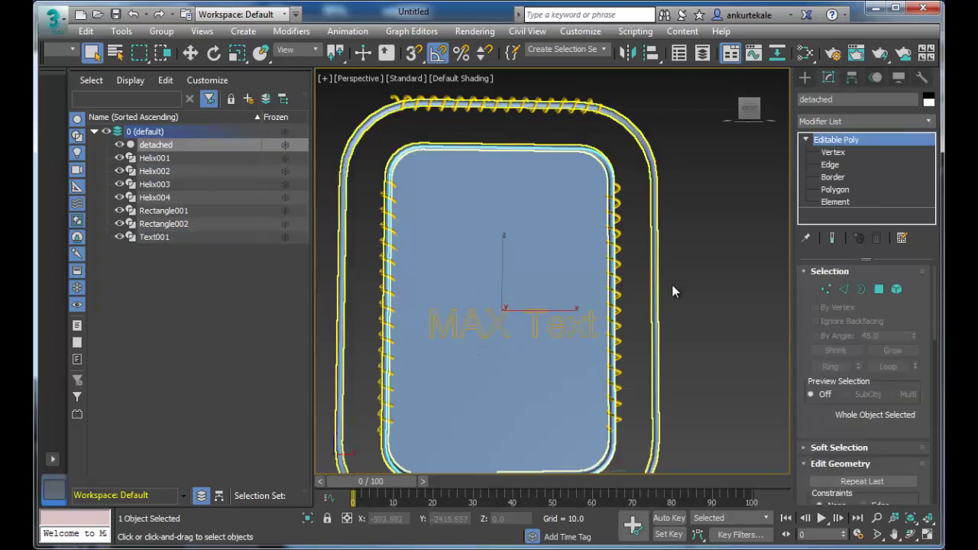
{"action": "scroll", "coordinate": [933, 301], "scroll_direction": "down", "scroll_amount": 2}
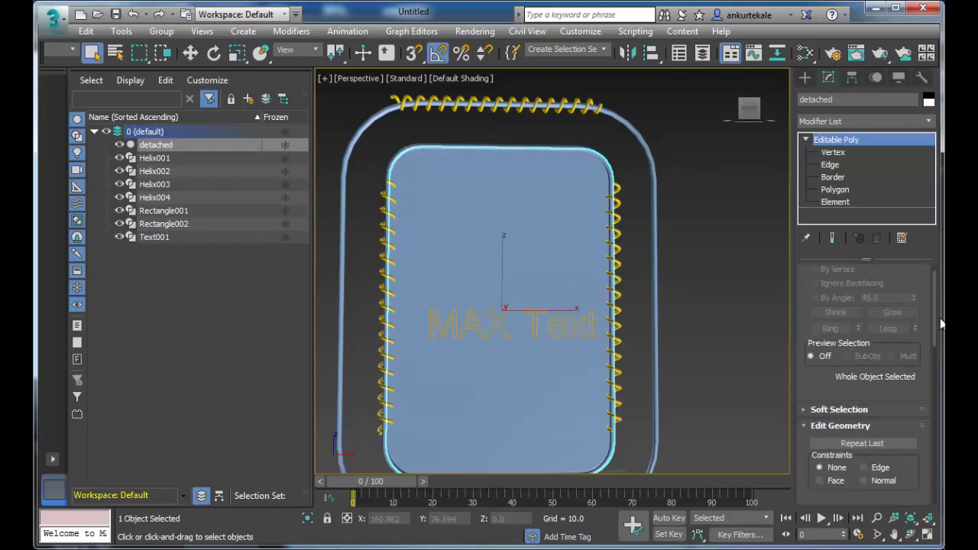
{"action": "scroll", "coordinate": [934, 301], "scroll_direction": "down", "scroll_amount": 3}
{"action": "scroll", "coordinate": [934, 301], "scroll_direction": "down", "scroll_amount": 3}
{"action": "scroll", "coordinate": [868, 382], "scroll_direction": "up", "scroll_amount": 2}
{"action": "scroll", "coordinate": [867, 382], "scroll_direction": "up", "scroll_amount": 2}
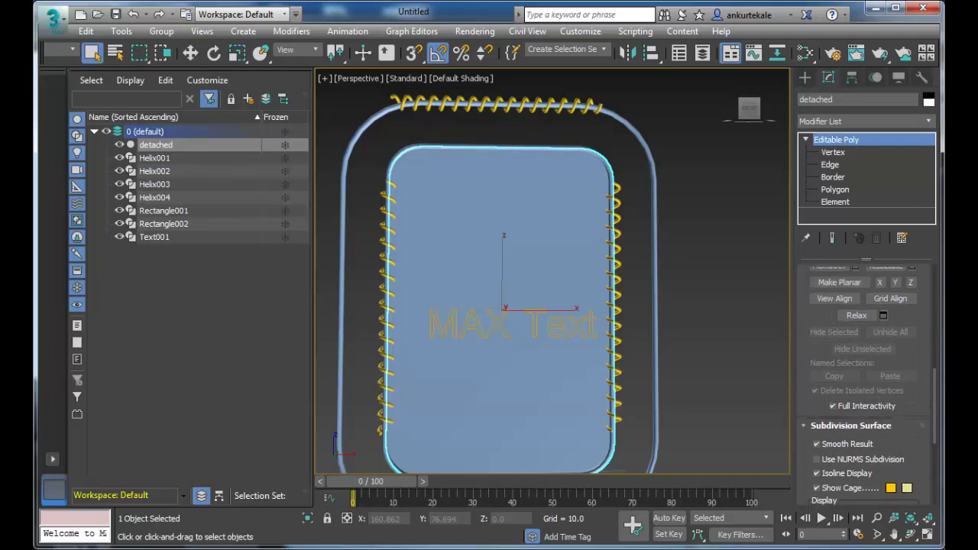
{"action": "scroll", "coordinate": [868, 382], "scroll_direction": "up", "scroll_amount": 2}
{"action": "scroll", "coordinate": [941, 451], "scroll_direction": "down", "scroll_amount": 1}
{"action": "scroll", "coordinate": [941, 451], "scroll_direction": "down", "scroll_amount": 2}
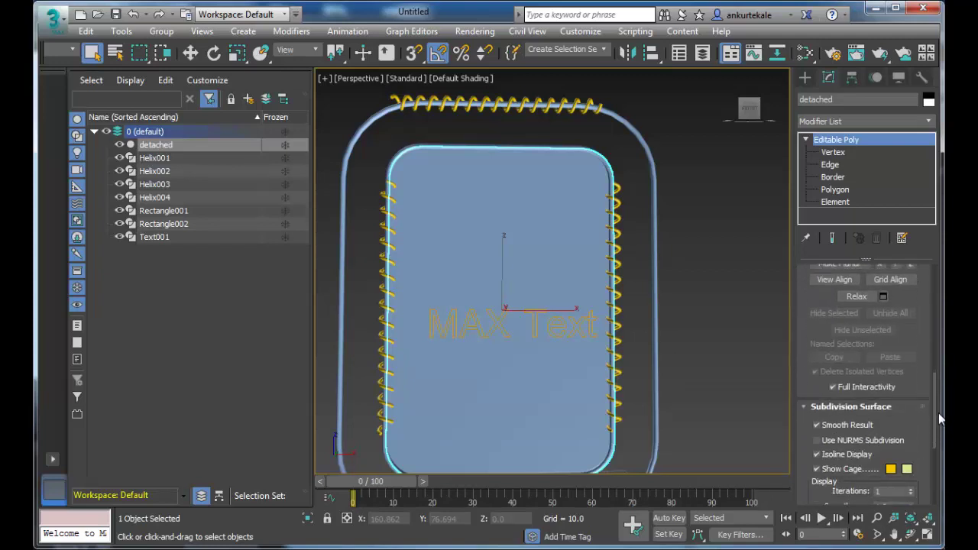
{"action": "scroll", "coordinate": [942, 451], "scroll_direction": "down", "scroll_amount": 2}
{"action": "scroll", "coordinate": [942, 451], "scroll_direction": "down", "scroll_amount": 1}
At Polygon sub-object level, pick the detached object's inner panel face
{"action": "mouse_move", "coordinate": [941, 451]}
{"action": "left_mouse_down"}
{"action": "mouse_move", "coordinate": [934, 469]}
{"action": "mouse_move", "coordinate": [927, 290]}
{"action": "left_mouse_up"}
{"action": "left_click", "coordinate": [878, 289]}
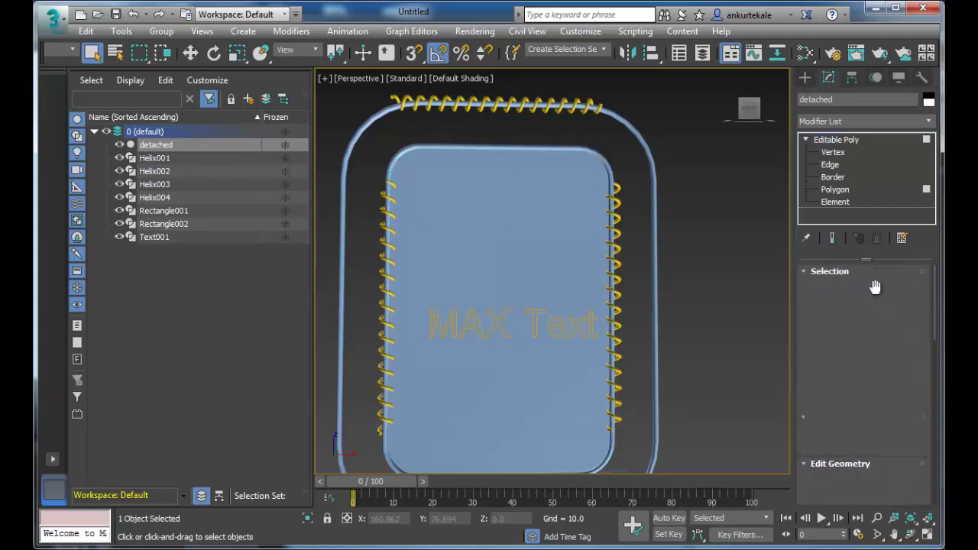
{"action": "left_click", "coordinate": [497, 325]}
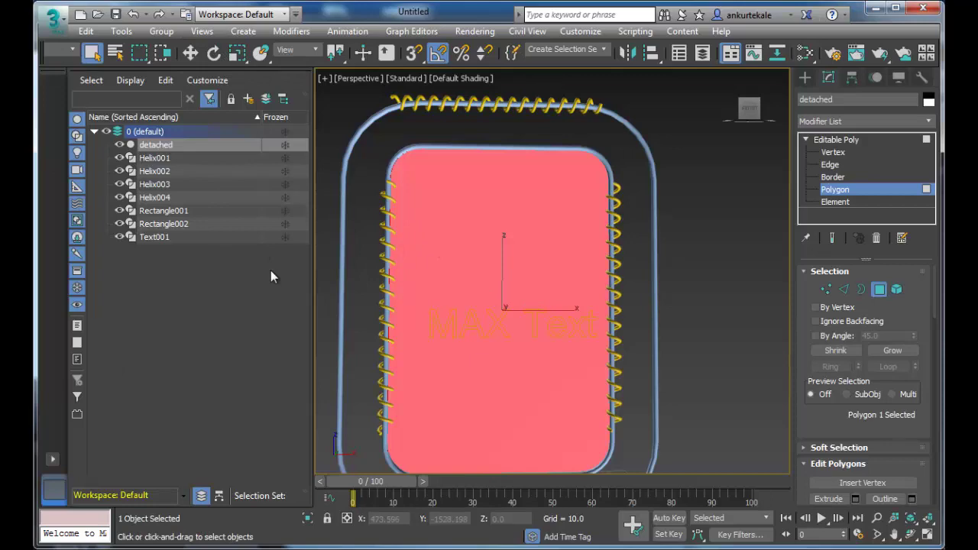
Clear the face selection, dismissing an accidental Save File As dialog
{"action": "key", "text": "ctrl+d"}
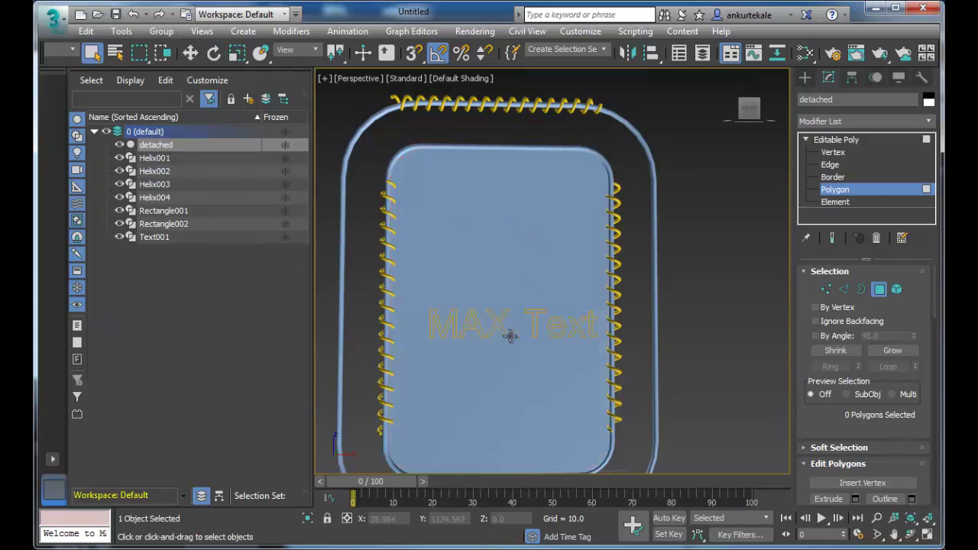
{"action": "left_click", "coordinate": [494, 319]}
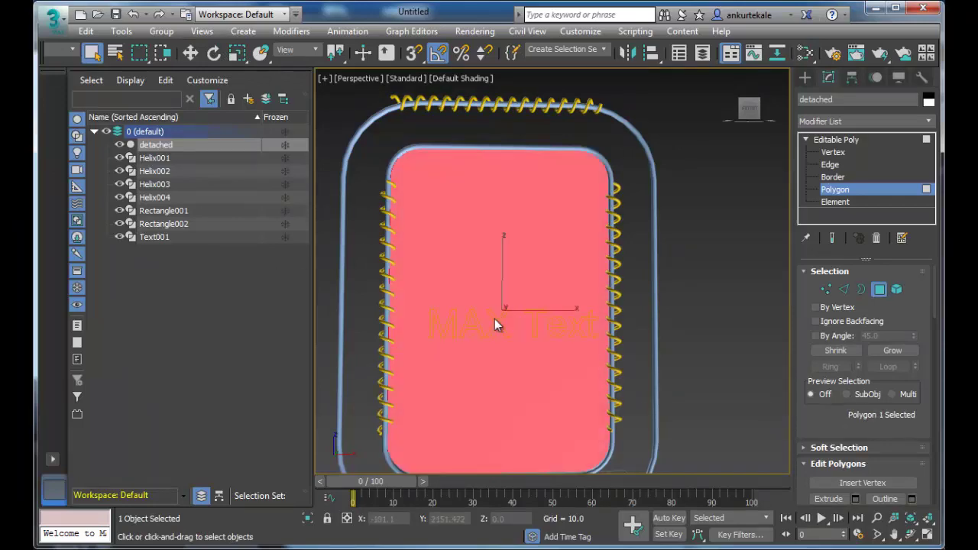
{"action": "key", "text": "ctrl+s"}
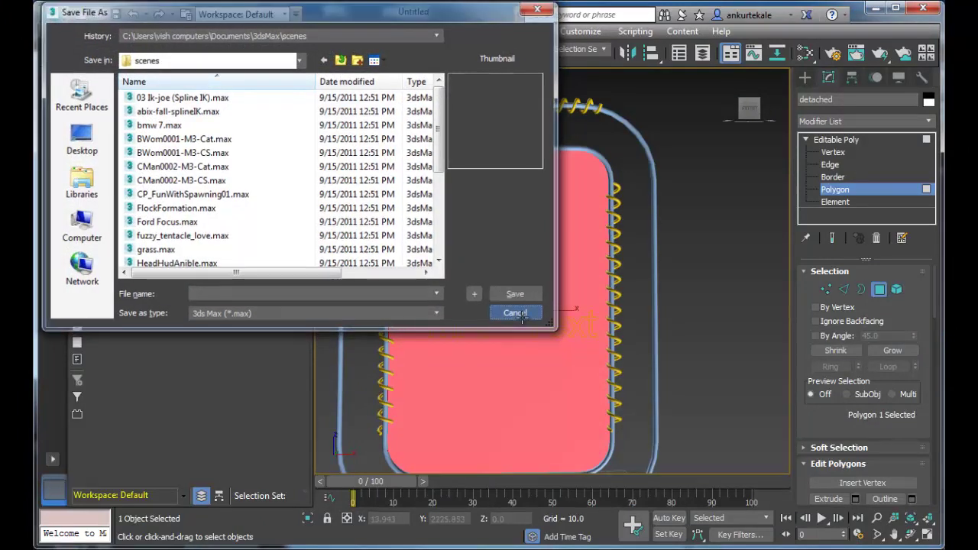
{"action": "left_click", "coordinate": [516, 313]}
{"action": "key", "text": "ctrl+d"}
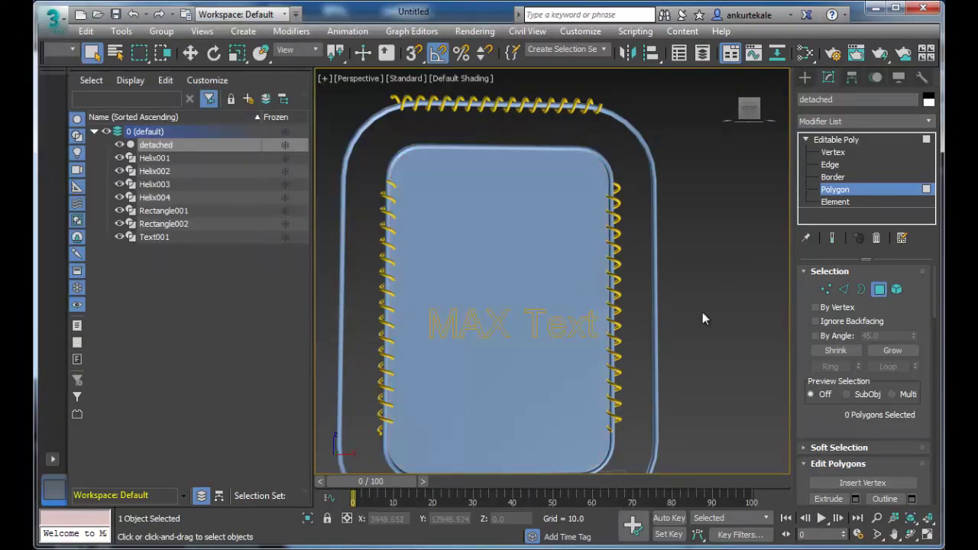
Put the detached Editable Poly at Edge sub-object level with nothing selected
{"action": "left_click", "coordinate": [842, 289]}
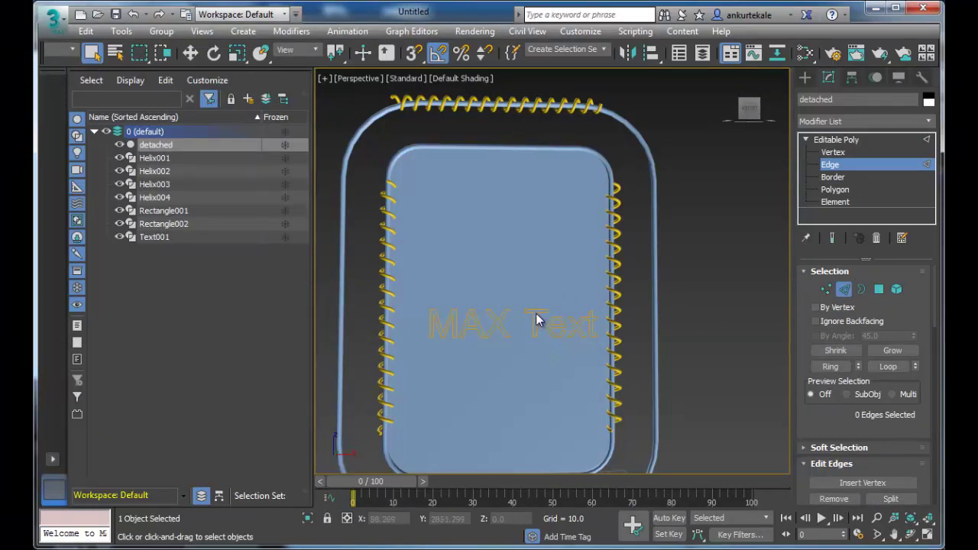
{"action": "left_click", "coordinate": [166, 237]}
{"action": "left_click", "coordinate": [449, 324]}
Exit Edge level, delete the MAX Text shape via its quad menu, and reselect the detached panel
{"action": "left_click", "coordinate": [817, 139]}
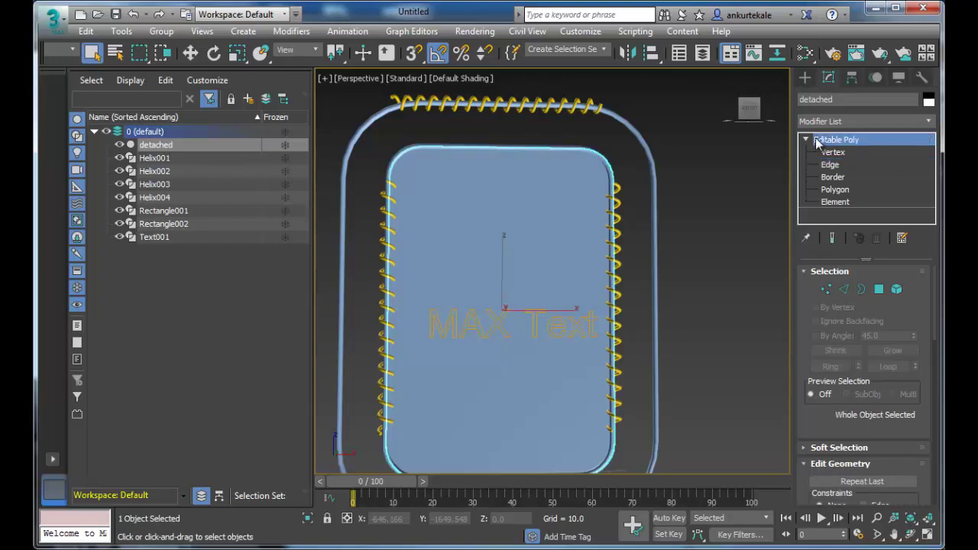
{"action": "left_click", "coordinate": [170, 236]}
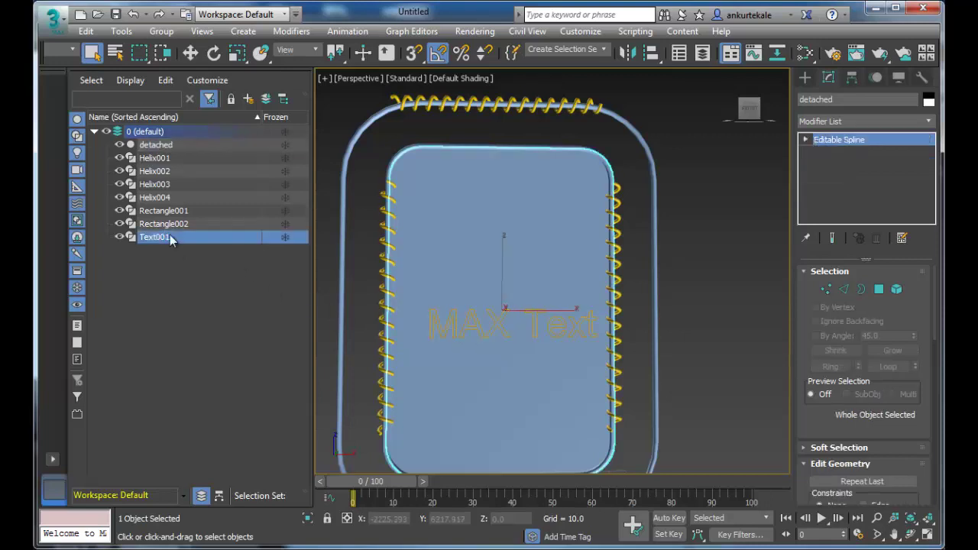
{"action": "right_click", "coordinate": [183, 233]}
{"action": "left_click", "coordinate": [203, 303]}
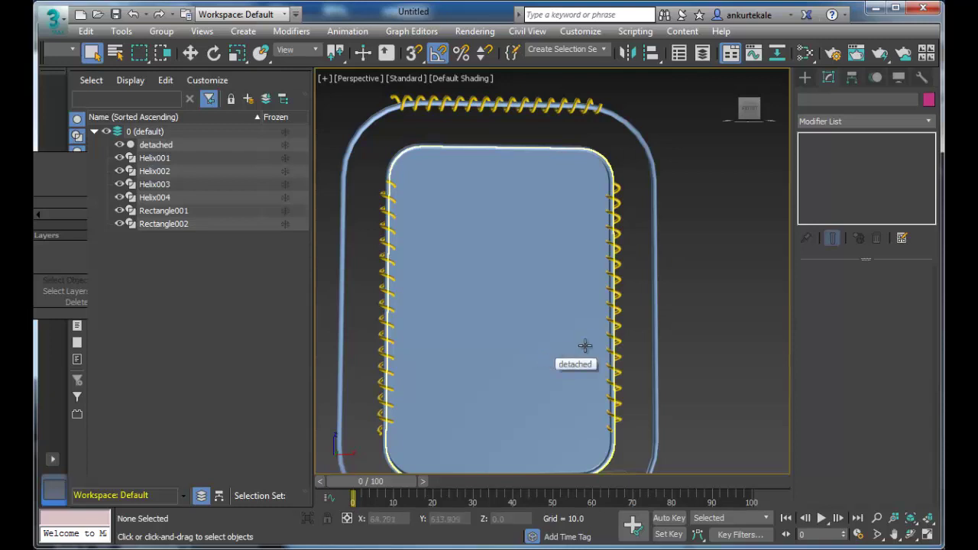
{"action": "left_click", "coordinate": [446, 267]}
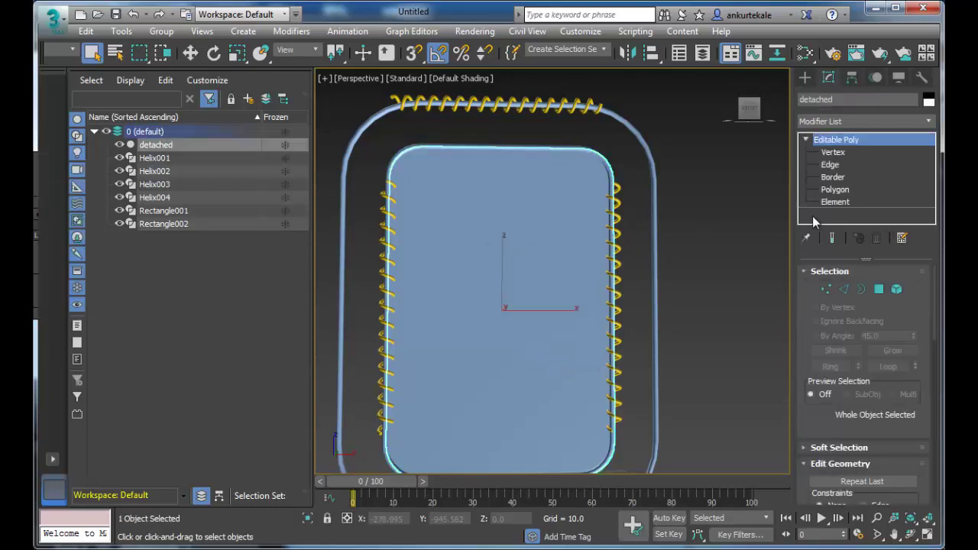
{"action": "left_click", "coordinate": [804, 77]}
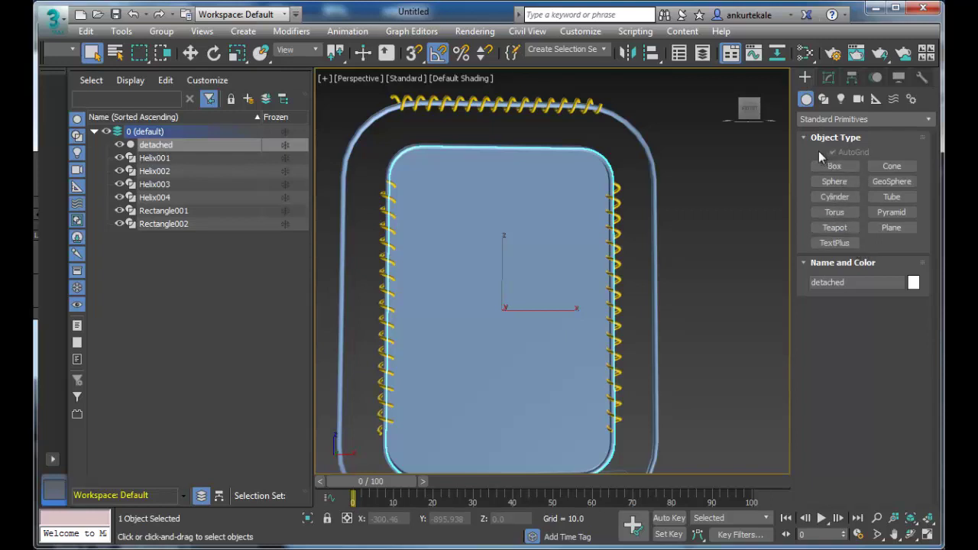
Place a new Text spline shape over the blue panel from Create > Shapes > Splines
{"action": "left_click", "coordinate": [823, 99]}
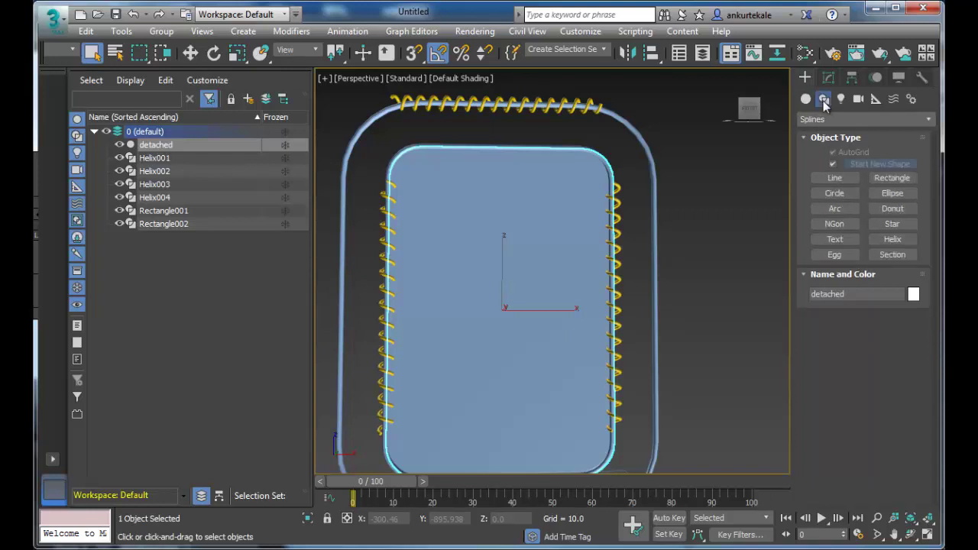
{"action": "left_click", "coordinate": [837, 239]}
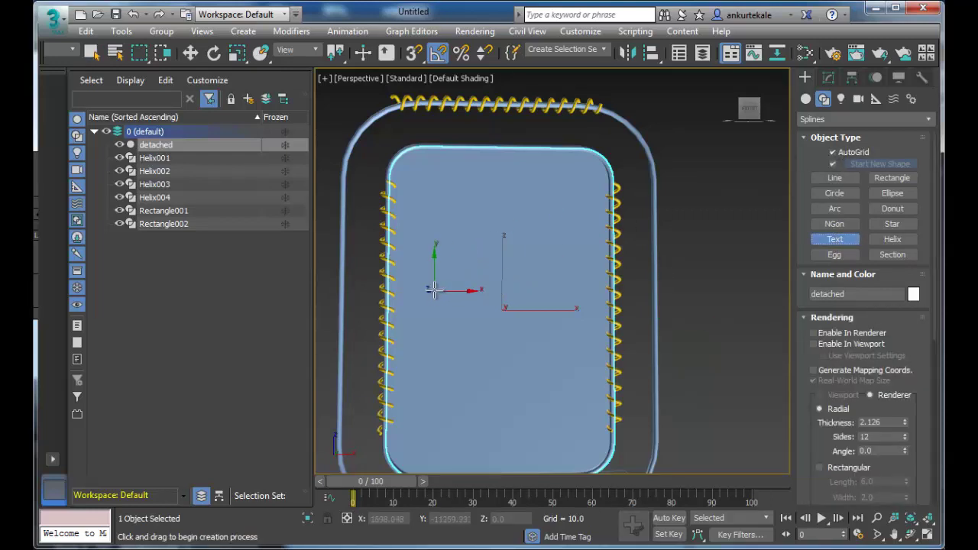
{"action": "left_click", "coordinate": [484, 286]}
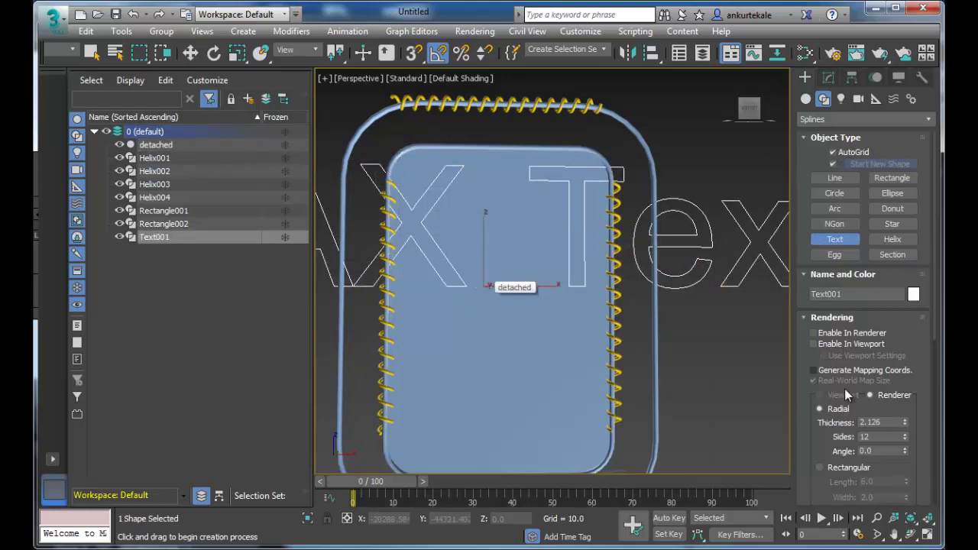
Change the text string to 'DBS' and set its size to 37.73
{"action": "left_click_drag", "start_coordinate": [933, 325], "coordinate": [937, 490]}
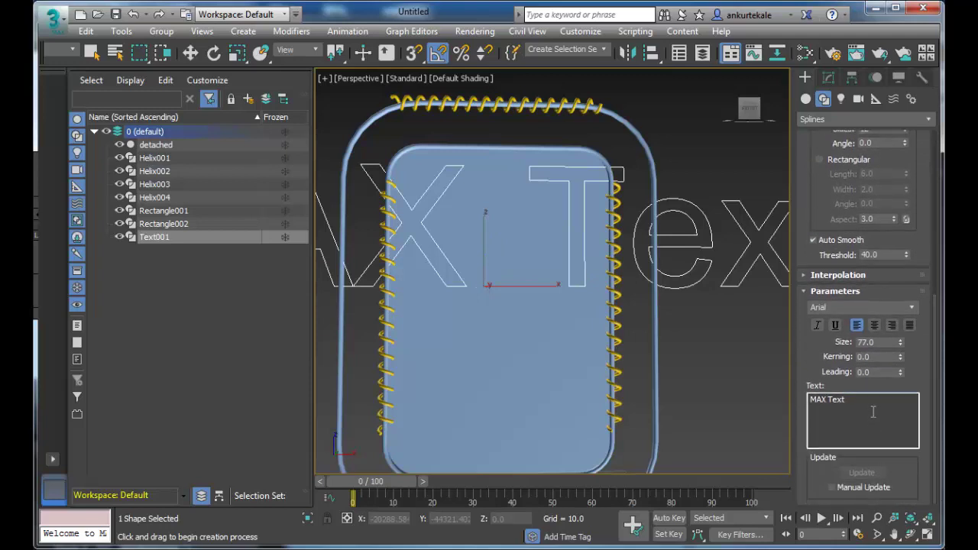
{"action": "left_click_drag", "start_coordinate": [874, 408], "coordinate": [808, 417]}
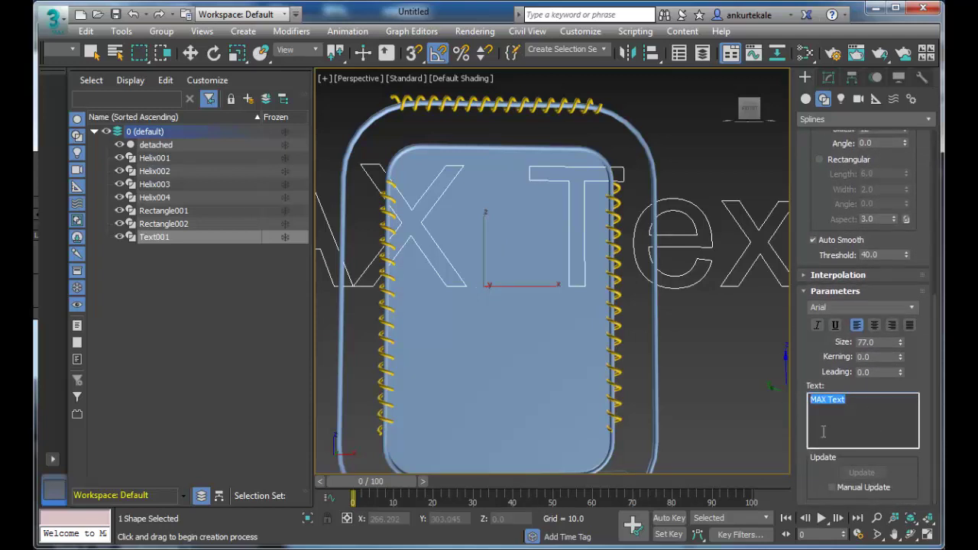
{"action": "type", "text": "DBS"}
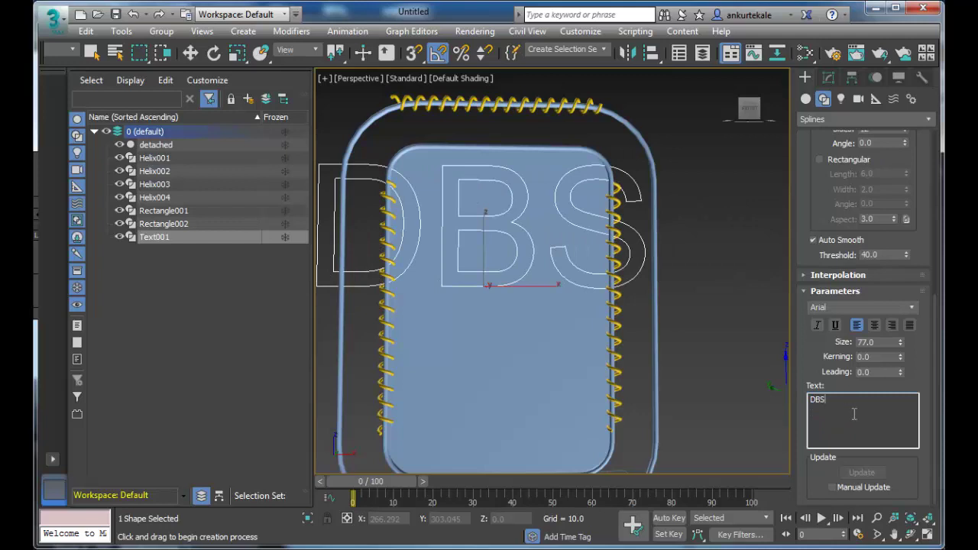
{"action": "scroll", "coordinate": [934, 293], "scroll_direction": "up", "scroll_amount": 5}
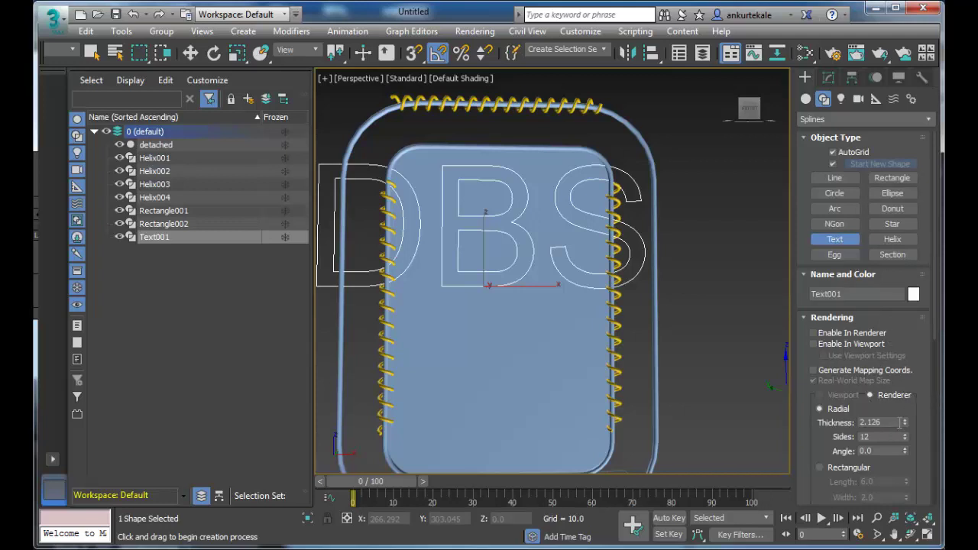
{"action": "mouse_move", "coordinate": [936, 328]}
{"action": "left_mouse_down"}
{"action": "mouse_move", "coordinate": [944, 454]}
{"action": "mouse_move", "coordinate": [912, 491]}
{"action": "mouse_move", "coordinate": [911, 459]}
{"action": "left_mouse_up"}
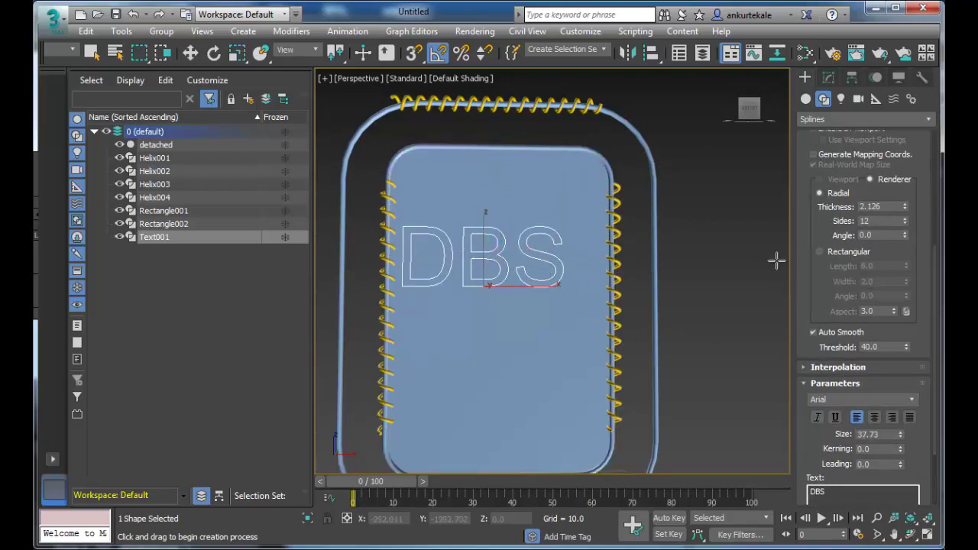
{"action": "scroll", "coordinate": [934, 148], "scroll_direction": "up", "scroll_amount": 5}
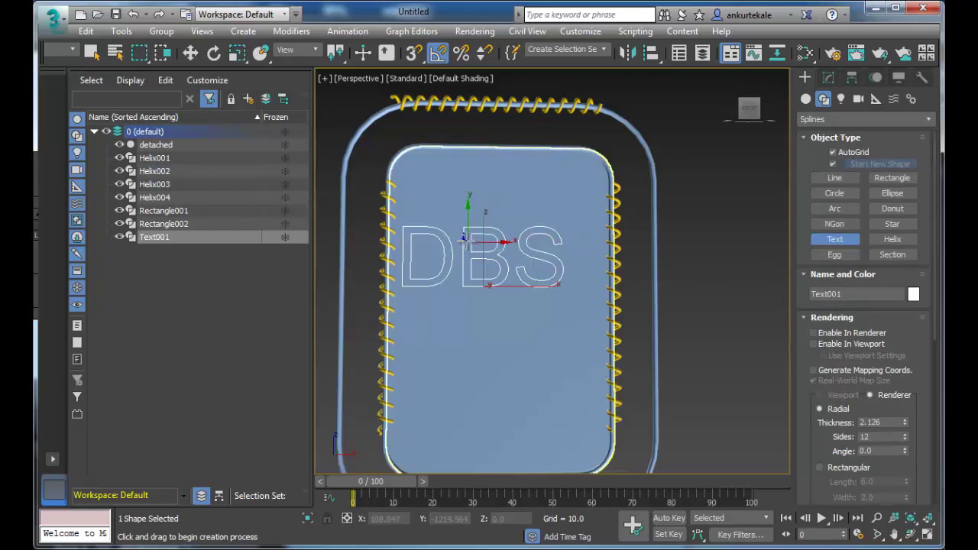
Leave text creation and select the DBS text object, Text001
{"action": "left_click", "coordinate": [835, 239]}
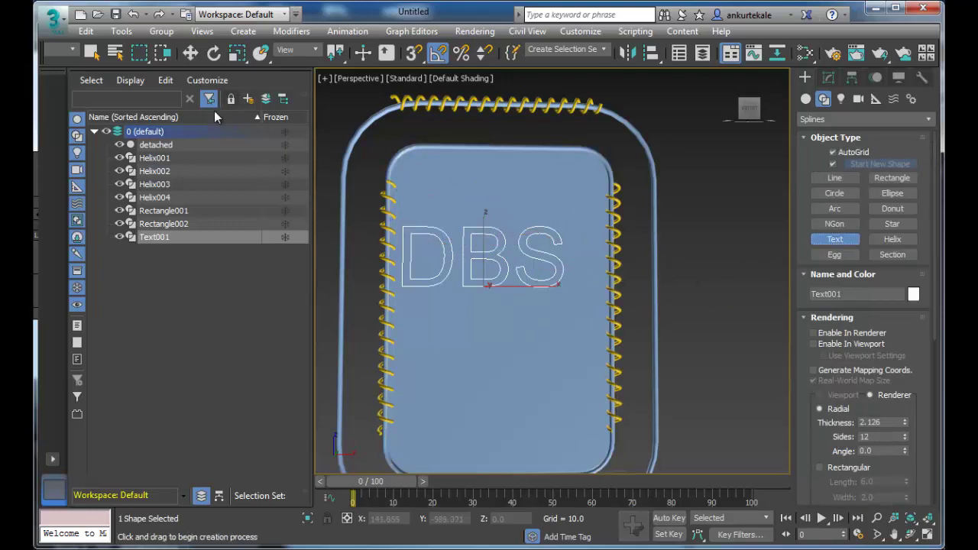
{"action": "left_click", "coordinate": [91, 52]}
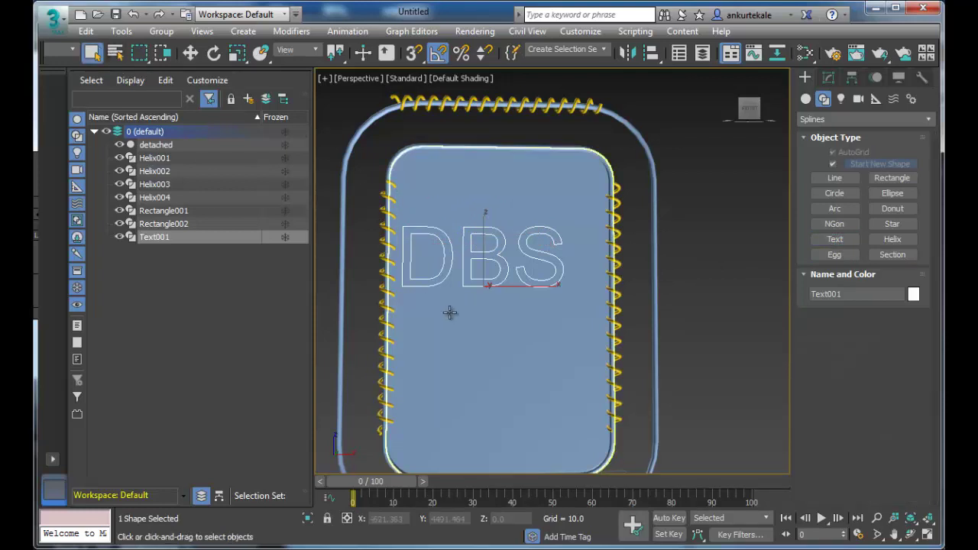
{"action": "left_click", "coordinate": [447, 241]}
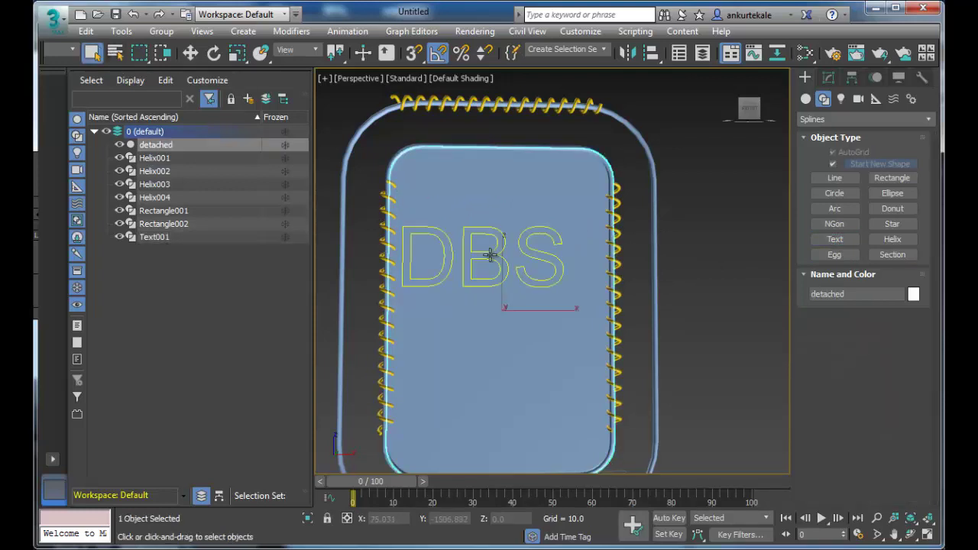
{"action": "left_click", "coordinate": [497, 247]}
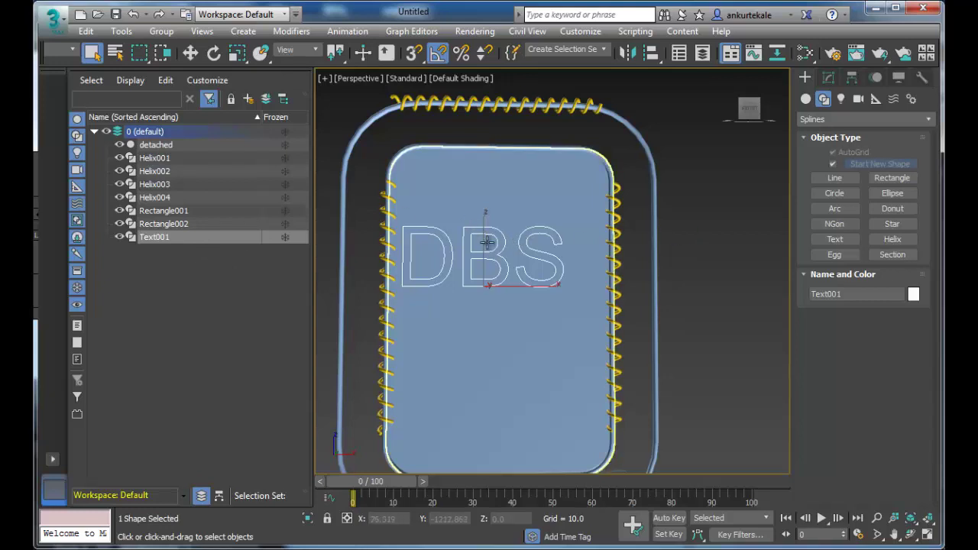
{"action": "left_click", "coordinate": [464, 187]}
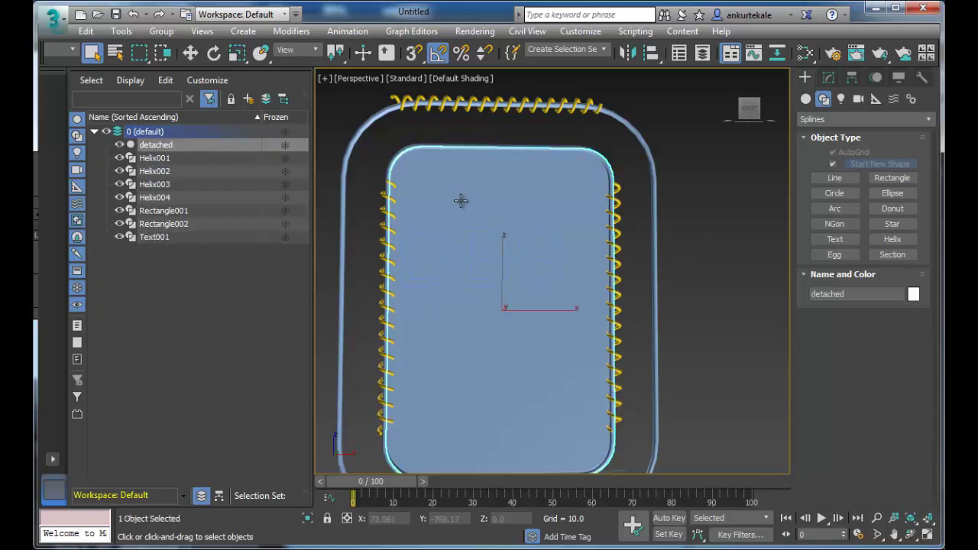
{"action": "left_click", "coordinate": [476, 262]}
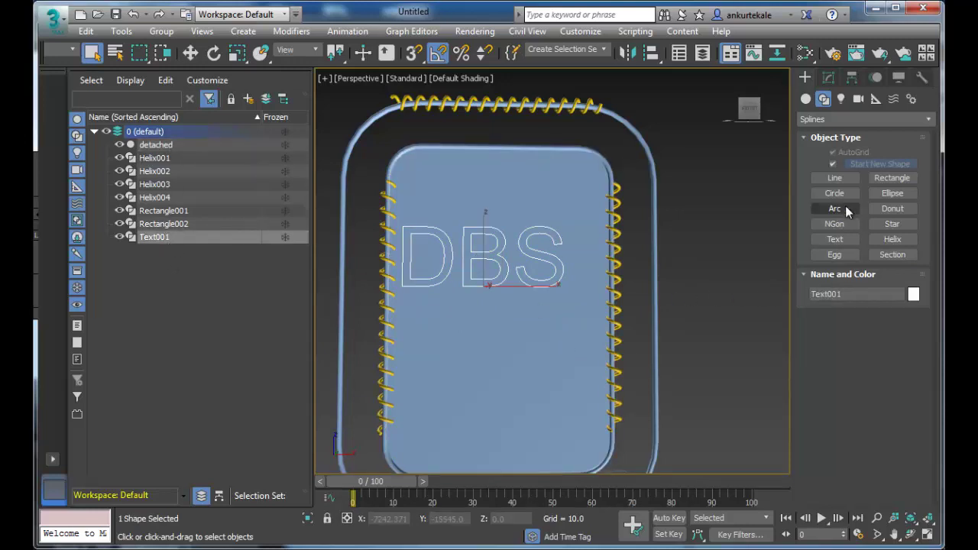
Try an orange object colour on the DBS text, then reselect it
{"action": "left_click", "coordinate": [913, 294]}
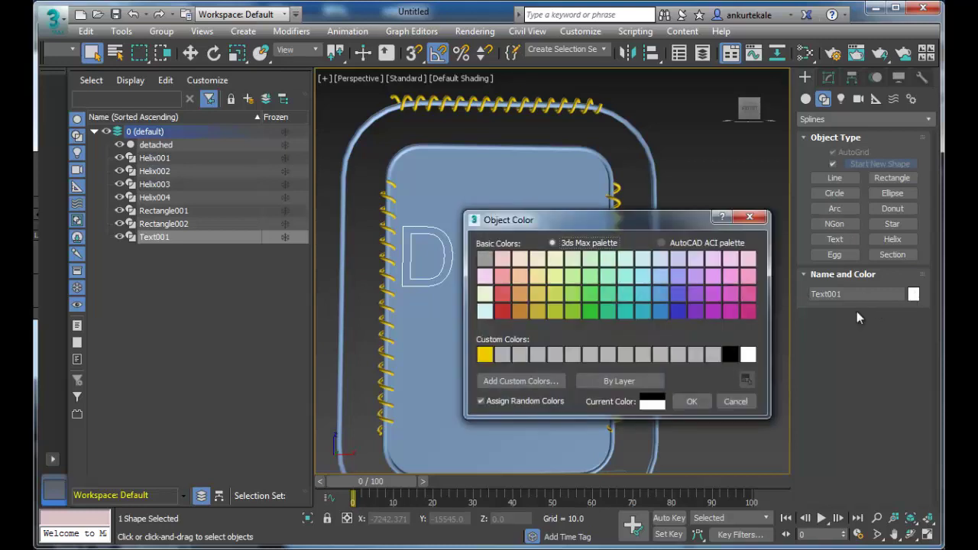
{"action": "left_click", "coordinate": [521, 311]}
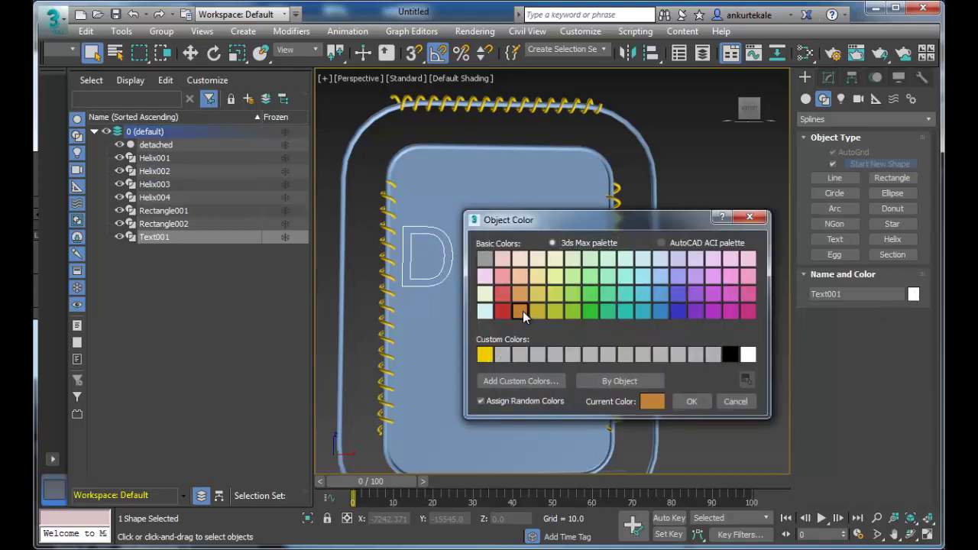
{"action": "left_click", "coordinate": [691, 402]}
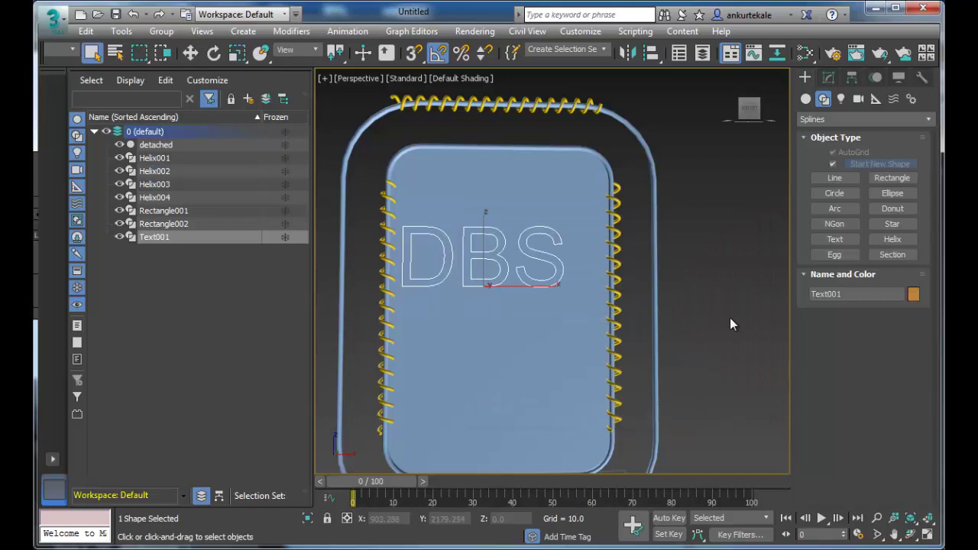
{"action": "left_click", "coordinate": [729, 318]}
{"action": "left_click", "coordinate": [482, 258]}
Select the blue inner panel and inspect its modifier stack
{"action": "left_click", "coordinate": [865, 117]}
{"action": "left_click", "coordinate": [868, 134]}
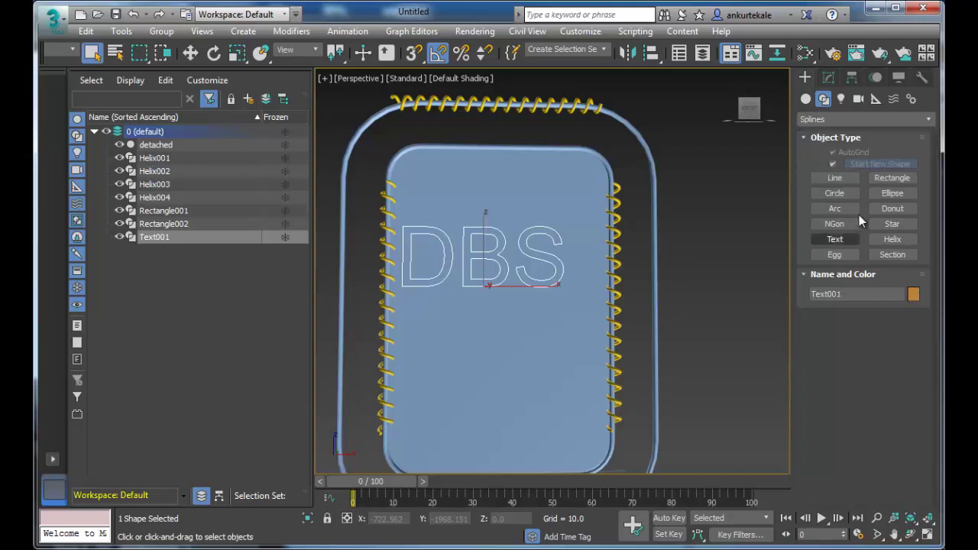
{"action": "left_click", "coordinate": [541, 243]}
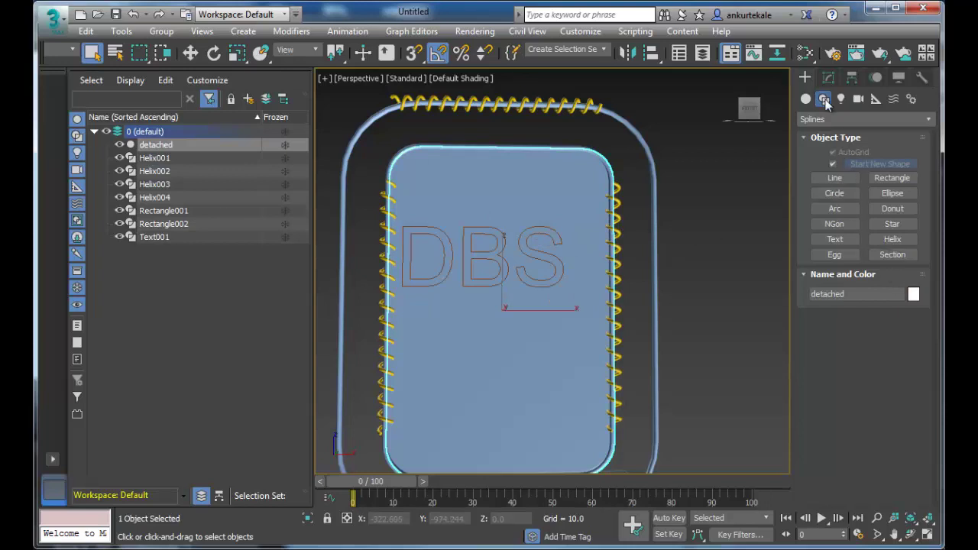
{"action": "left_click", "coordinate": [825, 79]}
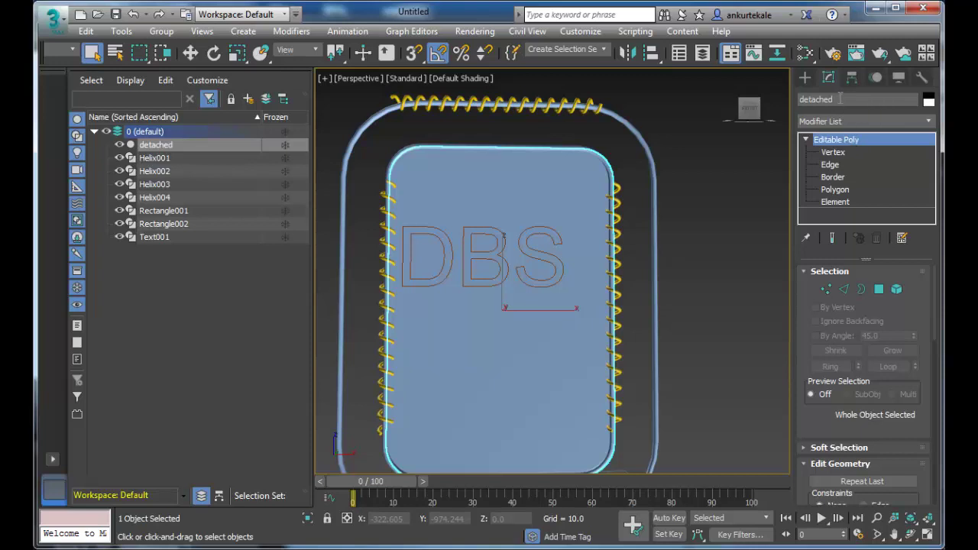
{"action": "left_click", "coordinate": [839, 98]}
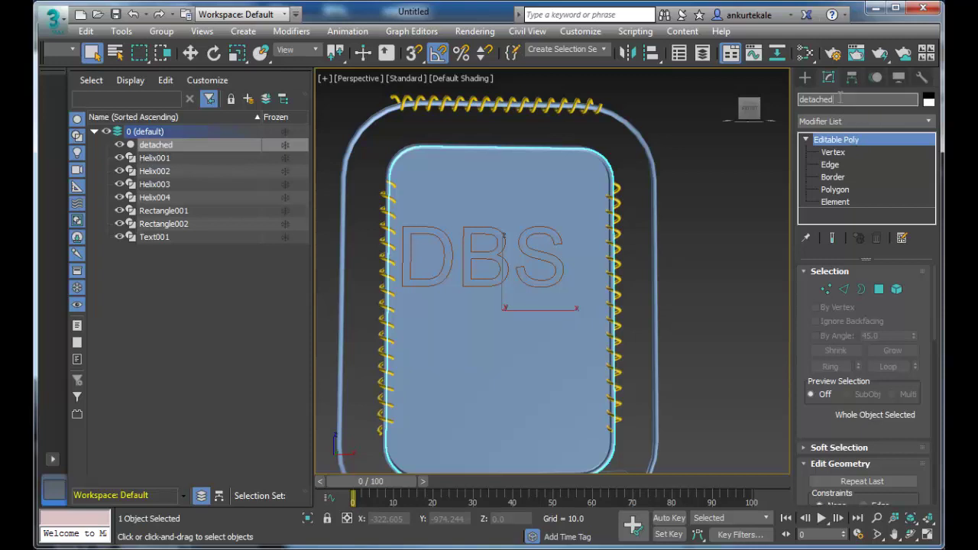
Change the DBS text's object colour to yellow
{"action": "left_click", "coordinate": [531, 239]}
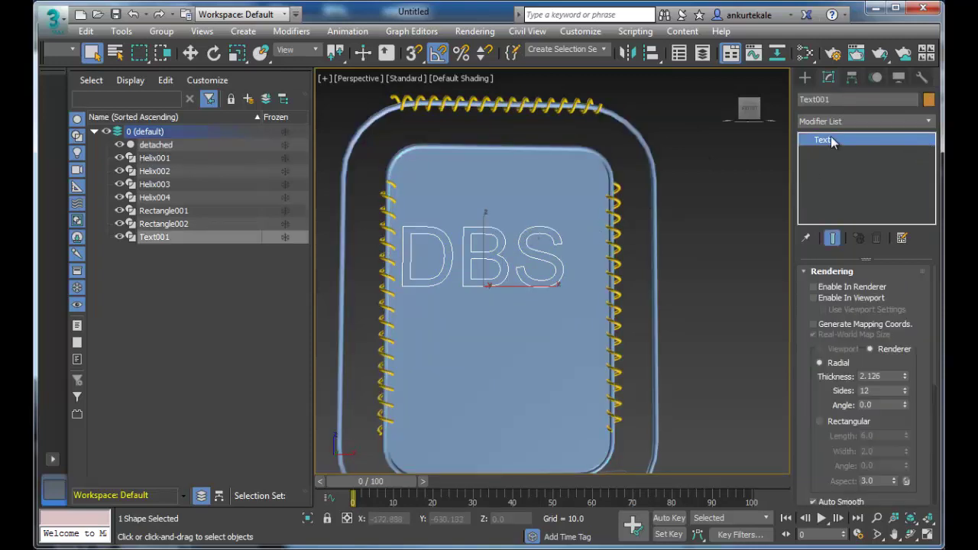
{"action": "left_click", "coordinate": [929, 100]}
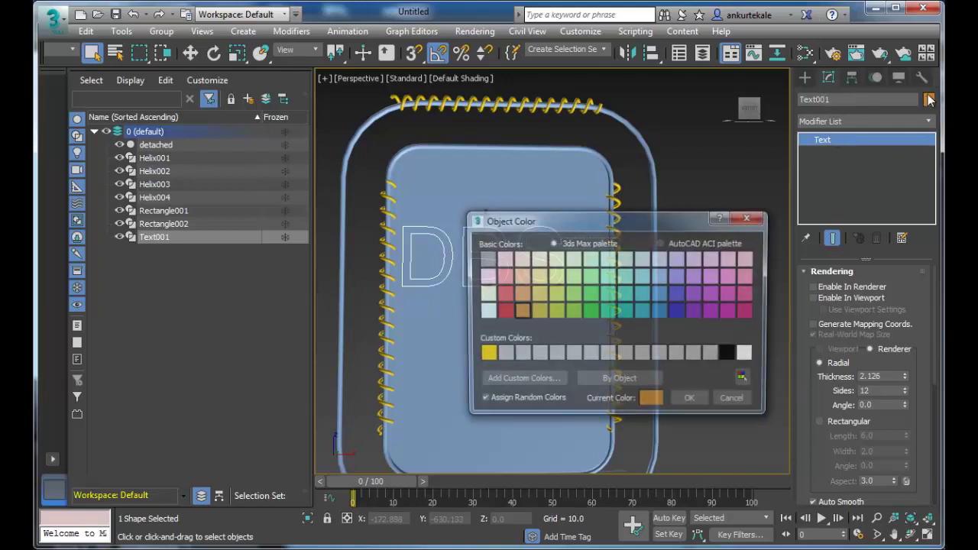
{"action": "left_click", "coordinate": [487, 352]}
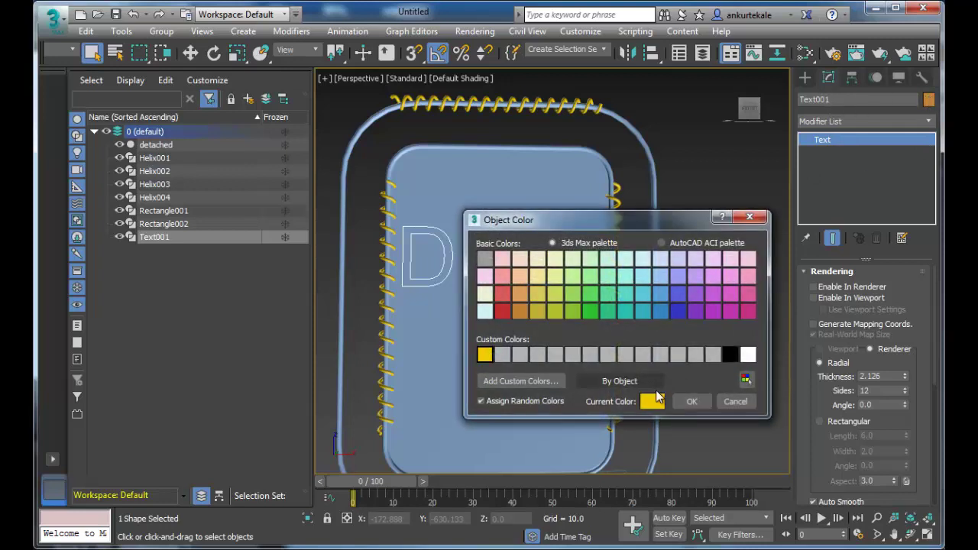
{"action": "left_click", "coordinate": [690, 402]}
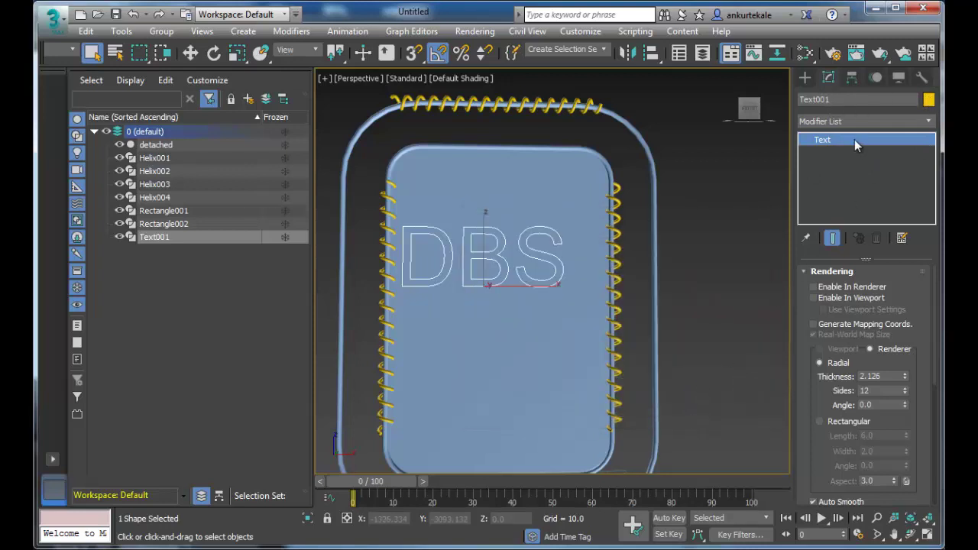
Add an Extrude modifier to the DBS text with Amount 5.0
{"action": "left_click", "coordinate": [835, 121]}
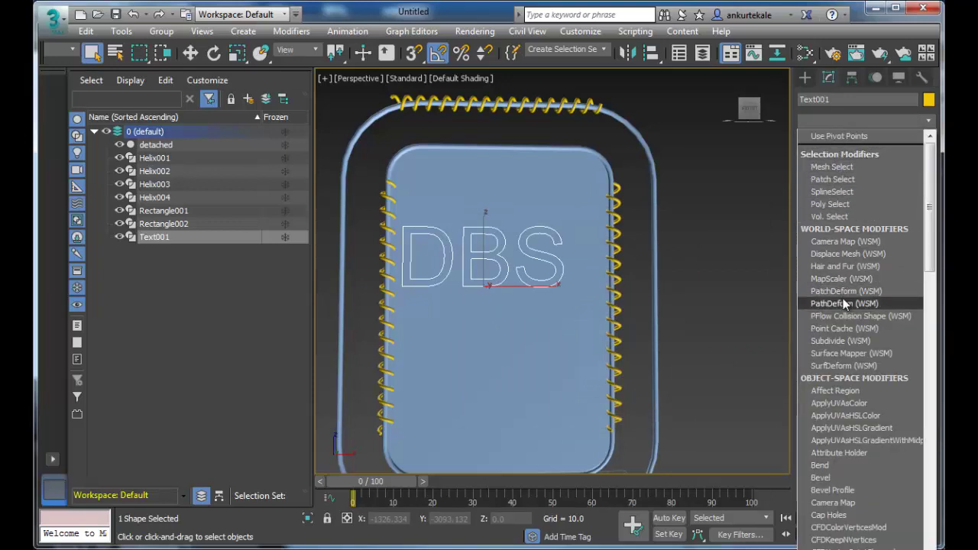
{"action": "scroll", "coordinate": [845, 434], "scroll_direction": "down", "scroll_amount": 3}
{"action": "scroll", "coordinate": [839, 416], "scroll_direction": "down", "scroll_amount": 10}
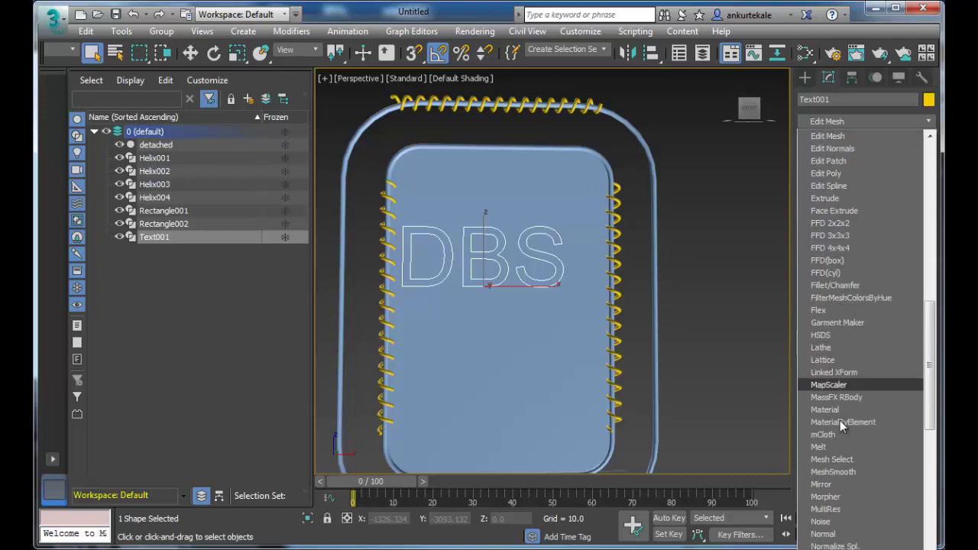
{"action": "left_click", "coordinate": [846, 197]}
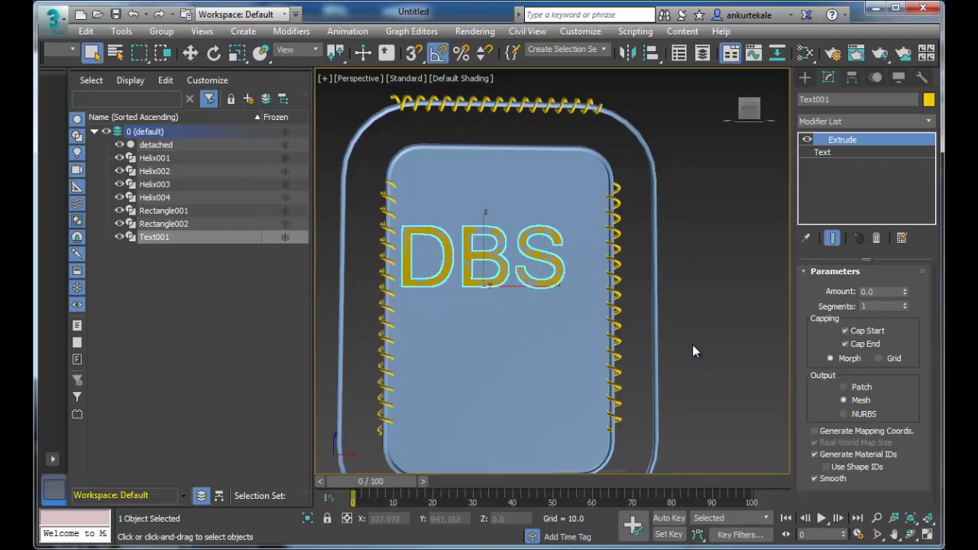
{"action": "mouse_move", "coordinate": [692, 345]}
{"action": "middle_mouse_down", "text": "alt"}
{"action": "mouse_move", "coordinate": [768, 323]}
{"action": "mouse_move", "coordinate": [765, 339]}
{"action": "middle_mouse_up", "text": "alt"}
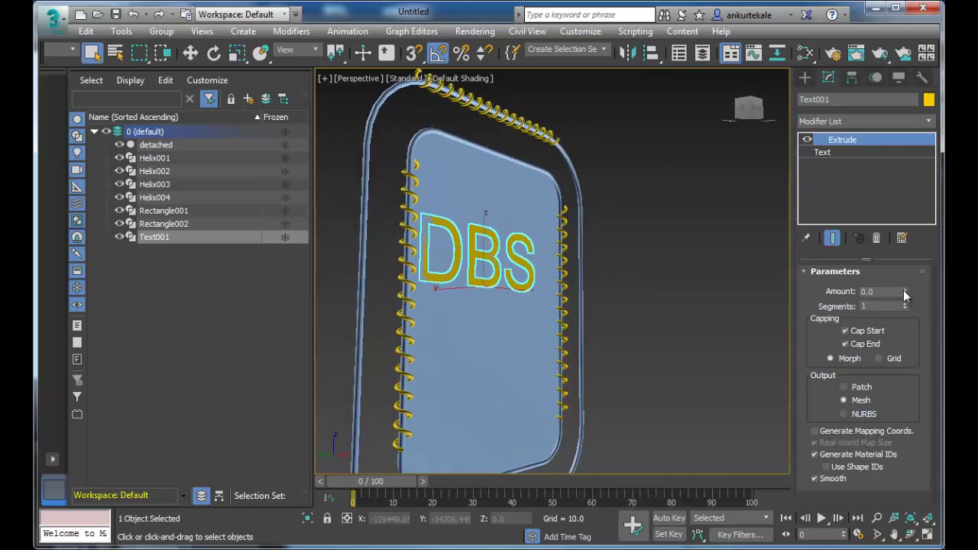
{"action": "left_click_drag", "start_coordinate": [905, 291], "coordinate": [908, 280]}
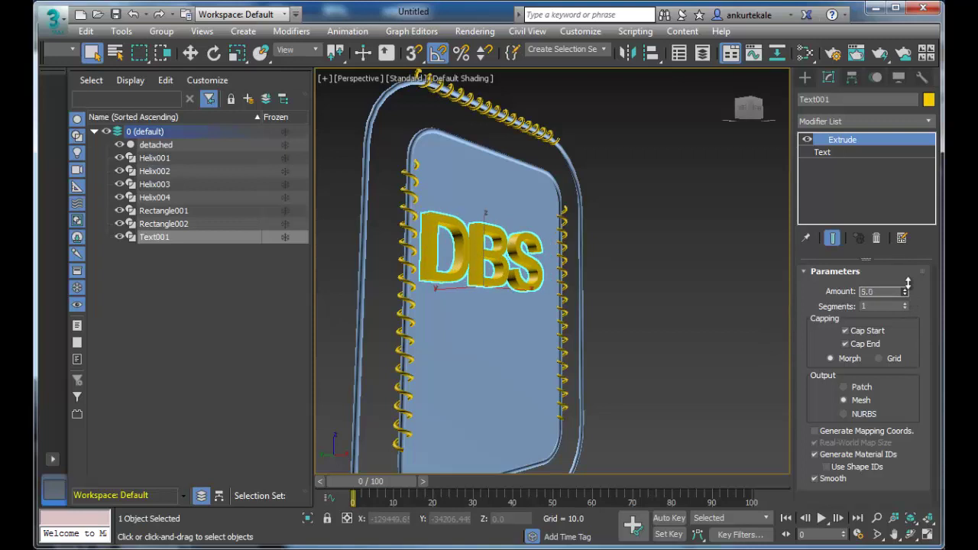
{"action": "middle_click_drag", "start_coordinate": [750, 337], "coordinate": [677, 352], "text": "alt"}
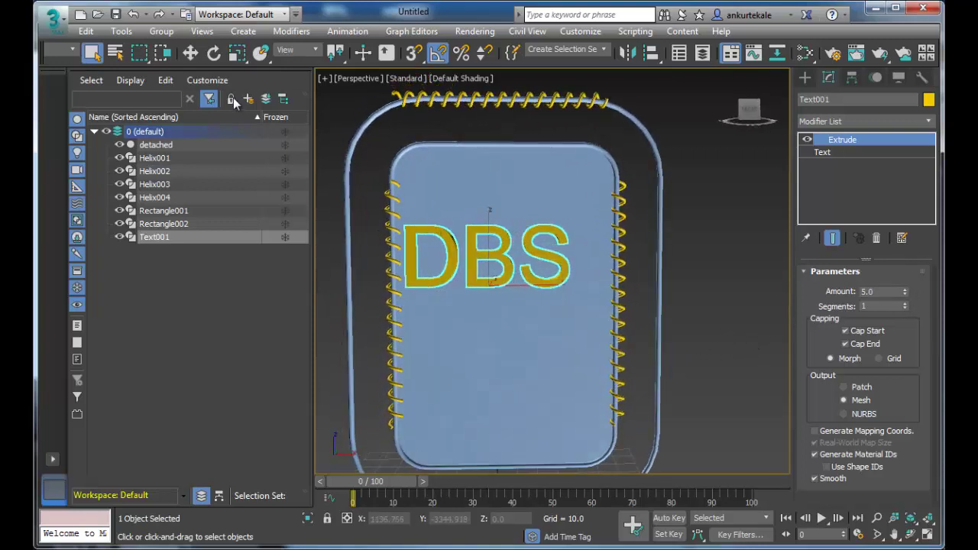
{"action": "left_click", "coordinate": [196, 56]}
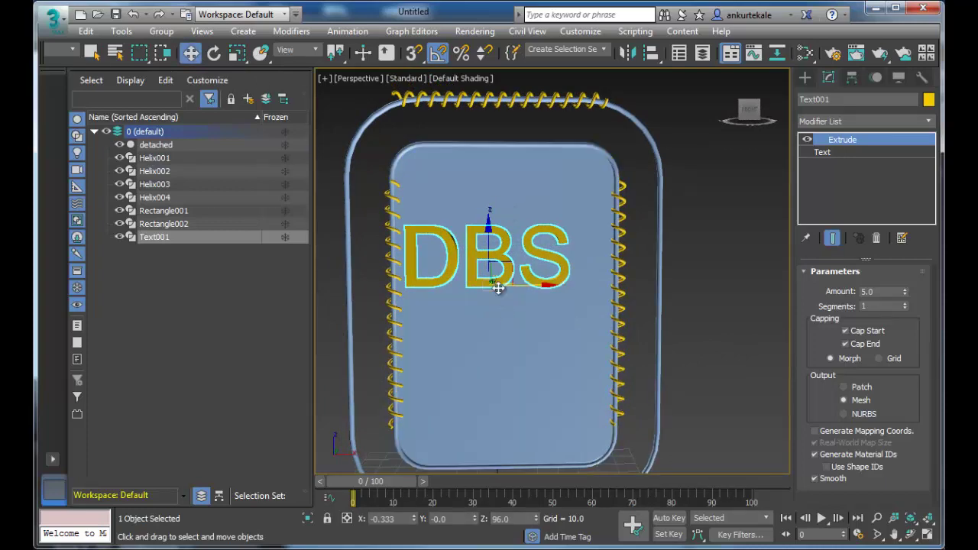
{"action": "left_click_drag", "start_coordinate": [513, 286], "coordinate": [530, 286]}
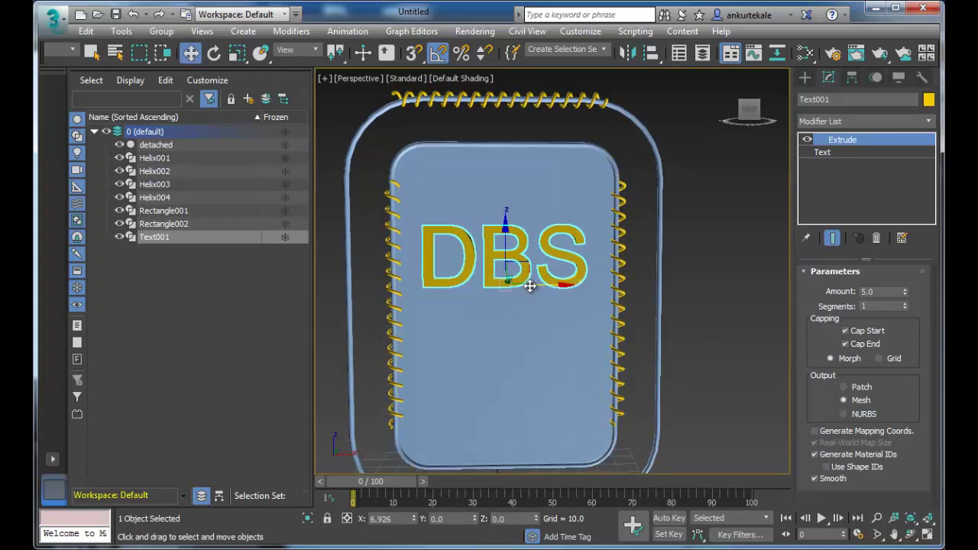
{"action": "left_click", "coordinate": [692, 325]}
{"action": "key", "text": "alt+w"}
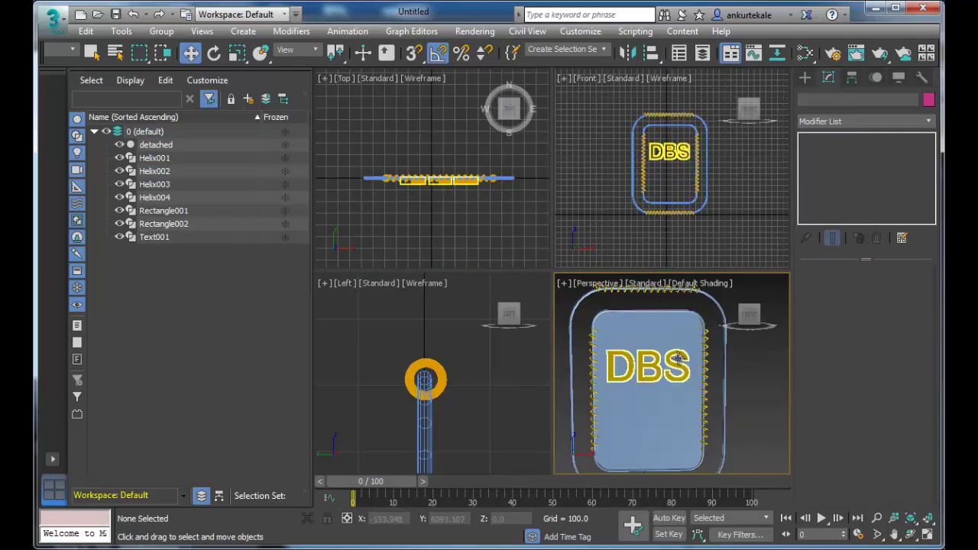
{"action": "key", "text": "alt+w"}
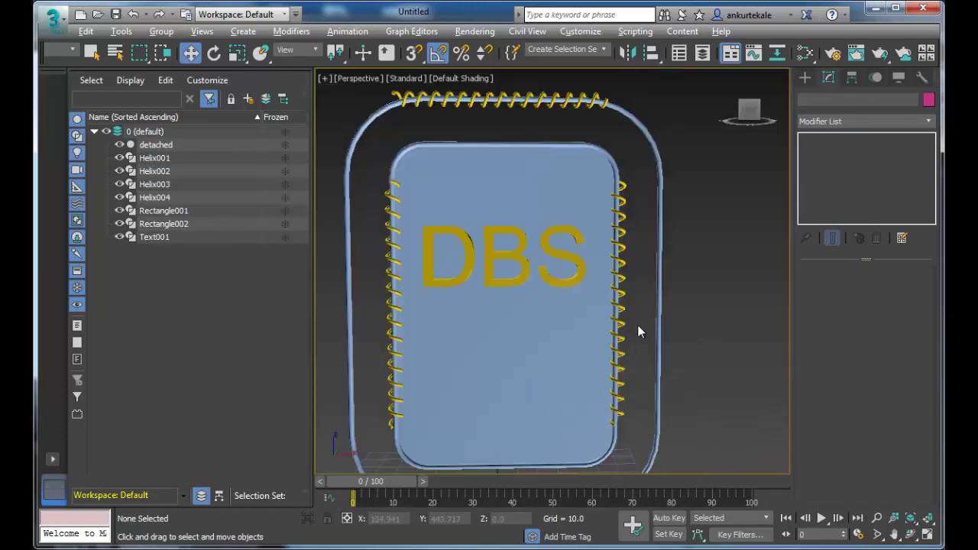
{"action": "mouse_move", "coordinate": [639, 329]}
{"action": "middle_mouse_down"}
{"action": "mouse_move", "coordinate": [654, 349]}
{"action": "mouse_move", "coordinate": [595, 250]}
{"action": "mouse_move", "coordinate": [565, 245]}
{"action": "middle_mouse_up"}
{"action": "scroll", "coordinate": [655, 349], "scroll_direction": "down", "scroll_amount": 5}
{"action": "scroll", "coordinate": [623, 344], "scroll_direction": "up", "scroll_amount": 3}
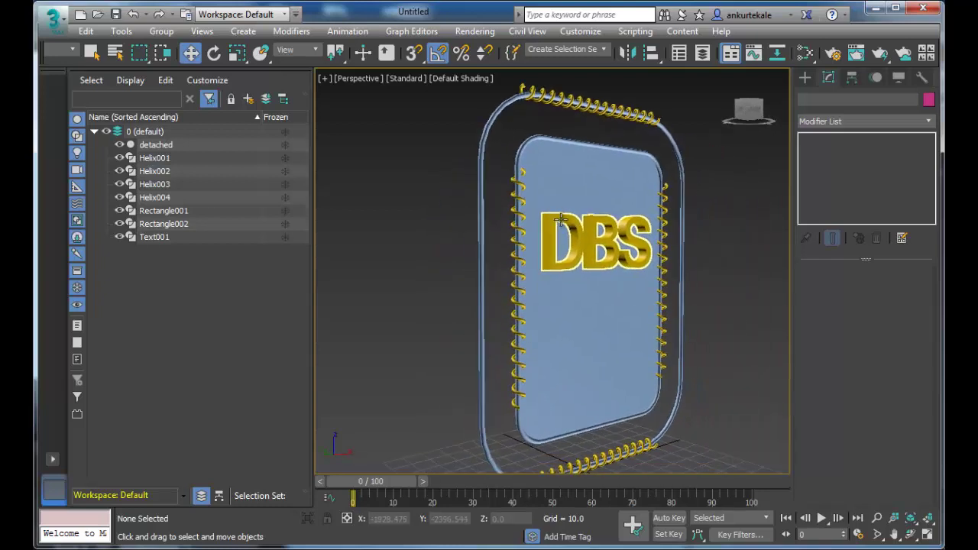
{"action": "scroll", "coordinate": [566, 245], "scroll_direction": "down", "scroll_amount": 3}
{"action": "middle_click_drag", "start_coordinate": [608, 295], "coordinate": [593, 366], "text": "alt"}
{"action": "scroll", "coordinate": [599, 319], "scroll_direction": "up", "scroll_amount": 3}
{"action": "scroll", "coordinate": [596, 321], "scroll_direction": "up", "scroll_amount": 3}
{"action": "scroll", "coordinate": [593, 366], "scroll_direction": "up", "scroll_amount": 3}
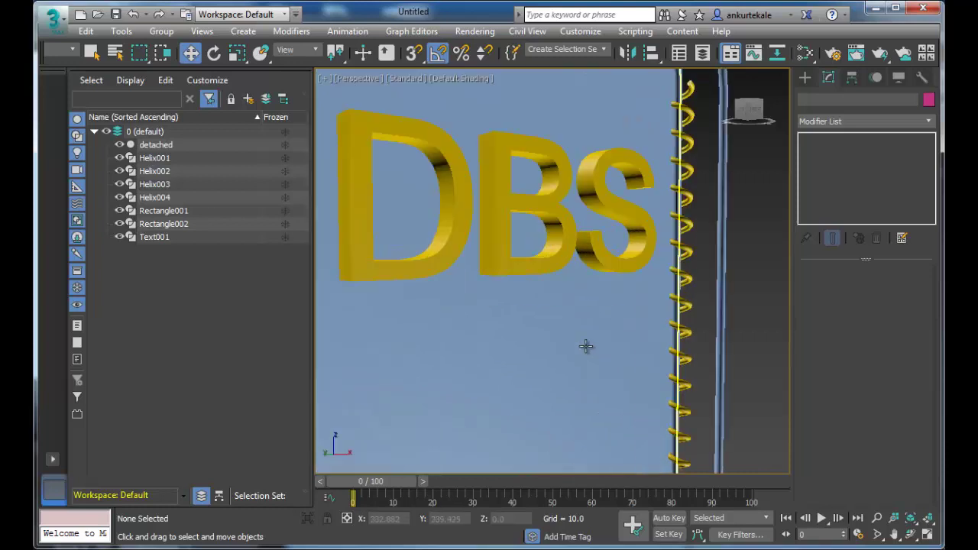
Select the DBS text and check its Text and Extrude stack entries
{"action": "left_click", "coordinate": [561, 261]}
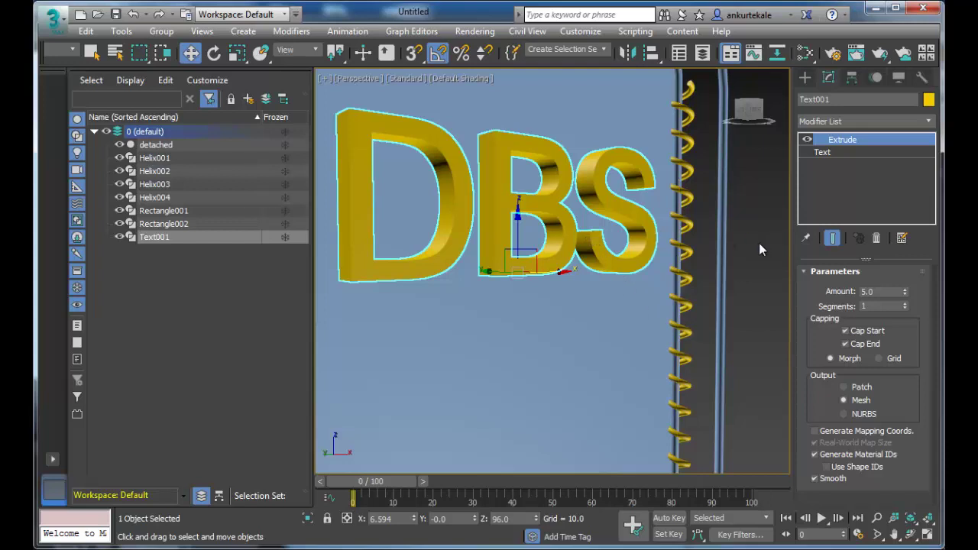
{"action": "left_click", "coordinate": [820, 152]}
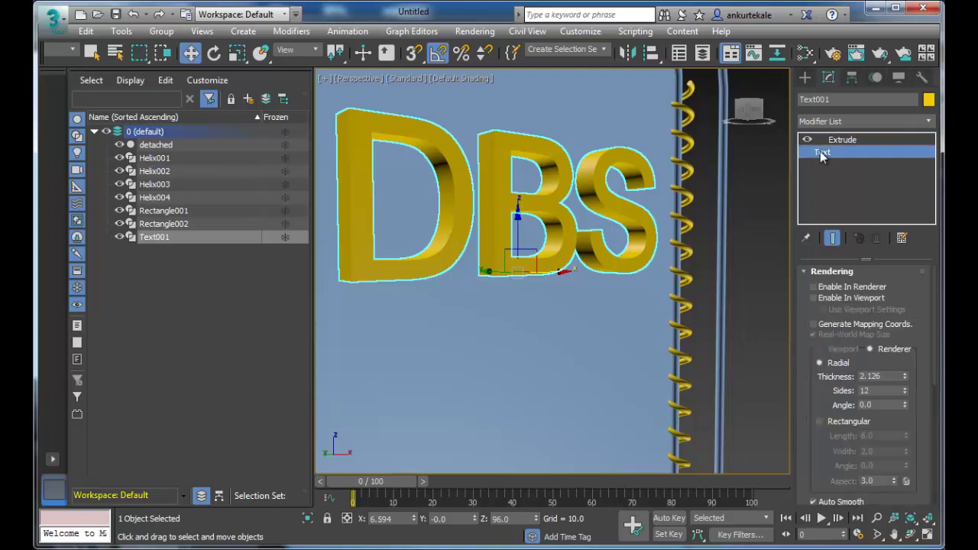
{"action": "left_click", "coordinate": [825, 143]}
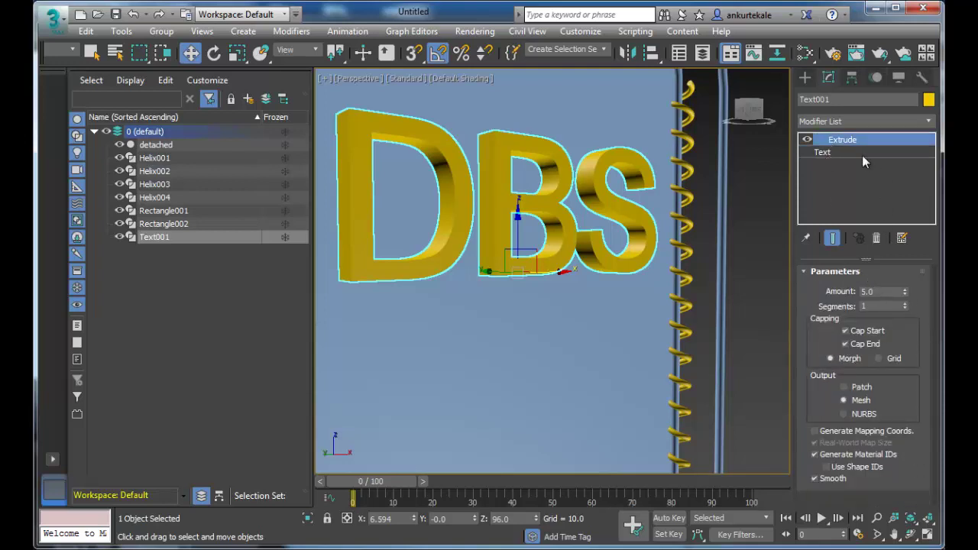
{"action": "right_click", "coordinate": [816, 151]}
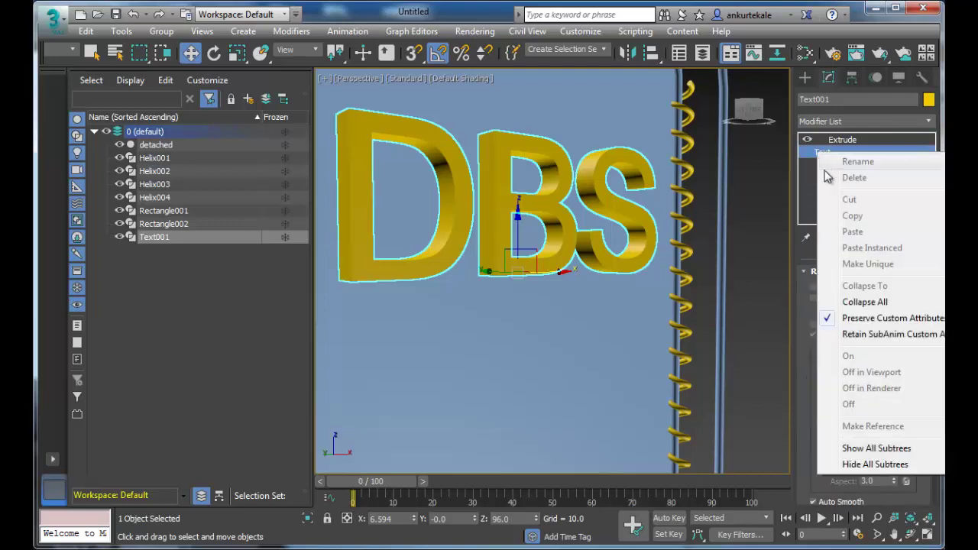
{"action": "left_click", "coordinate": [813, 155]}
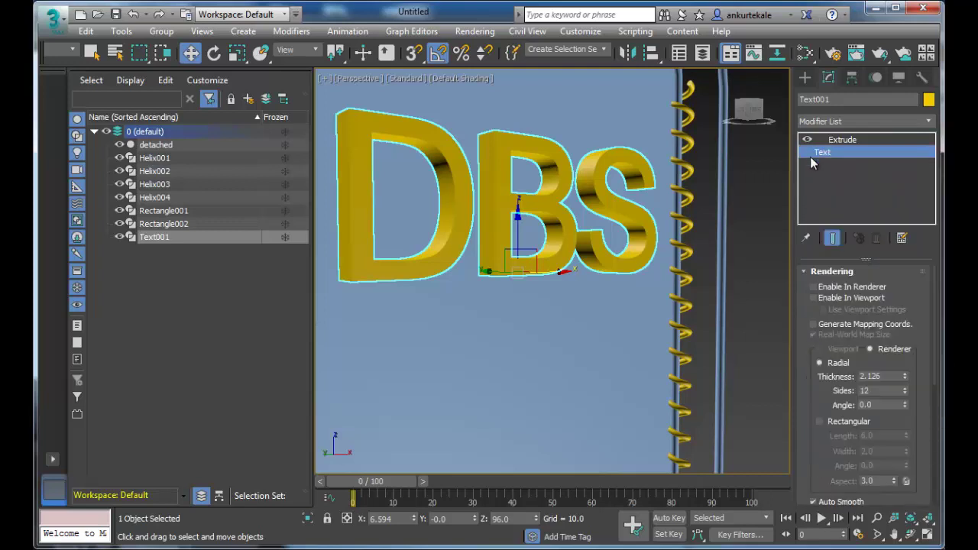
{"action": "left_click", "coordinate": [805, 77]}
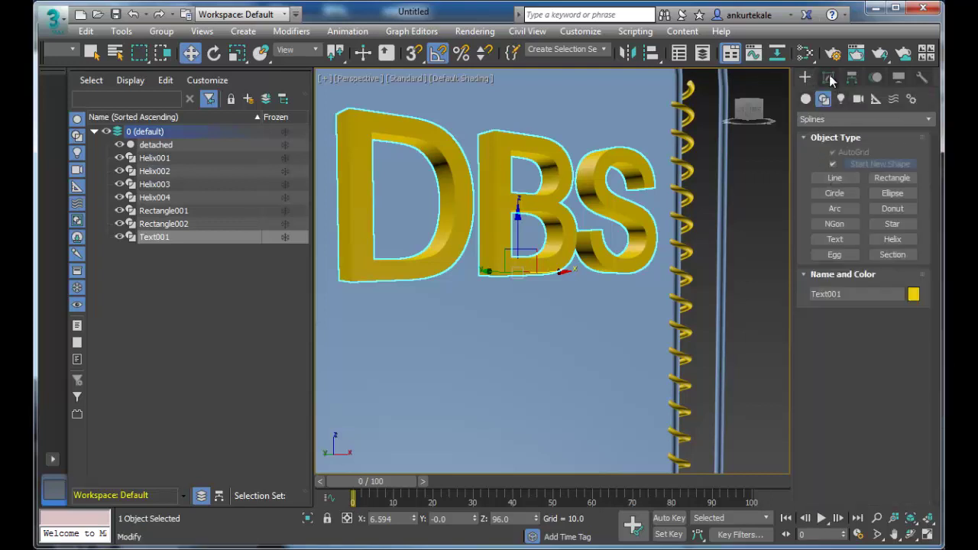
{"action": "left_click", "coordinate": [828, 77]}
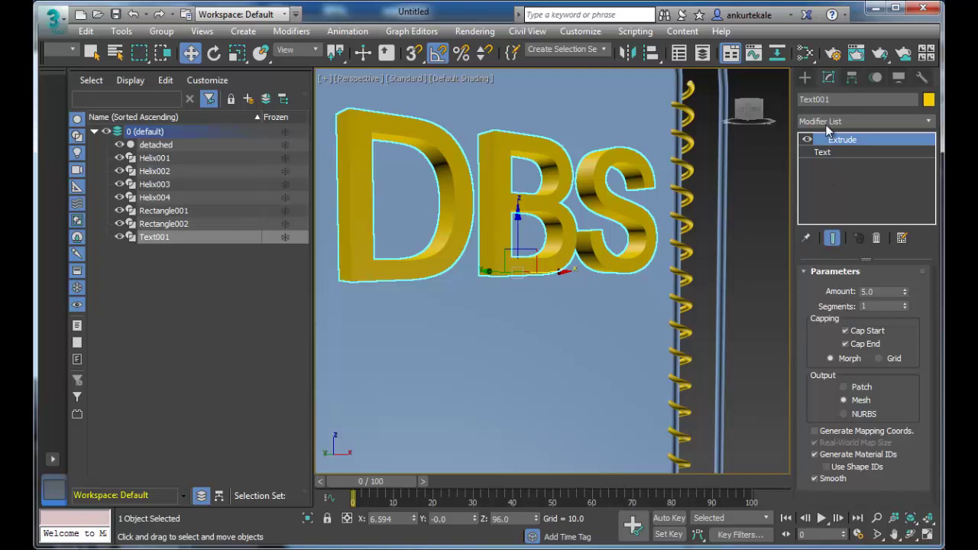
Bring up the viewport quad menu for the DBS text
{"action": "right_click", "coordinate": [821, 152]}
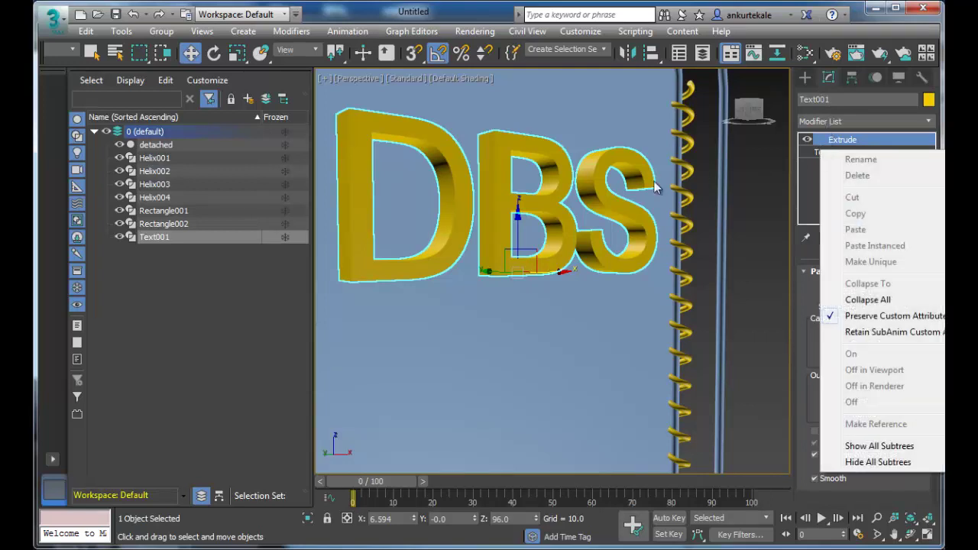
{"action": "right_click", "coordinate": [599, 172]}
{"action": "right_click", "coordinate": [598, 172]}
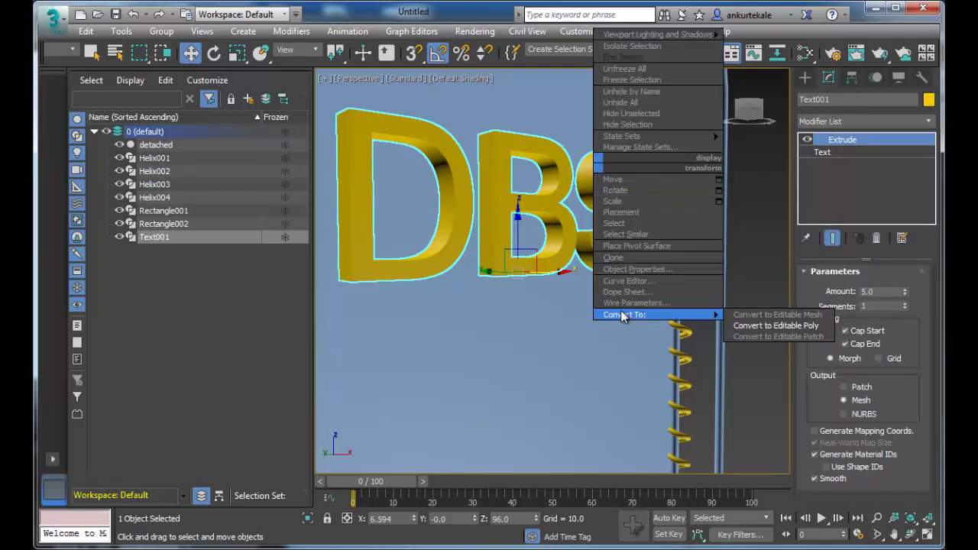
Convert the text to Editable Poly and select the D, B and S front faces
{"action": "mouse_move", "coordinate": [624, 315]}
{"action": "left_click", "coordinate": [790, 327]}
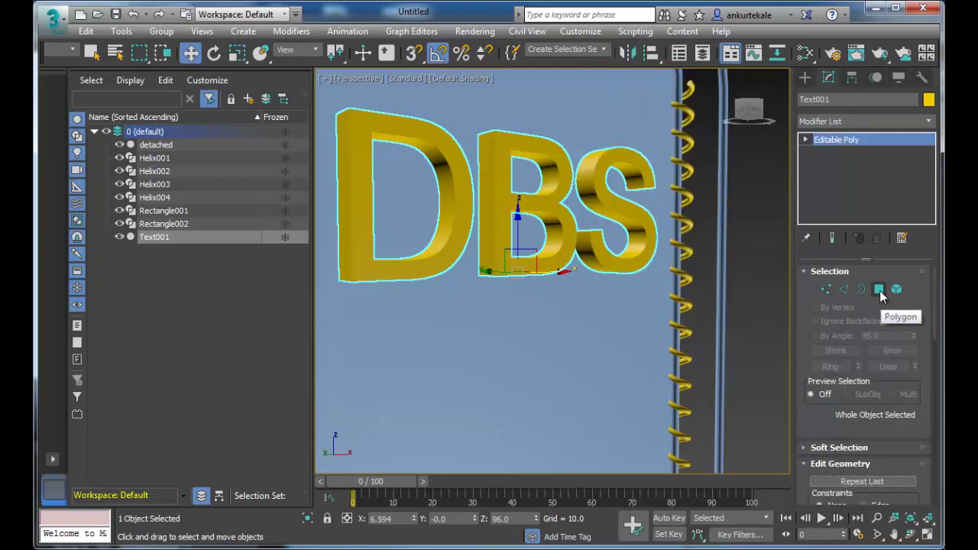
{"action": "left_click", "coordinate": [879, 290]}
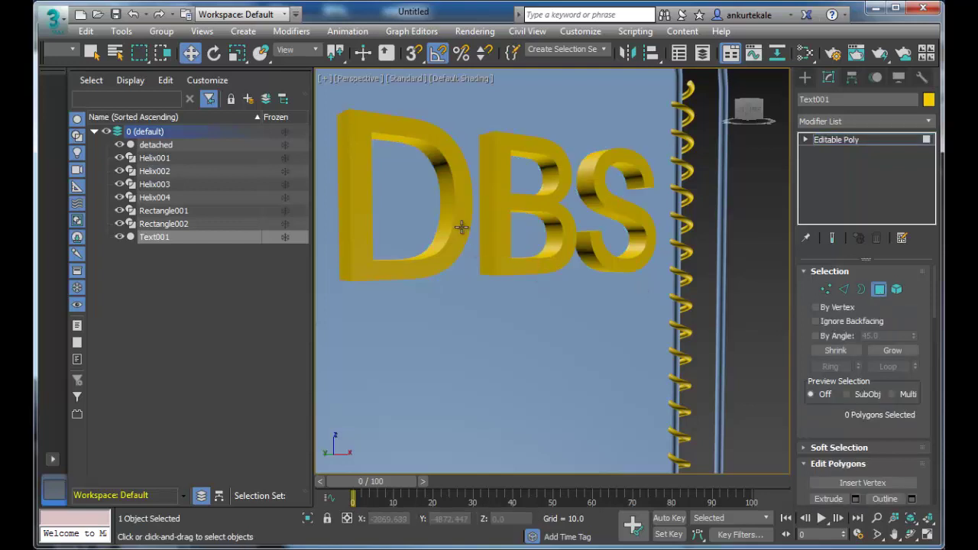
{"action": "left_click", "coordinate": [463, 194]}
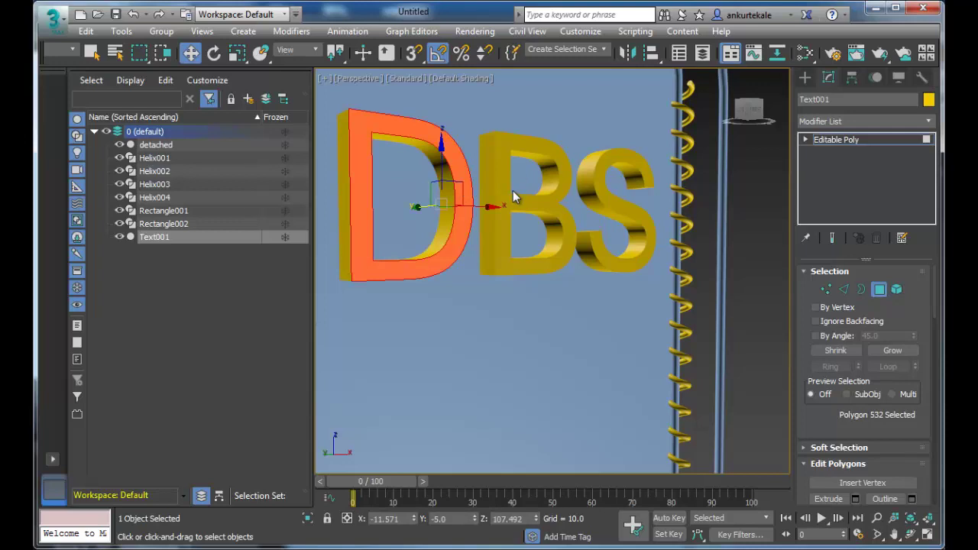
{"action": "left_click", "coordinate": [547, 197], "text": "ctrl"}
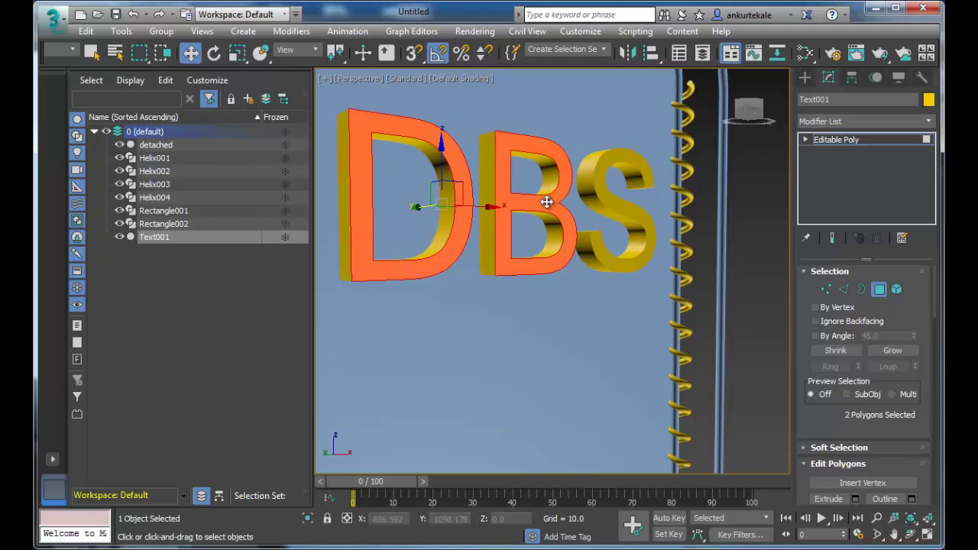
{"action": "left_click", "coordinate": [616, 205], "text": "ctrl"}
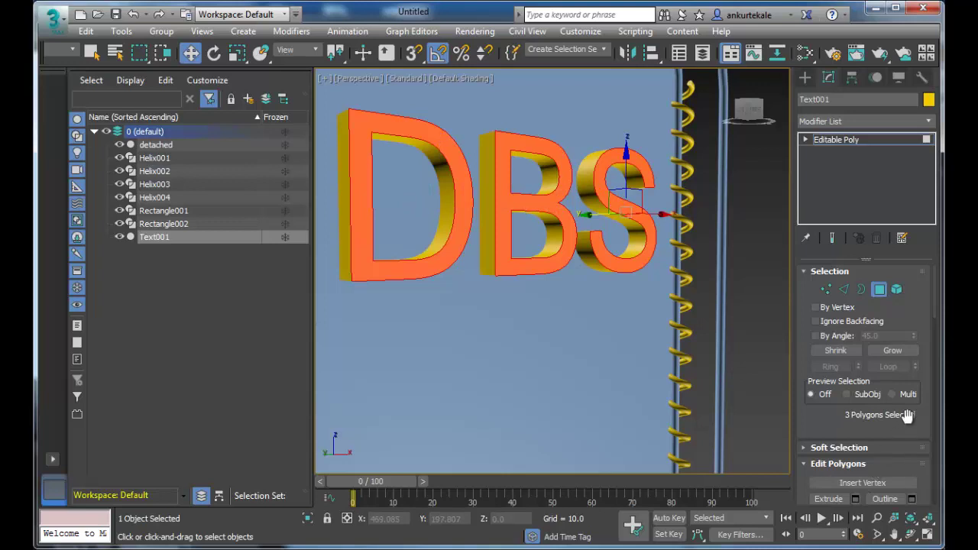
Inset the selected letter faces by about 0.488
{"action": "left_click_drag", "start_coordinate": [933, 306], "coordinate": [943, 352]}
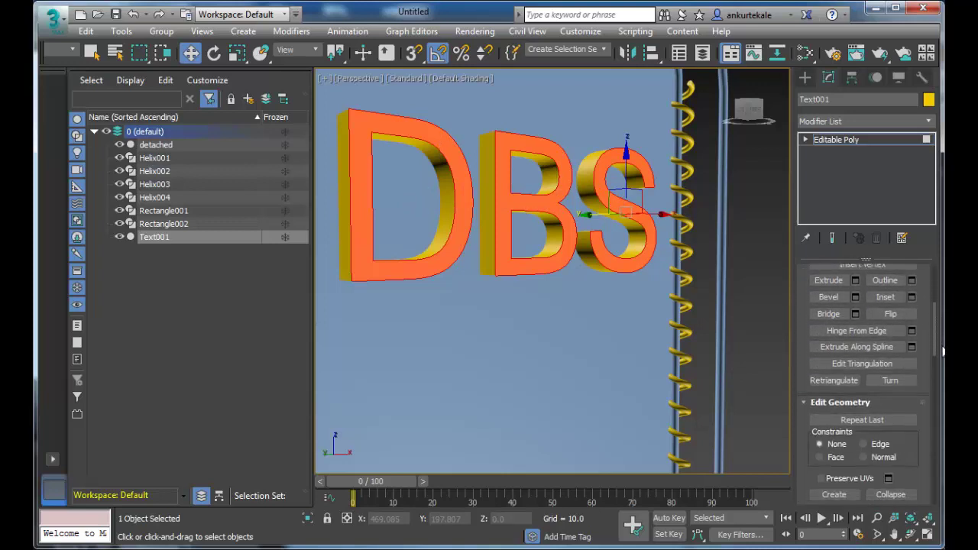
{"action": "left_click", "coordinate": [911, 297]}
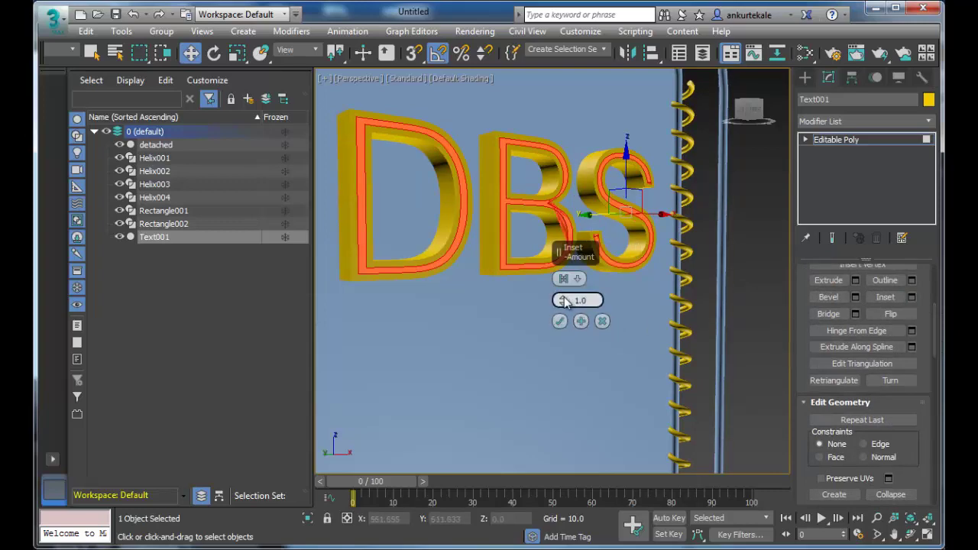
{"action": "left_click_drag", "start_coordinate": [563, 299], "coordinate": [563, 300]}
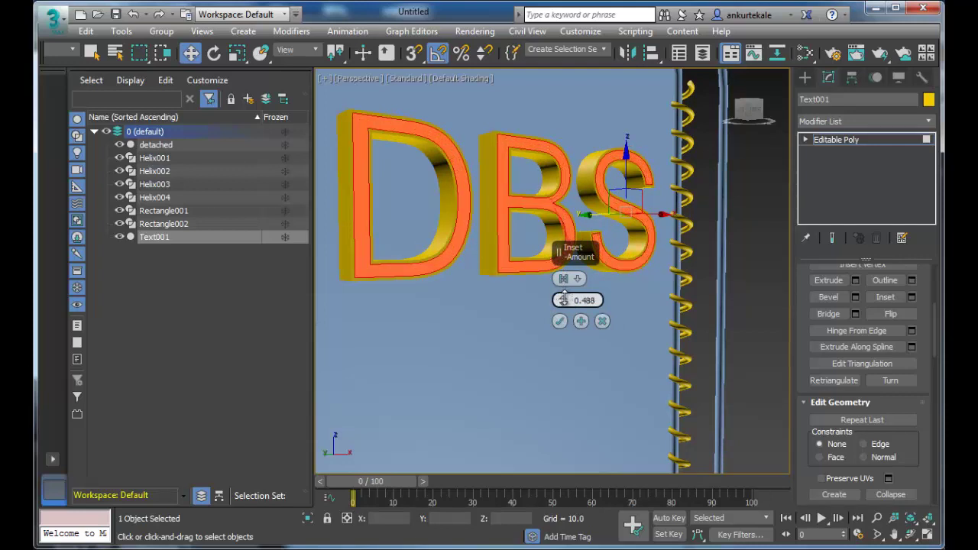
{"action": "left_click", "coordinate": [561, 322]}
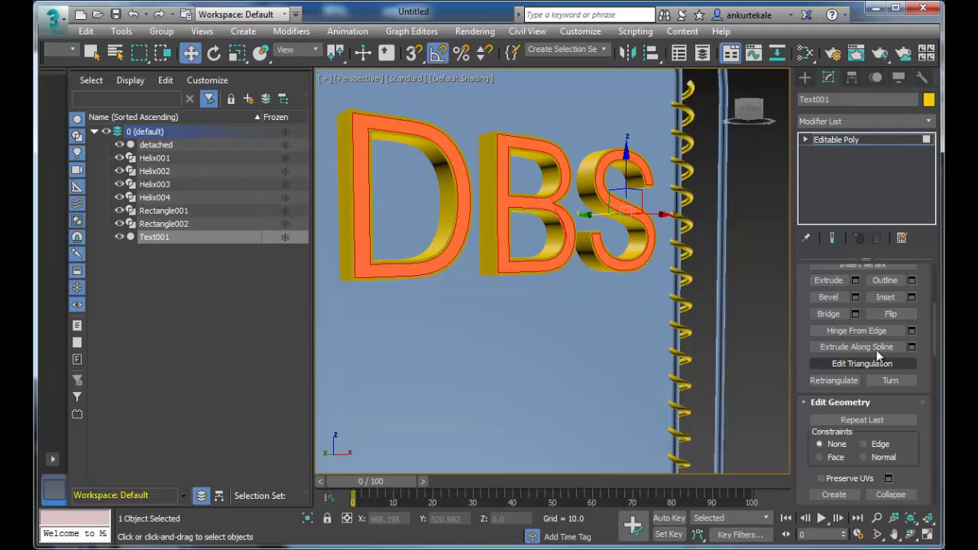
Extrude the inset letter faces outward by 1.549, then clear the selection
{"action": "left_click", "coordinate": [856, 281]}
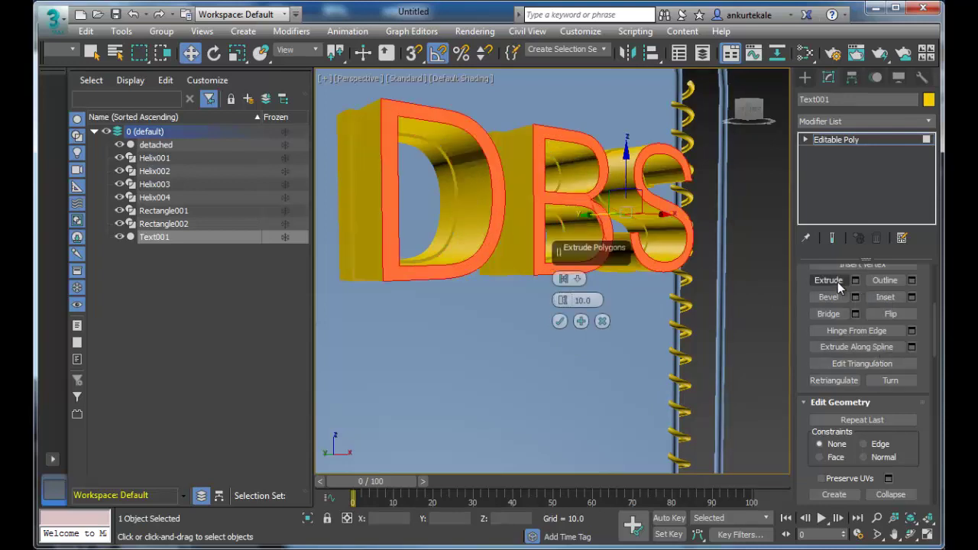
{"action": "left_click_drag", "start_coordinate": [564, 301], "coordinate": [563, 324]}
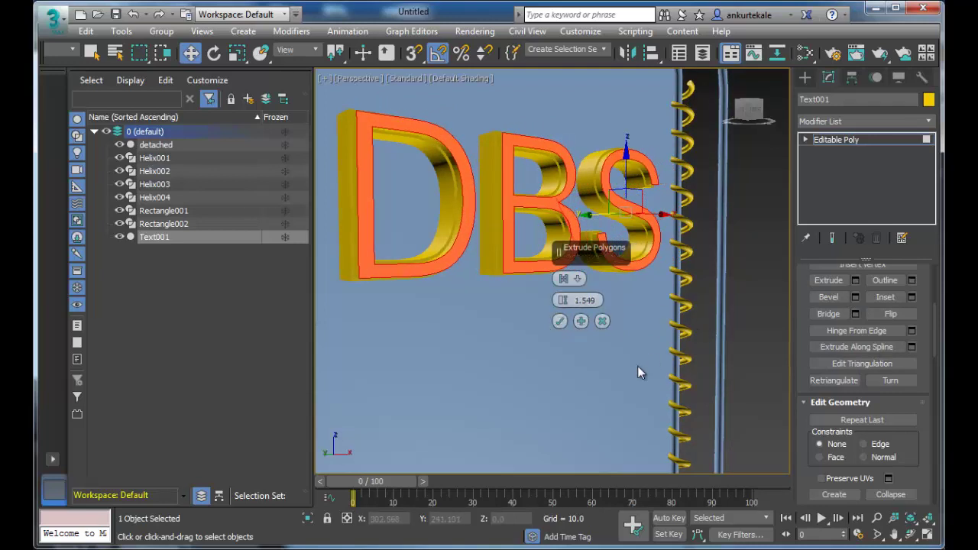
{"action": "left_click", "coordinate": [560, 322]}
{"action": "left_click", "coordinate": [585, 372]}
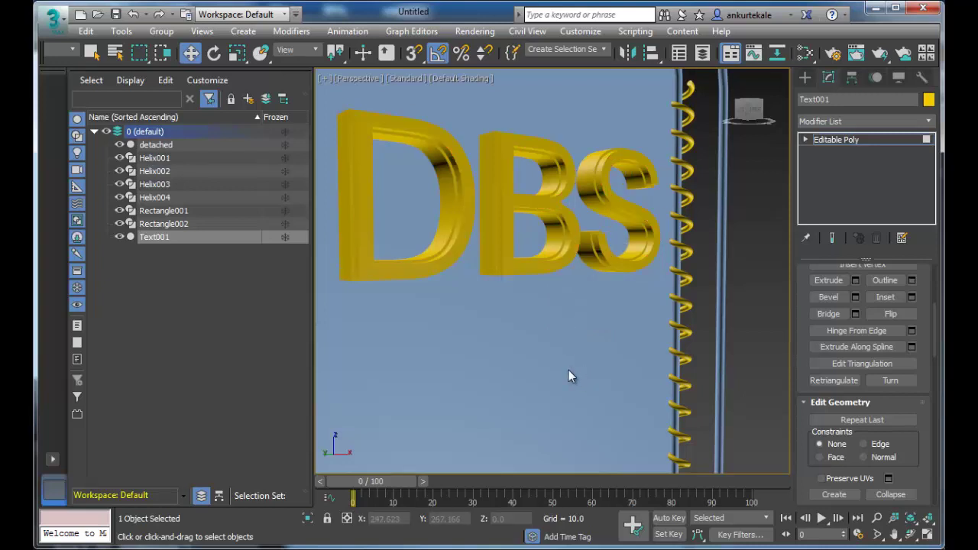
{"action": "middle_click_drag", "start_coordinate": [407, 227], "coordinate": [487, 332], "text": "alt"}
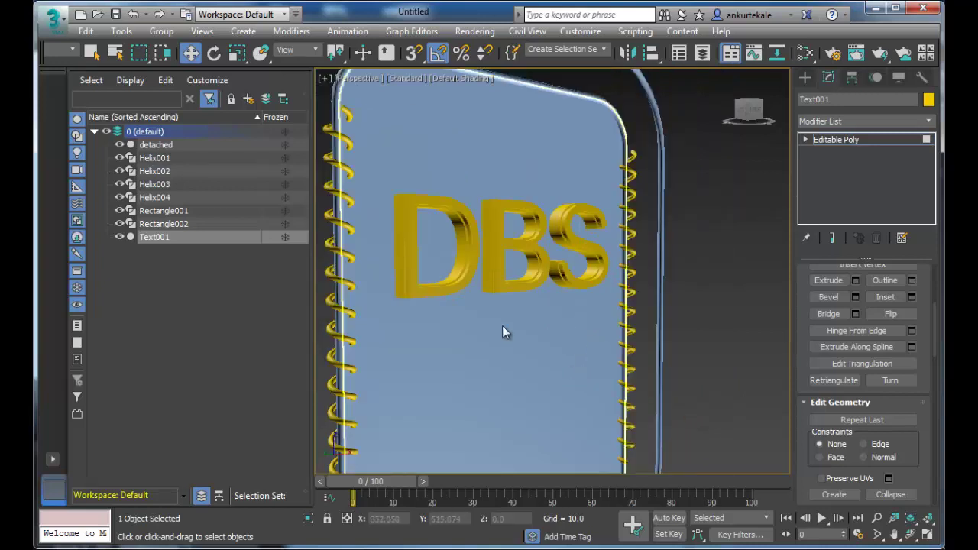
{"action": "scroll", "coordinate": [502, 326], "scroll_direction": "down", "scroll_amount": 2}
{"action": "scroll", "coordinate": [505, 313], "scroll_direction": "up", "scroll_amount": 4}
{"action": "scroll", "coordinate": [510, 301], "scroll_direction": "up", "scroll_amount": 2}
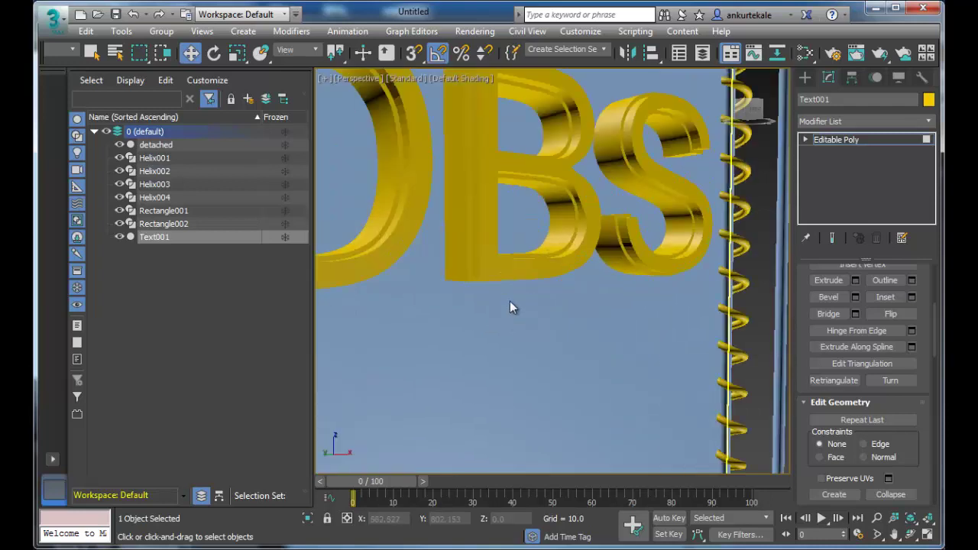
{"action": "scroll", "coordinate": [510, 303], "scroll_direction": "down", "scroll_amount": 2}
{"action": "left_click", "coordinate": [502, 220]}
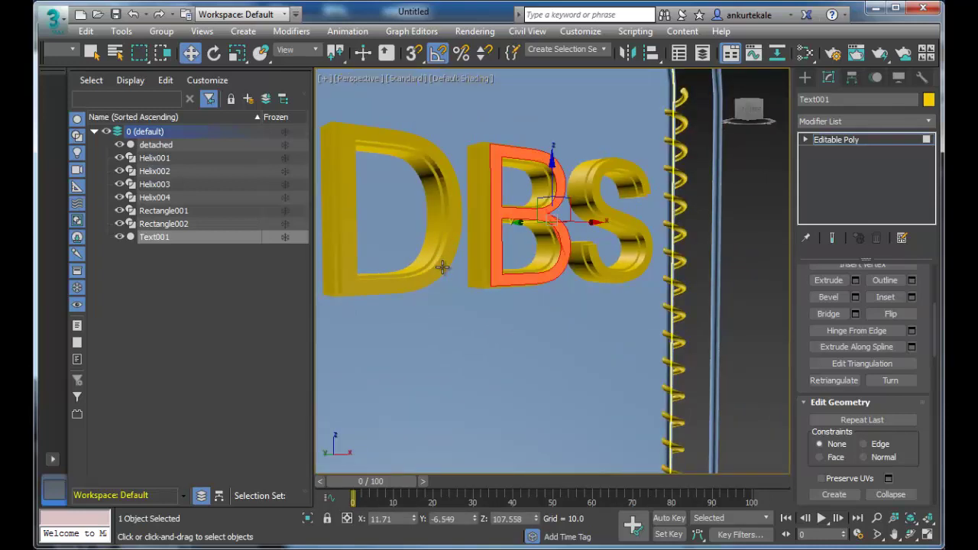
{"action": "left_click", "coordinate": [441, 267], "text": "ctrl"}
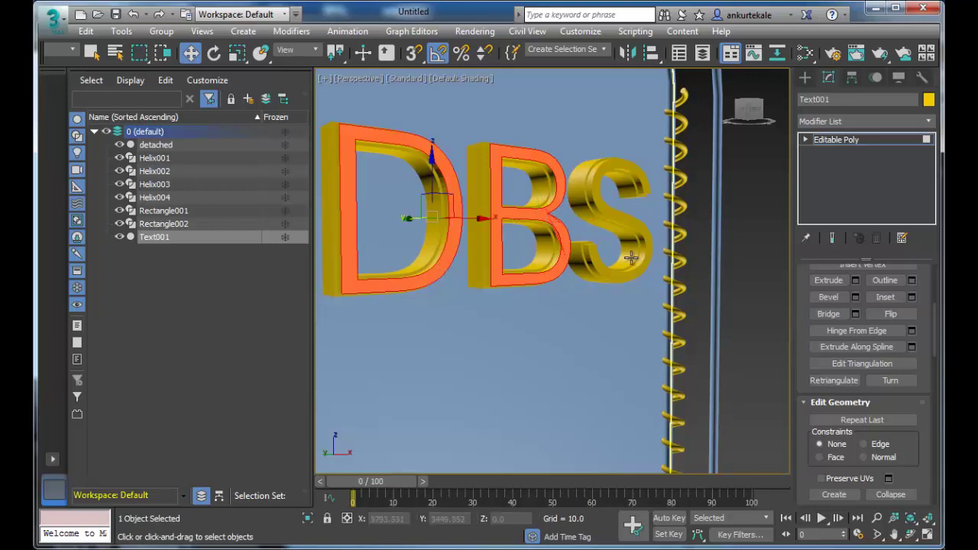
{"action": "left_click", "coordinate": [630, 219], "text": "ctrl"}
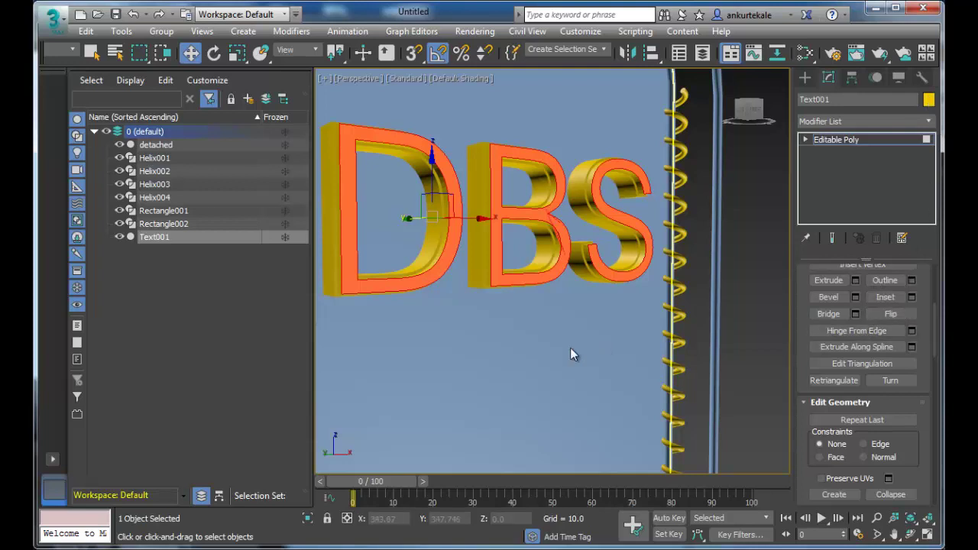
{"action": "left_click", "coordinate": [549, 351]}
{"action": "scroll", "coordinate": [565, 344], "scroll_direction": "down", "scroll_amount": 5}
{"action": "mouse_move", "coordinate": [557, 366]}
{"action": "middle_mouse_down", "text": "alt"}
{"action": "mouse_move", "coordinate": [589, 344]}
{"action": "mouse_move", "coordinate": [575, 334]}
{"action": "middle_mouse_up", "text": "alt"}
{"action": "scroll", "coordinate": [575, 335], "scroll_direction": "down", "scroll_amount": 4}
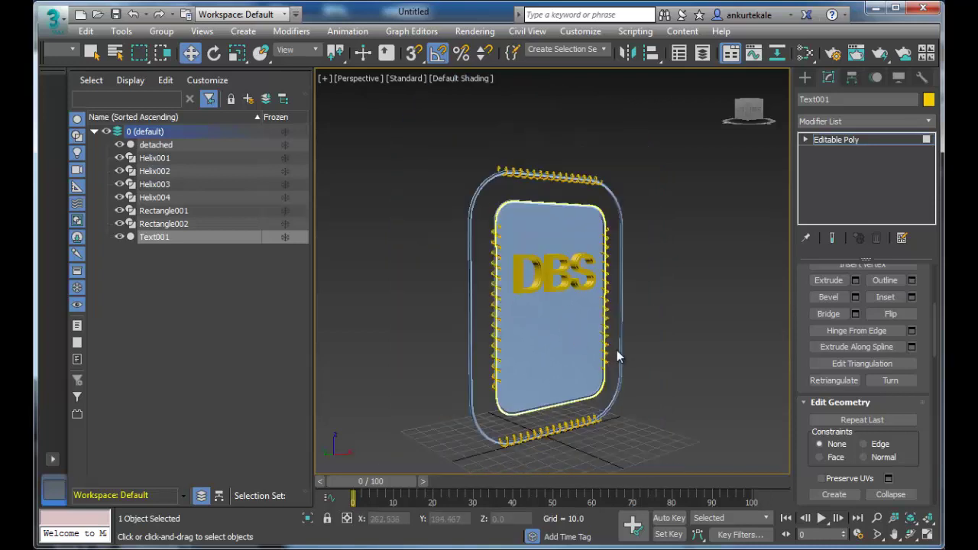